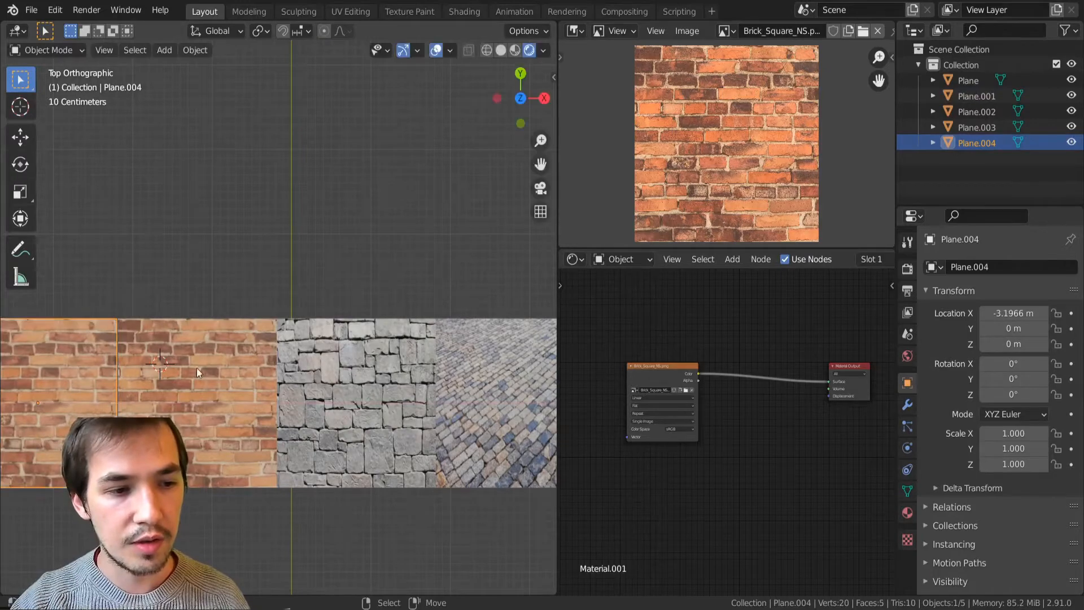
Step: Delete the selected duplicate brick plane at the far end of the row of textured planes
{"action": "scroll", "coordinate": [113, 367], "scroll_direction": "up", "scroll_amount": 4}
{"action": "scroll", "coordinate": [93, 367], "scroll_direction": "up", "scroll_amount": 3}
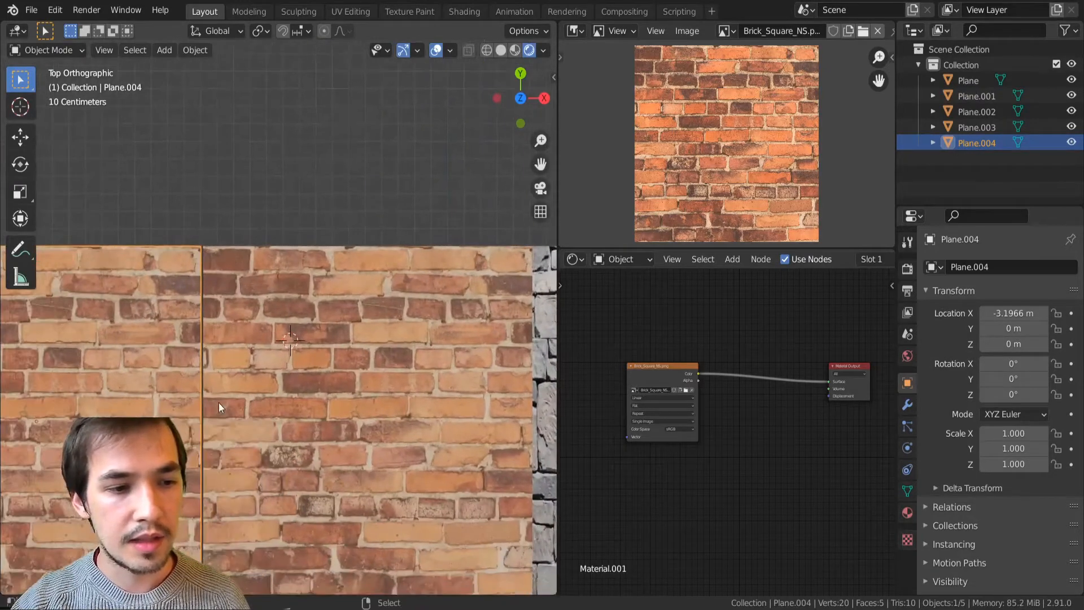
{"action": "scroll", "coordinate": [196, 450], "scroll_direction": "down", "scroll_amount": 2}
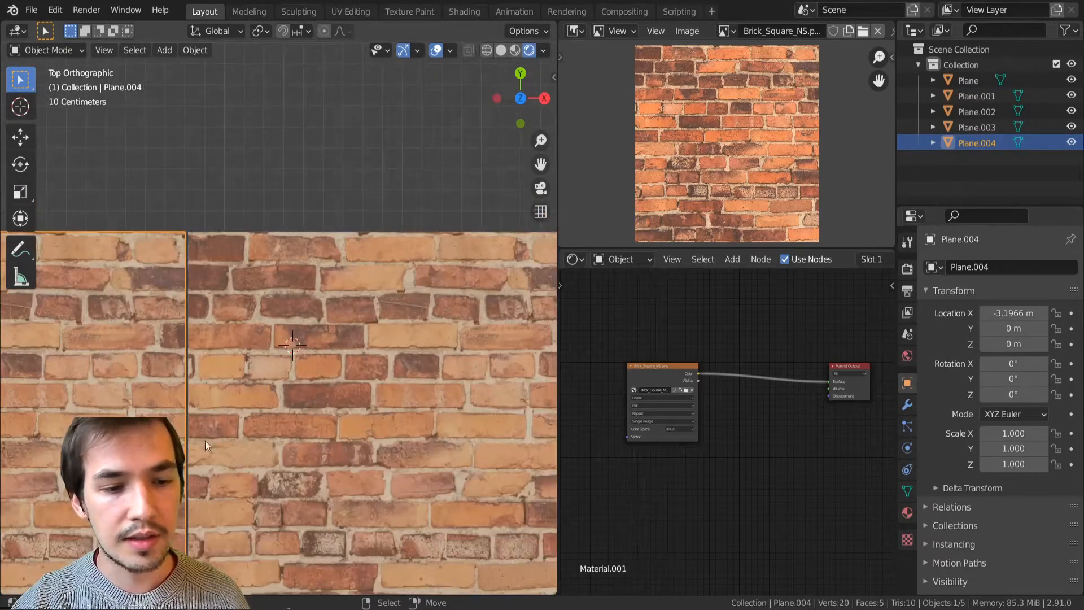
{"action": "scroll", "coordinate": [205, 440], "scroll_direction": "down", "scroll_amount": 3}
{"action": "middle_click_drag", "start_coordinate": [332, 435], "coordinate": [209, 438], "text": "shift"}
{"action": "key", "text": "Delete"}
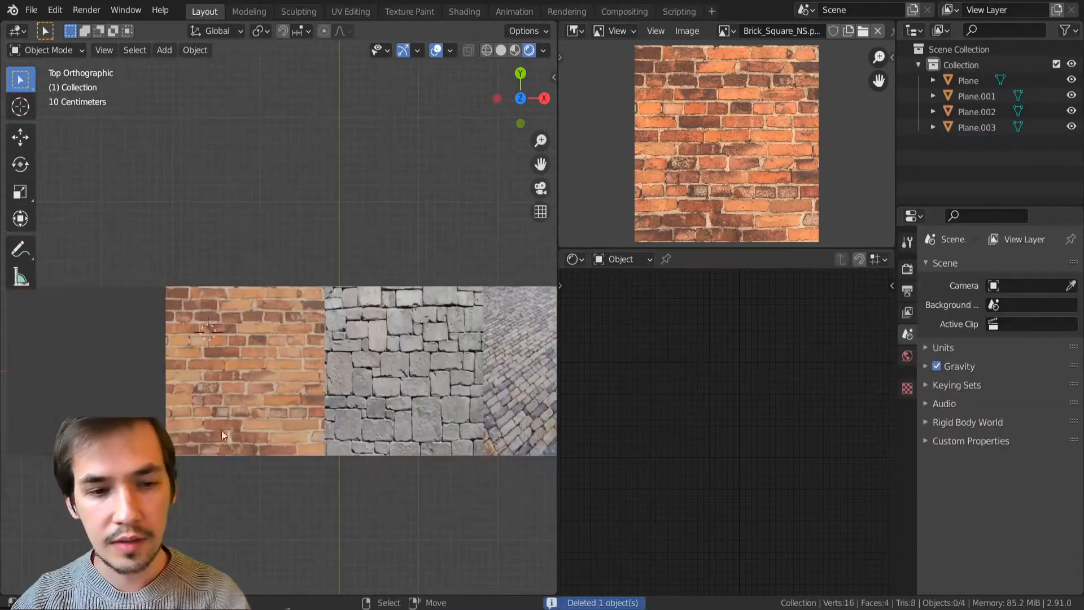
Step: Examine the stone wall, cobblestone and brick reference planes up close and side by side
{"action": "middle_click_drag", "start_coordinate": [409, 395], "coordinate": [273, 377], "text": "shift"}
{"action": "scroll", "coordinate": [273, 378], "scroll_direction": "up", "scroll_amount": 3}
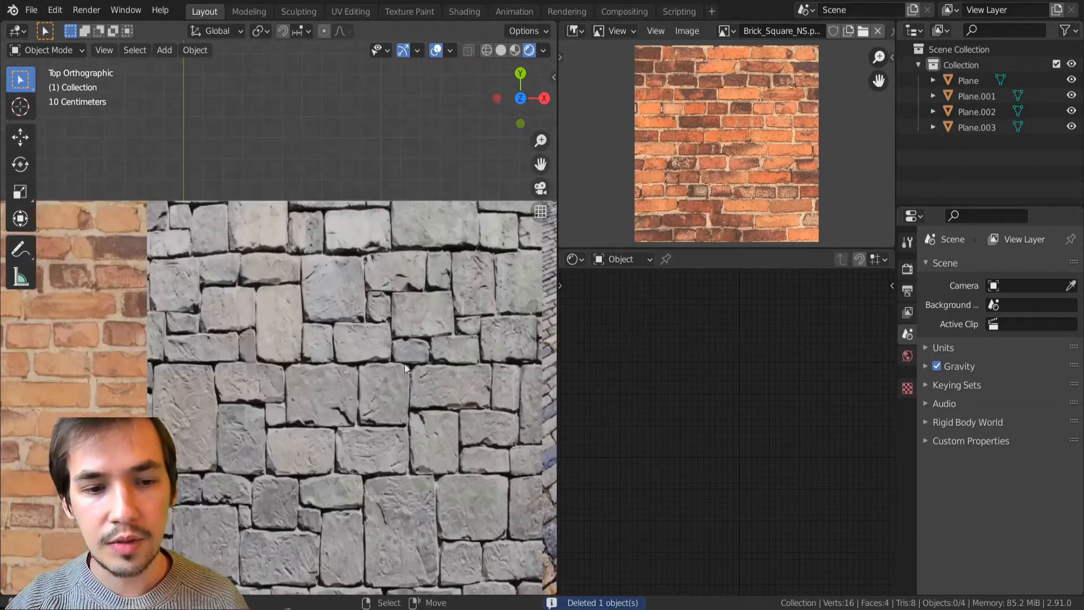
{"action": "scroll", "coordinate": [282, 373], "scroll_direction": "down", "scroll_amount": 3}
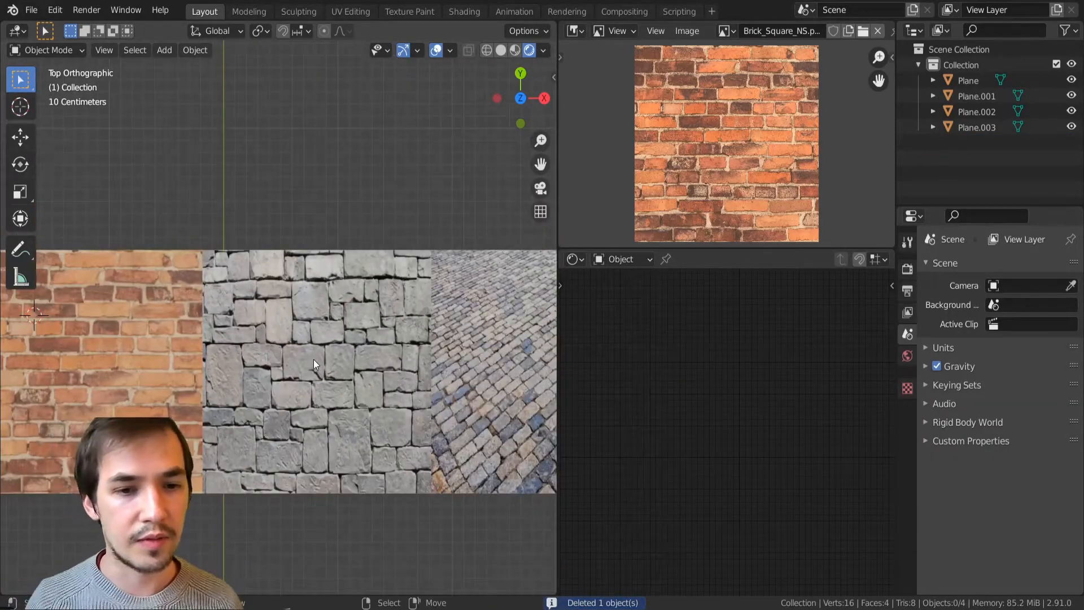
{"action": "scroll", "coordinate": [316, 362], "scroll_direction": "down", "scroll_amount": 1}
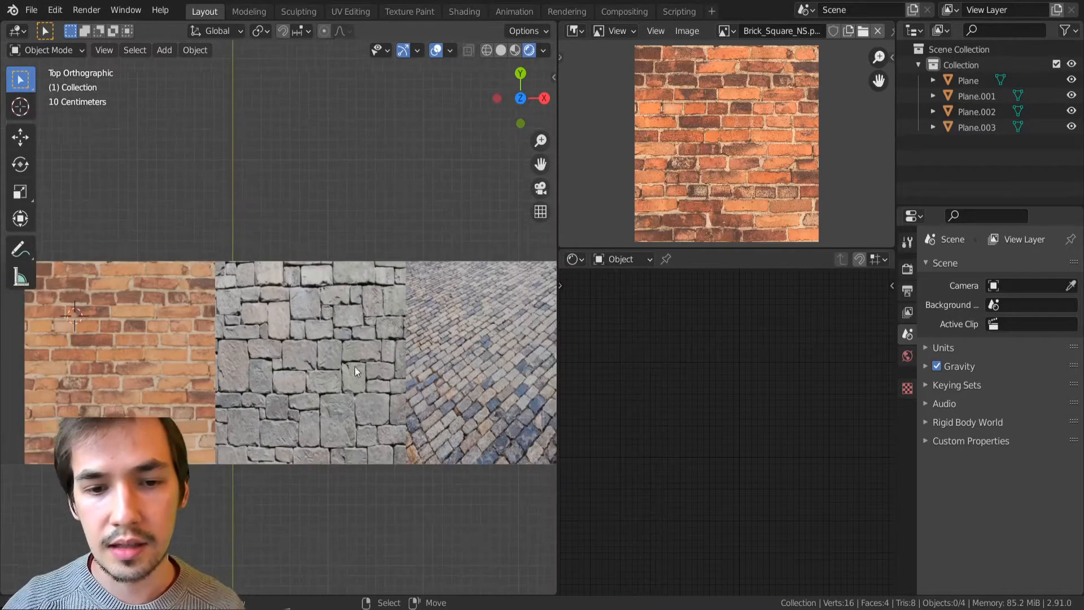
{"action": "middle_click_drag", "start_coordinate": [429, 389], "coordinate": [278, 404], "text": "shift"}
{"action": "scroll", "coordinate": [398, 394], "scroll_direction": "up", "scroll_amount": 1}
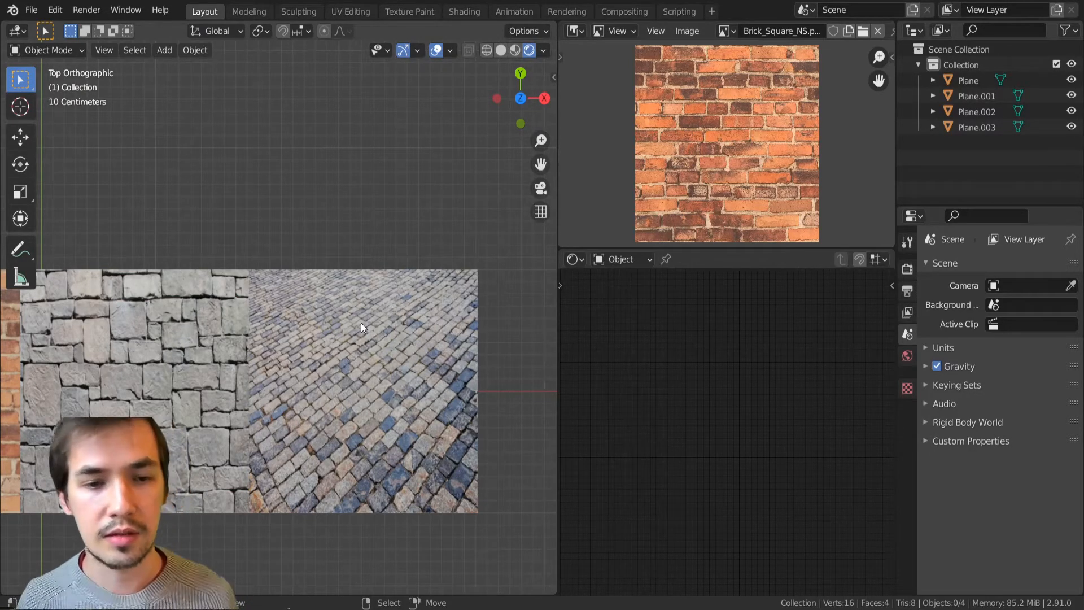
{"action": "scroll", "coordinate": [361, 323], "scroll_direction": "down", "scroll_amount": 2}
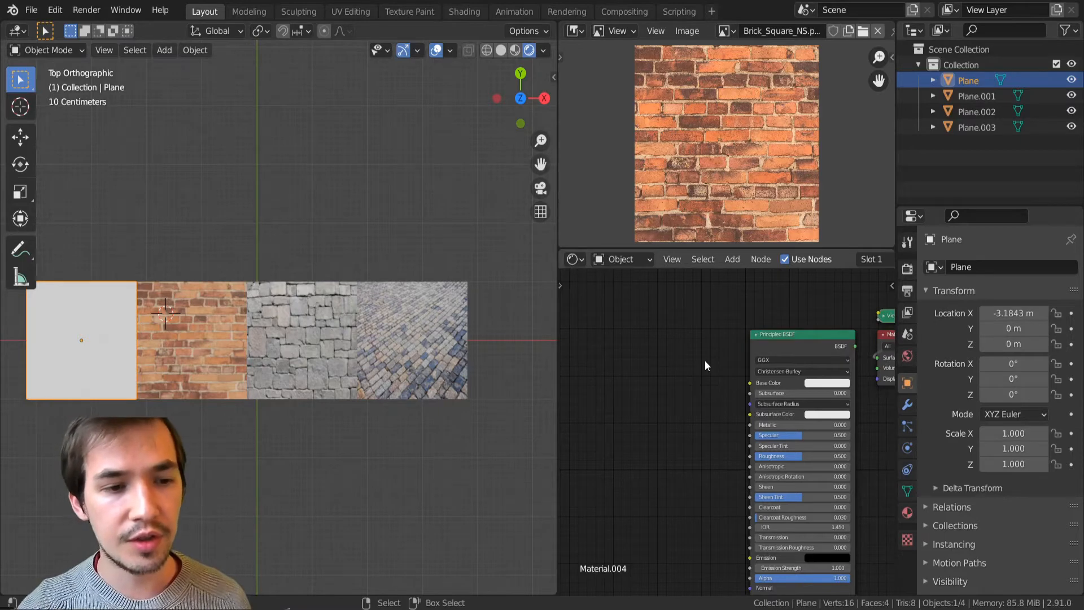
{"action": "scroll", "coordinate": [187, 388], "scroll_direction": "up", "scroll_amount": 5}
{"action": "scroll", "coordinate": [160, 316], "scroll_direction": "down", "scroll_amount": 2}
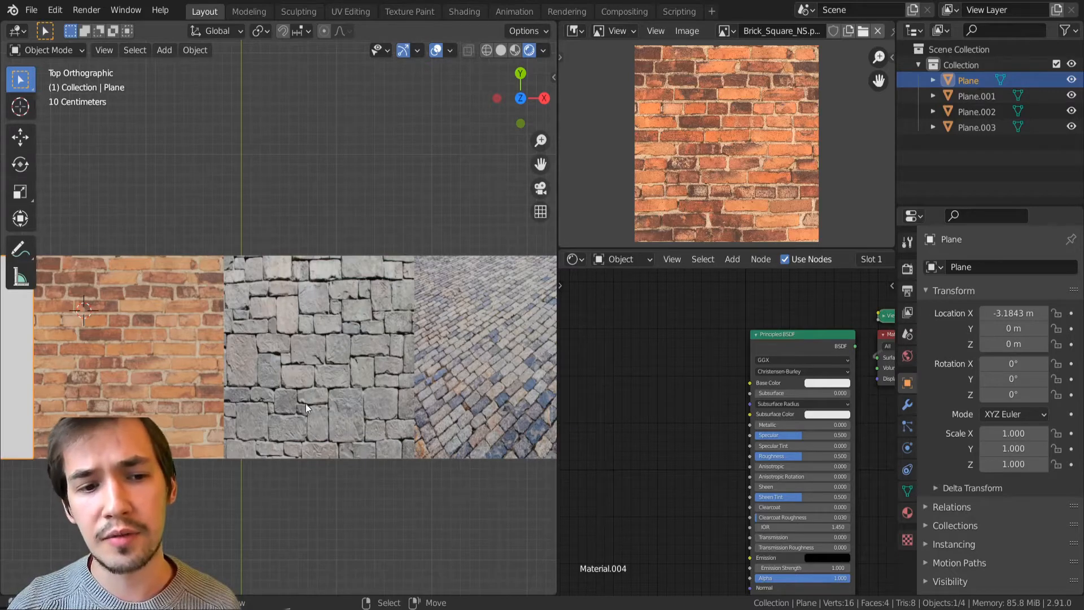
{"action": "scroll", "coordinate": [302, 406], "scroll_direction": "up", "scroll_amount": 4}
{"action": "scroll", "coordinate": [298, 409], "scroll_direction": "down", "scroll_amount": 3}
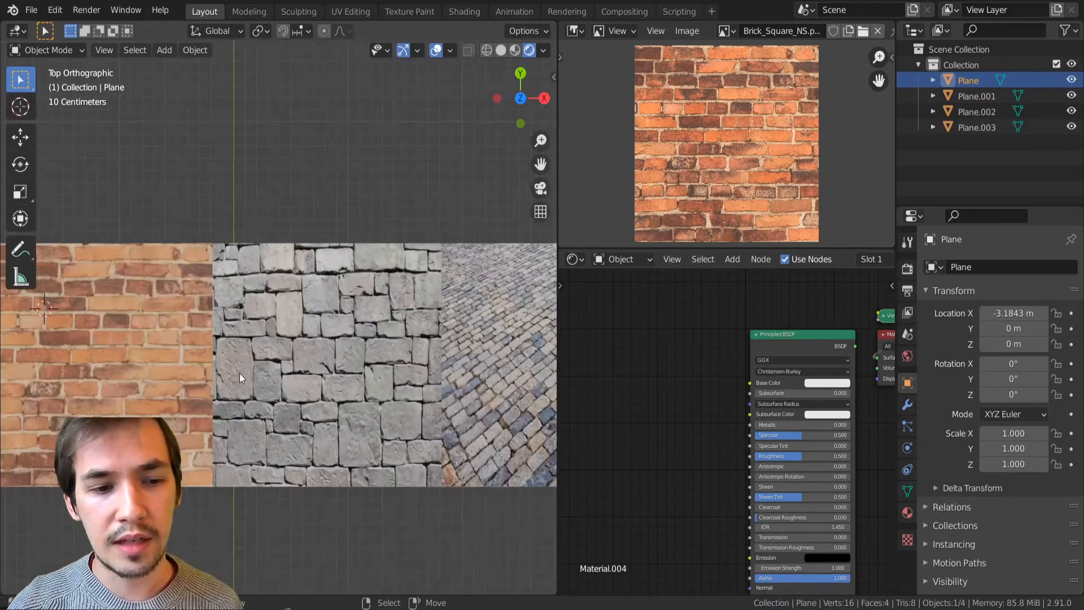
{"action": "scroll", "coordinate": [271, 360], "scroll_direction": "up", "scroll_amount": 5}
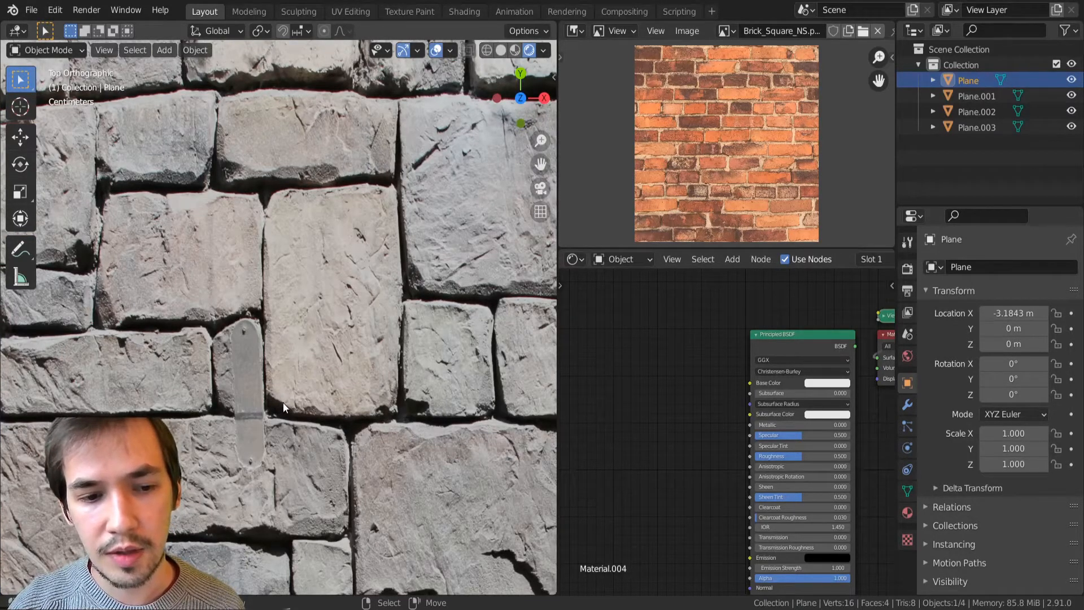
Step: Try a Voronoi Texture node, previewing its Distance output on the blank plane, and remove the node
{"action": "key", "text": "shift+a"}
{"action": "mouse_move", "coordinate": [673, 396]}
{"action": "left_click", "coordinate": [749, 362]}
{"action": "left_click", "coordinate": [676, 385]}
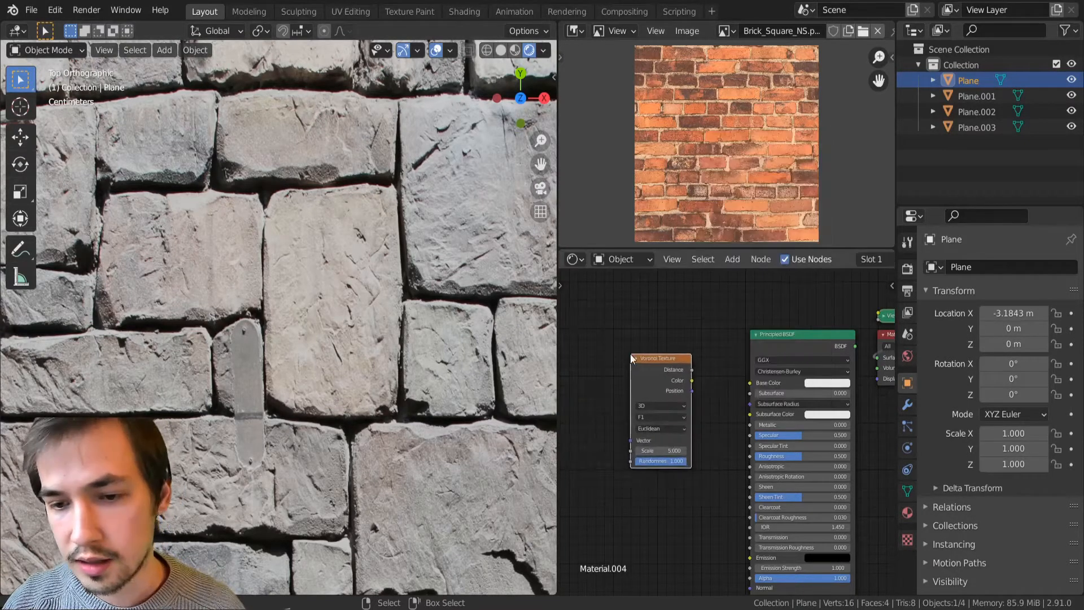
{"action": "scroll", "coordinate": [388, 374], "scroll_direction": "down", "scroll_amount": 12}
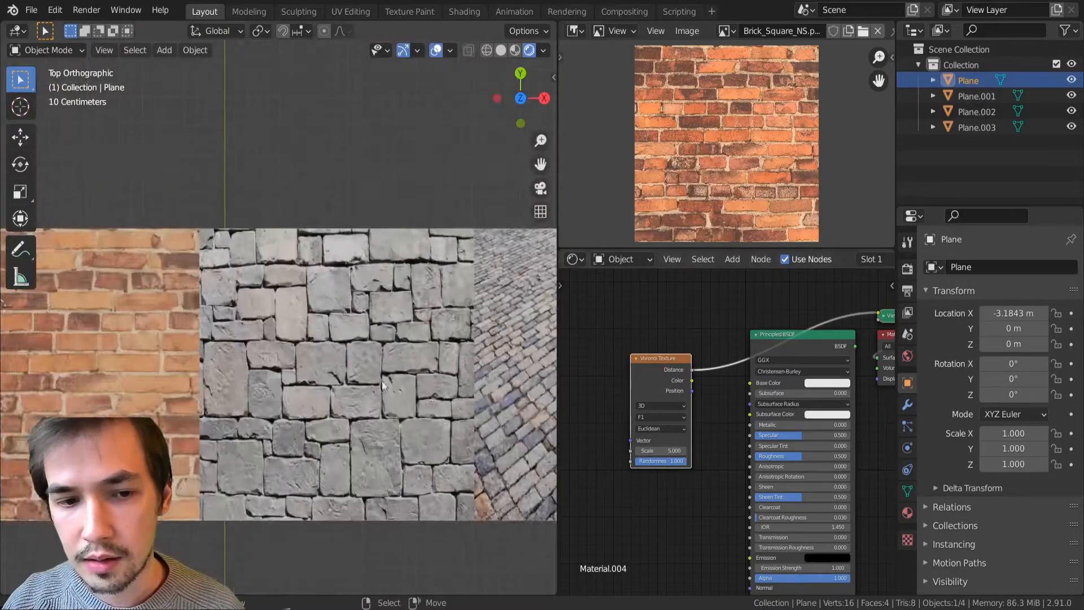
{"action": "middle_click_drag", "start_coordinate": [314, 375], "coordinate": [459, 360], "text": "shift"}
{"action": "scroll", "coordinate": [457, 351], "scroll_direction": "up", "scroll_amount": 6}
{"action": "middle_click_drag", "start_coordinate": [289, 355], "coordinate": [274, 308], "text": "shift"}
{"action": "scroll", "coordinate": [300, 350], "scroll_direction": "up", "scroll_amount": 1}
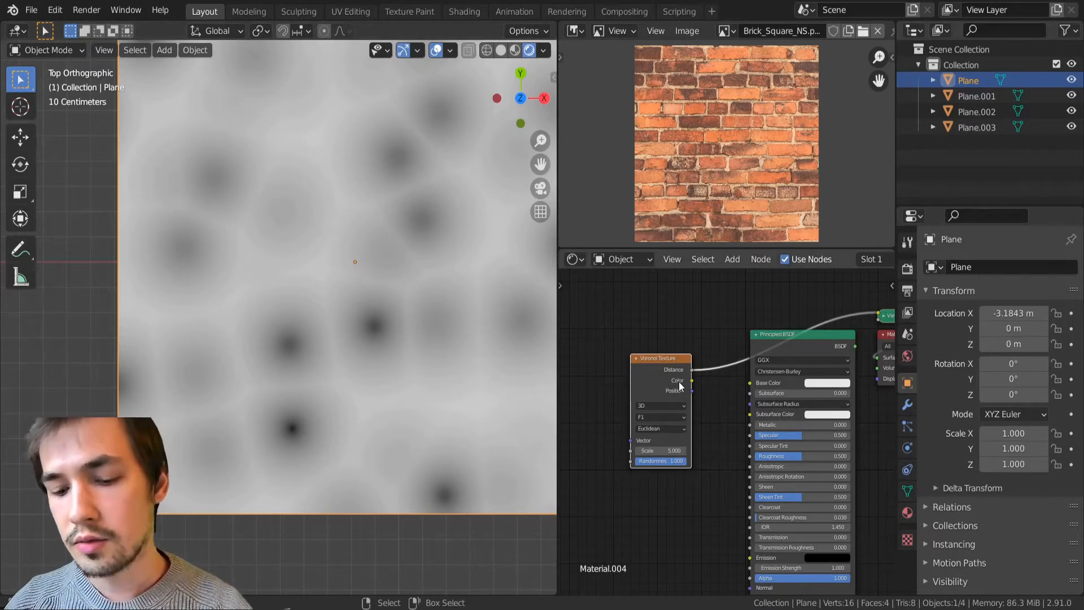
{"action": "key", "text": "x"}
Step: Change the image viewing area to the UV Editor and put the blank plane in Edit Mode
{"action": "scroll", "coordinate": [304, 271], "scroll_direction": "down", "scroll_amount": 5}
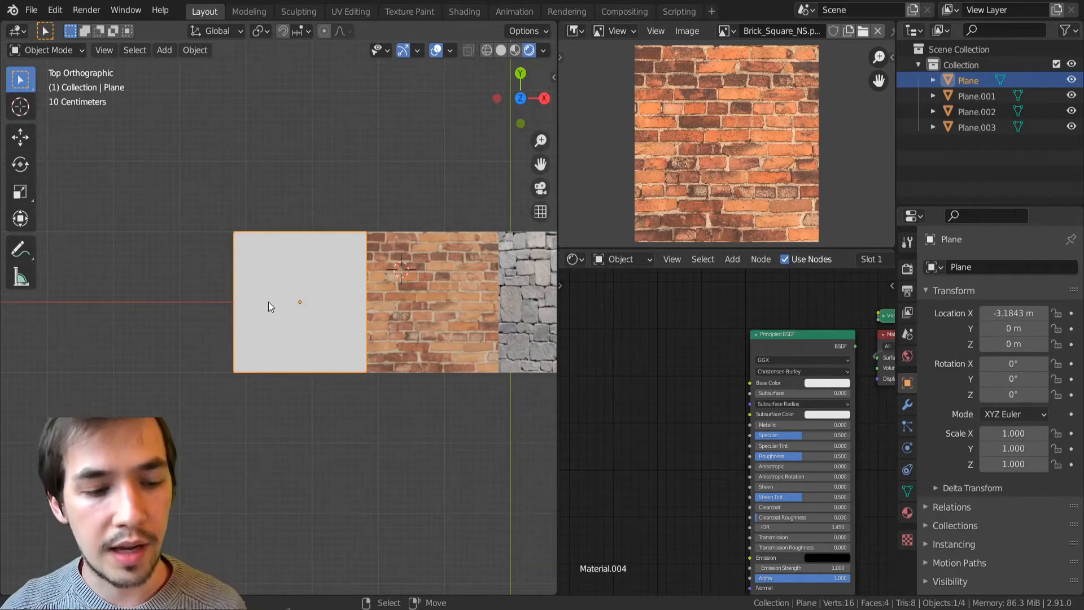
{"action": "scroll", "coordinate": [634, 188], "scroll_direction": "down", "scroll_amount": 5}
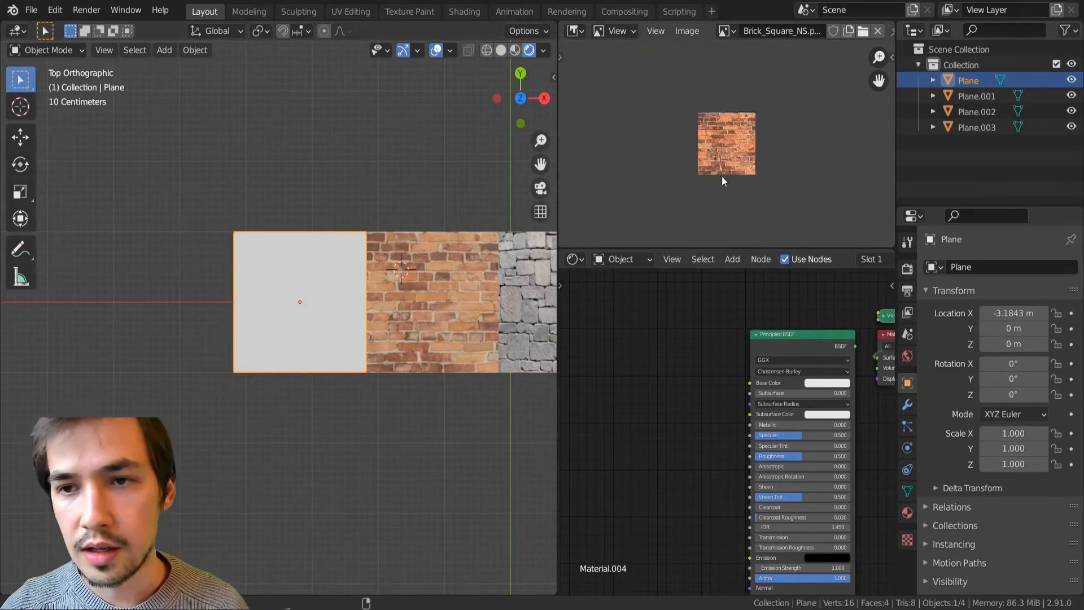
{"action": "scroll", "coordinate": [721, 176], "scroll_direction": "up", "scroll_amount": 4}
{"action": "left_click", "coordinate": [574, 31]}
{"action": "left_click", "coordinate": [100, 107]}
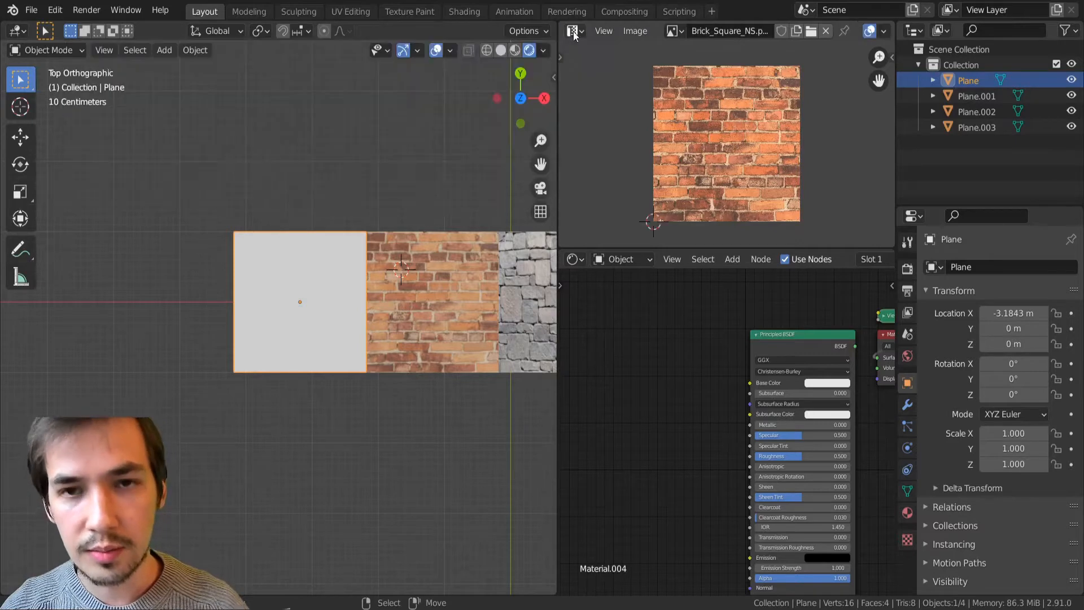
{"action": "scroll", "coordinate": [287, 321], "scroll_direction": "up", "scroll_amount": 3}
{"action": "key", "text": "ctrl+Tab"}
{"action": "left_click", "coordinate": [377, 307]}
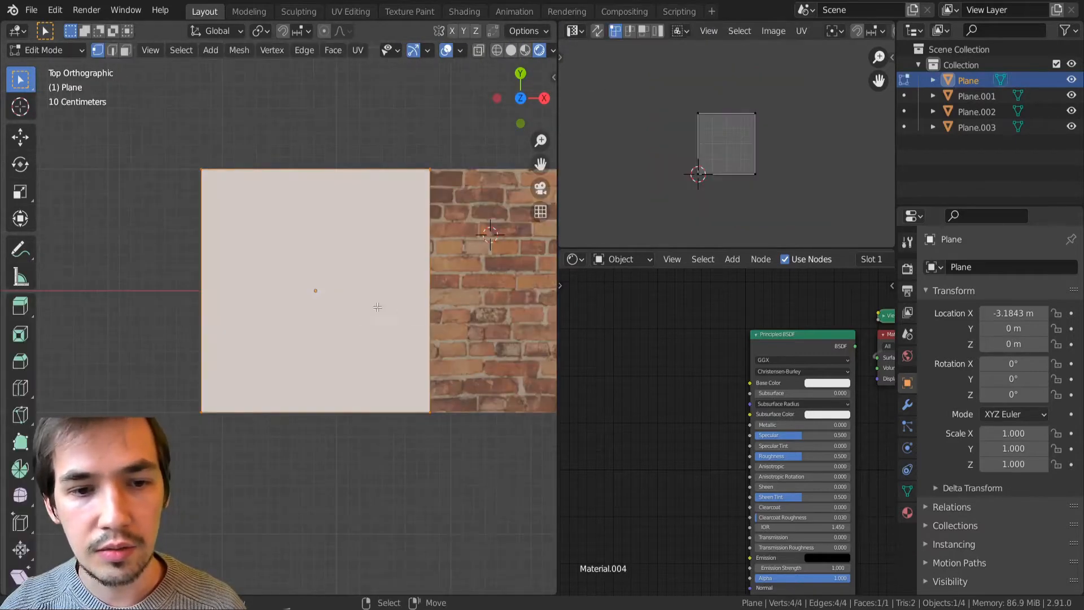
{"action": "scroll", "coordinate": [338, 256], "scroll_direction": "up", "scroll_amount": 1}
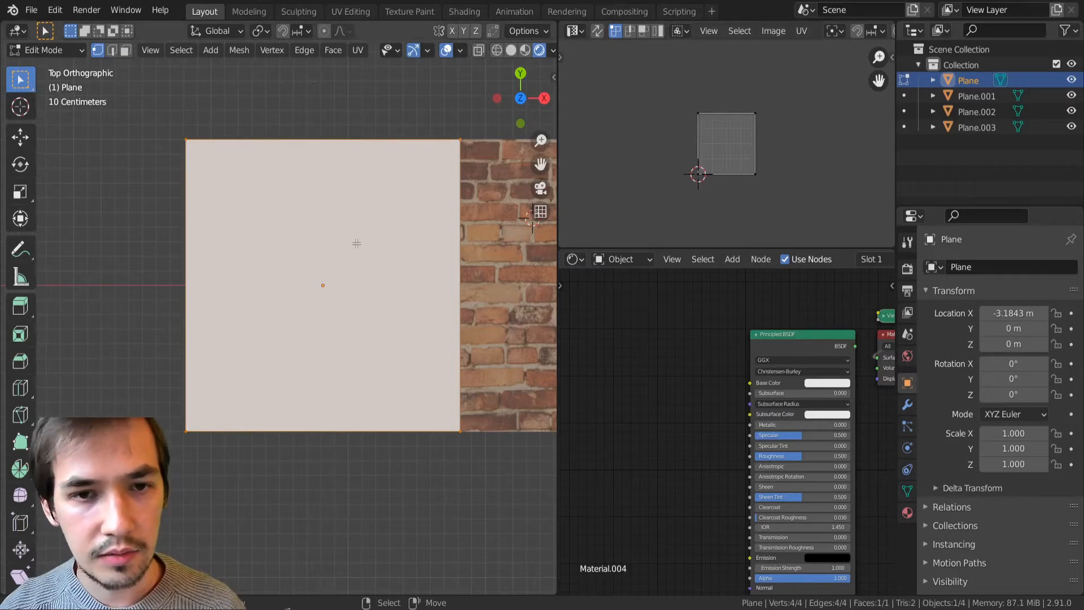
Step: Enable the Screencast Keys overlay in the 3D viewport
{"action": "key", "text": "n"}
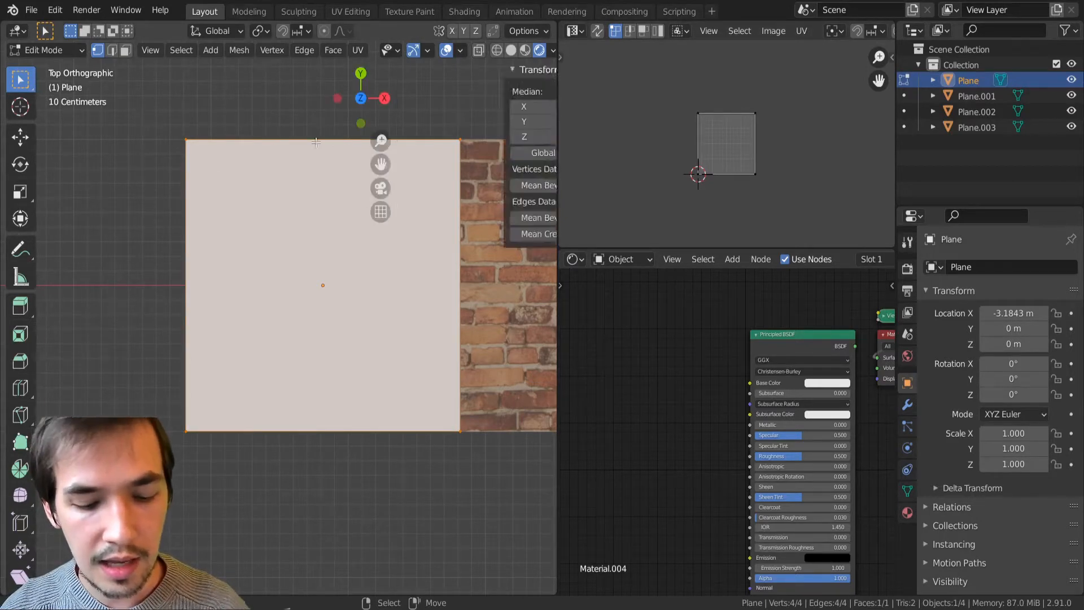
{"action": "left_click", "coordinate": [549, 201]}
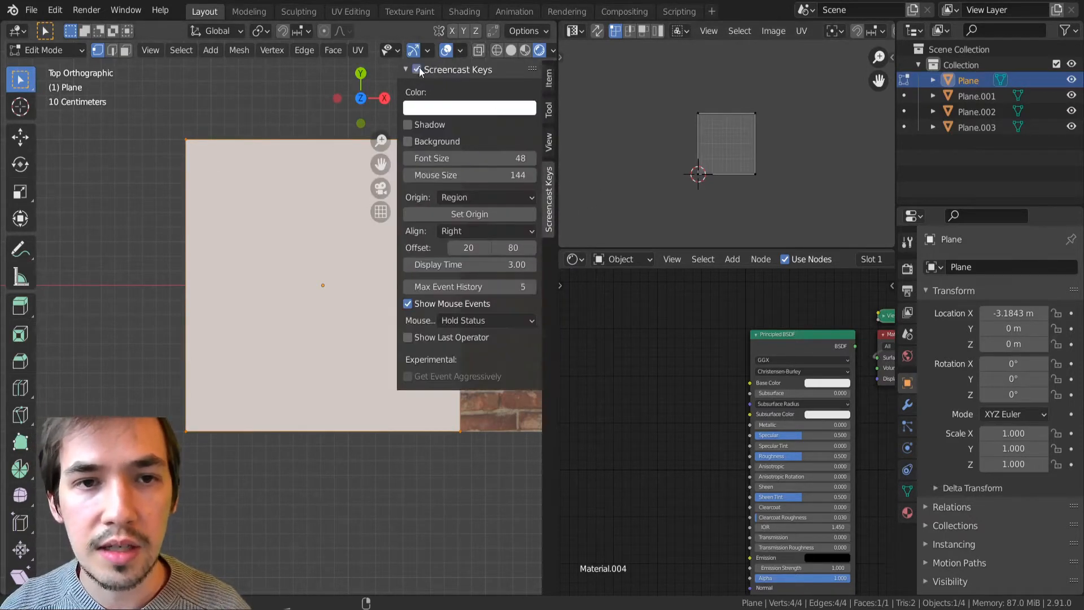
{"action": "key", "text": "n"}
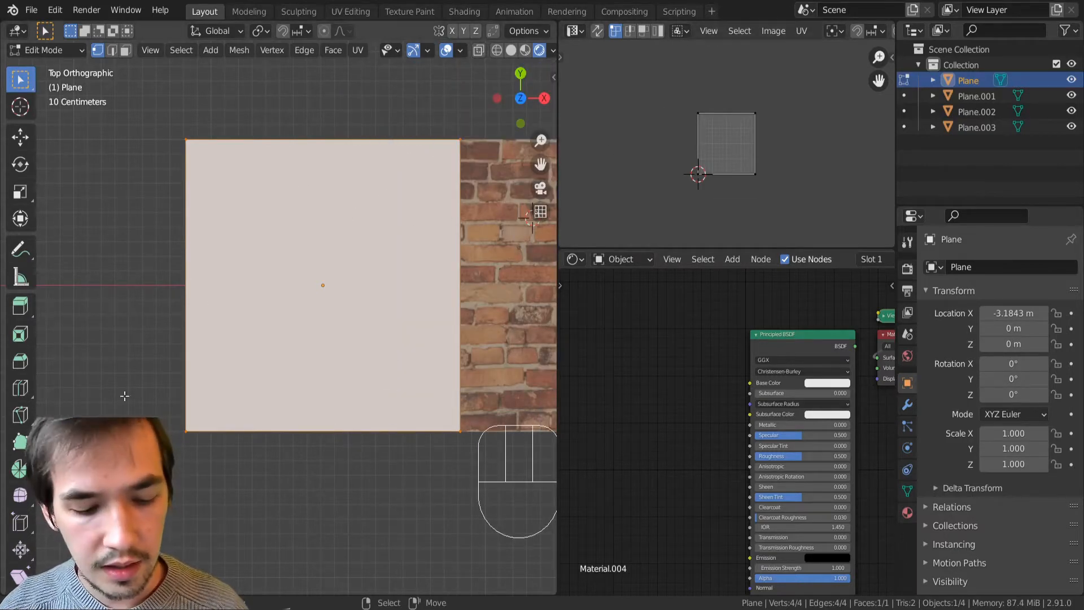
Step: Select the plane's entire geometry and scale its UVs up to about three times their size
{"action": "key", "text": "alt+a"}
{"action": "key", "text": "a"}
{"action": "key", "text": "a"}
{"action": "left_click", "coordinate": [360, 271]}
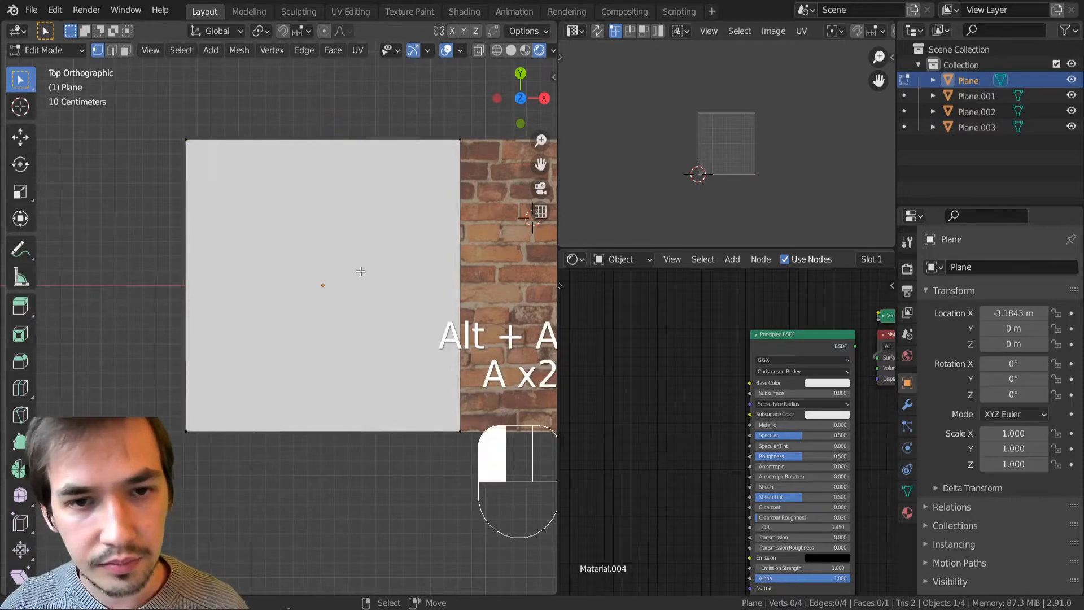
{"action": "key", "text": "alt+a"}
{"action": "key", "text": "a"}
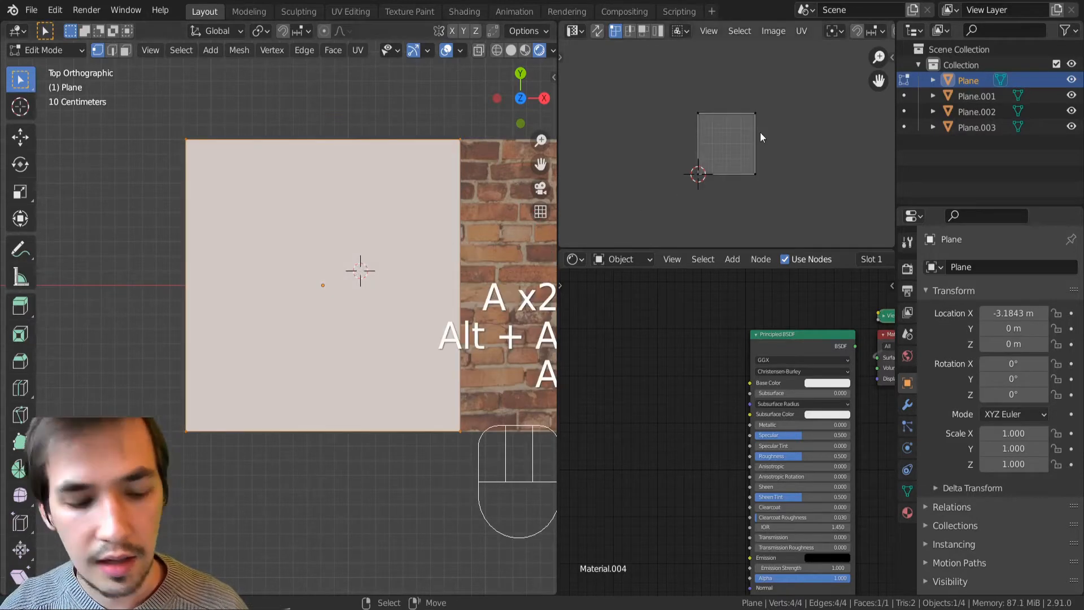
{"action": "key", "text": "a"}
{"action": "key", "text": "s"}
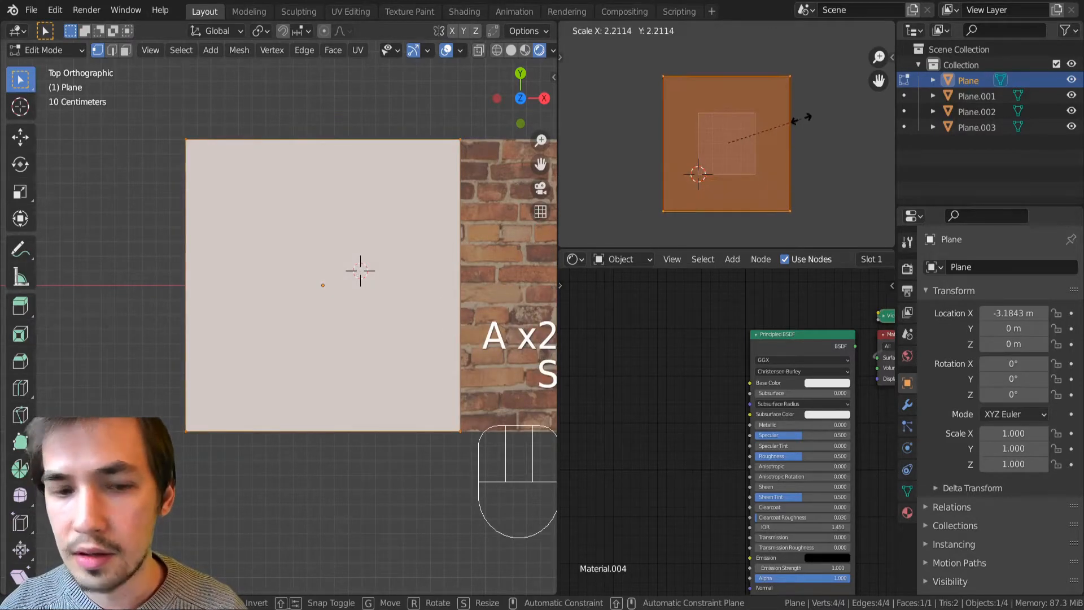
{"action": "left_click", "coordinate": [803, 123]}
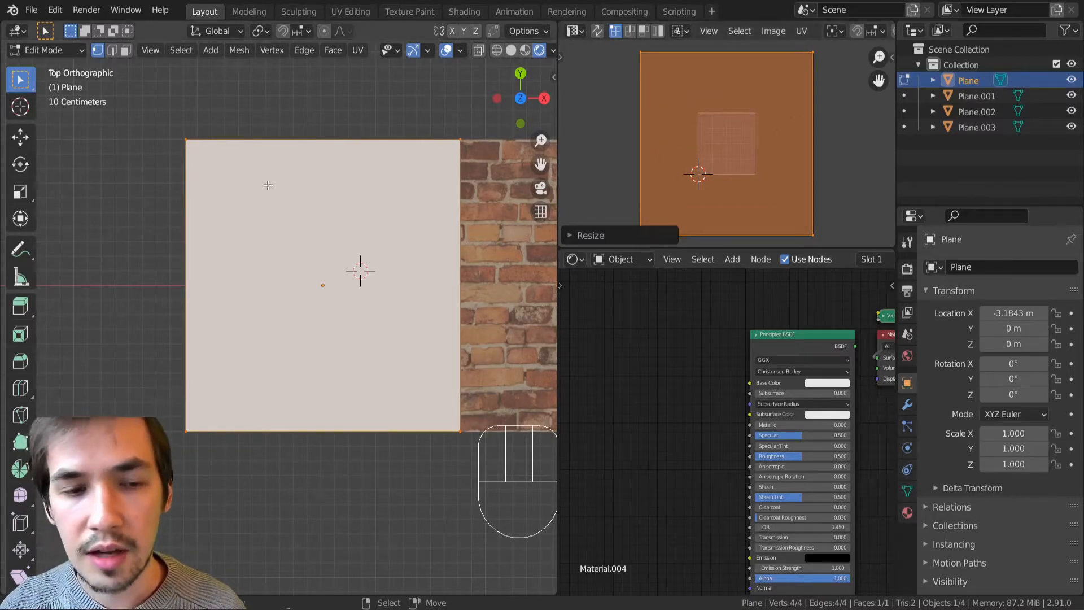
Step: Delete the Principled BSDF node from the blank plane's material
{"action": "left_click", "coordinate": [779, 336]}
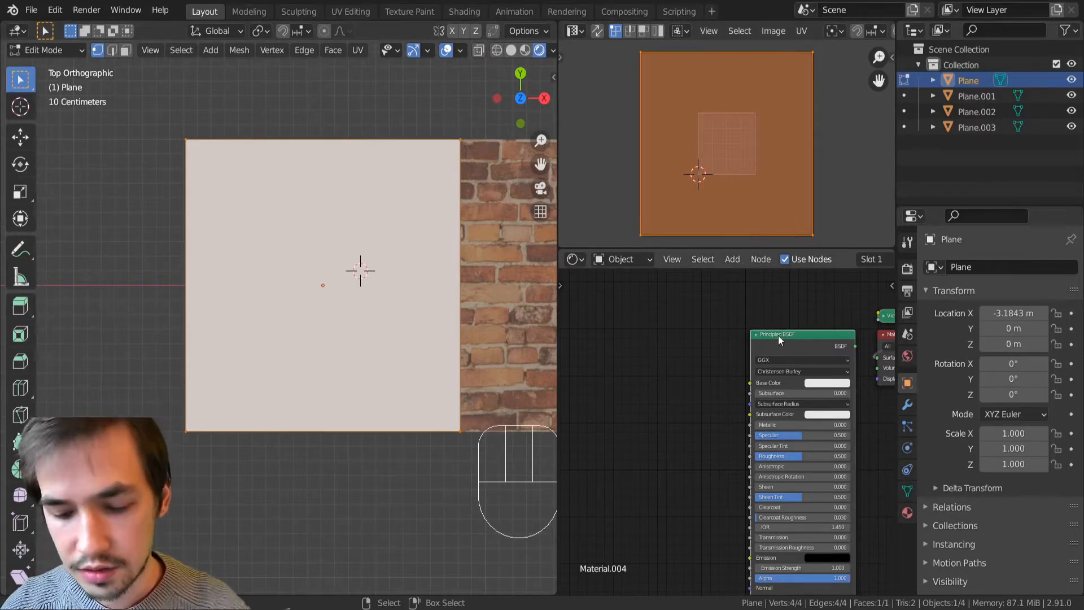
{"action": "key", "text": "Delete"}
{"action": "key", "text": "shift+a"}
{"action": "mouse_move", "coordinate": [760, 412]}
{"action": "left_click", "coordinate": [814, 295]}
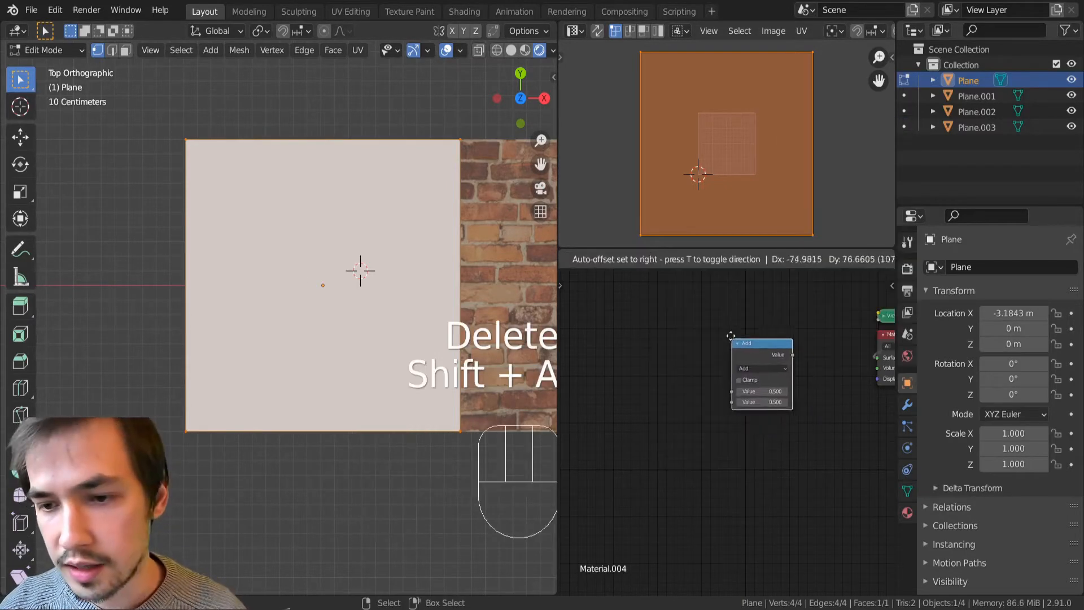
{"action": "left_click", "coordinate": [731, 335]}
{"action": "key", "text": "Delete"}
{"action": "key", "text": "shift+a"}
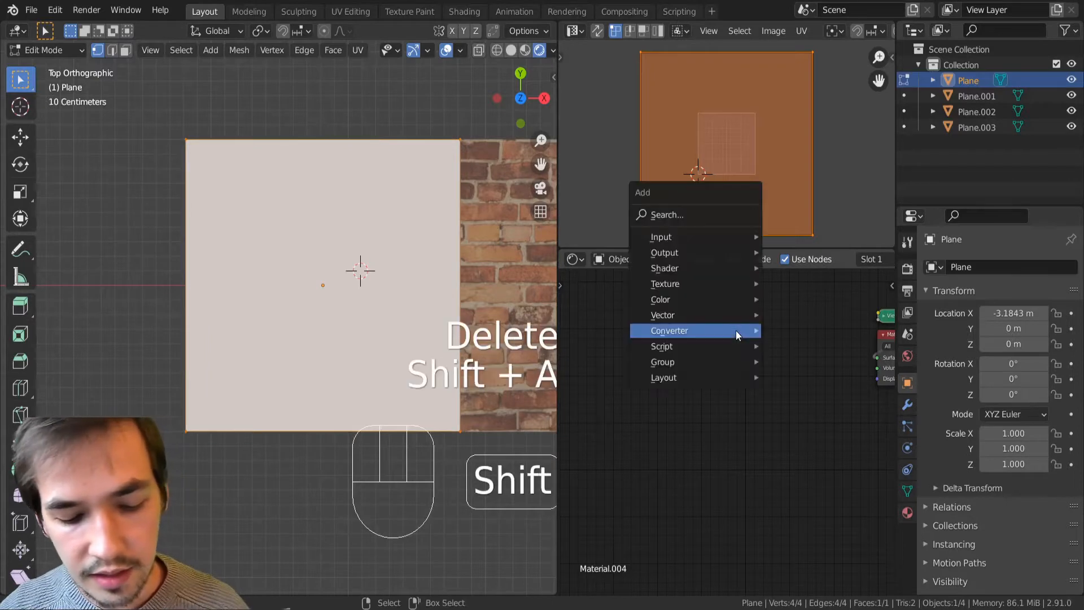
{"action": "mouse_move", "coordinate": [736, 331]}
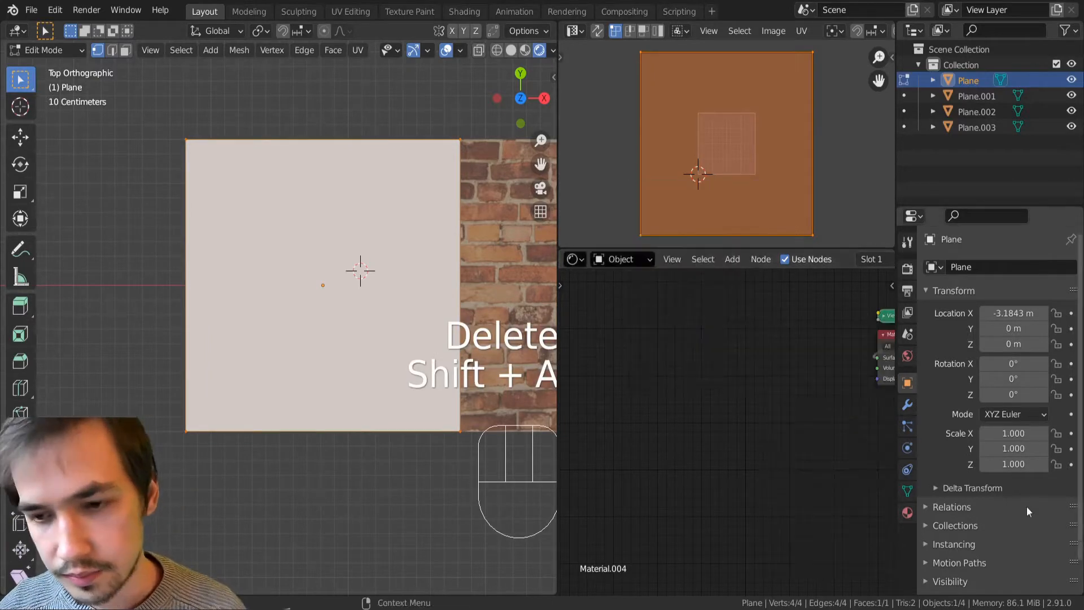
Step: Add an Image Texture node and connect its Color output to the Material Output's Surface input
{"action": "key", "text": "shift+a"}
{"action": "left_click", "coordinate": [833, 193]}
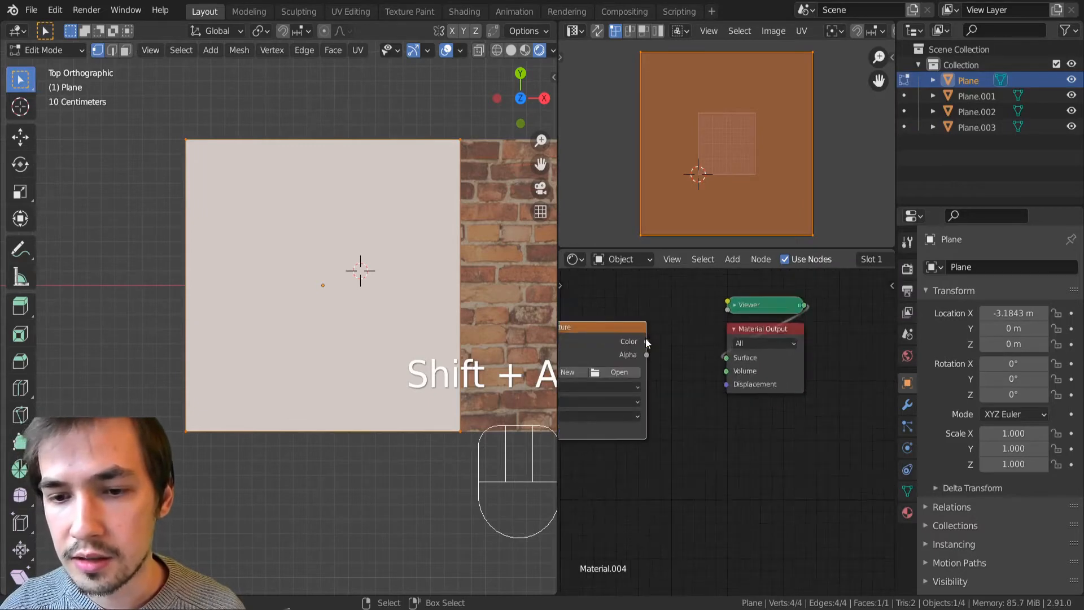
{"action": "left_click_drag", "start_coordinate": [647, 342], "coordinate": [716, 353]}
Step: Create a new image named StoneWall in the Image Texture node
{"action": "middle_click_drag", "start_coordinate": [578, 397], "coordinate": [711, 408]}
{"action": "scroll", "coordinate": [712, 408], "scroll_direction": "up", "scroll_amount": 5}
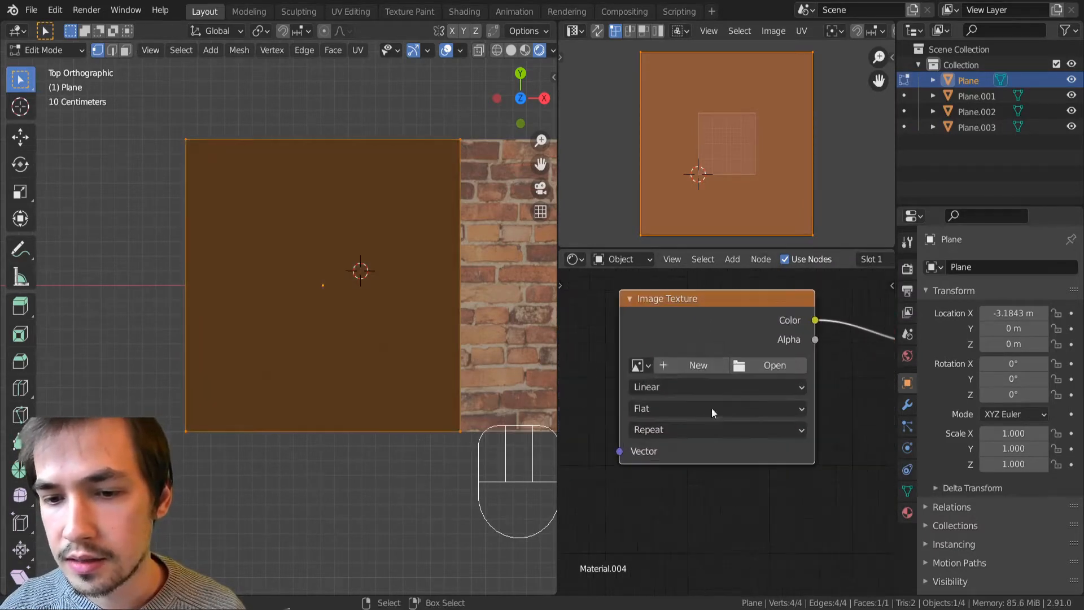
{"action": "left_click", "coordinate": [682, 367]}
{"action": "left_click", "coordinate": [704, 394]}
{"action": "key", "text": "BackSpace"}
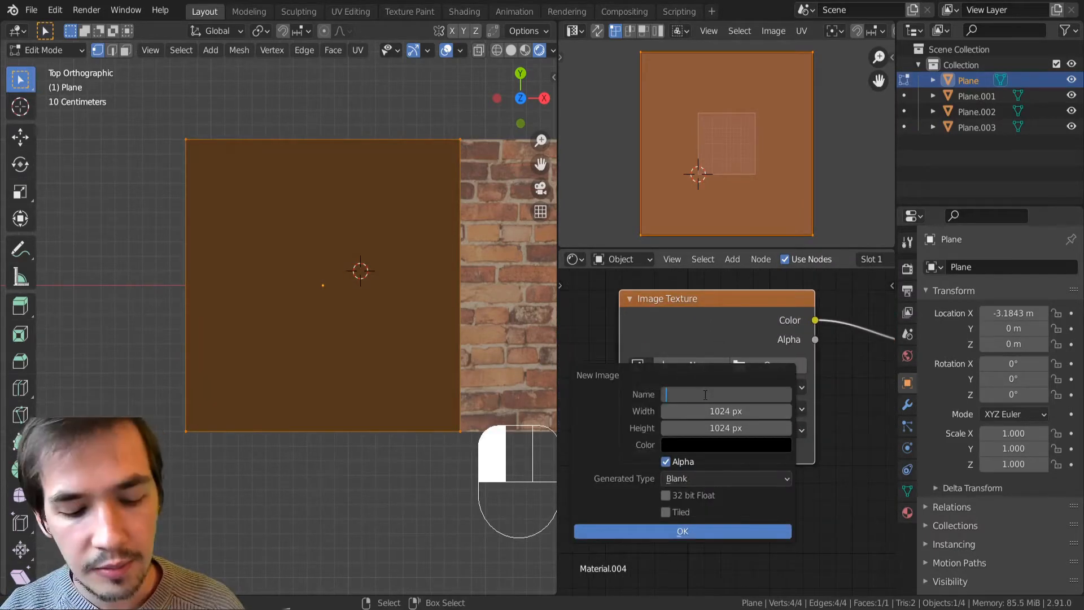
{"action": "type", "text": "Stone"}
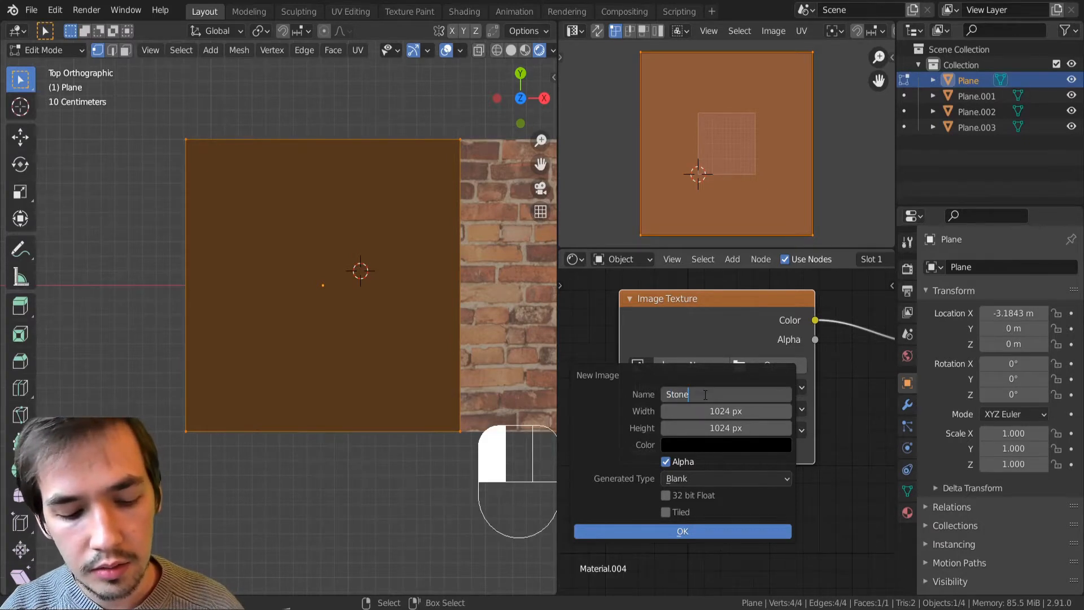
{"action": "type", "text": "Wall"}
{"action": "key", "text": "Return"}
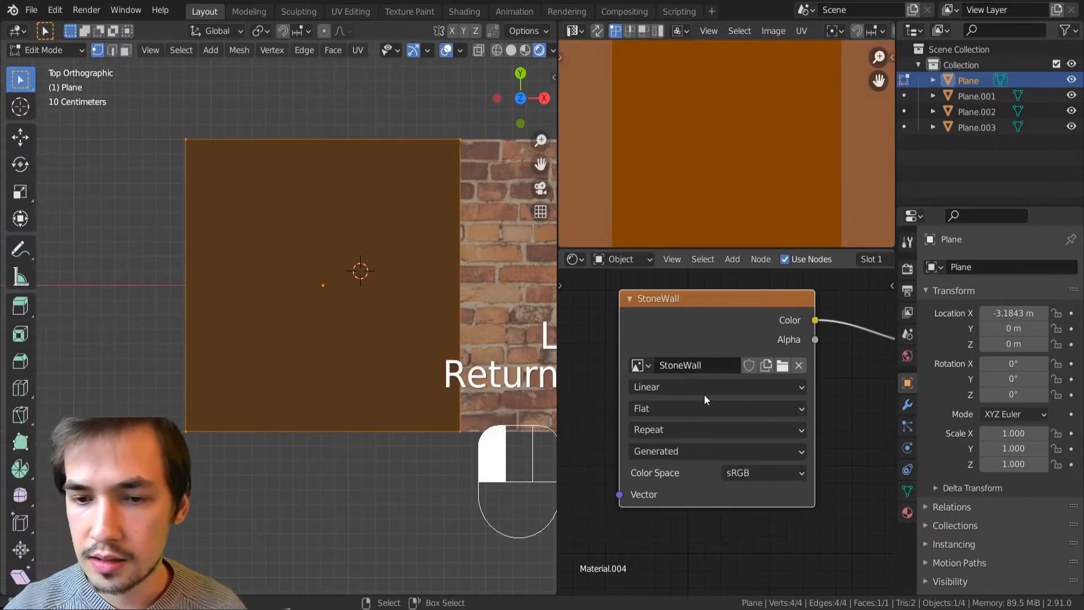
Step: Switch the blank plane to Texture Paint mode and check that StoneWall is its active texture slot
{"action": "scroll", "coordinate": [700, 392], "scroll_direction": "down", "scroll_amount": 2}
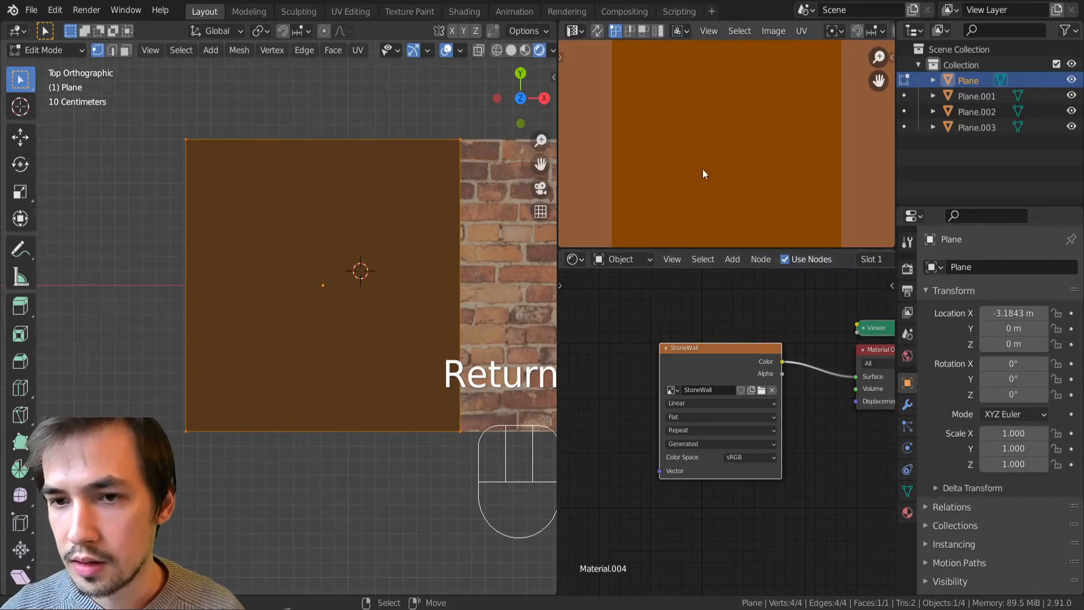
{"action": "scroll", "coordinate": [703, 169], "scroll_direction": "down", "scroll_amount": 6}
{"action": "key", "text": "ctrl+Tab"}
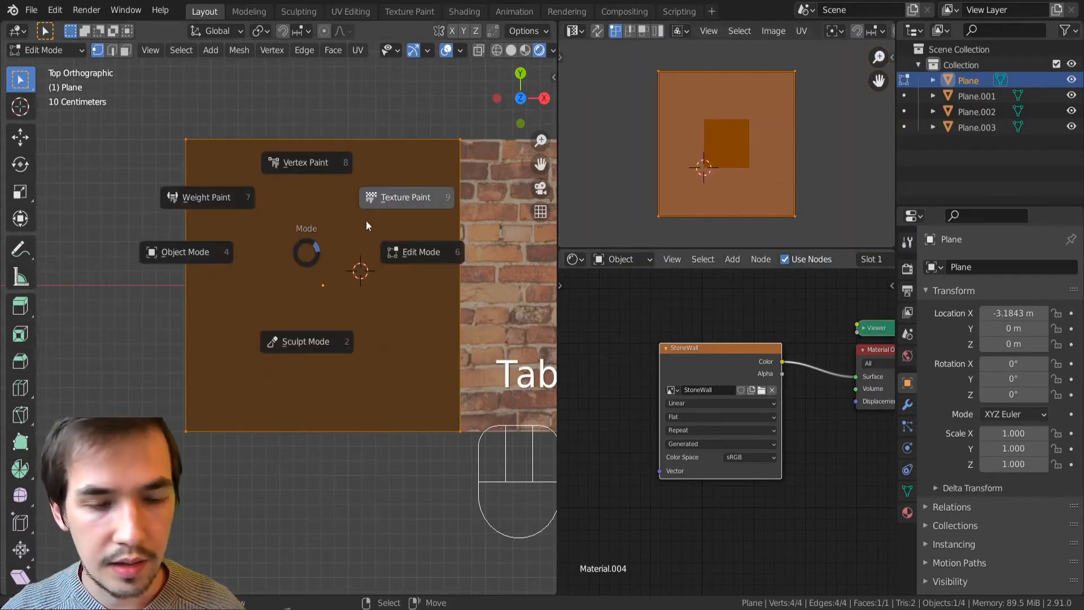
{"action": "left_click", "coordinate": [396, 197]}
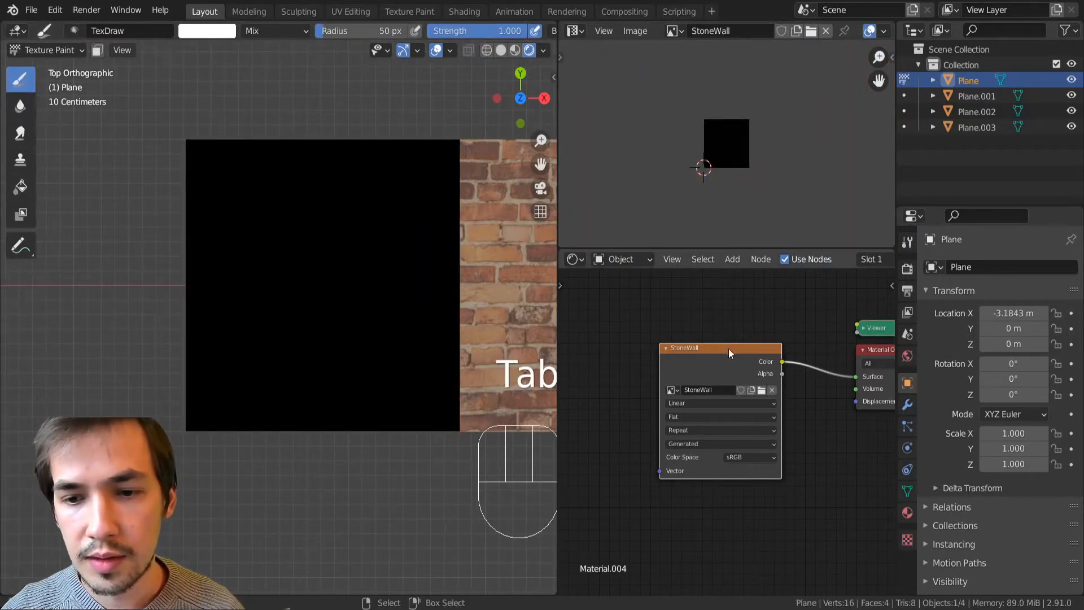
{"action": "key", "text": "n"}
{"action": "left_click", "coordinate": [551, 110]}
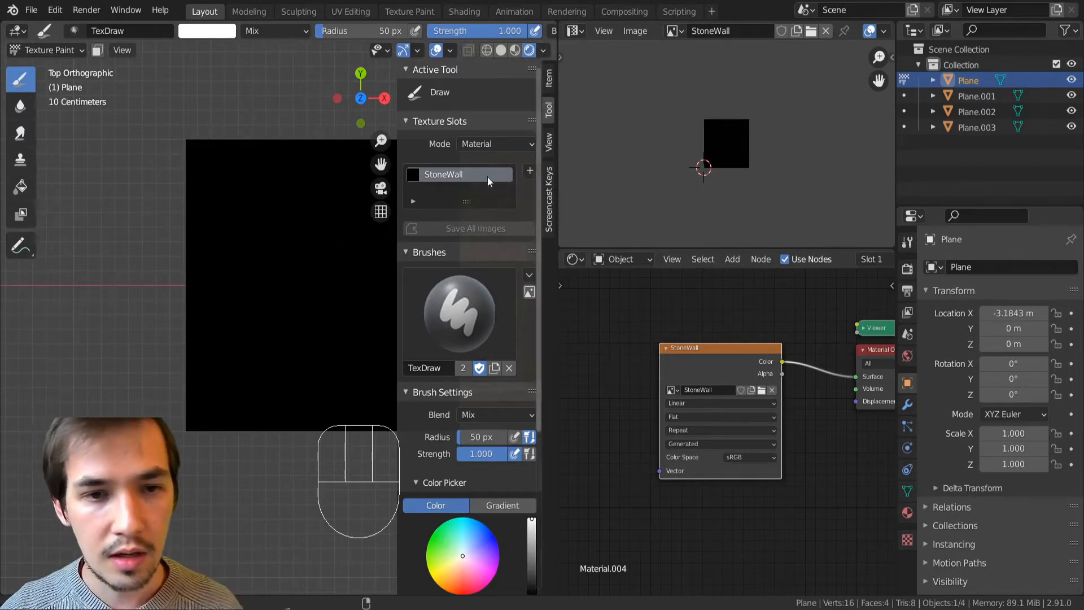
{"action": "key", "text": "n"}
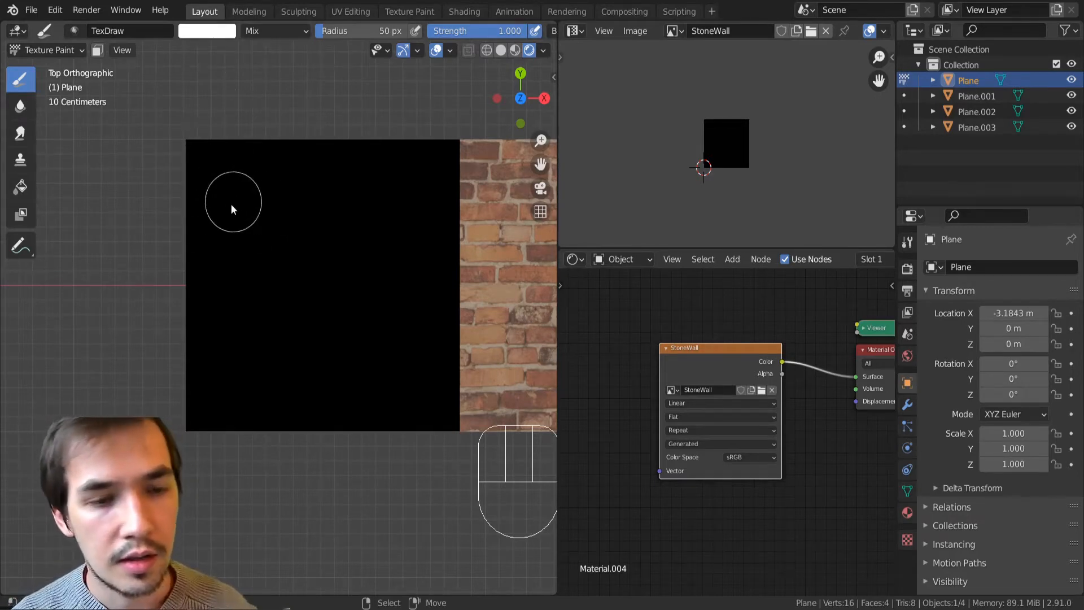
Step: Paint a white stone blob at 28 px brush radius and a long horizontal stone at 15 px on the plane
{"action": "left_click_drag", "start_coordinate": [263, 271], "coordinate": [283, 273]}
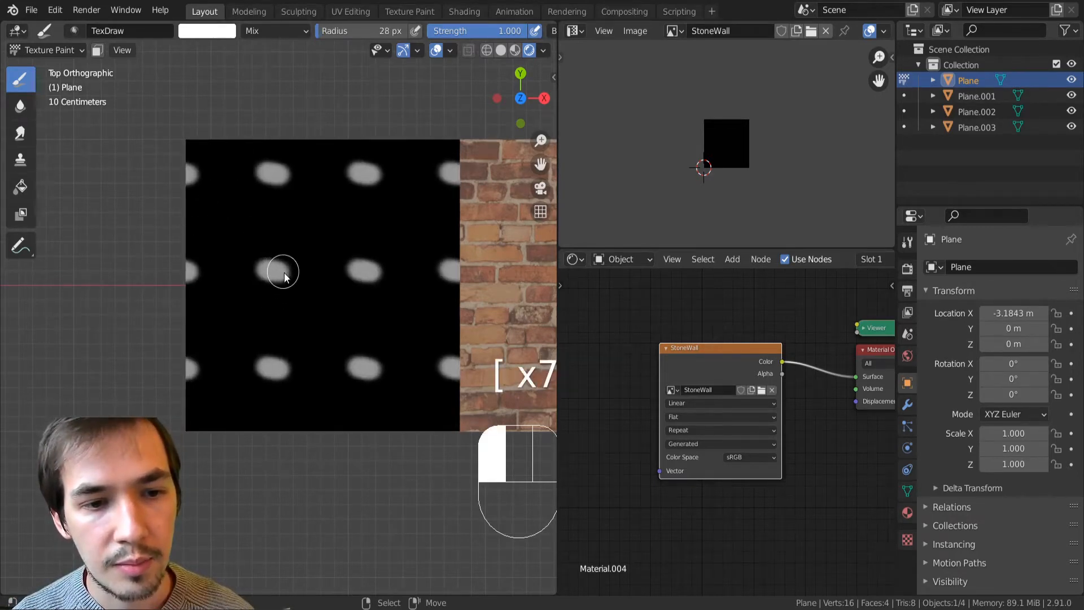
{"action": "key", "text": "bracketleft"}
{"action": "key", "text": "bracketleft"}
{"action": "key", "text": "bracketleft"}
{"action": "key", "text": "bracketleft"}
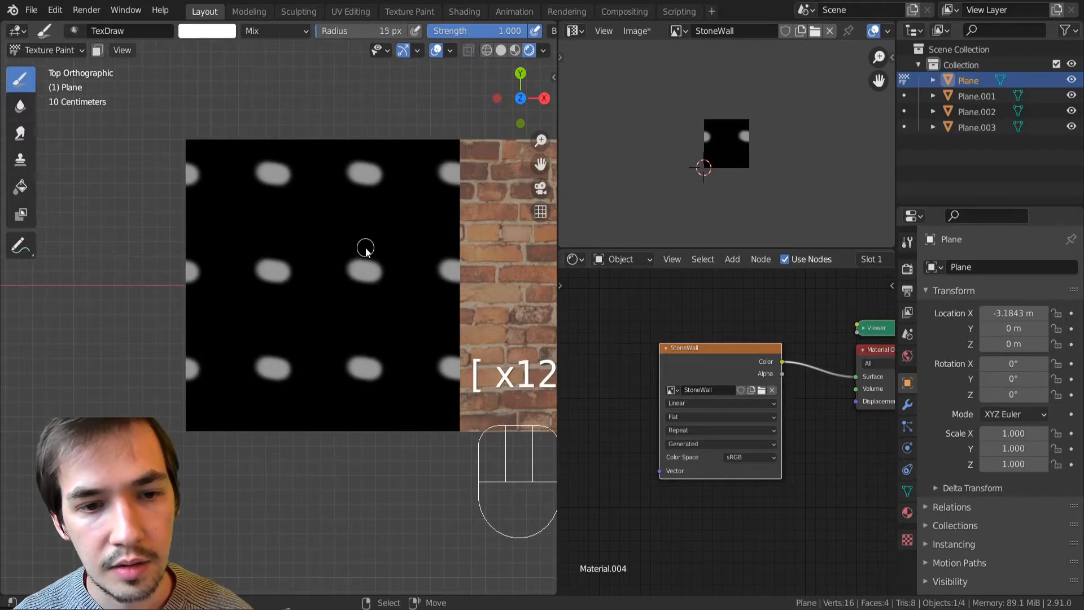
{"action": "left_click_drag", "start_coordinate": [364, 247], "coordinate": [318, 245]}
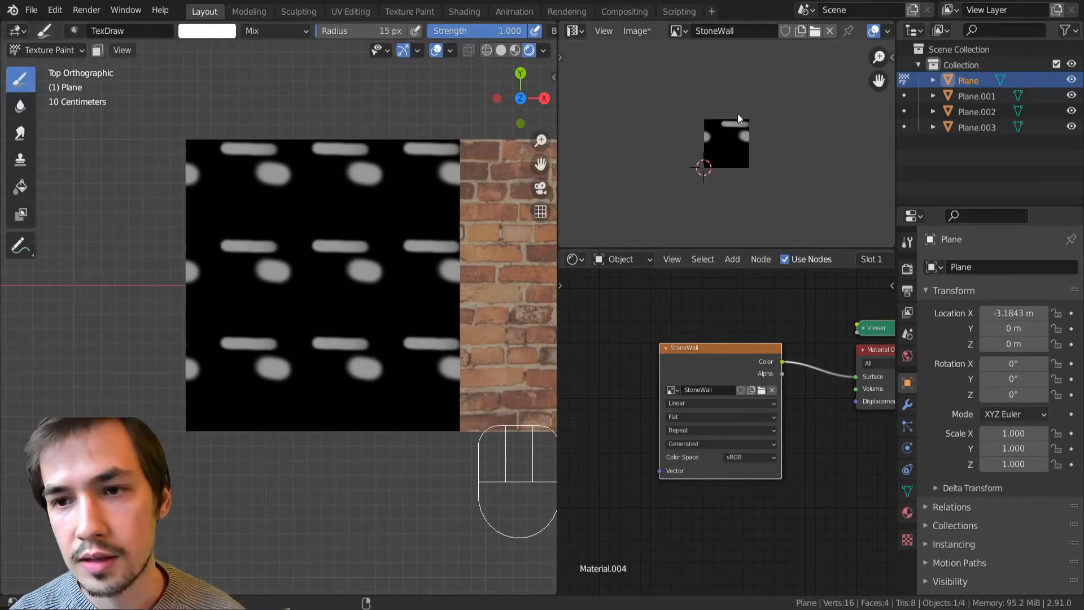
{"action": "scroll", "coordinate": [717, 158], "scroll_direction": "up", "scroll_amount": 5}
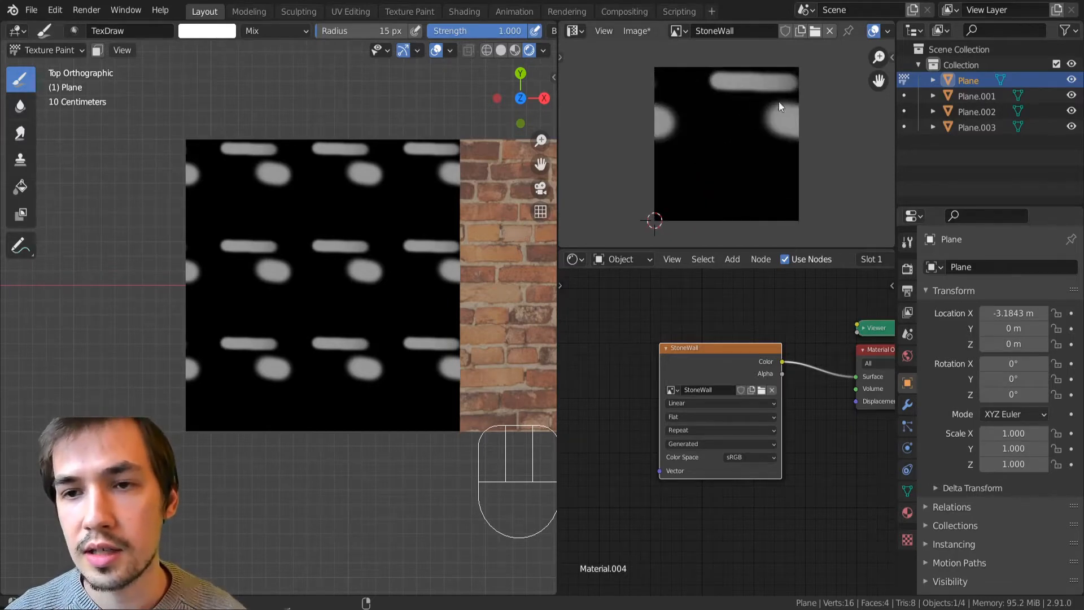
Step: Fill the rest of the repeating tile with rounded white stones, varying the brush radius between strokes
{"action": "key", "text": "bracketright"}
{"action": "key", "text": "bracketright"}
{"action": "key", "text": "bracketright"}
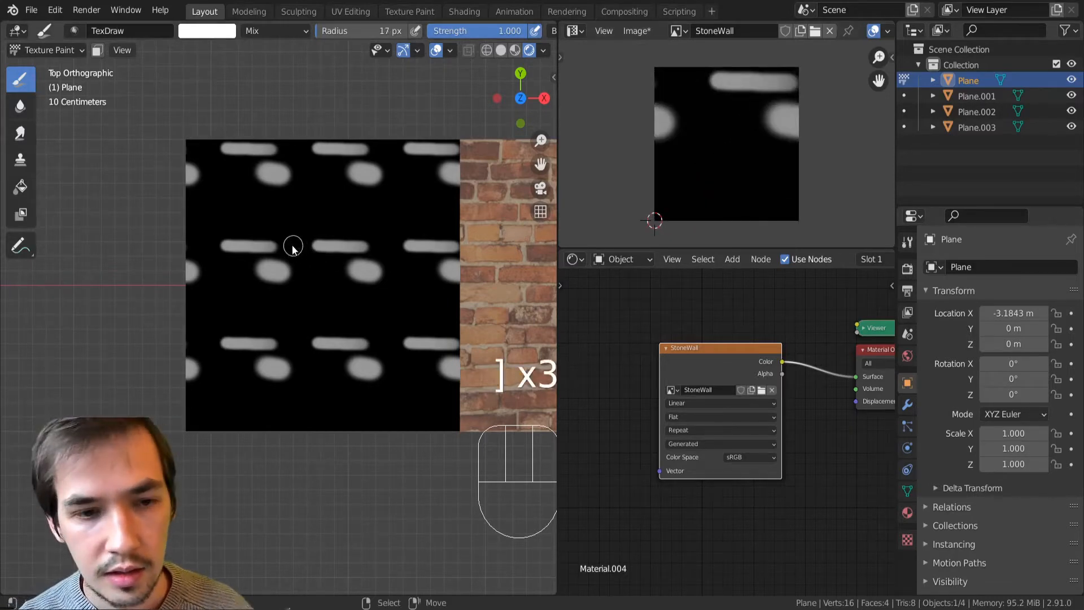
{"action": "mouse_move", "coordinate": [289, 246]}
{"action": "left_mouse_down"}
{"action": "mouse_move", "coordinate": [315, 267]}
{"action": "mouse_move", "coordinate": [304, 272]}
{"action": "mouse_move", "coordinate": [315, 283]}
{"action": "mouse_move", "coordinate": [341, 260]}
{"action": "mouse_move", "coordinate": [307, 253]}
{"action": "mouse_move", "coordinate": [296, 286]}
{"action": "mouse_move", "coordinate": [310, 296]}
{"action": "mouse_move", "coordinate": [289, 298]}
{"action": "mouse_move", "coordinate": [310, 310]}
{"action": "mouse_move", "coordinate": [290, 310]}
{"action": "mouse_move", "coordinate": [336, 294]}
{"action": "left_mouse_up"}
{"action": "key", "text": "bracketleft"}
{"action": "key", "text": "bracketleft"}
{"action": "key", "text": "bracketleft"}
{"action": "key", "text": "bracketleft"}
{"action": "key", "text": "bracketleft"}
{"action": "key", "text": "bracketleft"}
{"action": "left_click", "coordinate": [310, 256]}
{"action": "key", "text": "bracketright"}
{"action": "left_click", "coordinate": [294, 296]}
{"action": "left_click", "coordinate": [307, 310]}
{"action": "key", "text": "bracketright"}
{"action": "key", "text": "bracketright"}
{"action": "key", "text": "bracketright"}
{"action": "left_click_drag", "start_coordinate": [337, 293], "coordinate": [340, 299]}
{"action": "mouse_move", "coordinate": [337, 296]}
{"action": "left_mouse_down"}
{"action": "mouse_move", "coordinate": [346, 285]}
{"action": "mouse_move", "coordinate": [364, 294]}
{"action": "mouse_move", "coordinate": [362, 308]}
{"action": "left_mouse_up"}
{"action": "left_click", "coordinate": [357, 293]}
{"action": "left_click_drag", "start_coordinate": [362, 308], "coordinate": [370, 313]}
{"action": "mouse_move", "coordinate": [370, 313]}
{"action": "left_mouse_down"}
{"action": "mouse_move", "coordinate": [363, 324]}
{"action": "mouse_move", "coordinate": [331, 311]}
{"action": "mouse_move", "coordinate": [308, 327]}
{"action": "mouse_move", "coordinate": [353, 331]}
{"action": "left_mouse_up"}
{"action": "key", "text": "bracketright"}
{"action": "key", "text": "bracketright"}
{"action": "key", "text": "bracketright"}
{"action": "key", "text": "bracketleft"}
{"action": "key", "text": "bracketleft"}
{"action": "key", "text": "bracketleft"}
{"action": "mouse_move", "coordinate": [366, 331]}
{"action": "left_mouse_down"}
{"action": "mouse_move", "coordinate": [384, 325]}
{"action": "mouse_move", "coordinate": [375, 318]}
{"action": "left_mouse_up"}
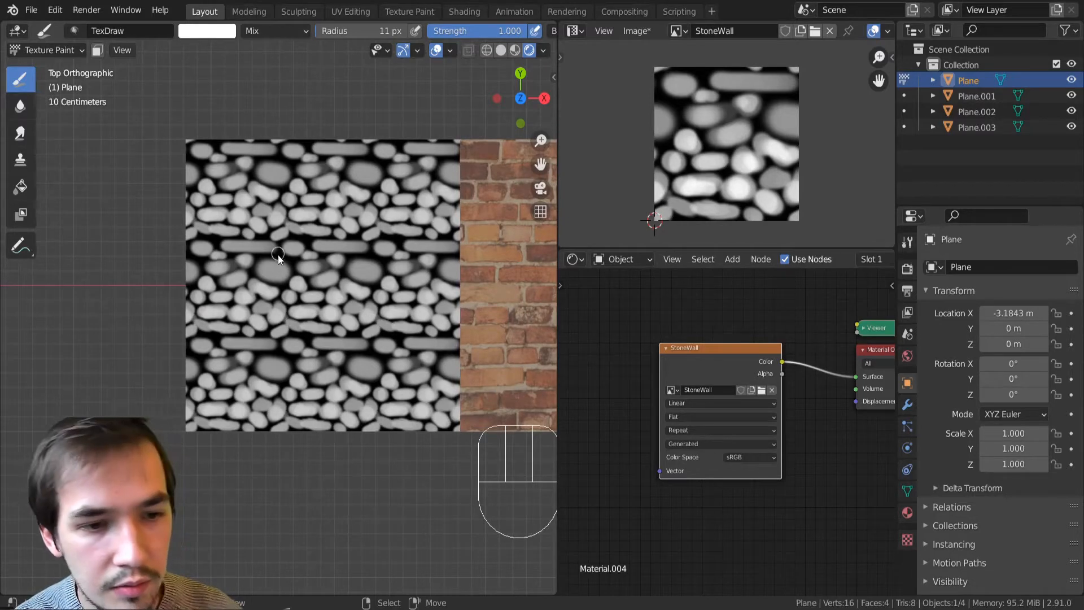
Step: Break up the long stone with black paint at 11 px radius and refine the stone shapes, alternating between black and white
{"action": "key", "text": "x"}
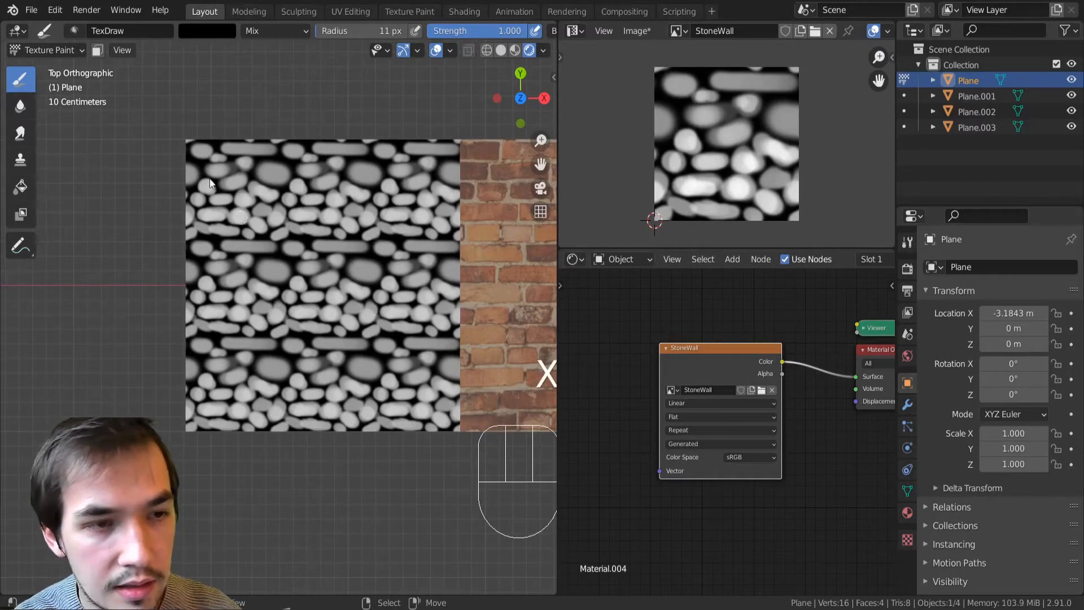
{"action": "left_click", "coordinate": [201, 33]}
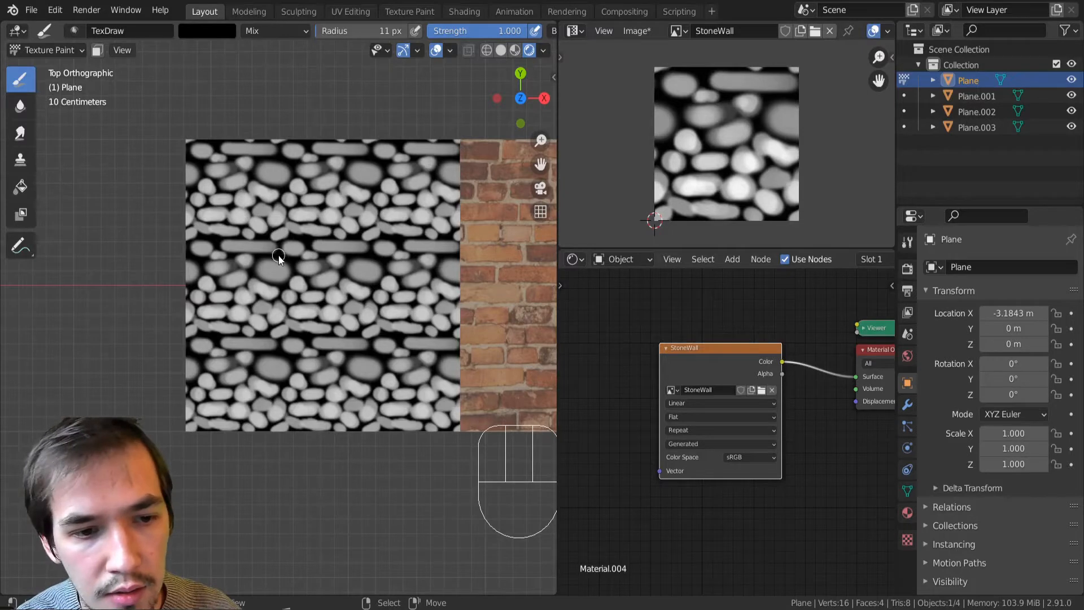
{"action": "key", "text": "x"}
{"action": "key", "text": "x"}
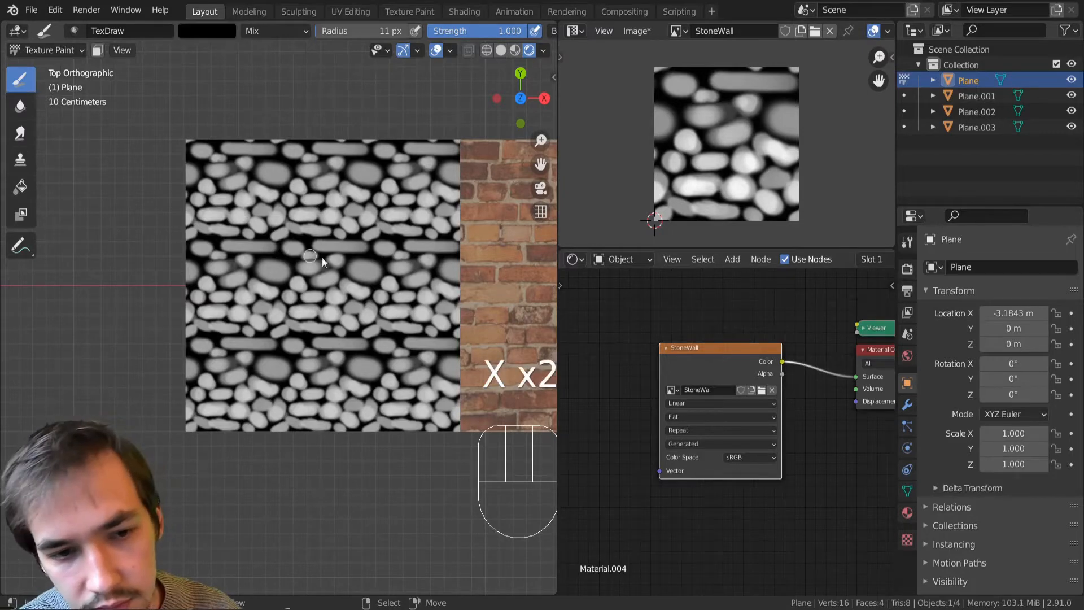
{"action": "mouse_move", "coordinate": [314, 247]}
{"action": "left_mouse_down"}
{"action": "mouse_move", "coordinate": [348, 239]}
{"action": "mouse_move", "coordinate": [344, 262]}
{"action": "mouse_move", "coordinate": [351, 248]}
{"action": "mouse_move", "coordinate": [367, 266]}
{"action": "mouse_move", "coordinate": [320, 248]}
{"action": "left_mouse_up"}
{"action": "key", "text": "x"}
{"action": "key", "text": "x"}
{"action": "key", "text": "x"}
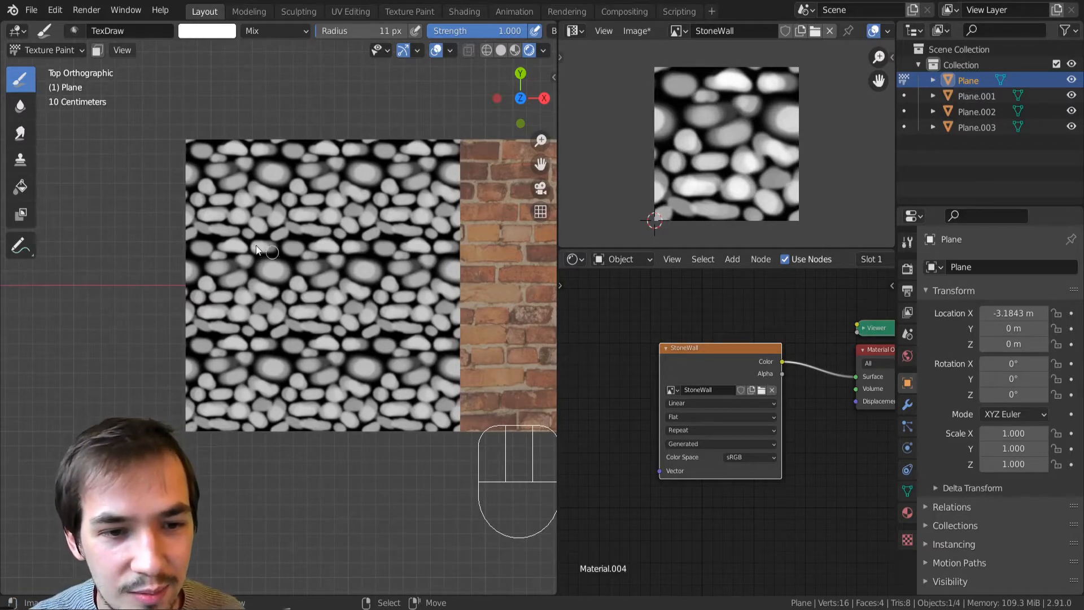
Step: Inspect the painted stone pattern in perspective, return to Object Mode and select the brick wall plane
{"action": "middle_click_drag", "start_coordinate": [273, 263], "coordinate": [296, 262]}
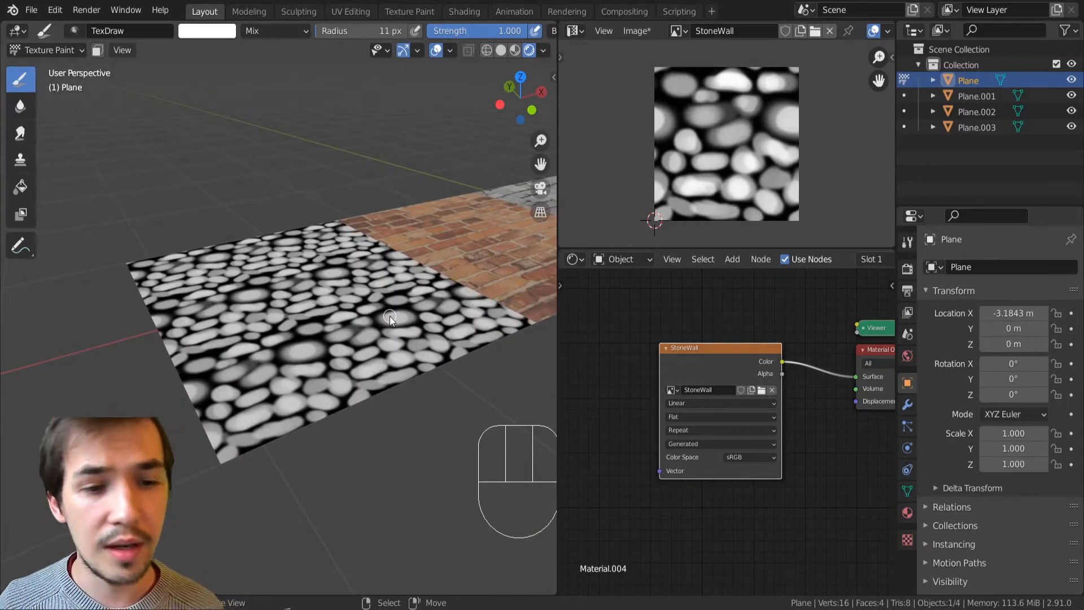
{"action": "middle_click_drag", "start_coordinate": [390, 317], "coordinate": [331, 344]}
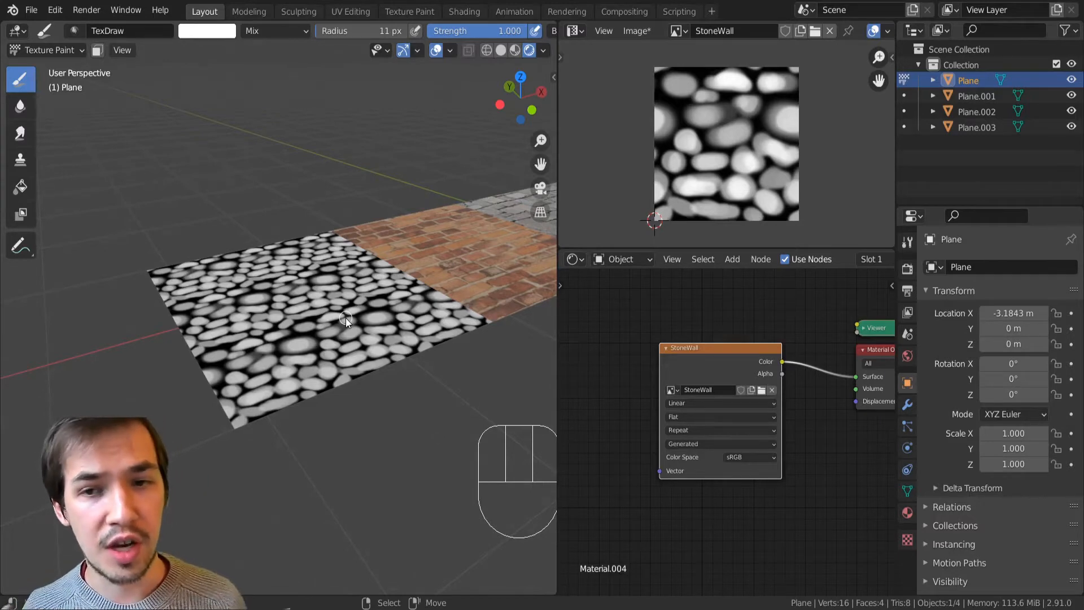
{"action": "scroll", "coordinate": [345, 317], "scroll_direction": "down", "scroll_amount": 3}
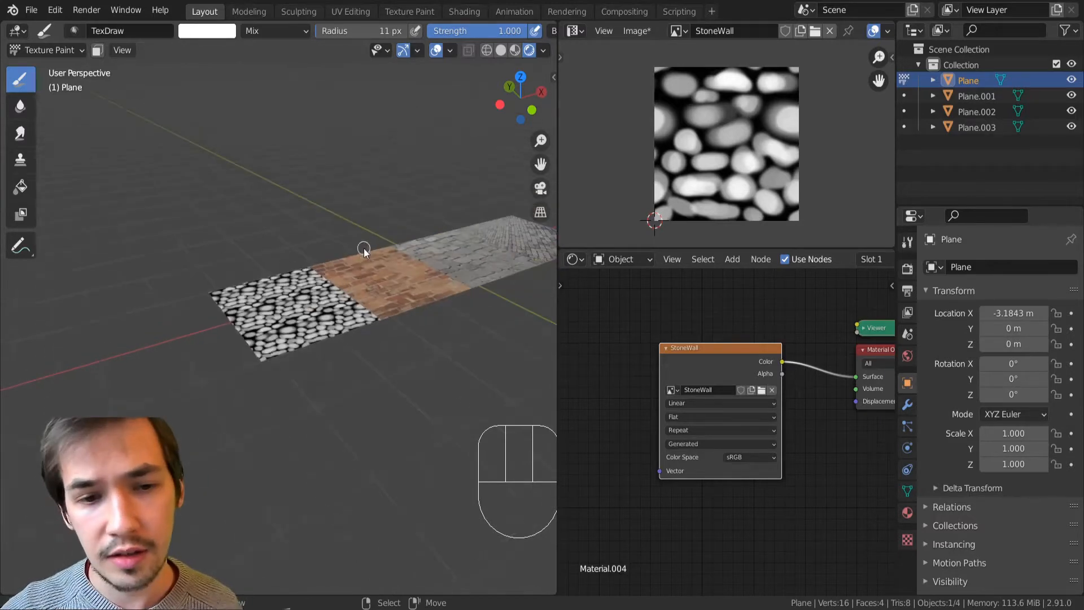
{"action": "middle_click_drag", "start_coordinate": [363, 248], "coordinate": [343, 362]}
{"action": "scroll", "coordinate": [325, 286], "scroll_direction": "up", "scroll_amount": 3}
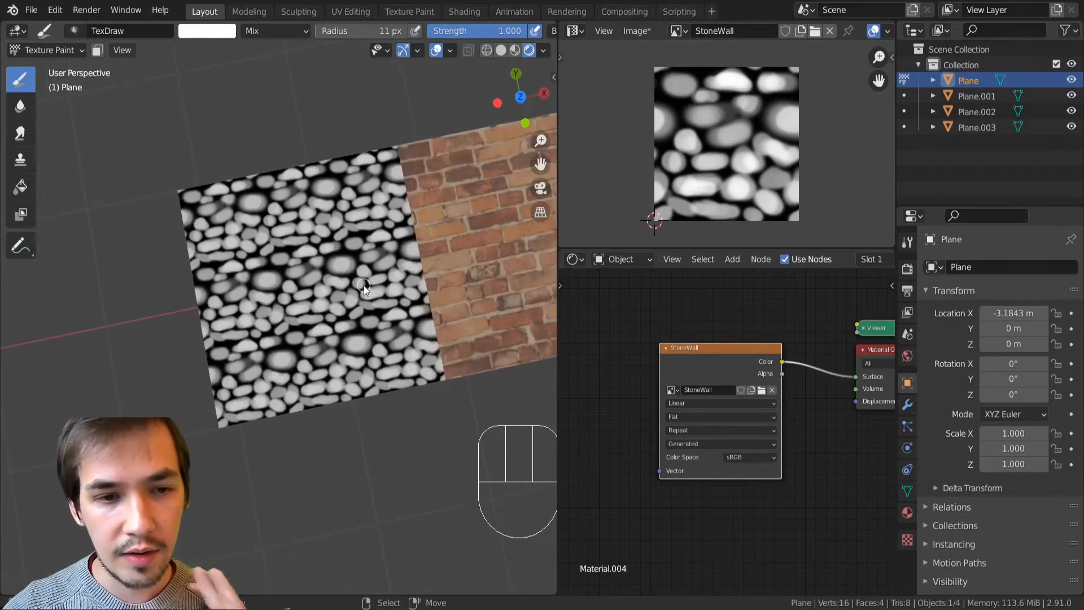
{"action": "key", "text": "Tab"}
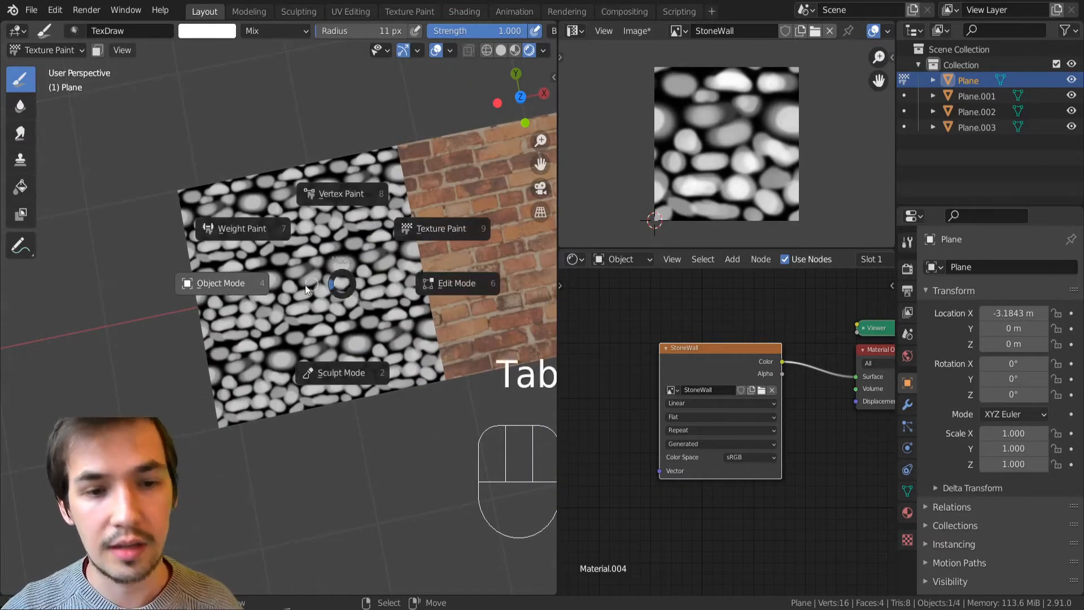
{"action": "left_click", "coordinate": [240, 292]}
{"action": "scroll", "coordinate": [384, 288], "scroll_direction": "down", "scroll_amount": 3}
{"action": "middle_click_drag", "start_coordinate": [419, 286], "coordinate": [300, 325], "text": "shift"}
{"action": "left_click", "coordinate": [305, 335]}
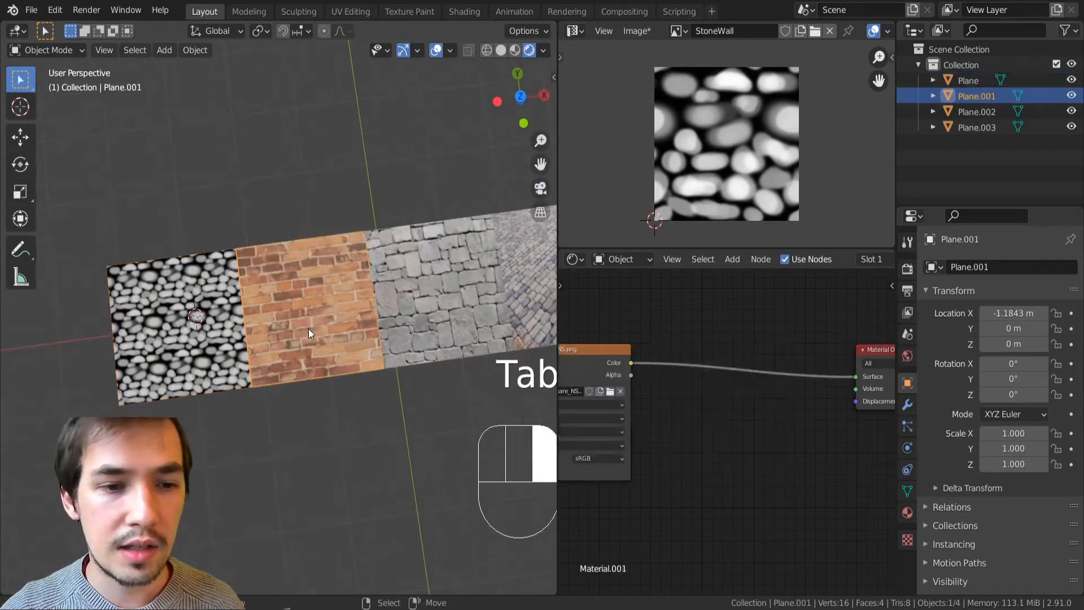
Step: Scale all of the brick plane's UVs by 3 in Edit Mode
{"action": "key", "text": "Tab"}
{"action": "left_click", "coordinate": [416, 327]}
{"action": "key", "text": "a"}
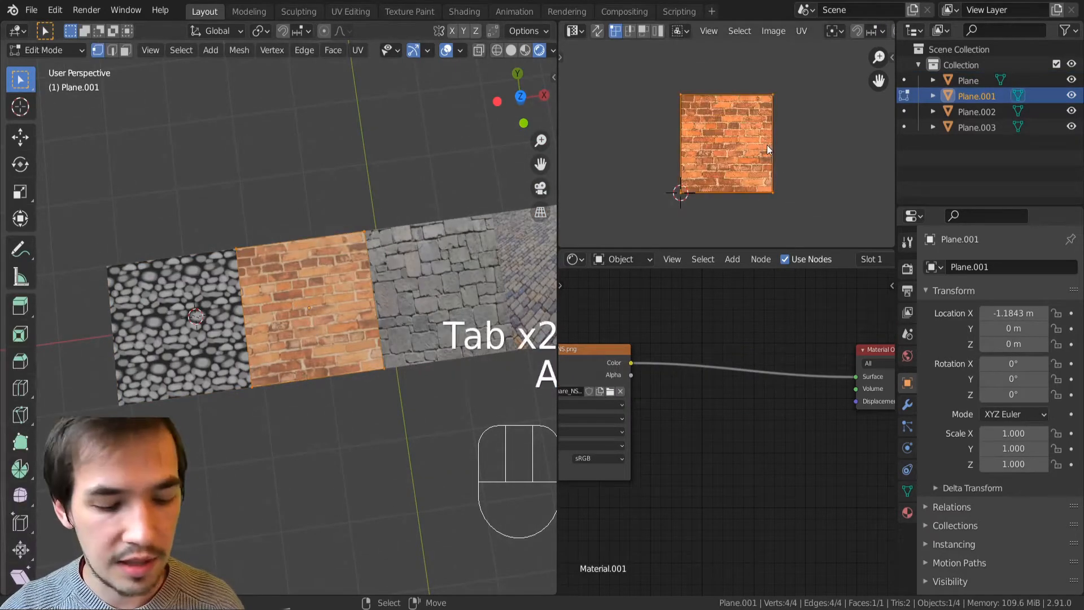
{"action": "key", "text": "s"}
{"action": "key", "text": "3"}
{"action": "key", "text": "Return"}
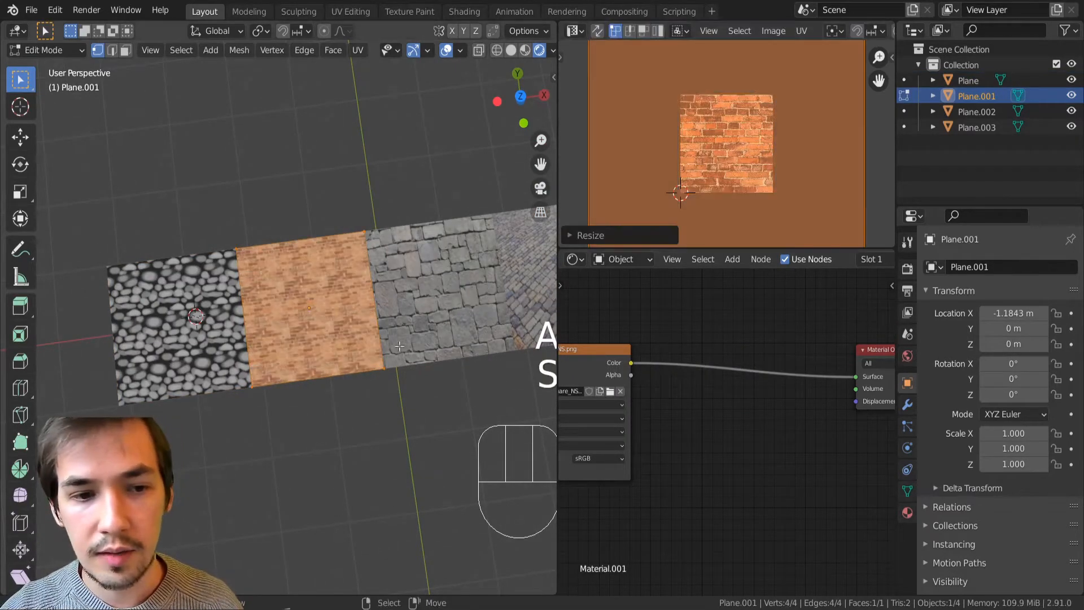
Step: Examine the seams between the brick repeats and switch the brick plane to Texture Paint mode
{"action": "scroll", "coordinate": [341, 381], "scroll_direction": "up", "scroll_amount": 8}
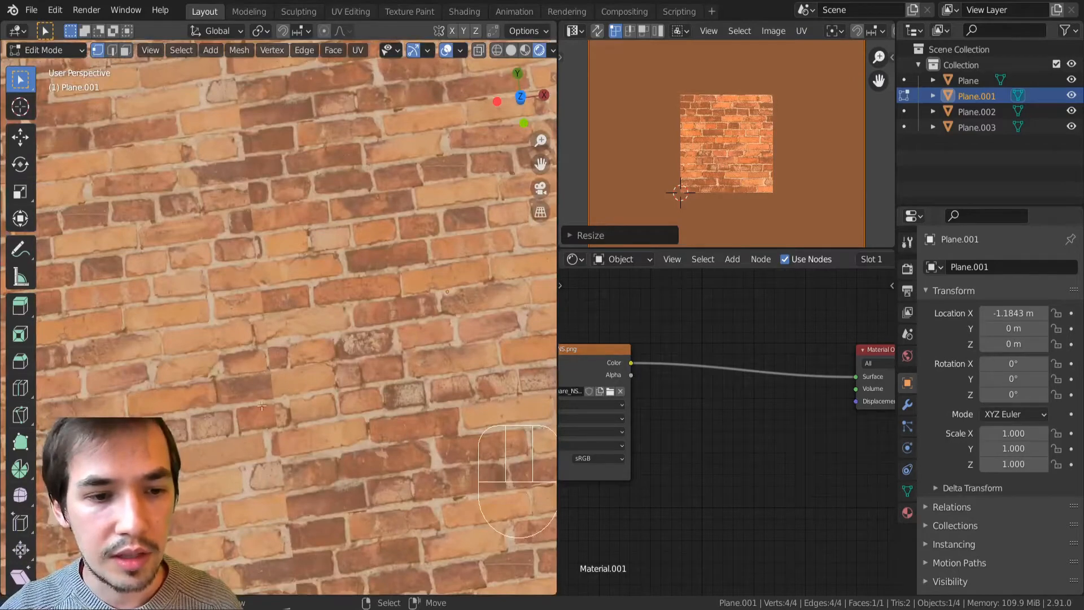
{"action": "scroll", "coordinate": [169, 373], "scroll_direction": "up", "scroll_amount": 4}
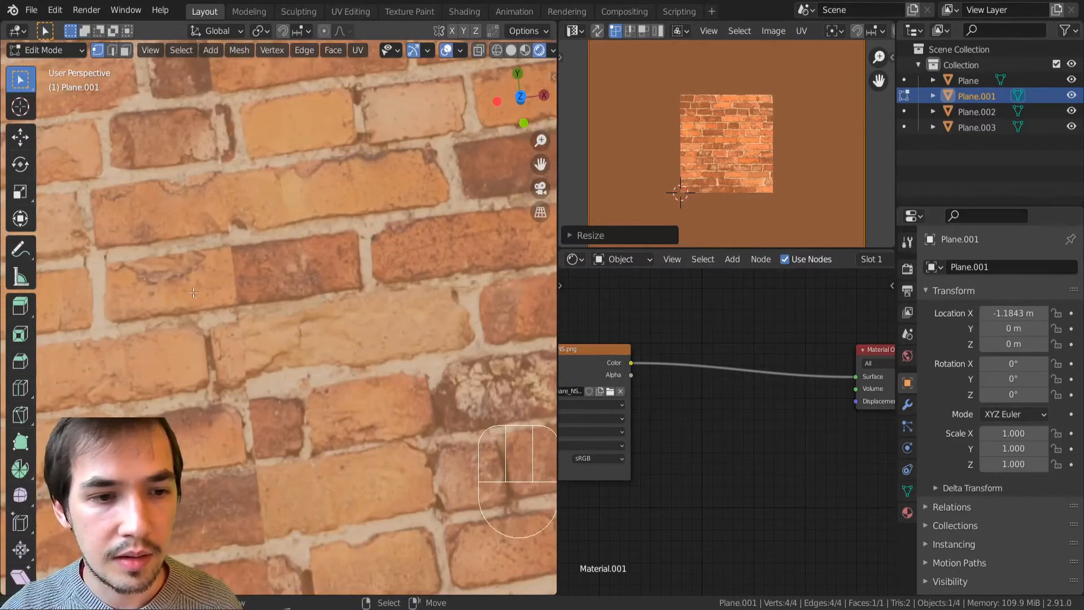
{"action": "scroll", "coordinate": [237, 315], "scroll_direction": "down", "scroll_amount": 6}
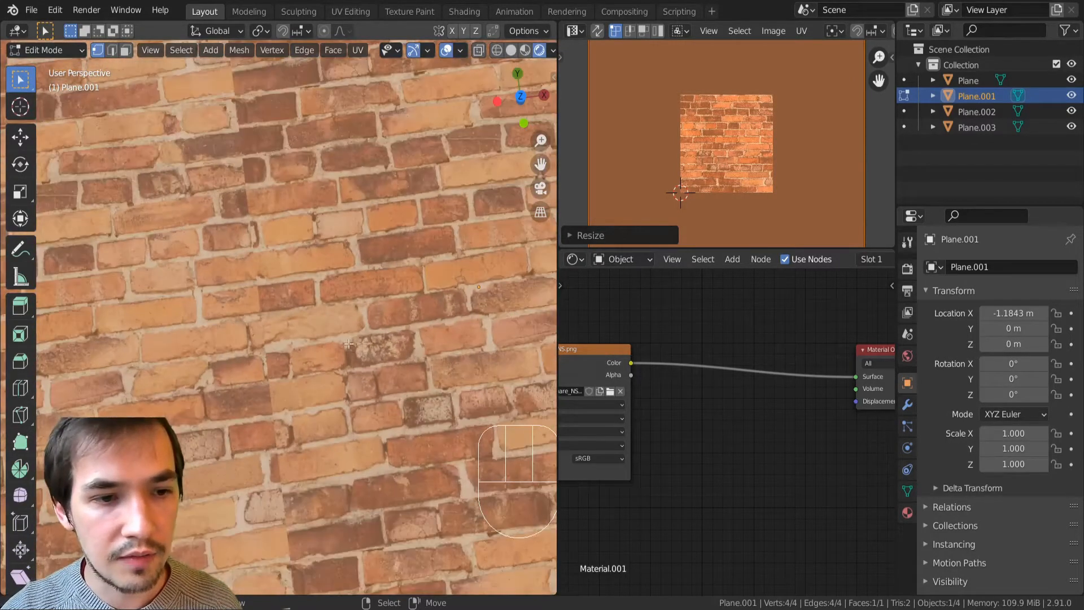
{"action": "key", "text": "ctrl+Tab"}
{"action": "left_click", "coordinate": [279, 268]}
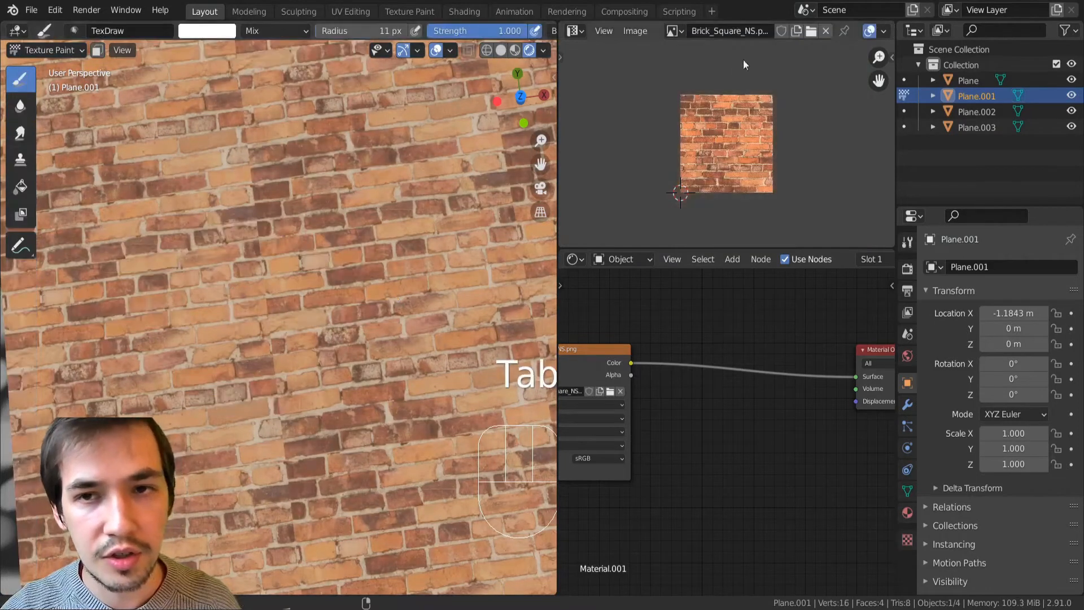
Step: Change the UV editor to an Image Editor in Paint mode with the brick image framed and the paint tools shown
{"action": "scroll", "coordinate": [713, 107], "scroll_direction": "down", "scroll_amount": 1}
{"action": "key", "text": "n"}
{"action": "key", "text": "t"}
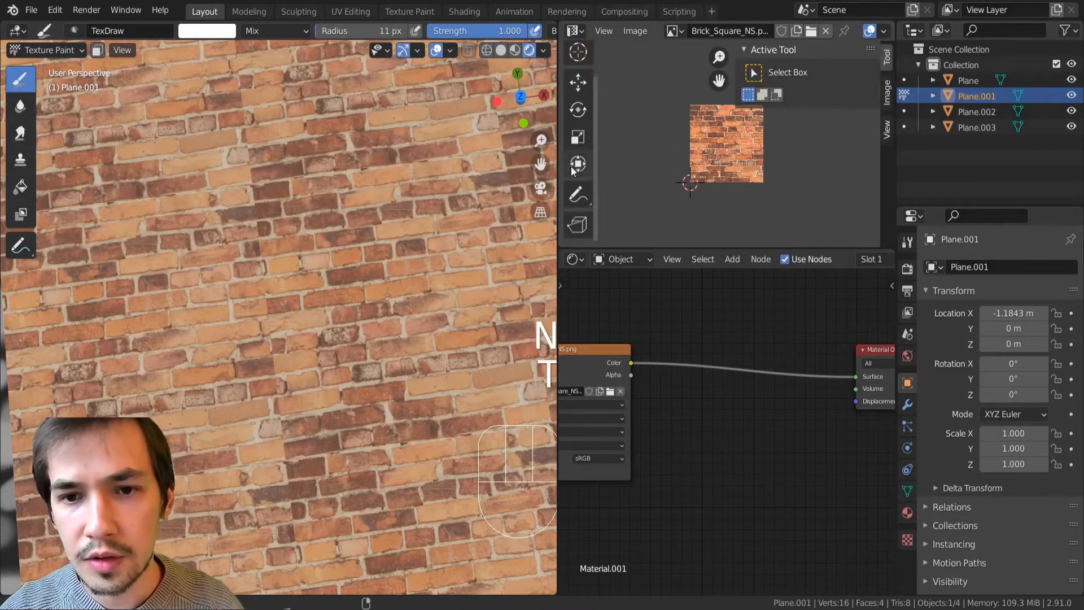
{"action": "left_click", "coordinate": [571, 32]}
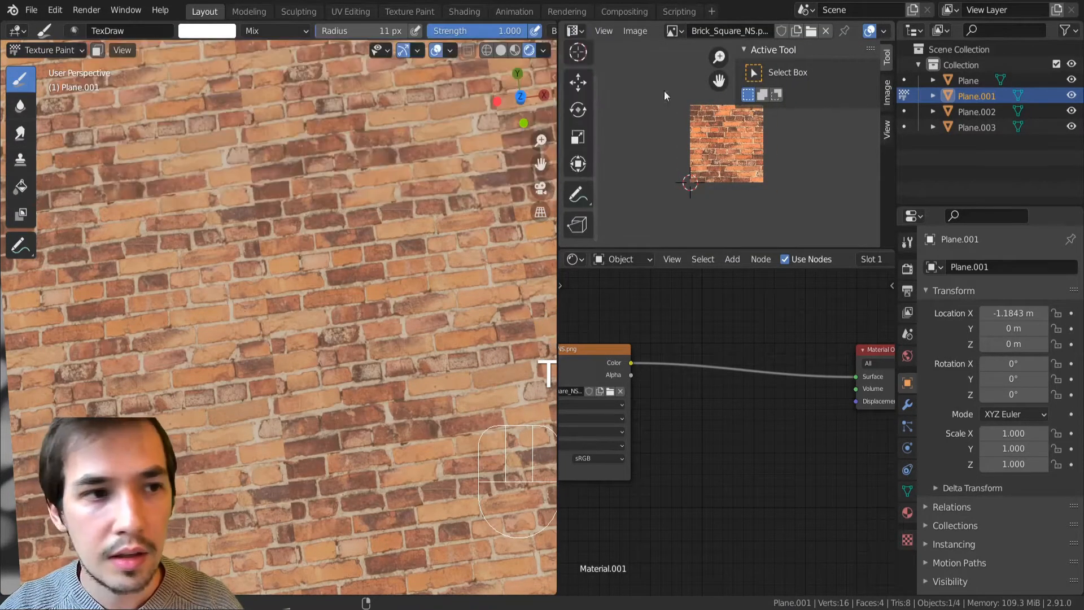
{"action": "key", "text": "Home"}
{"action": "scroll", "coordinate": [674, 124], "scroll_direction": "down", "scroll_amount": 2}
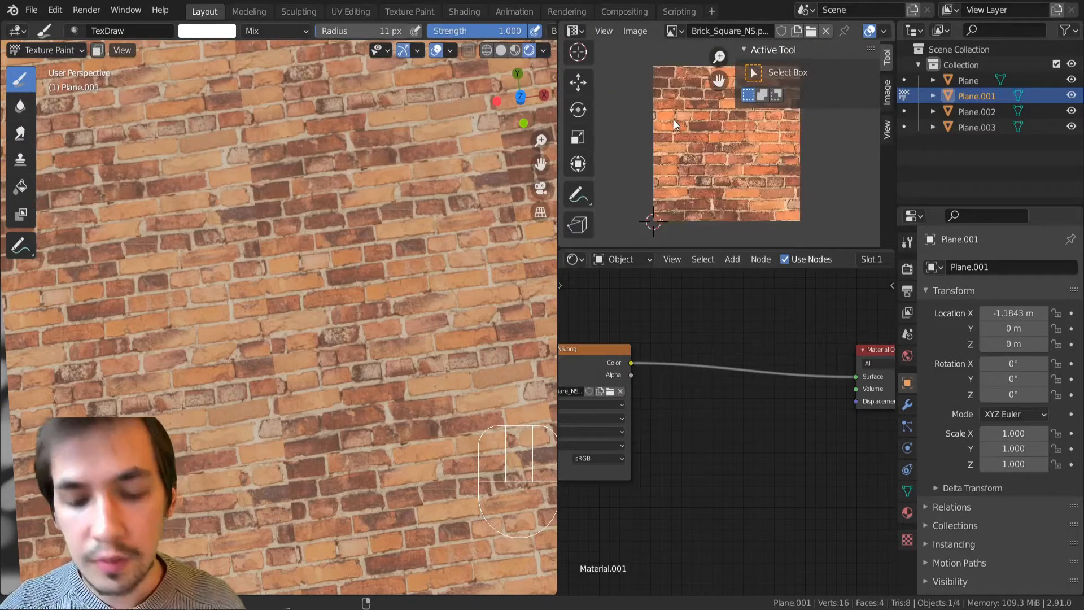
{"action": "key", "text": "n"}
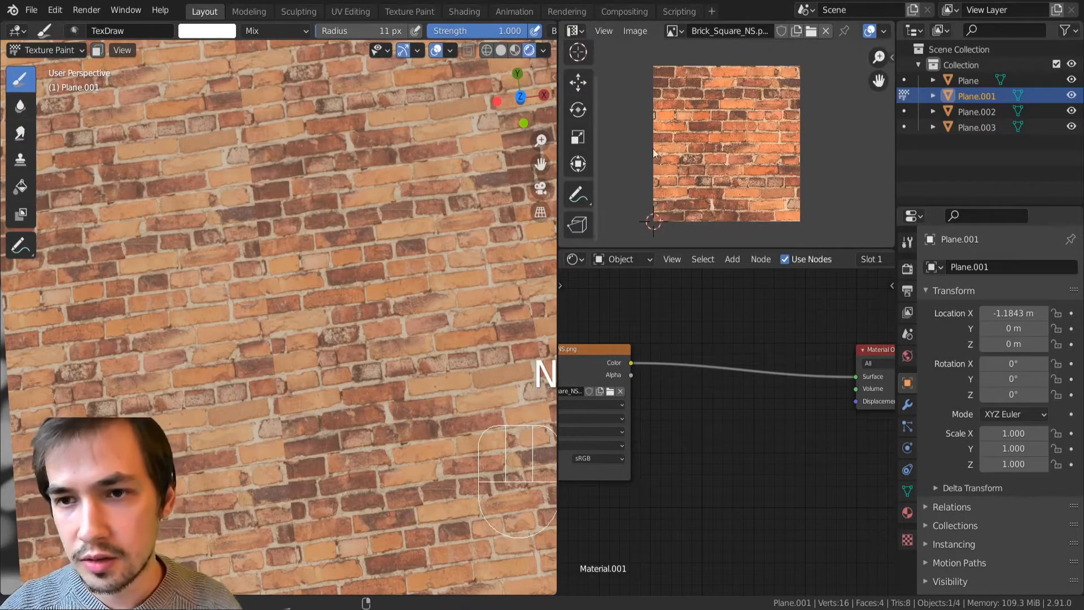
{"action": "left_click", "coordinate": [575, 30]}
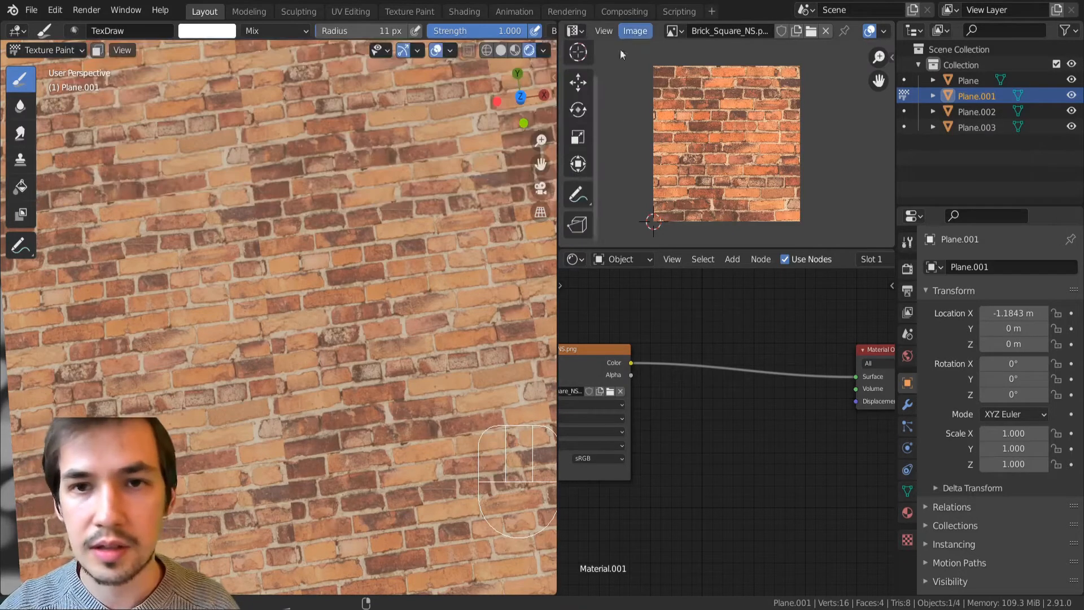
{"action": "left_click", "coordinate": [571, 32]}
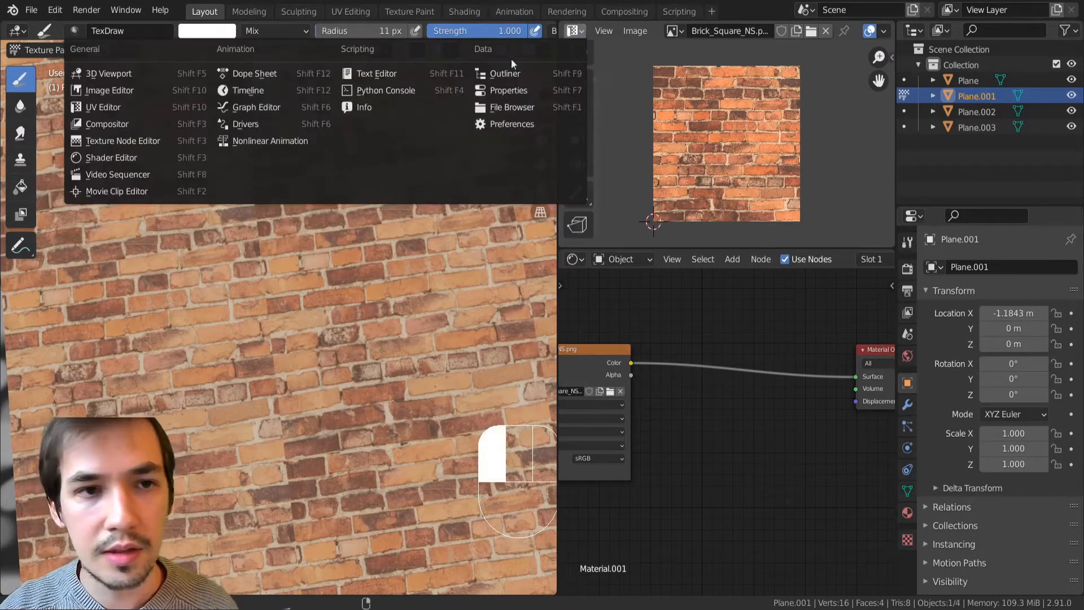
{"action": "left_click", "coordinate": [108, 94]}
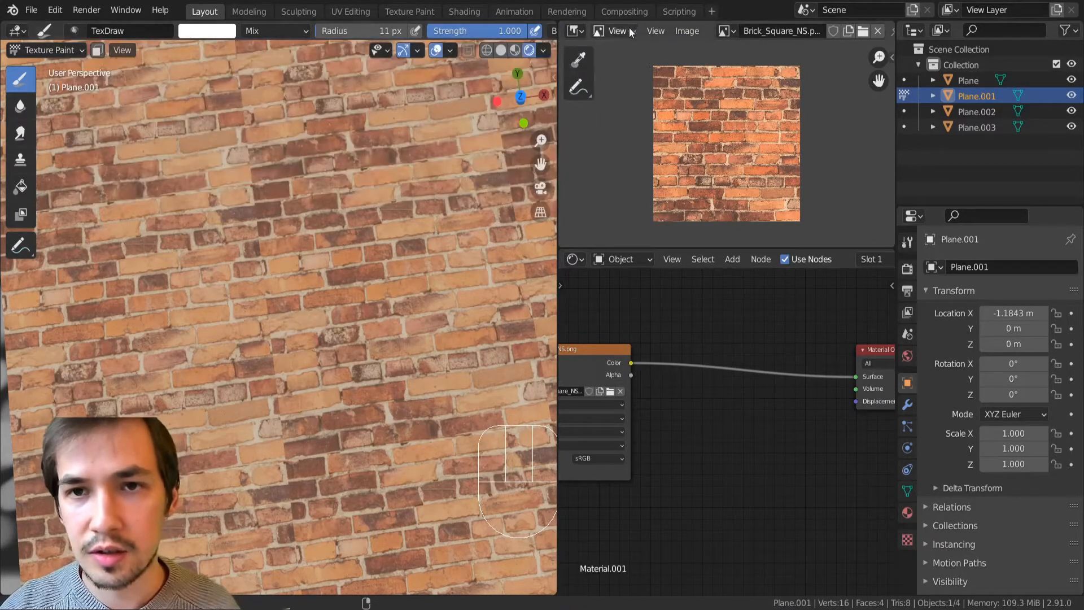
{"action": "left_click", "coordinate": [621, 31]}
{"action": "left_click", "coordinate": [619, 66]}
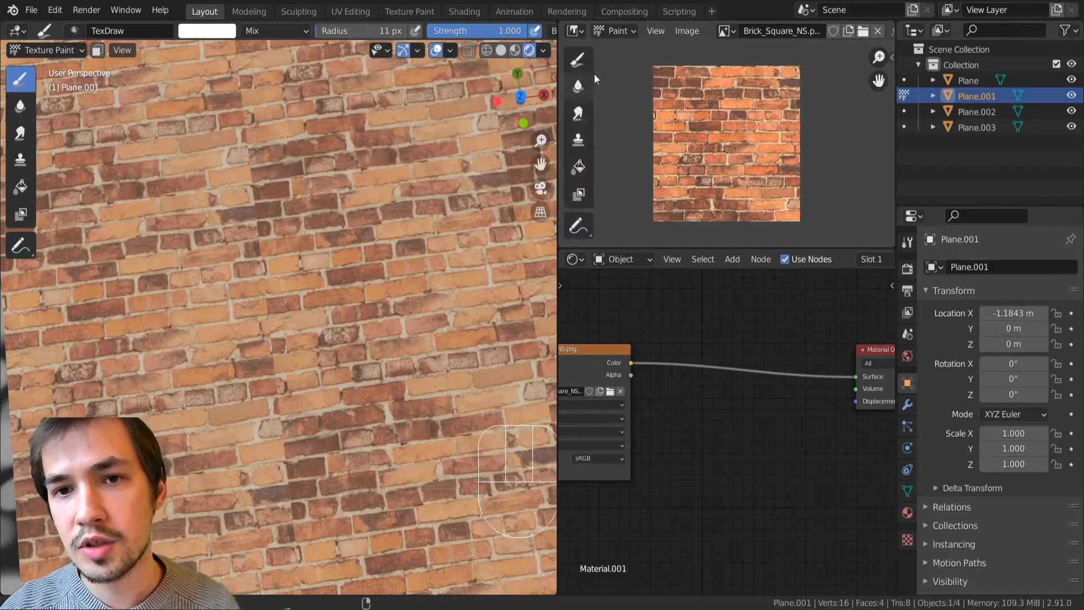
Step: Choose the Clone brush and try to place its clone source on the brick image in the image editor
{"action": "left_click", "coordinate": [591, 144]}
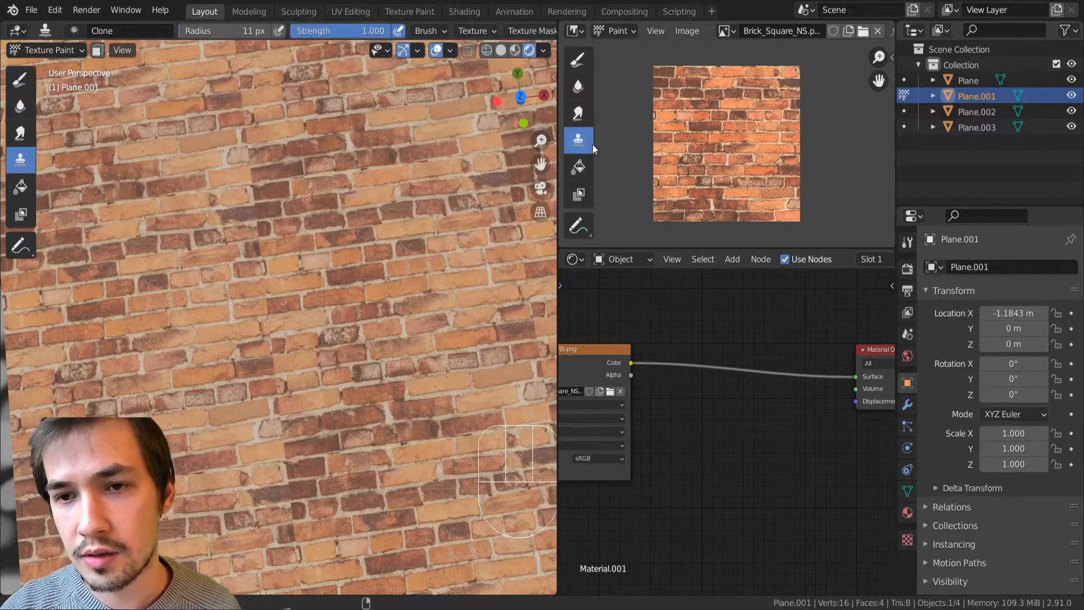
{"action": "left_click", "coordinate": [716, 120], "text": "ctrl"}
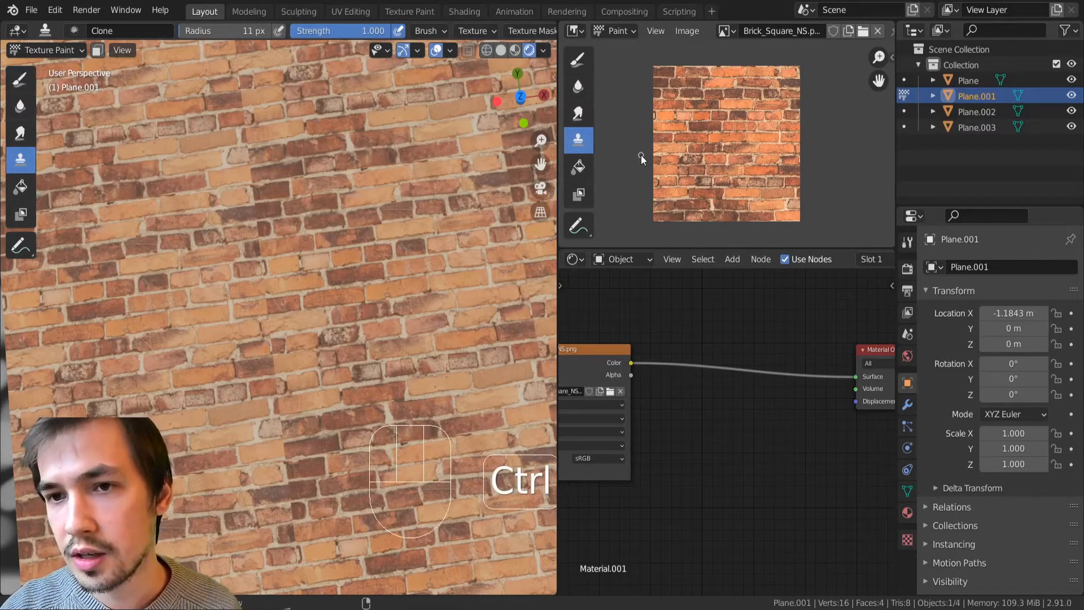
{"action": "left_click", "coordinate": [758, 103], "text": "ctrl"}
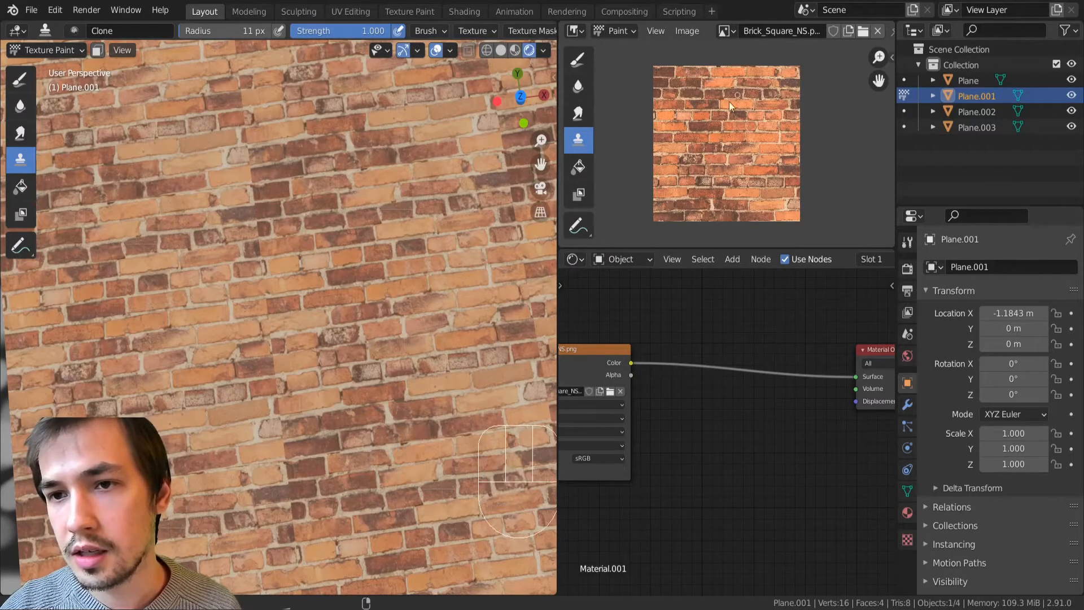
{"action": "scroll", "coordinate": [335, 237], "scroll_direction": "down", "scroll_amount": 6}
{"action": "middle_click_drag", "start_coordinate": [335, 237], "coordinate": [322, 265]}
{"action": "scroll", "coordinate": [690, 143], "scroll_direction": "up", "scroll_amount": 4}
{"action": "scroll", "coordinate": [690, 143], "scroll_direction": "down", "scroll_amount": 2}
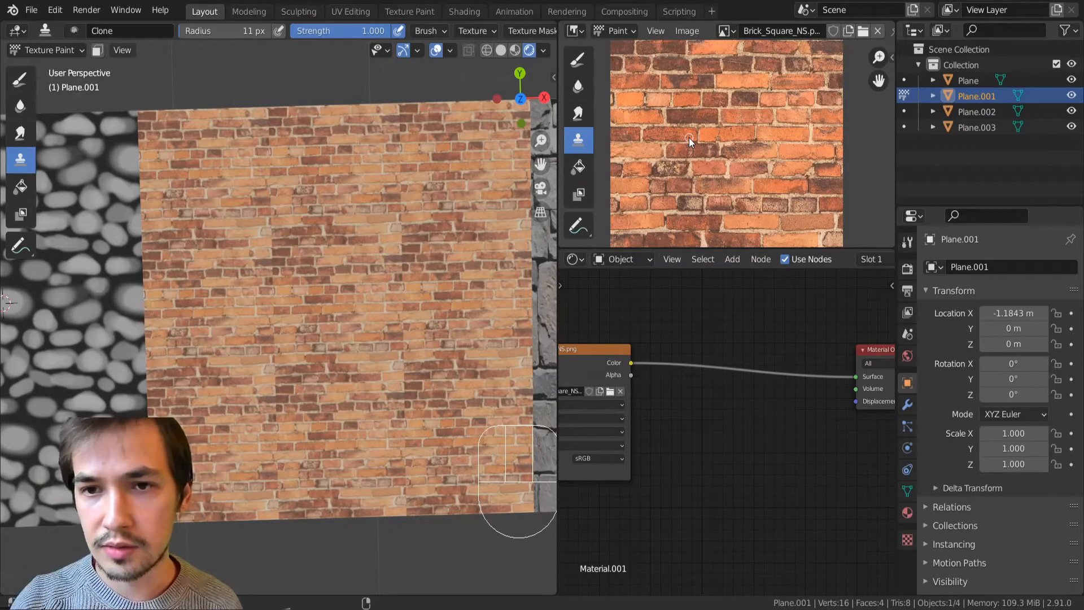
{"action": "key", "text": "ctrl"}
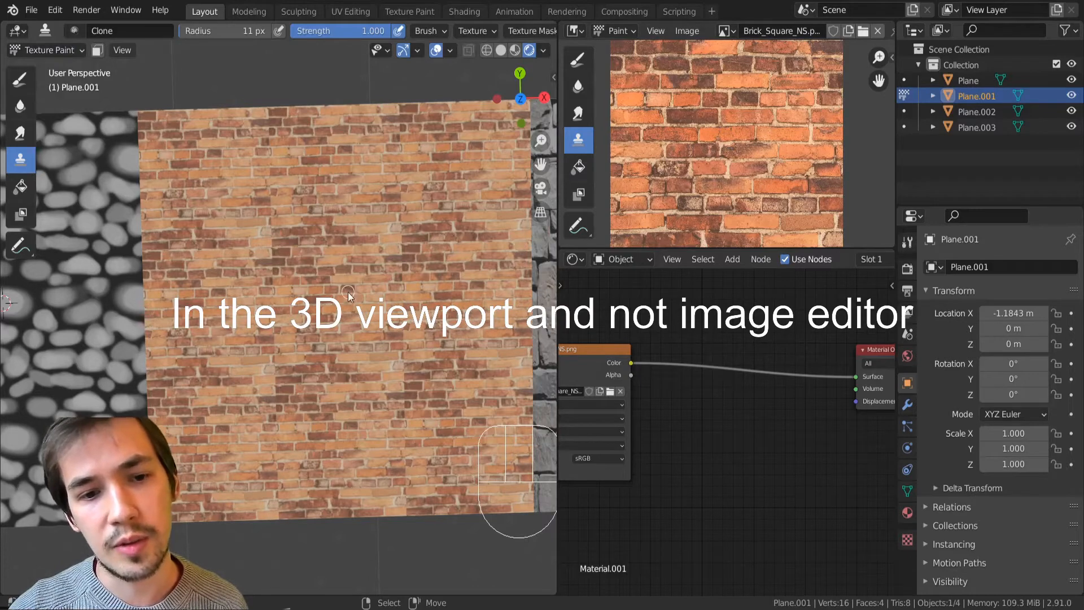
Step: In top orthographic view, clone the light brick beside the vertical seam across the seam with a 61 px brush
{"action": "middle_click_drag", "start_coordinate": [293, 259], "coordinate": [307, 238], "text": "shift"}
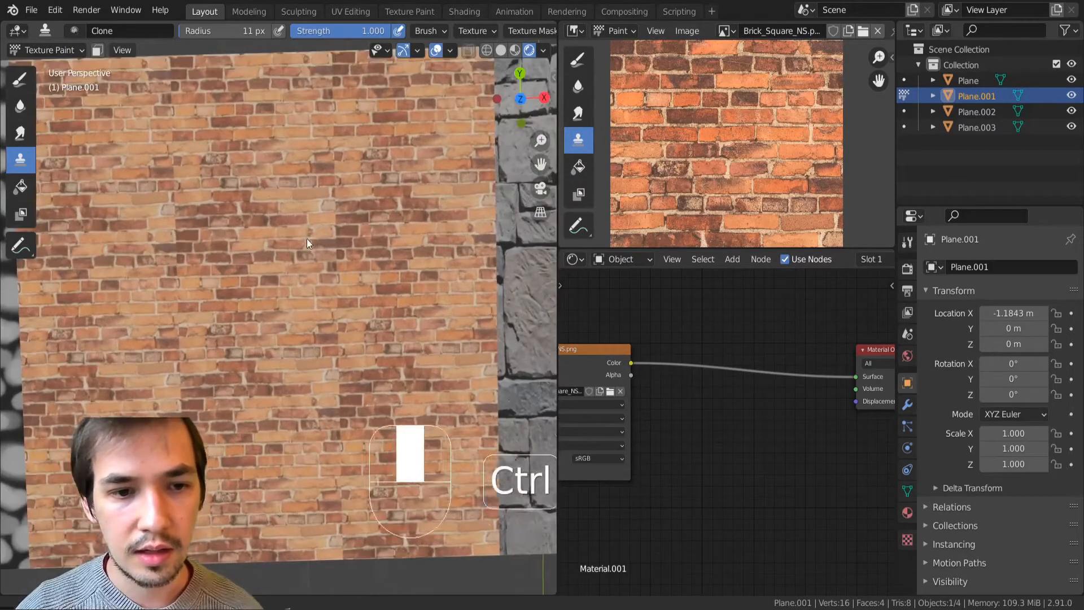
{"action": "key", "text": "KP_7"}
{"action": "middle_click_drag", "start_coordinate": [291, 283], "coordinate": [175, 261], "text": "ctrl"}
{"action": "key", "text": "bracketright"}
{"action": "key", "text": "bracketright"}
{"action": "key", "text": "bracketright"}
{"action": "key", "text": "bracketright"}
{"action": "key", "text": "bracketright"}
{"action": "key", "text": "bracketright"}
{"action": "key", "text": "bracketright"}
{"action": "key", "text": "bracketright"}
{"action": "key", "text": "bracketright"}
{"action": "key", "text": "bracketright"}
{"action": "key", "text": "bracketright"}
{"action": "key", "text": "bracketright"}
{"action": "key", "text": "bracketright"}
{"action": "key", "text": "bracketright"}
{"action": "key", "text": "bracketright"}
{"action": "key", "text": "bracketright"}
{"action": "key", "text": "bracketright"}
{"action": "key", "text": "bracketright"}
{"action": "key", "text": "bracketright"}
{"action": "key", "text": "bracketright"}
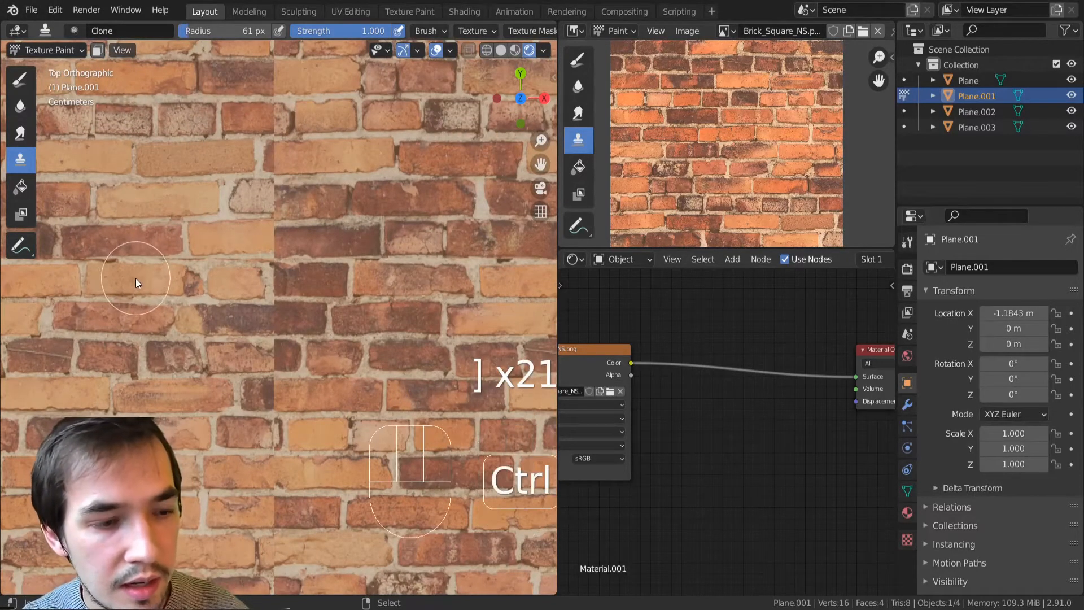
{"action": "left_click", "coordinate": [133, 272], "text": "ctrl"}
{"action": "left_click", "coordinate": [136, 278], "text": "ctrl"}
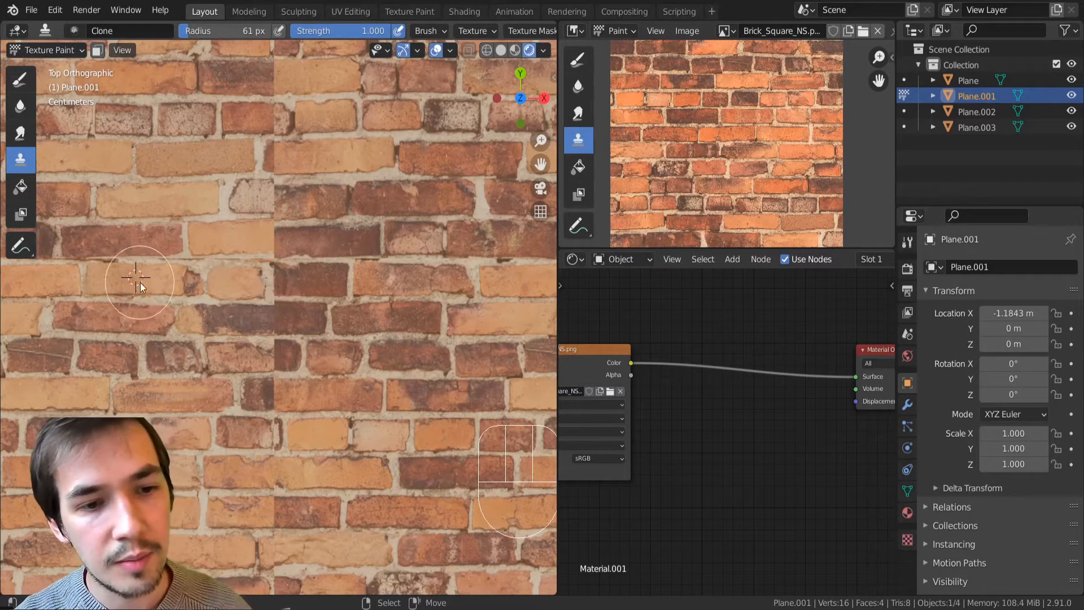
{"action": "left_click", "coordinate": [275, 280]}
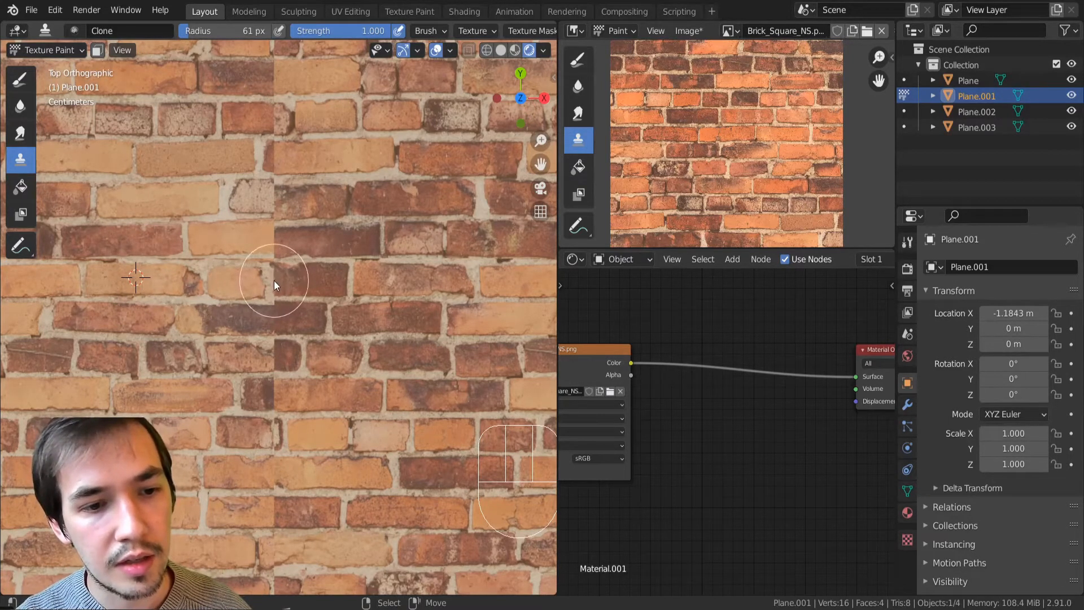
{"action": "mouse_move", "coordinate": [269, 280]}
{"action": "left_mouse_down"}
{"action": "mouse_move", "coordinate": [246, 284]}
{"action": "mouse_move", "coordinate": [320, 283]}
{"action": "mouse_move", "coordinate": [290, 277]}
{"action": "left_mouse_up"}
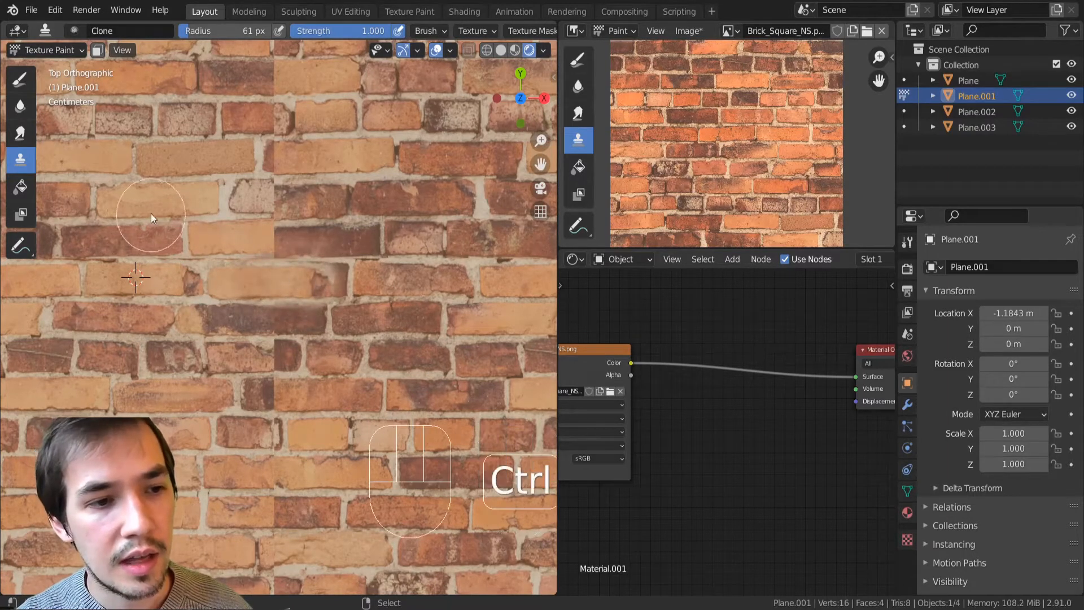
Step: Try to clone the light brick from the row two above across the seam in that same row
{"action": "left_click", "coordinate": [133, 204], "text": "ctrl"}
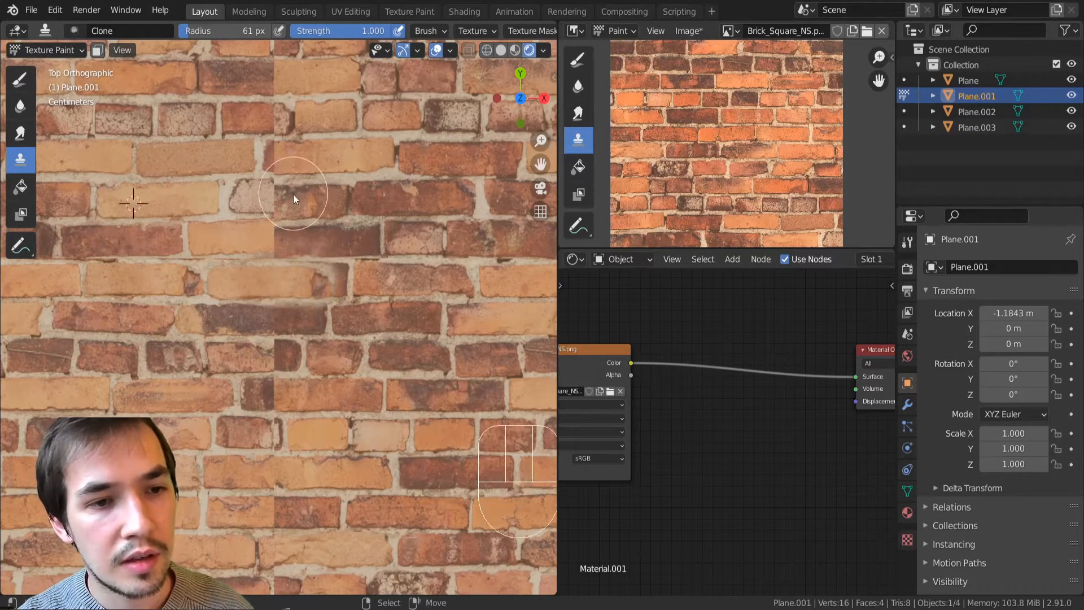
{"action": "left_click_drag", "start_coordinate": [287, 196], "coordinate": [257, 193]}
{"action": "mouse_move", "coordinate": [274, 199]}
{"action": "left_mouse_down"}
{"action": "mouse_move", "coordinate": [321, 217]}
{"action": "mouse_move", "coordinate": [280, 201]}
{"action": "left_mouse_up"}
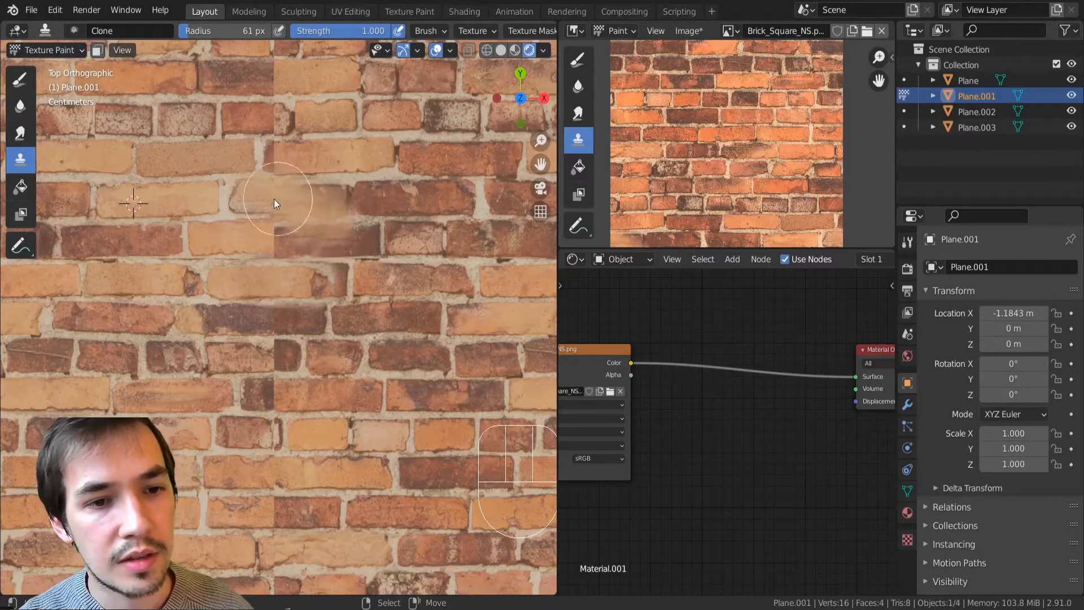
{"action": "mouse_move", "coordinate": [295, 239]}
{"action": "middle_mouse_down", "text": "ctrl"}
{"action": "mouse_move", "coordinate": [268, 178]}
{"action": "mouse_move", "coordinate": [235, 340]}
{"action": "mouse_move", "coordinate": [213, 334]}
{"action": "middle_mouse_up", "text": "ctrl"}
{"action": "key", "text": "shift+Return"}
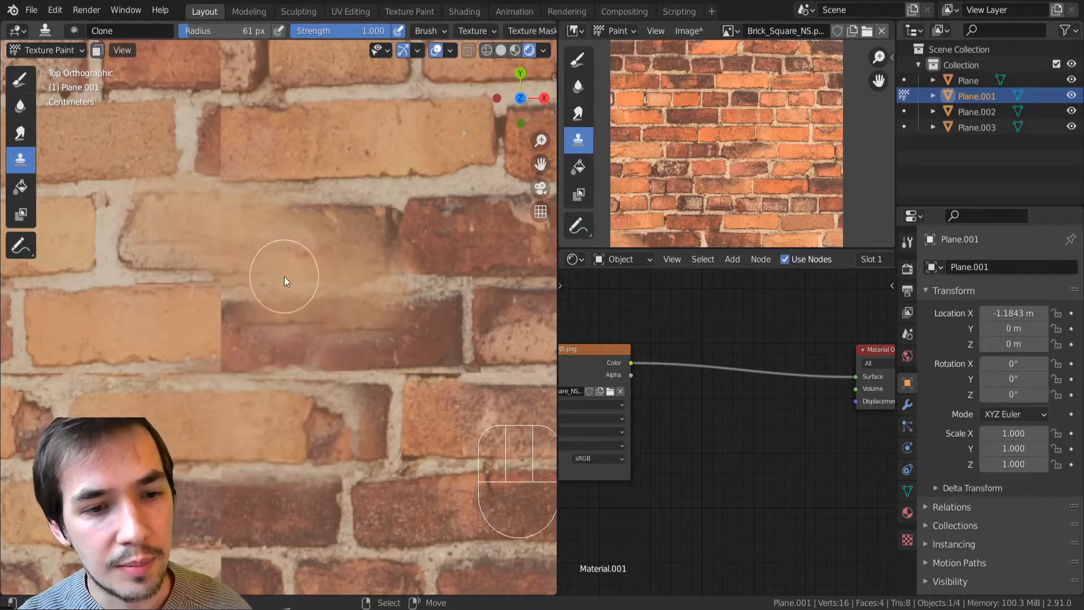
Step: Undo the clone strokes made on the upper brick at the vertical seam
{"action": "key", "text": "ctrl+z"}
{"action": "key", "text": "ctrl+z"}
{"action": "key", "text": "ctrl+z"}
{"action": "key", "text": "ctrl+z"}
{"action": "key", "text": "ctrl+z"}
{"action": "key", "text": "ctrl+z"}
{"action": "key", "text": "ctrl+z"}
{"action": "key", "text": "ctrl+z"}
{"action": "key", "text": "ctrl+z"}
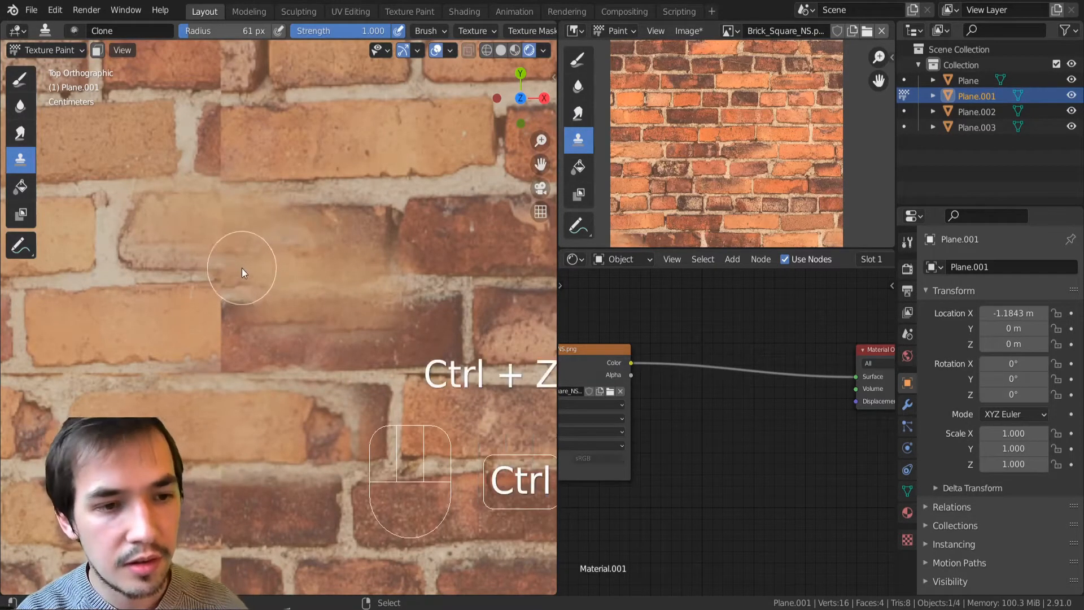
{"action": "key", "text": "ctrl+z"}
{"action": "key", "text": "ctrl+z"}
{"action": "key", "text": "ctrl+z"}
{"action": "key", "text": "ctrl+z"}
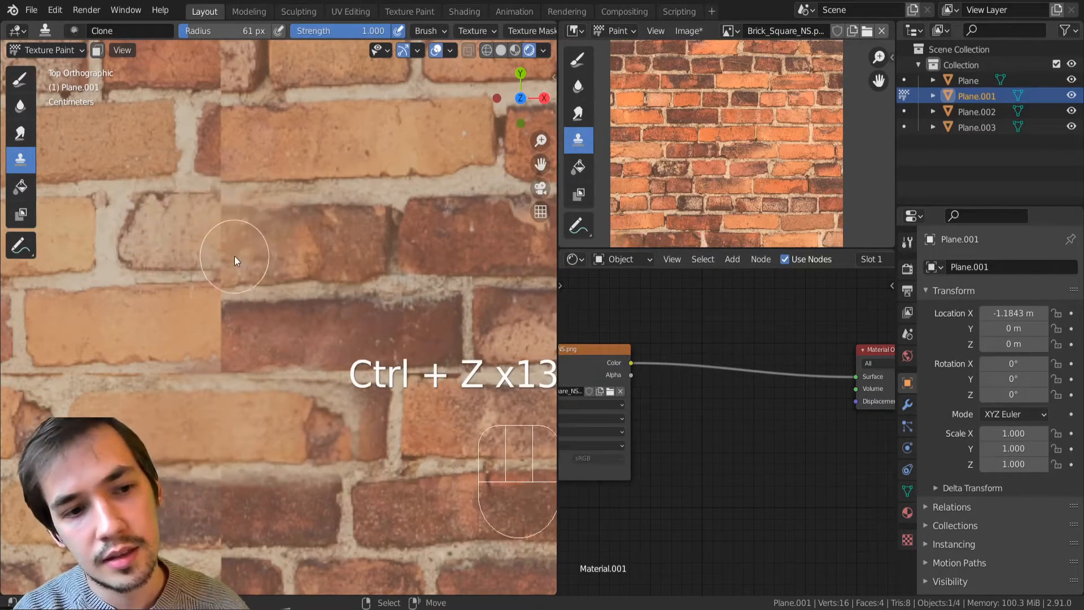
Step: Clone the dark red brick from the right of the vertical seam across the seam with an 82 px brush
{"action": "mouse_move", "coordinate": [263, 252]}
{"action": "middle_mouse_down", "text": "ctrl"}
{"action": "mouse_move", "coordinate": [289, 361]}
{"action": "mouse_move", "coordinate": [359, 439]}
{"action": "middle_mouse_up", "text": "ctrl"}
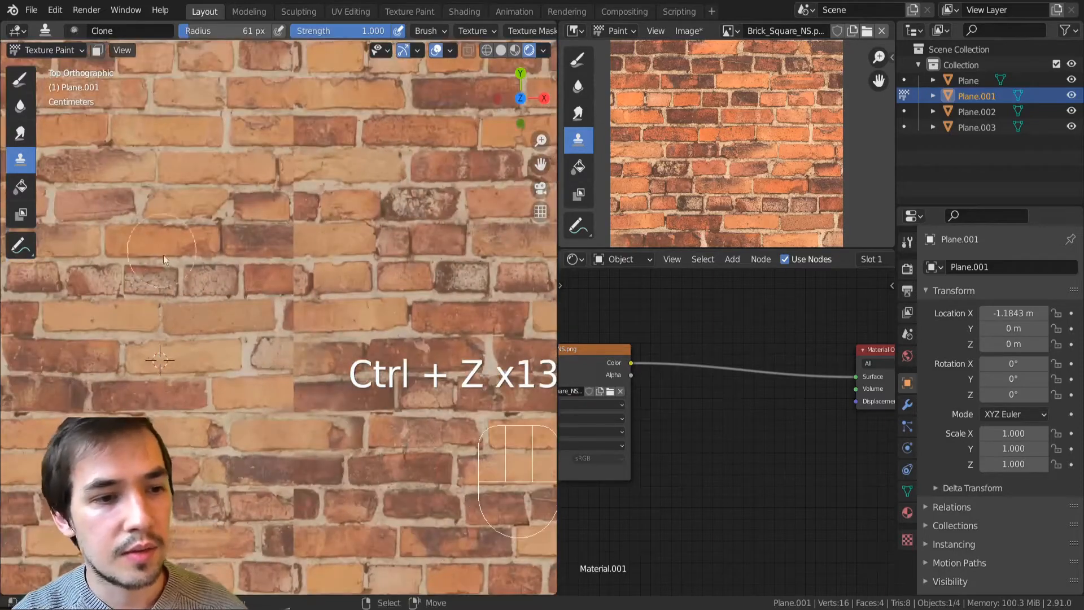
{"action": "middle_click_drag", "start_coordinate": [151, 222], "coordinate": [133, 192], "text": "shift"}
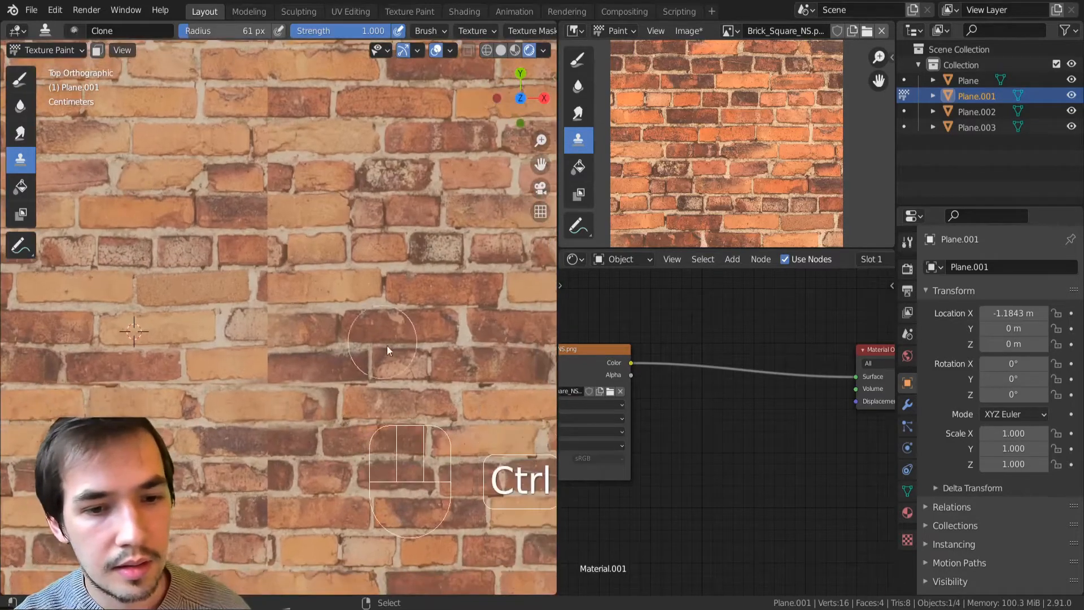
{"action": "left_click", "coordinate": [401, 329], "text": "ctrl"}
{"action": "key", "text": "bracketright"}
{"action": "key", "text": "bracketright"}
{"action": "key", "text": "bracketright"}
{"action": "key", "text": "bracketright"}
{"action": "mouse_move", "coordinate": [265, 330]}
{"action": "left_mouse_down"}
{"action": "mouse_move", "coordinate": [286, 337]}
{"action": "mouse_move", "coordinate": [248, 327]}
{"action": "mouse_move", "coordinate": [240, 342]}
{"action": "left_mouse_up"}
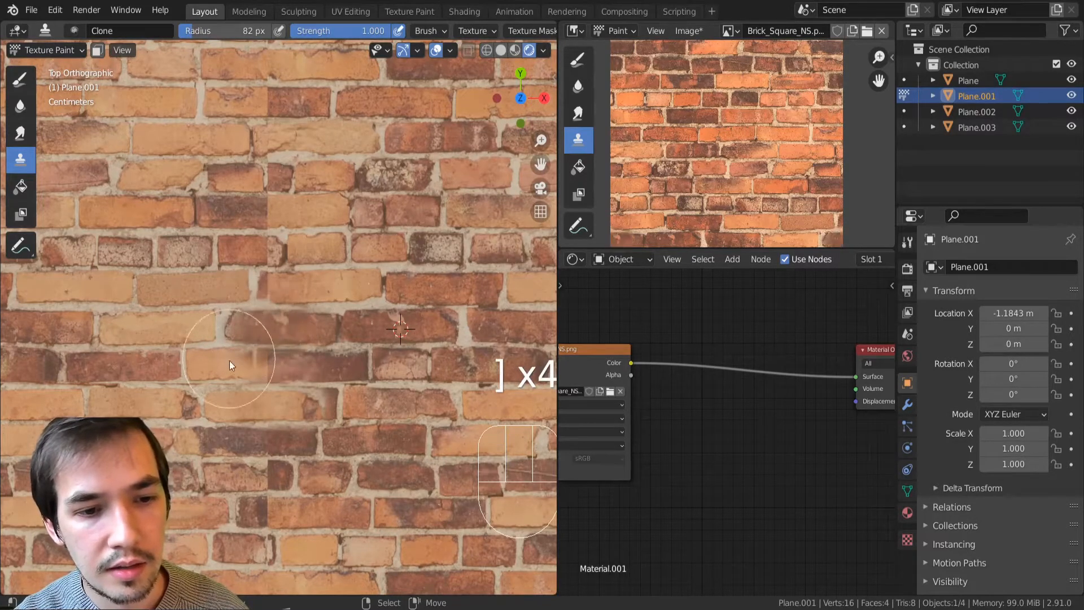
Step: With a 58 px brush, clone from the light brick left of the seam onto the split brick one row below
{"action": "key", "text": "bracketleft"}
{"action": "key", "text": "bracketleft"}
{"action": "key", "text": "bracketleft"}
{"action": "key", "text": "bracketleft"}
{"action": "left_click", "coordinate": [158, 328], "text": "ctrl"}
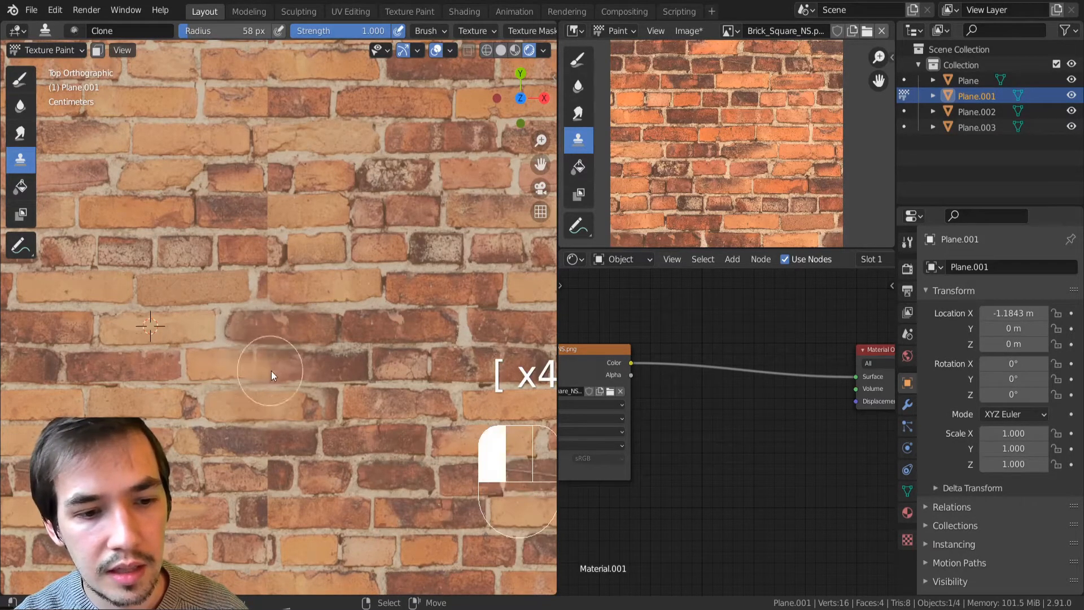
Step: Clone the light brick just right of the seam over the seam, continuing upward through the rows above it
{"action": "scroll", "coordinate": [250, 330], "scroll_direction": "up", "scroll_amount": 2, "text": "shift"}
{"action": "left_click", "coordinate": [295, 274], "text": "ctrl"}
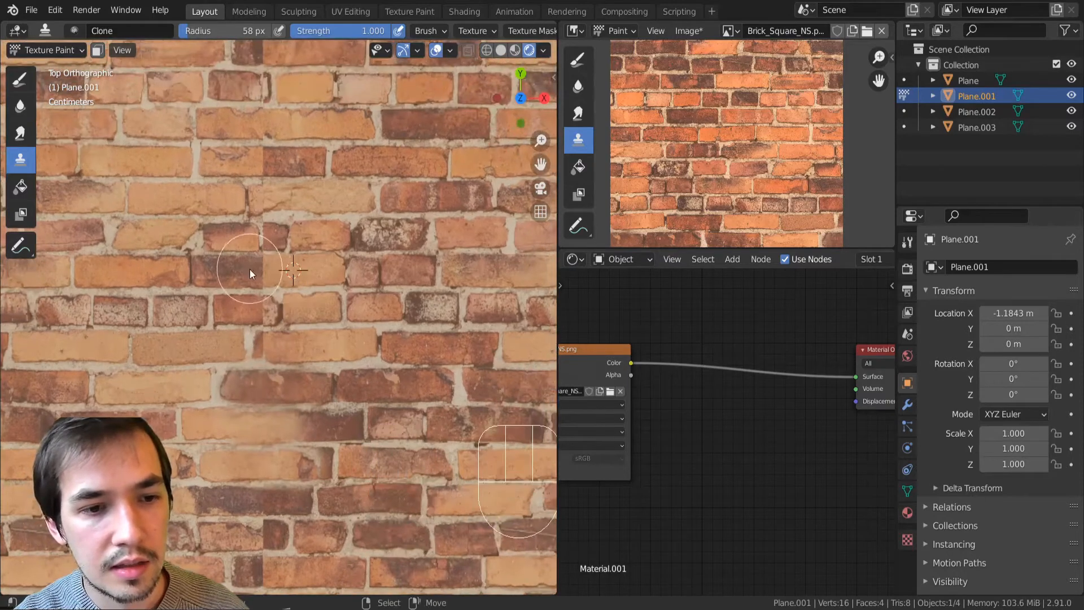
{"action": "mouse_move", "coordinate": [250, 269]}
{"action": "left_mouse_down"}
{"action": "mouse_move", "coordinate": [226, 271]}
{"action": "mouse_move", "coordinate": [257, 268]}
{"action": "mouse_move", "coordinate": [256, 193]}
{"action": "left_mouse_up"}
{"action": "scroll", "coordinate": [232, 266], "scroll_direction": "up", "scroll_amount": 1, "text": "shift"}
Step: With a 36 px brush, clone neighbouring brick texture over the remaining seam marks in two rows near the plane's upper edge
{"action": "key", "text": "bracketleft"}
{"action": "key", "text": "bracketleft"}
{"action": "key", "text": "bracketleft"}
{"action": "key", "text": "bracketleft"}
{"action": "key", "text": "bracketleft"}
{"action": "key", "text": "bracketleft"}
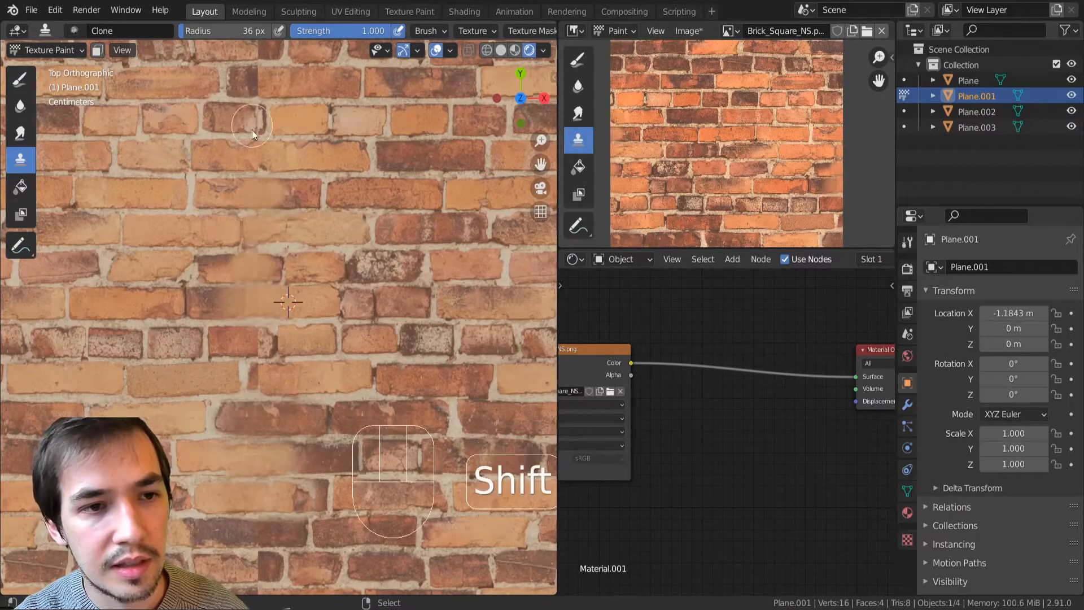
{"action": "scroll", "coordinate": [243, 164], "scroll_direction": "up", "scroll_amount": 4, "text": "shift"}
{"action": "left_click", "coordinate": [282, 203], "text": "ctrl"}
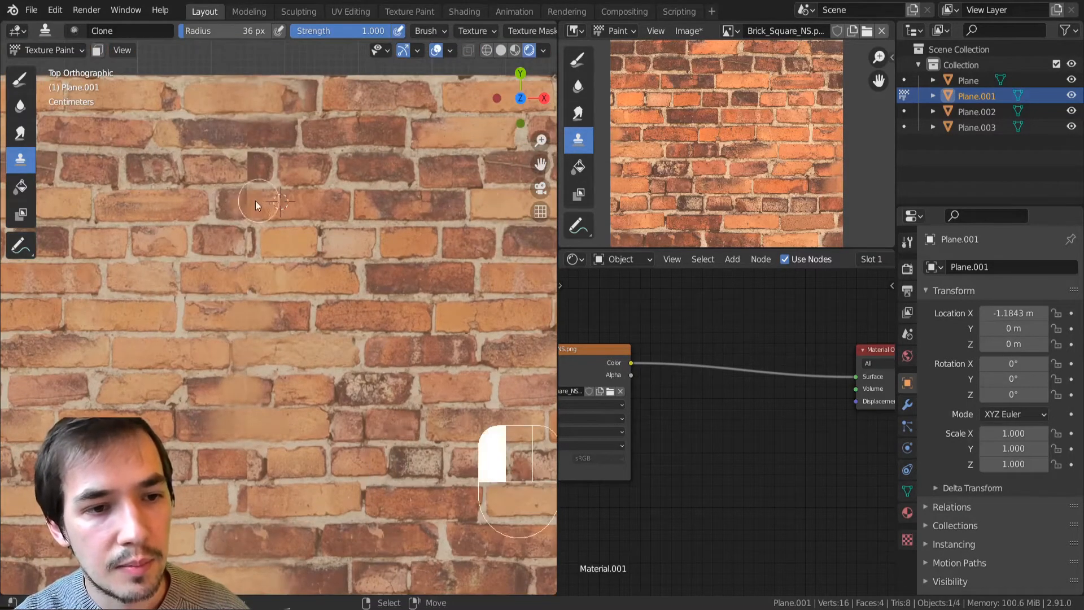
{"action": "left_click", "coordinate": [215, 166], "text": "ctrl"}
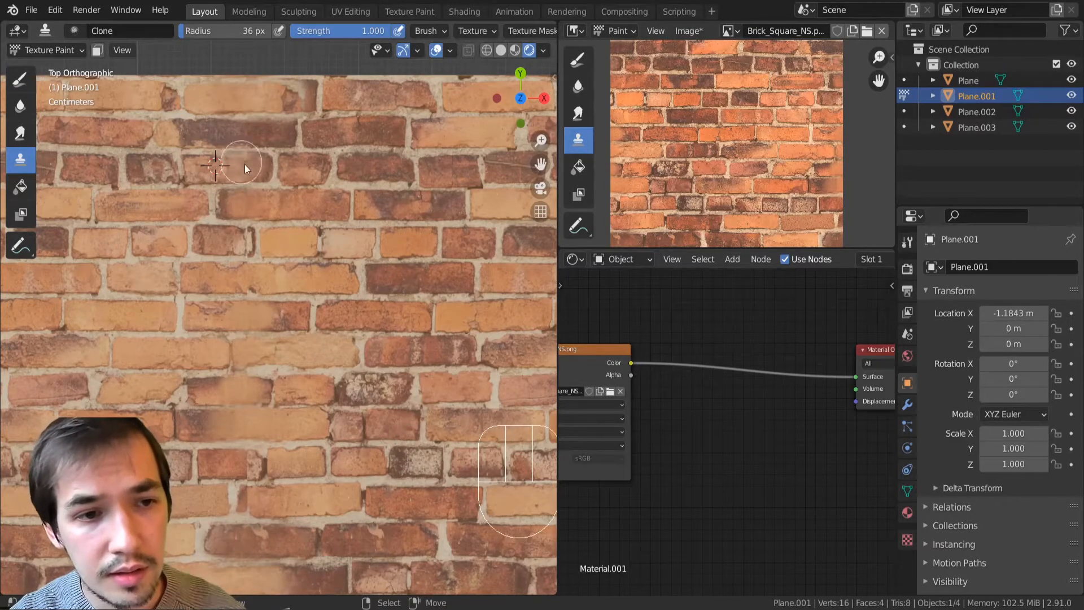
Step: Clone from the mortar line between the dark bricks below along the horizontal seam, finishing with a 94 px brush
{"action": "middle_click_drag", "start_coordinate": [245, 296], "coordinate": [297, 112], "text": "shift"}
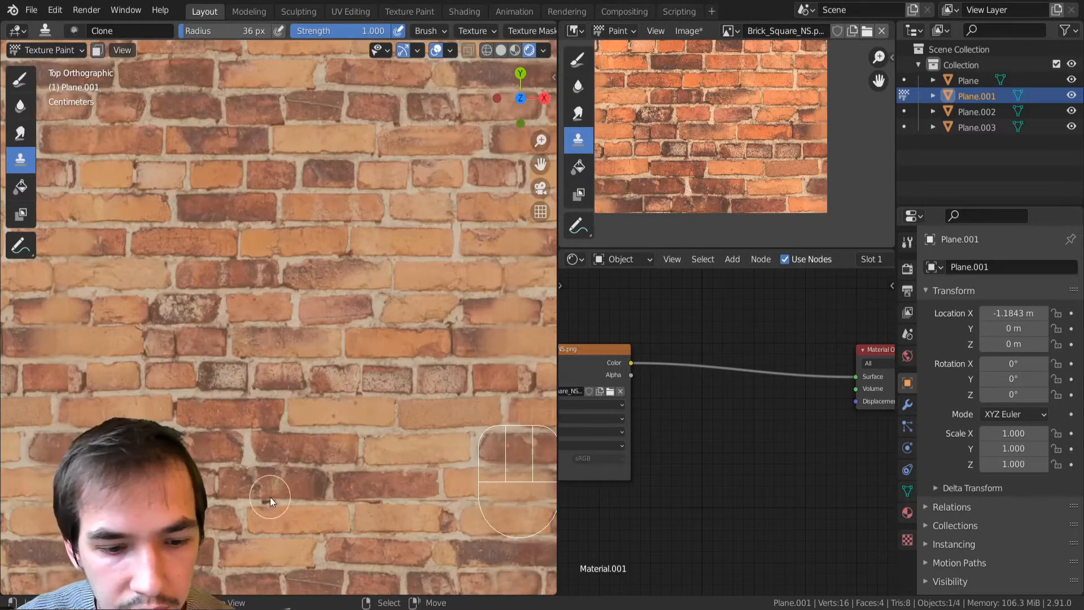
{"action": "middle_click_drag", "start_coordinate": [266, 497], "coordinate": [288, 363], "text": "shift"}
{"action": "scroll", "coordinate": [285, 367], "scroll_direction": "up", "scroll_amount": 4}
{"action": "middle_click_drag", "start_coordinate": [269, 437], "coordinate": [265, 378], "text": "shift"}
{"action": "scroll", "coordinate": [249, 390], "scroll_direction": "down", "scroll_amount": 2}
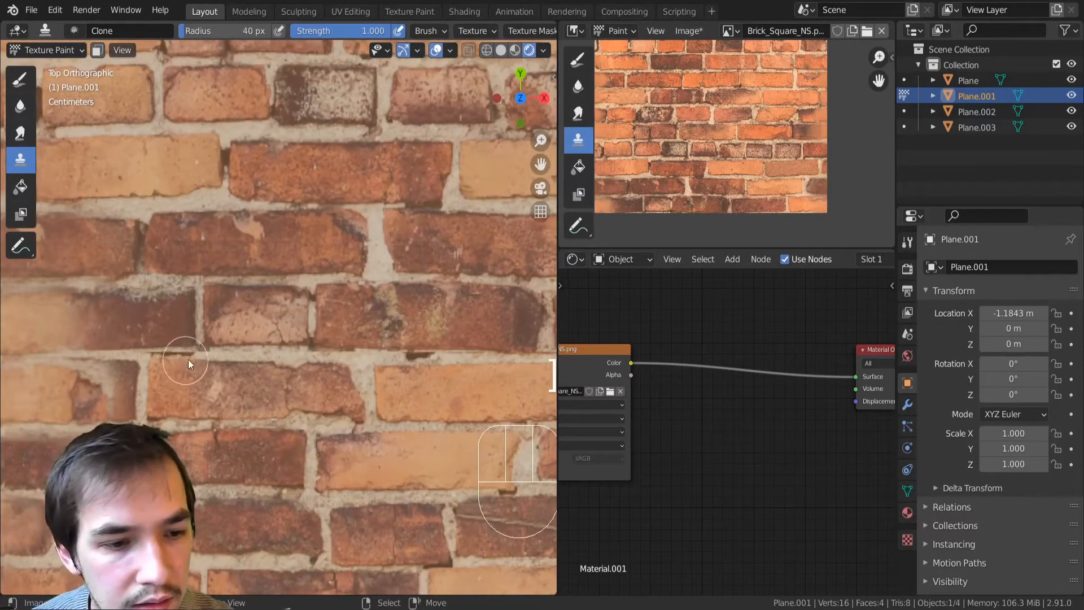
{"action": "key", "text": "bracketright"}
{"action": "key", "text": "bracketright"}
{"action": "key", "text": "bracketright"}
{"action": "key", "text": "bracketright"}
{"action": "key", "text": "bracketright"}
{"action": "key", "text": "bracketright"}
{"action": "key", "text": "bracketright"}
{"action": "key", "text": "bracketright"}
{"action": "key", "text": "bracketright"}
{"action": "key", "text": "bracketright"}
{"action": "key", "text": "bracketright"}
{"action": "left_click", "coordinate": [227, 486], "text": "ctrl"}
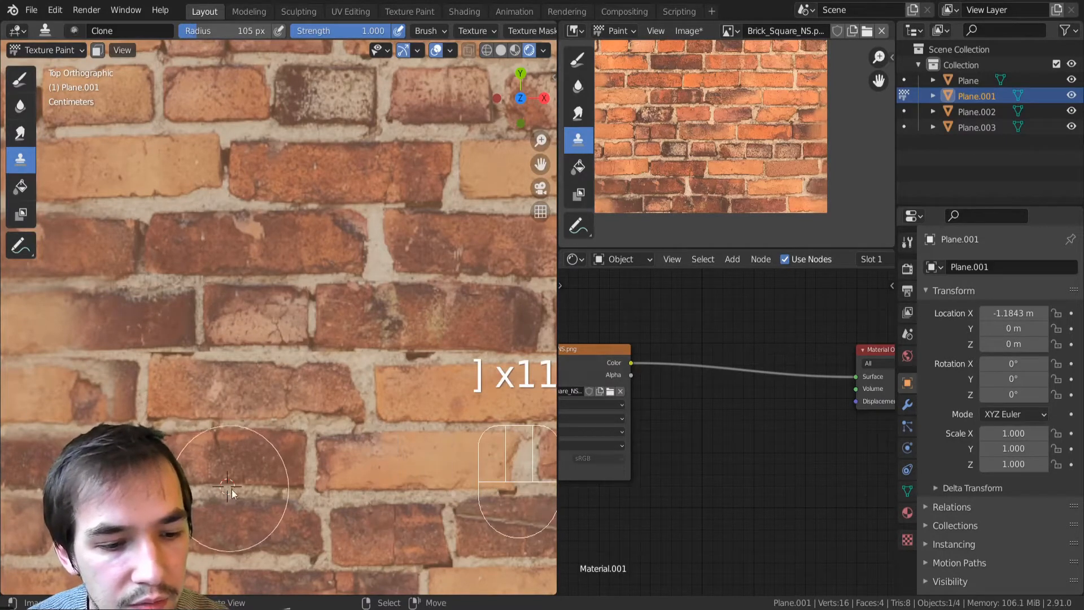
{"action": "key", "text": "bracketleft"}
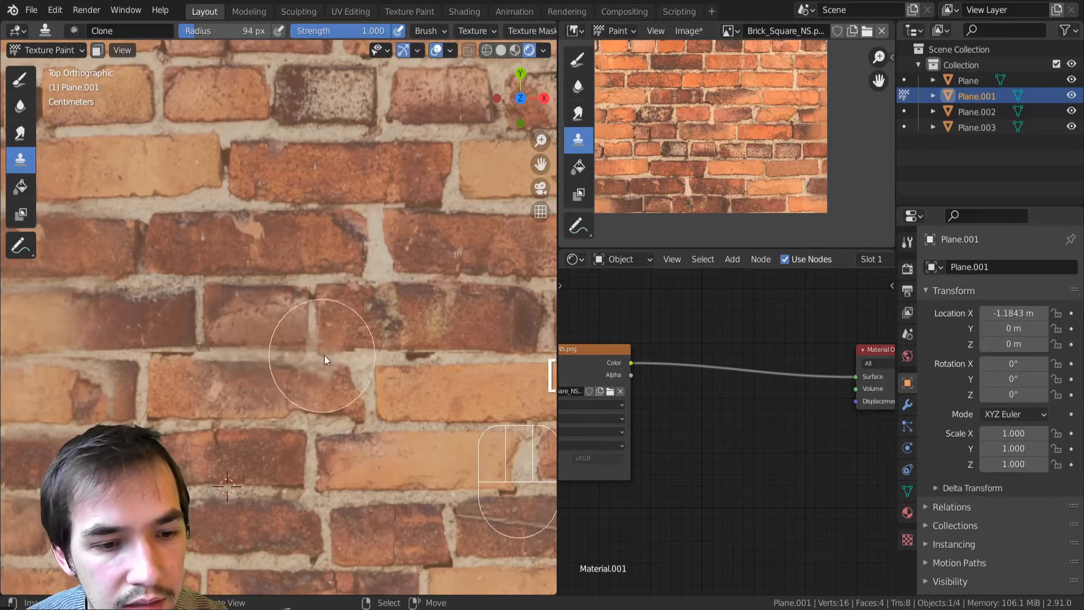
{"action": "left_click_drag", "start_coordinate": [415, 356], "coordinate": [506, 359]}
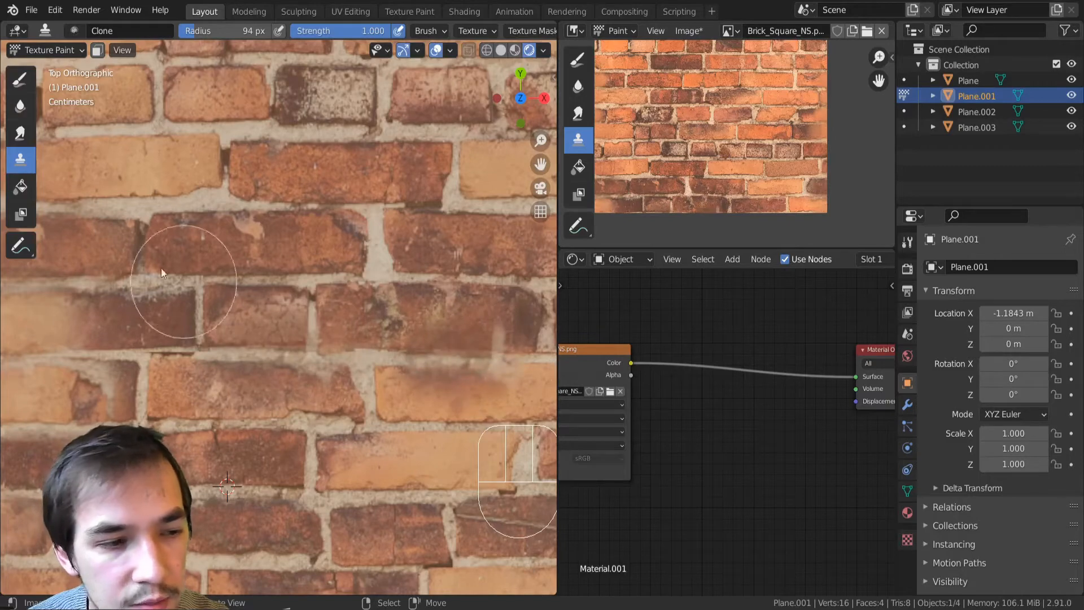
Step: Switch to the Draw brush and sample the dark brown colour from the brick at the blended seam
{"action": "middle_click_drag", "start_coordinate": [91, 111], "coordinate": [84, 136], "text": "ctrl"}
{"action": "left_click", "coordinate": [19, 79]}
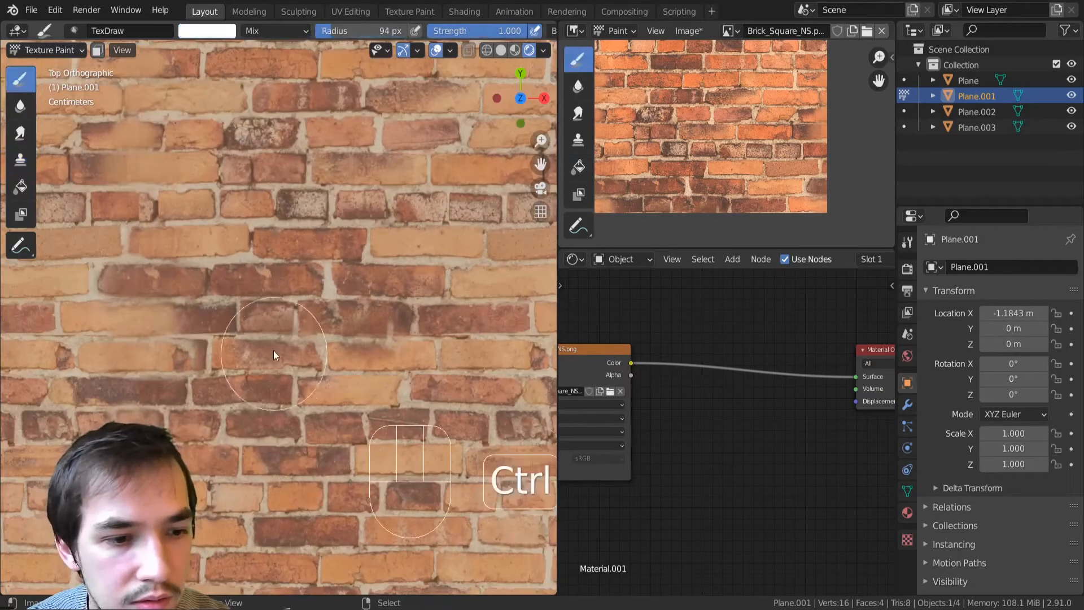
{"action": "mouse_move", "coordinate": [274, 350]}
{"action": "middle_mouse_down", "text": "ctrl"}
{"action": "mouse_move", "coordinate": [288, 443]}
{"action": "mouse_move", "coordinate": [318, 426]}
{"action": "mouse_move", "coordinate": [250, 300]}
{"action": "mouse_move", "coordinate": [147, 237]}
{"action": "mouse_move", "coordinate": [334, 246]}
{"action": "mouse_move", "coordinate": [320, 370]}
{"action": "mouse_move", "coordinate": [334, 279]}
{"action": "middle_mouse_up", "text": "ctrl"}
{"action": "key", "text": "s"}
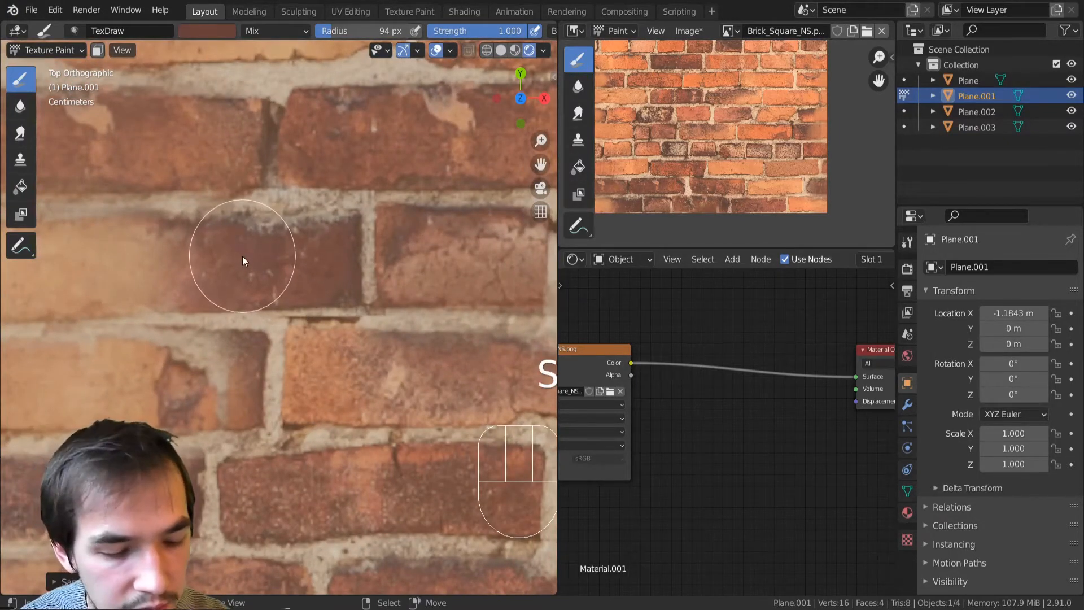
{"action": "key", "text": "s"}
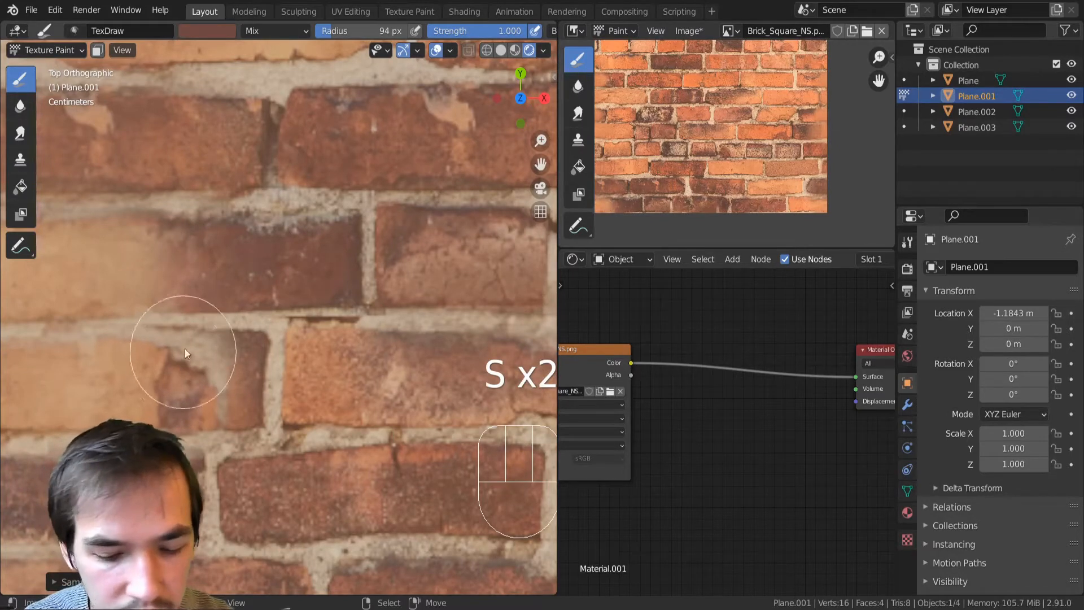
Step: Paint the sampled brown over the chipped spot in the brick below with a 48 px brush
{"action": "key", "text": "bracketleft"}
{"action": "key", "text": "bracketleft"}
{"action": "key", "text": "bracketleft"}
{"action": "key", "text": "bracketleft"}
{"action": "key", "text": "bracketleft"}
{"action": "key", "text": "bracketleft"}
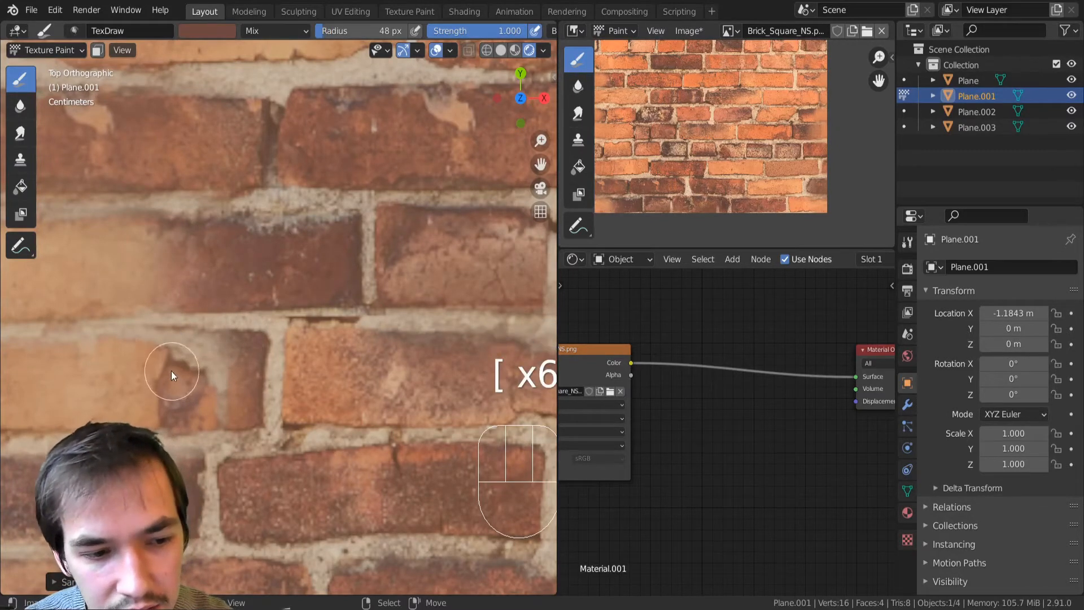
{"action": "left_click_drag", "start_coordinate": [171, 373], "coordinate": [173, 391]}
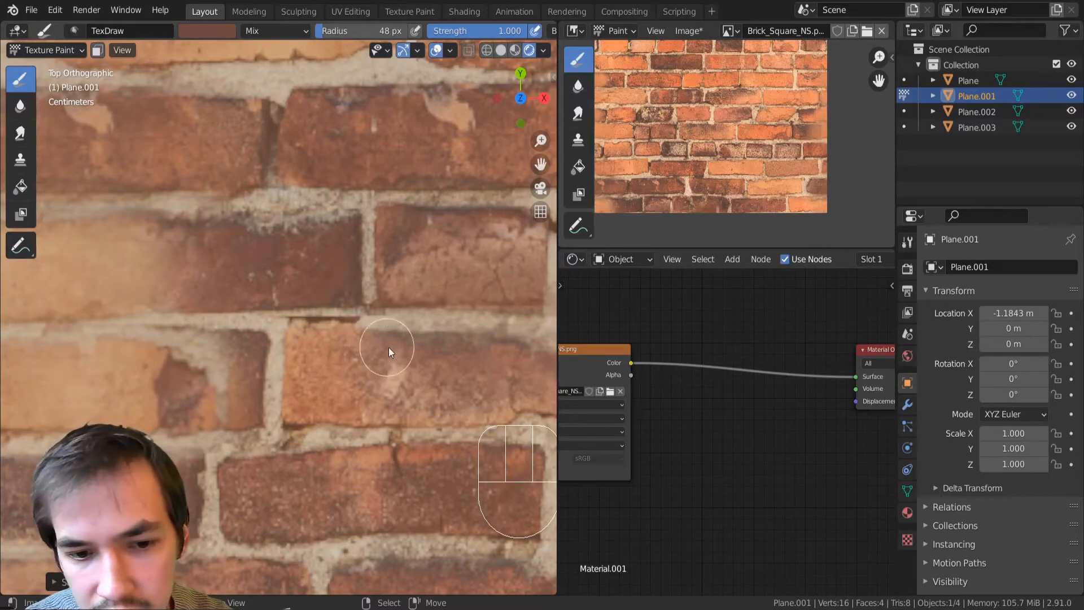
Step: Paint the sampled brown over the right end of the long reddish brick with a 38 px brush
{"action": "mouse_move", "coordinate": [354, 299]}
{"action": "middle_mouse_down", "text": "ctrl"}
{"action": "mouse_move", "coordinate": [238, 282]}
{"action": "mouse_move", "coordinate": [292, 361]}
{"action": "mouse_move", "coordinate": [303, 331]}
{"action": "middle_mouse_up", "text": "ctrl"}
{"action": "mouse_move", "coordinate": [227, 337]}
{"action": "middle_mouse_down", "text": "ctrl"}
{"action": "mouse_move", "coordinate": [274, 367]}
{"action": "mouse_move", "coordinate": [411, 367]}
{"action": "mouse_move", "coordinate": [263, 270]}
{"action": "mouse_move", "coordinate": [187, 244]}
{"action": "middle_mouse_up", "text": "ctrl"}
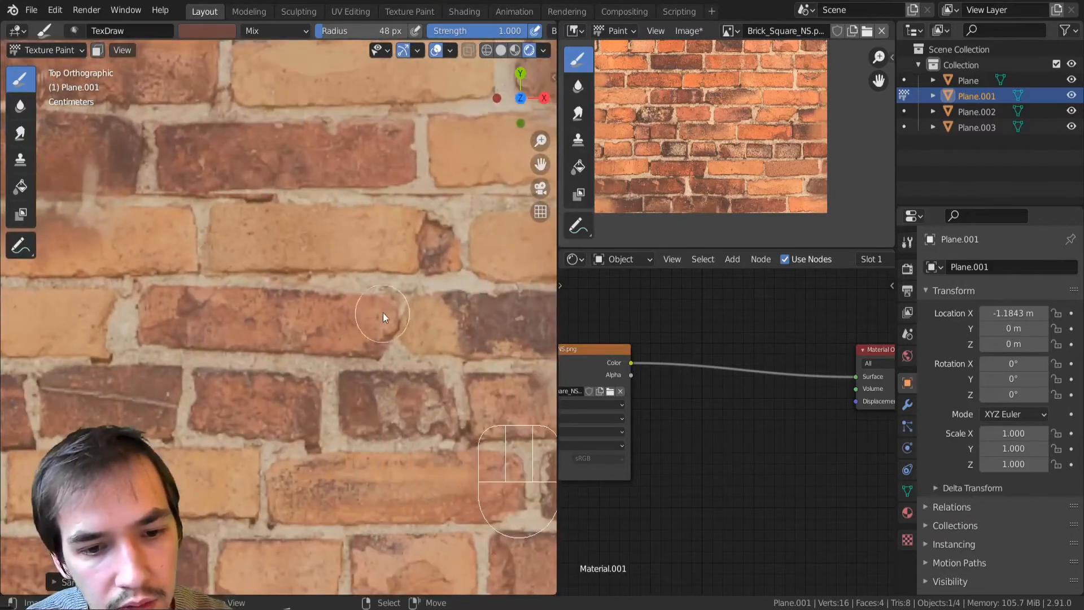
{"action": "key", "text": "bracketleft"}
{"action": "key", "text": "bracketleft"}
{"action": "key", "text": "bracketleft"}
{"action": "mouse_move", "coordinate": [351, 301]}
{"action": "left_mouse_down"}
{"action": "mouse_move", "coordinate": [391, 302]}
{"action": "mouse_move", "coordinate": [383, 321]}
{"action": "mouse_move", "coordinate": [341, 340]}
{"action": "left_mouse_up"}
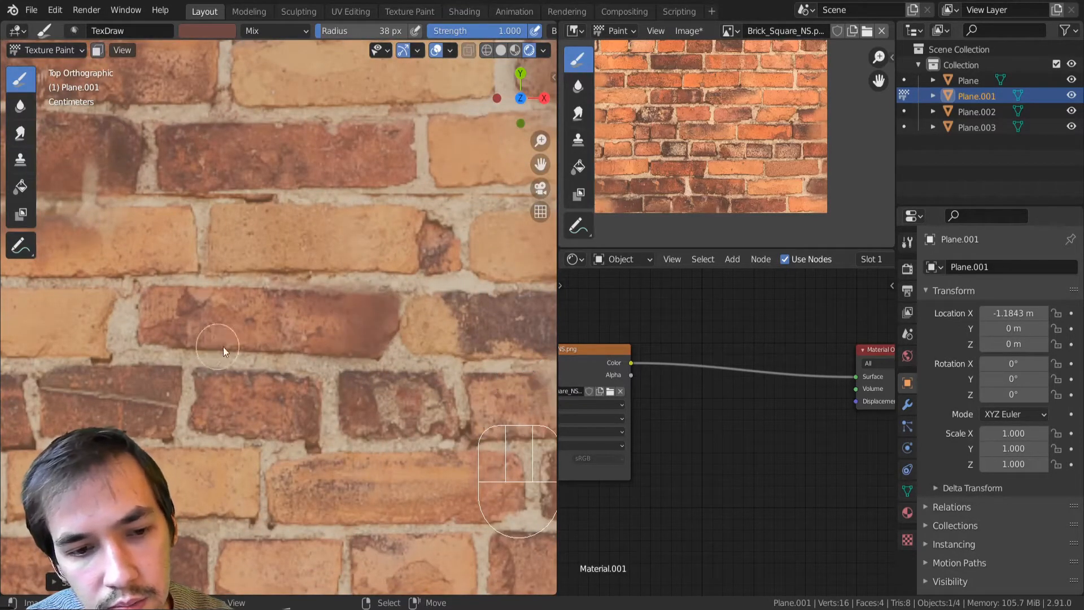
Step: Paint over the middle of the long reddish brick and darken the left part of the brick two rows above with a 38 px brush
{"action": "left_click_drag", "start_coordinate": [243, 320], "coordinate": [206, 320]}
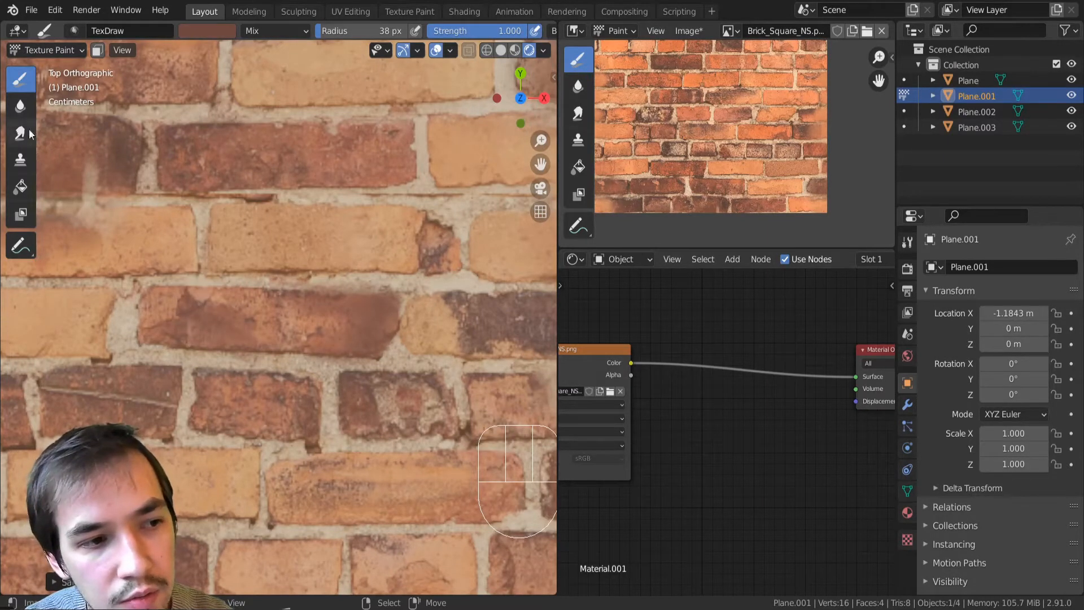
{"action": "key", "text": "s"}
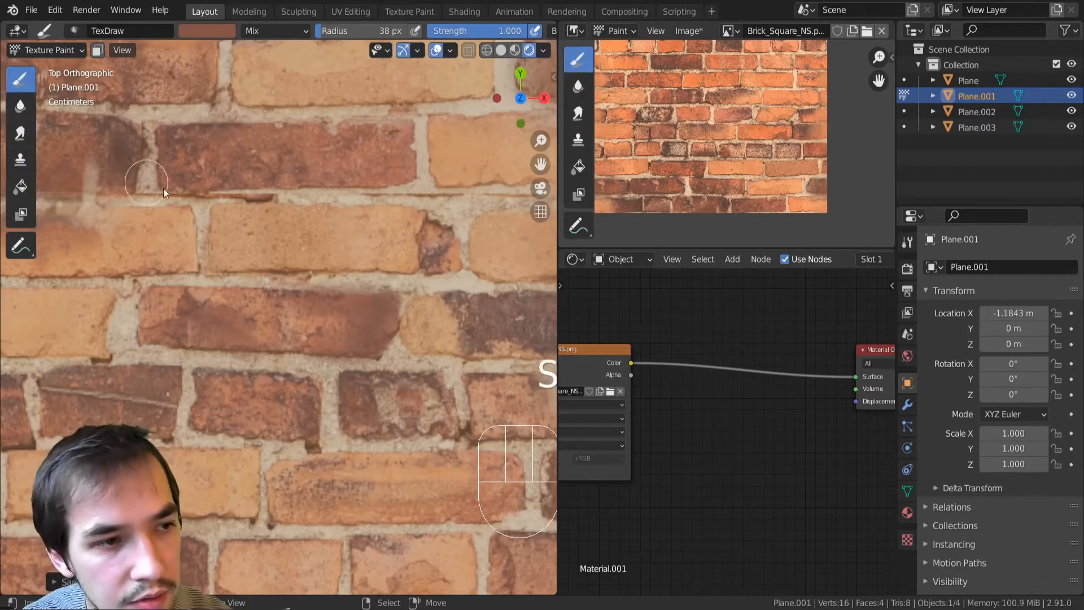
{"action": "left_click", "coordinate": [178, 162], "text": "ctrl"}
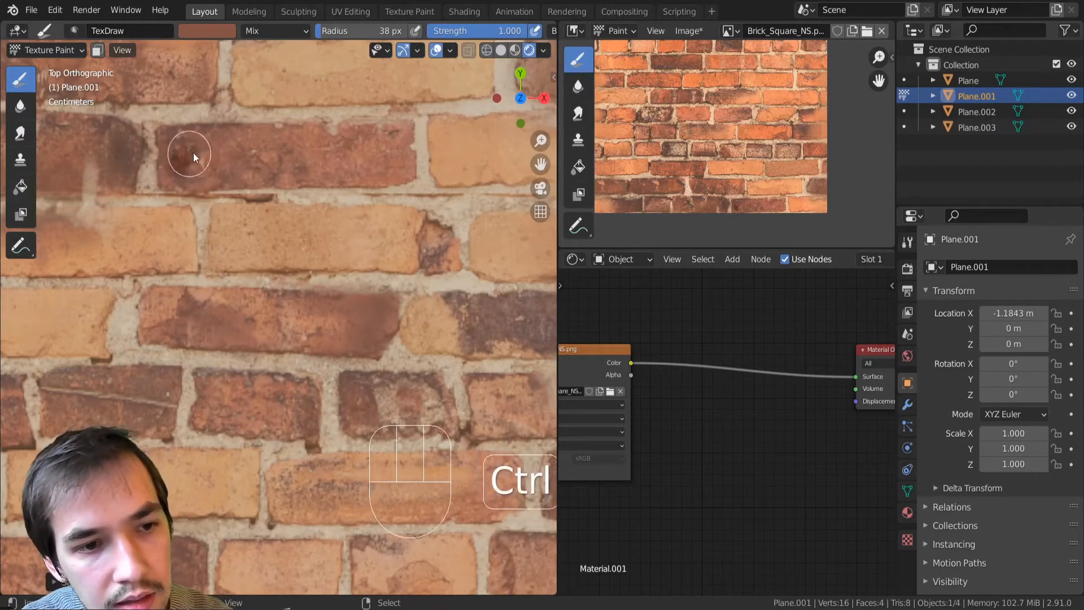
{"action": "mouse_move", "coordinate": [179, 139]}
{"action": "left_mouse_down", "text": "ctrl"}
{"action": "mouse_move", "coordinate": [172, 133]}
{"action": "mouse_move", "coordinate": [192, 156]}
{"action": "left_mouse_up", "text": "ctrl"}
{"action": "mouse_move", "coordinate": [214, 164]}
{"action": "left_mouse_down", "text": "ctrl"}
{"action": "mouse_move", "coordinate": [202, 178]}
{"action": "mouse_move", "coordinate": [184, 172]}
{"action": "left_mouse_up", "text": "ctrl"}
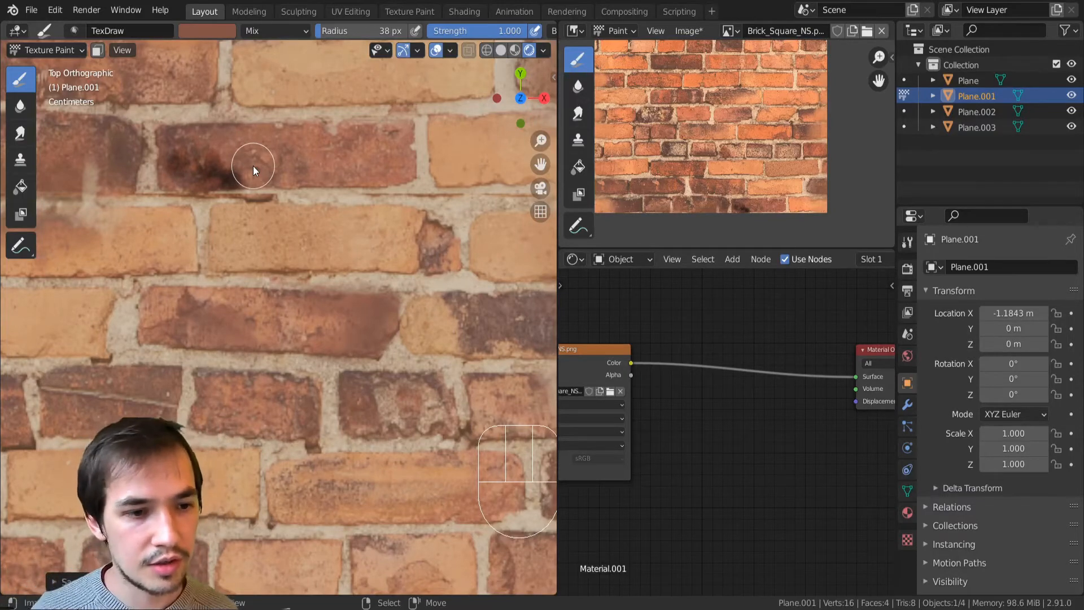
Step: Leave Texture Paint mode on the brick plane, then select the gray stone plane and enter Edit Mode
{"action": "scroll", "coordinate": [232, 215], "scroll_direction": "down", "scroll_amount": 8}
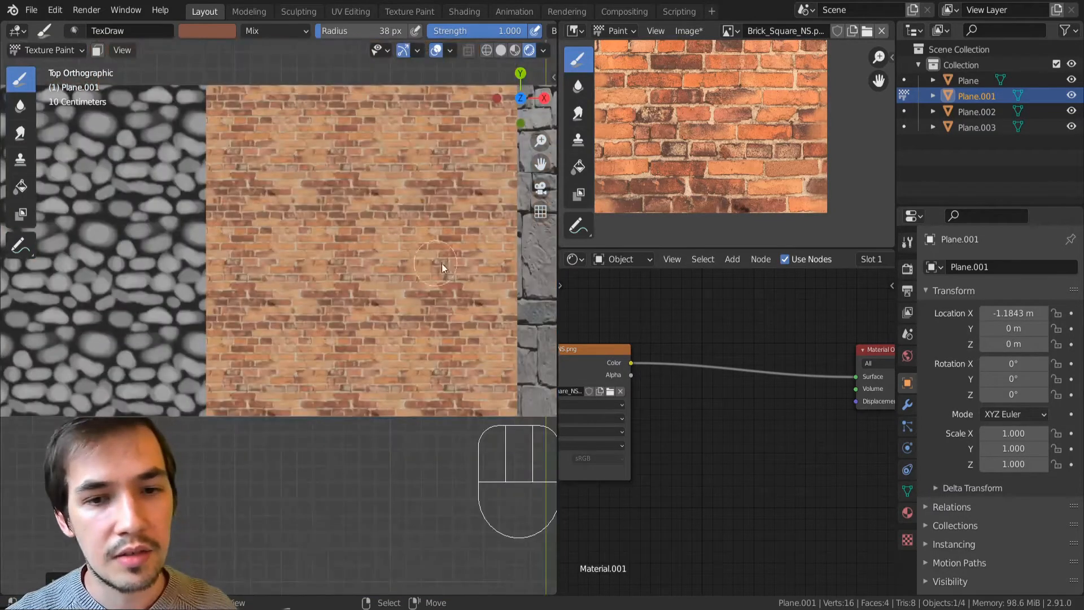
{"action": "middle_click_drag", "start_coordinate": [447, 269], "coordinate": [146, 320], "text": "shift"}
{"action": "key", "text": "Tab"}
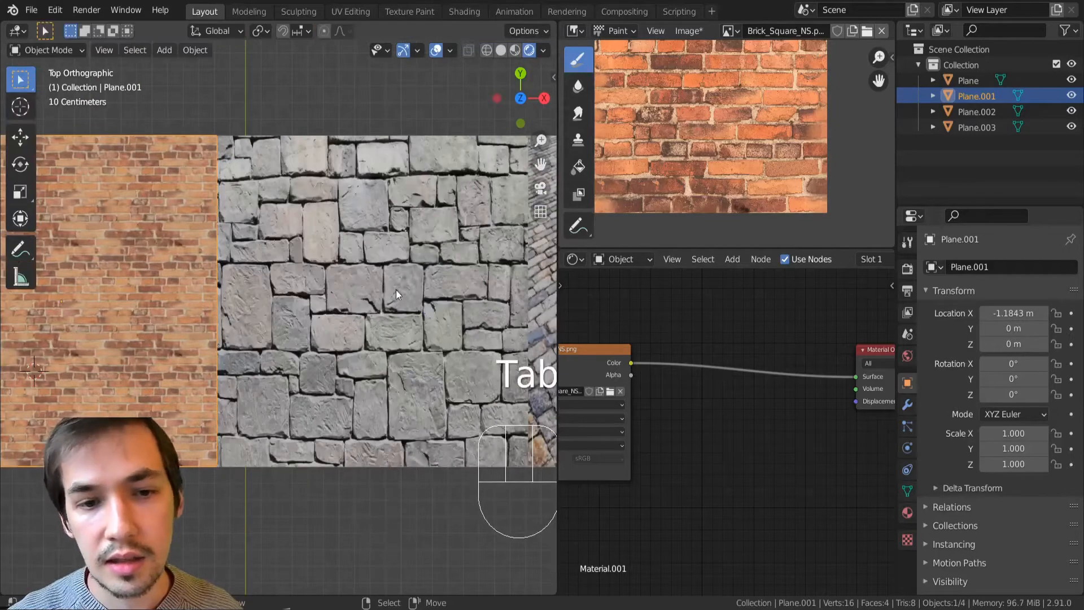
{"action": "scroll", "coordinate": [391, 294], "scroll_direction": "down", "scroll_amount": 2}
{"action": "left_click", "coordinate": [387, 297]}
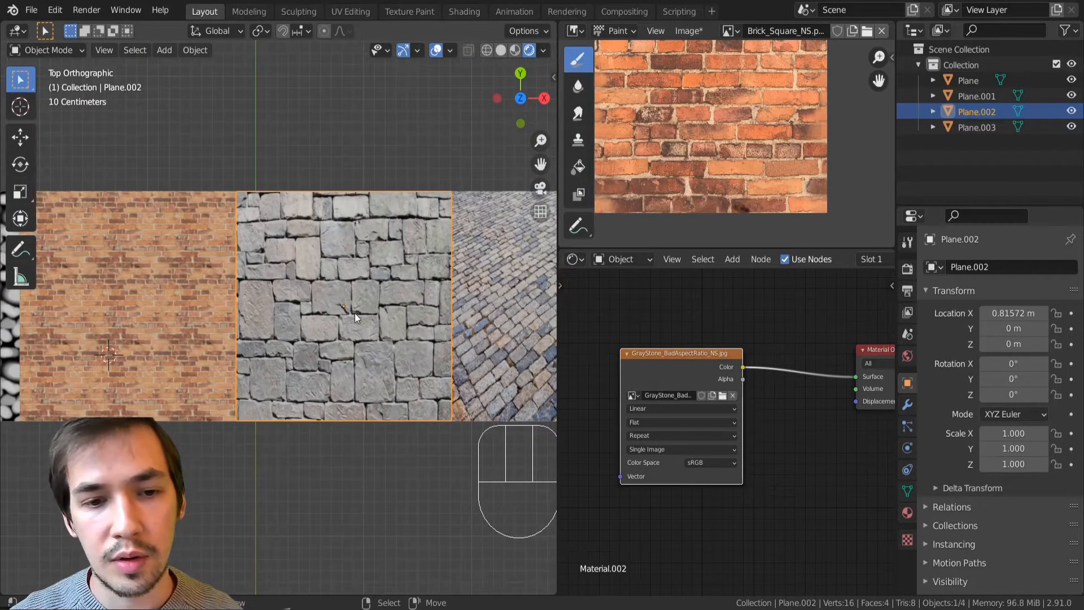
{"action": "key", "text": "Tab"}
Step: Switch the image editor to the UV Editor and frame the gray stone plane's UV layout
{"action": "scroll", "coordinate": [656, 162], "scroll_direction": "down", "scroll_amount": 4}
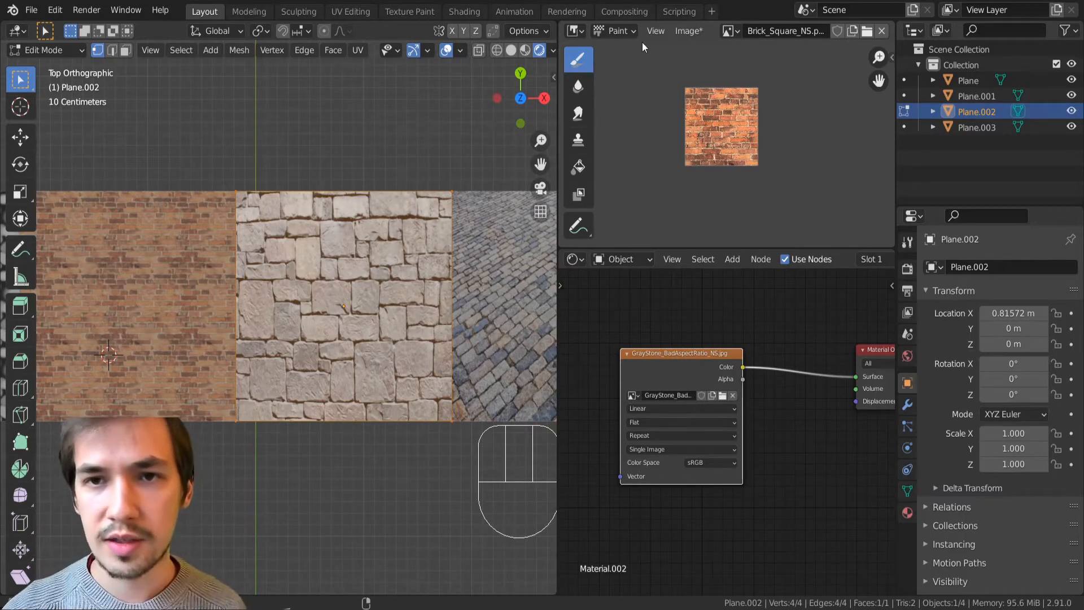
{"action": "left_click", "coordinate": [570, 32]}
{"action": "key", "text": "u"}
{"action": "scroll", "coordinate": [792, 161], "scroll_direction": "down", "scroll_amount": 8}
{"action": "scroll", "coordinate": [788, 164], "scroll_direction": "up", "scroll_amount": 5}
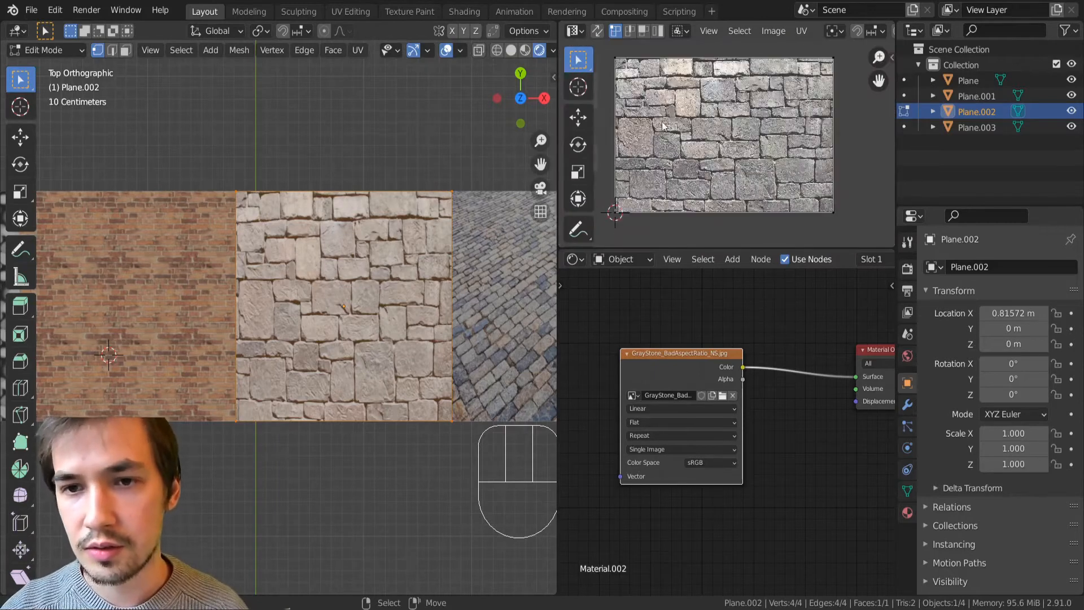
{"action": "left_click", "coordinate": [619, 143], "text": "alt"}
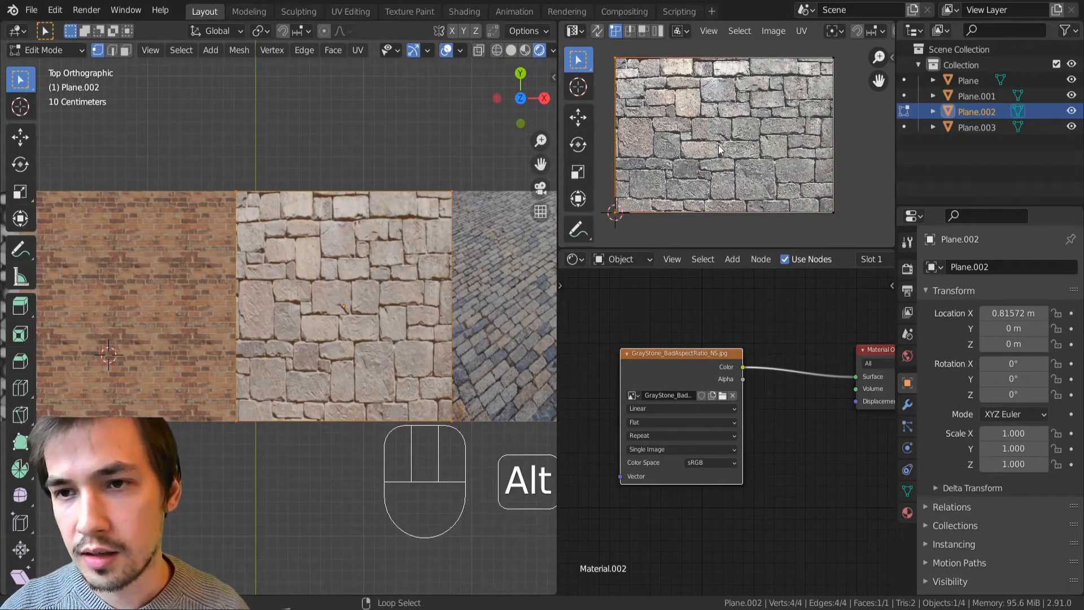
{"action": "key", "text": "ctrl+z"}
{"action": "key", "text": "ctrl+z"}
{"action": "key", "text": "ctrl+z"}
{"action": "key", "text": "ctrl+z"}
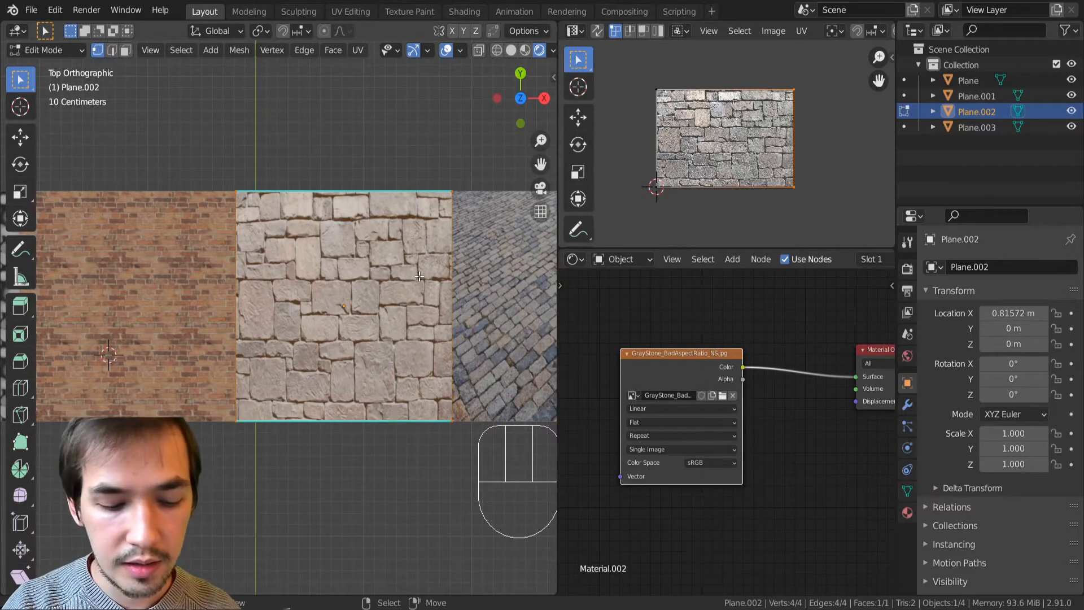
Step: Unwrap the gray stone plane's face with Project from View
{"action": "key", "text": "u"}
{"action": "left_click", "coordinate": [419, 276]}
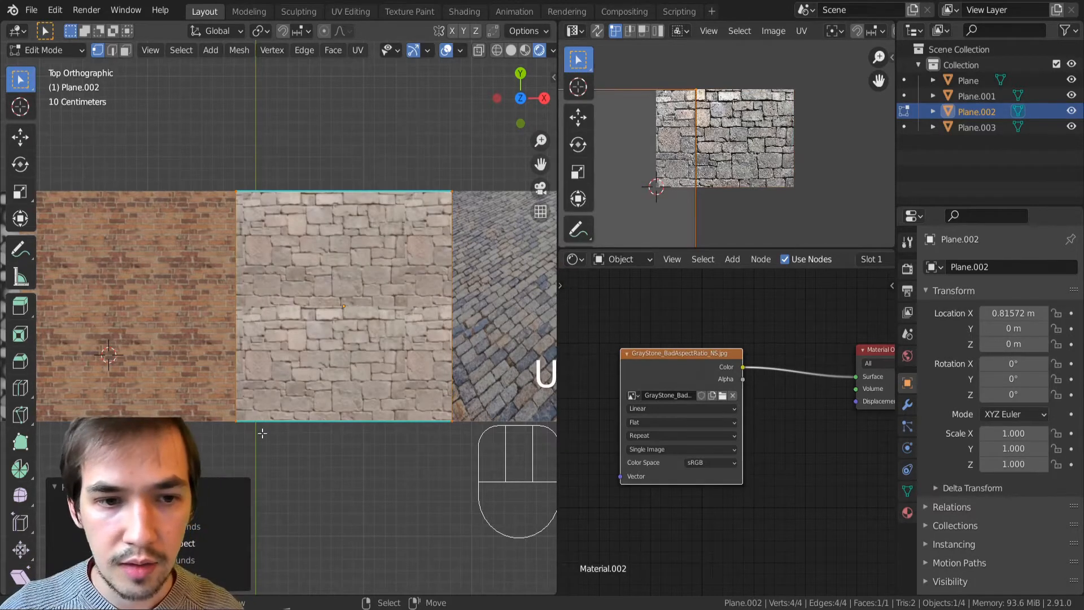
{"action": "scroll", "coordinate": [789, 174], "scroll_direction": "down", "scroll_amount": 2}
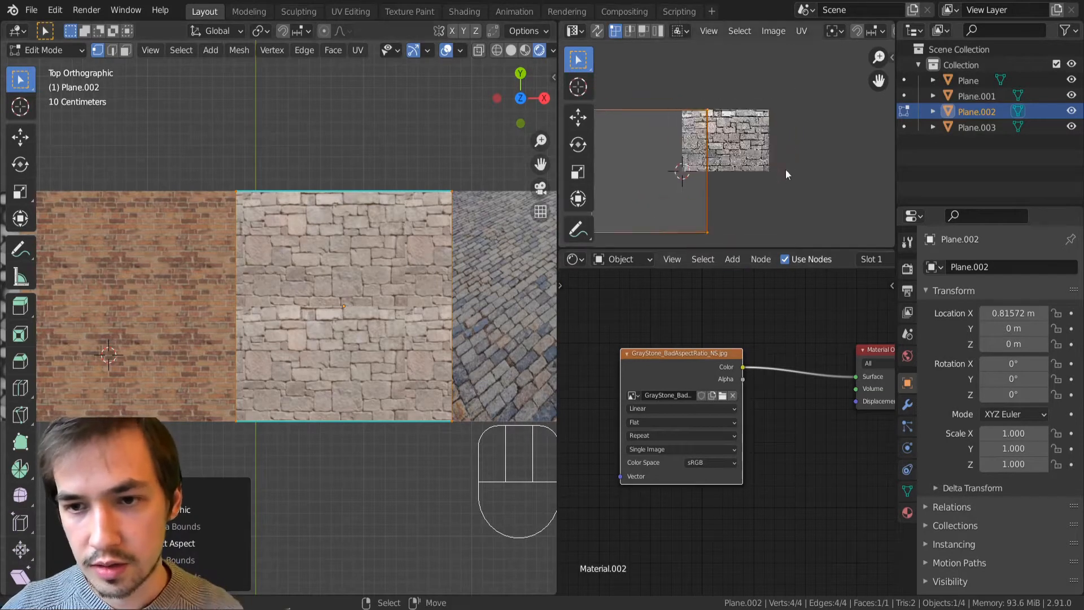
{"action": "scroll", "coordinate": [788, 174], "scroll_direction": "down", "scroll_amount": 2}
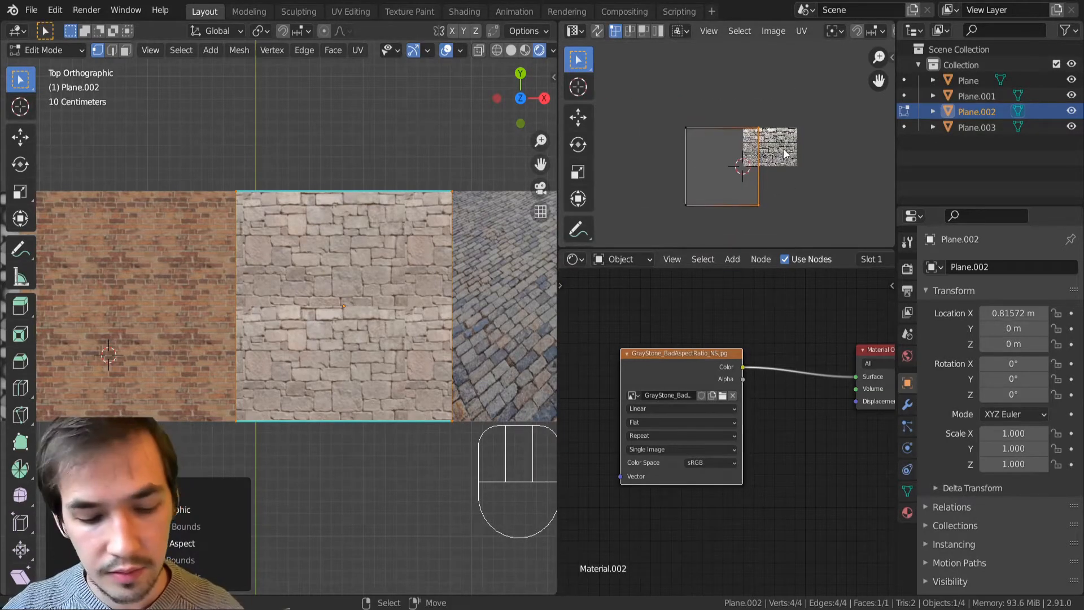
Step: Select all UVs of the gray stone plane and pack the island into the image with Rotate disabled
{"action": "key", "text": "a"}
{"action": "left_click", "coordinate": [802, 31]}
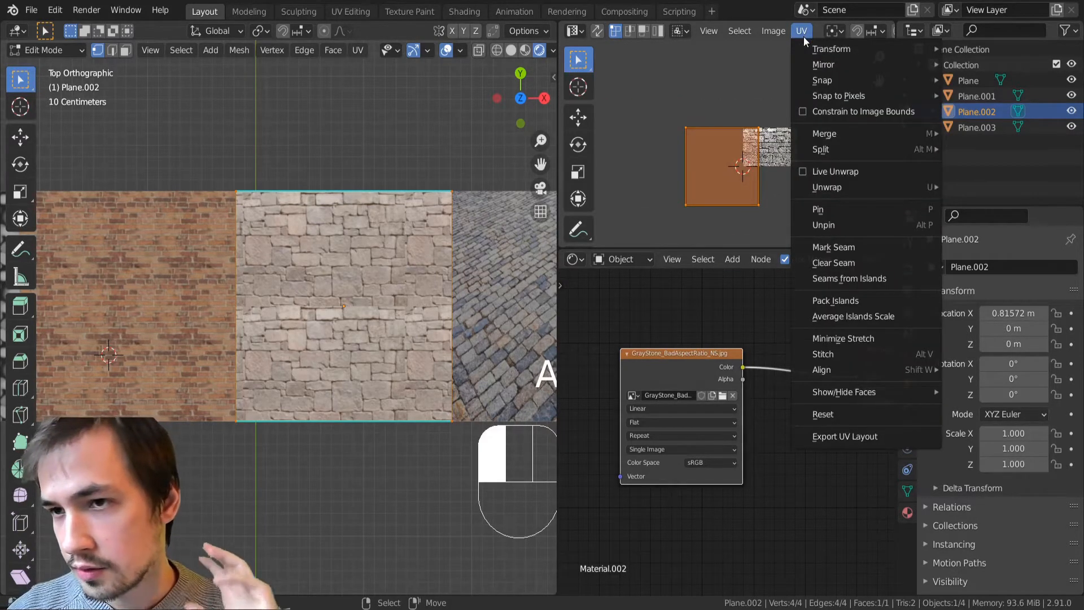
{"action": "left_click", "coordinate": [868, 306]}
{"action": "scroll", "coordinate": [751, 175], "scroll_direction": "up", "scroll_amount": 5}
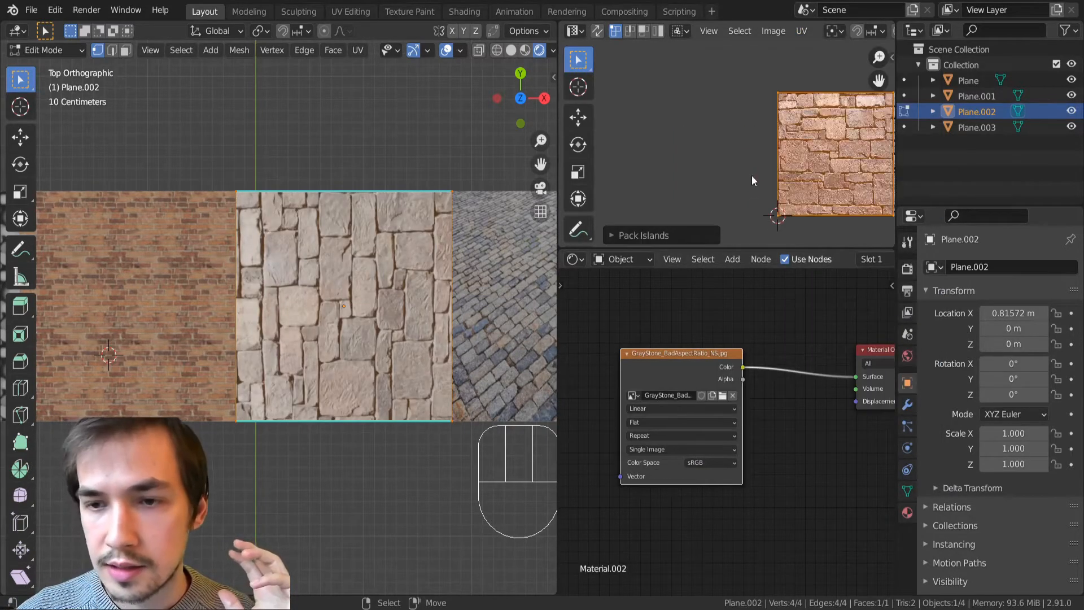
{"action": "left_click", "coordinate": [612, 233]}
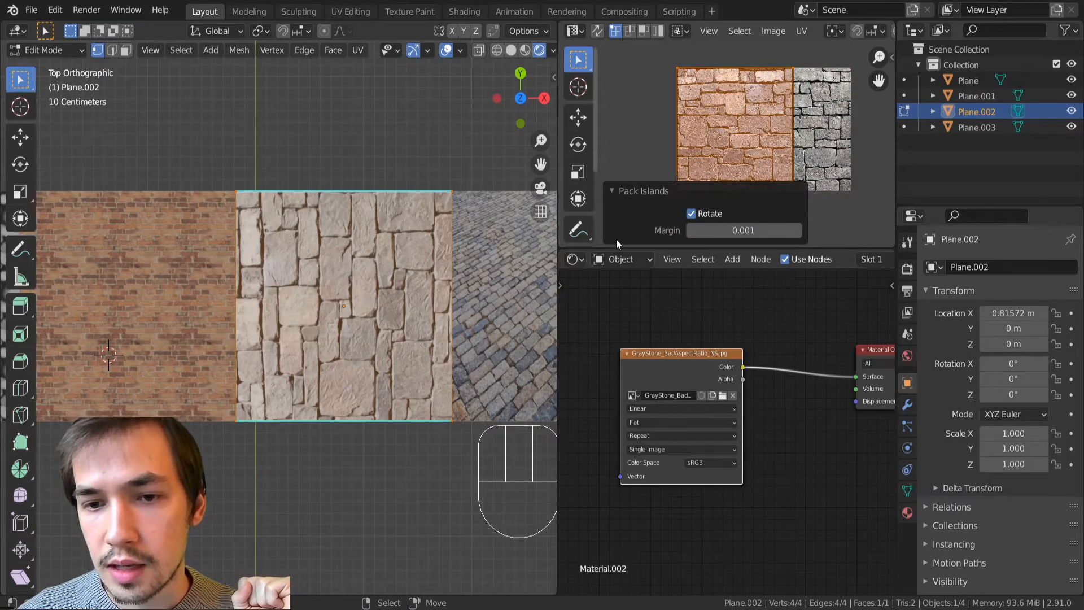
{"action": "left_click", "coordinate": [692, 213]}
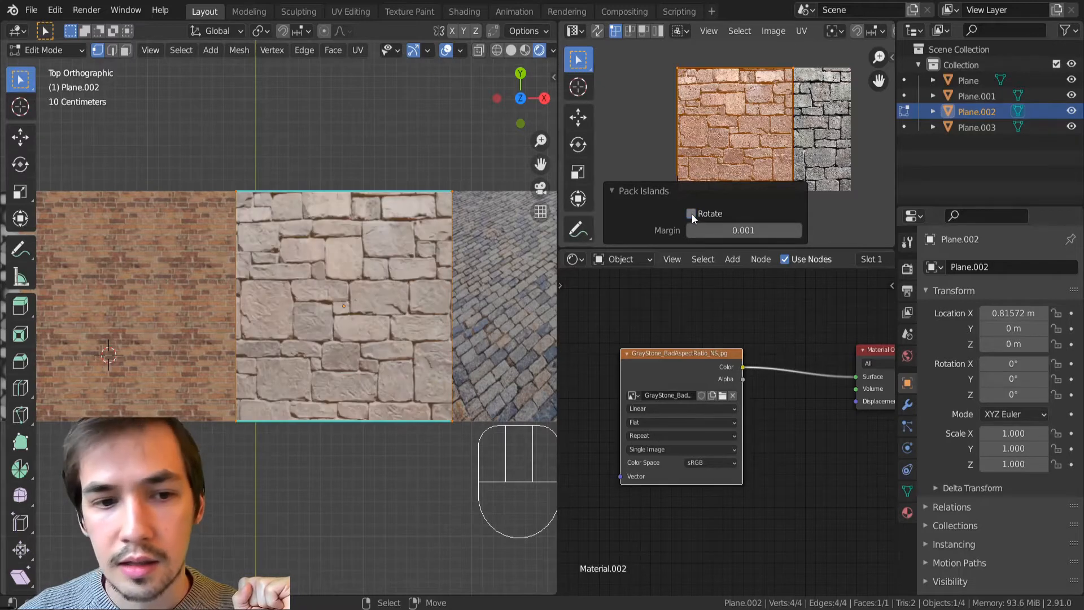
{"action": "scroll", "coordinate": [460, 299], "scroll_direction": "down", "scroll_amount": 2}
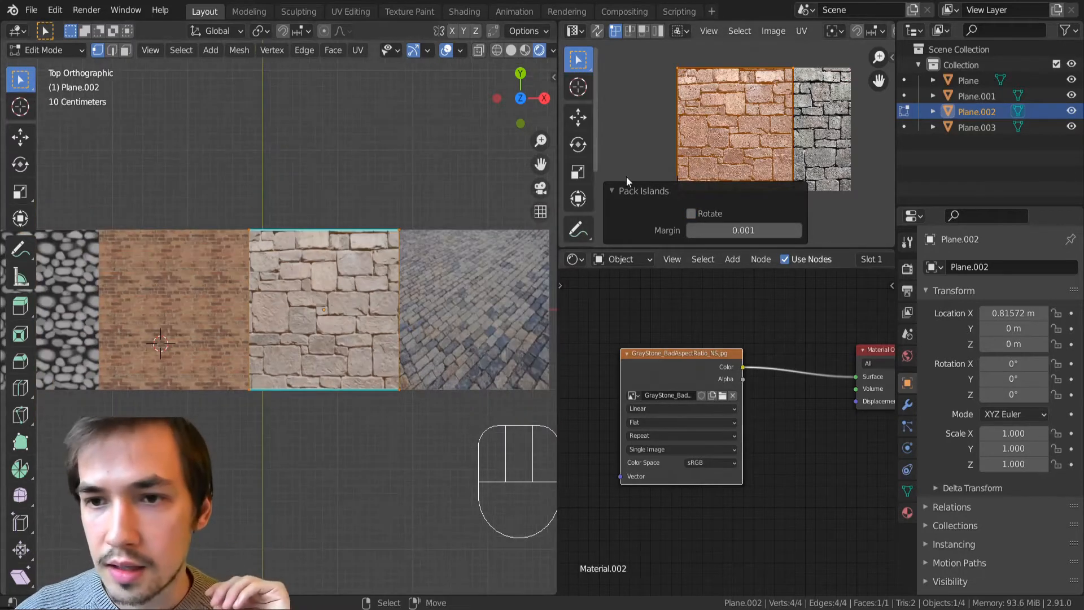
{"action": "scroll", "coordinate": [321, 339], "scroll_direction": "up", "scroll_amount": 2}
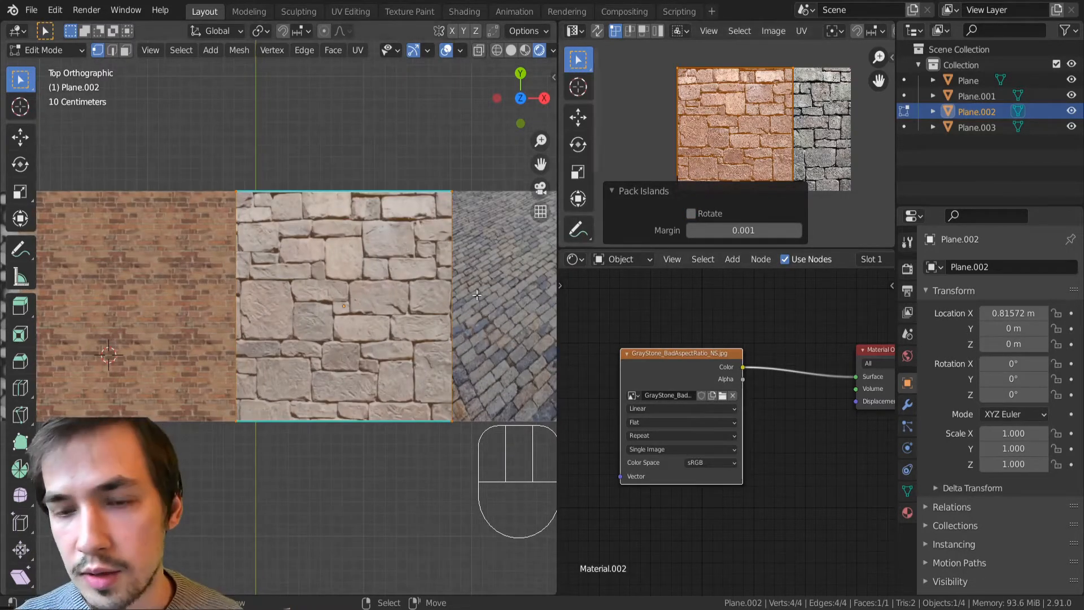
Step: Add an Image Texture node above the existing gray stone texture node in the plane's material
{"action": "scroll", "coordinate": [632, 374], "scroll_direction": "down", "scroll_amount": 2}
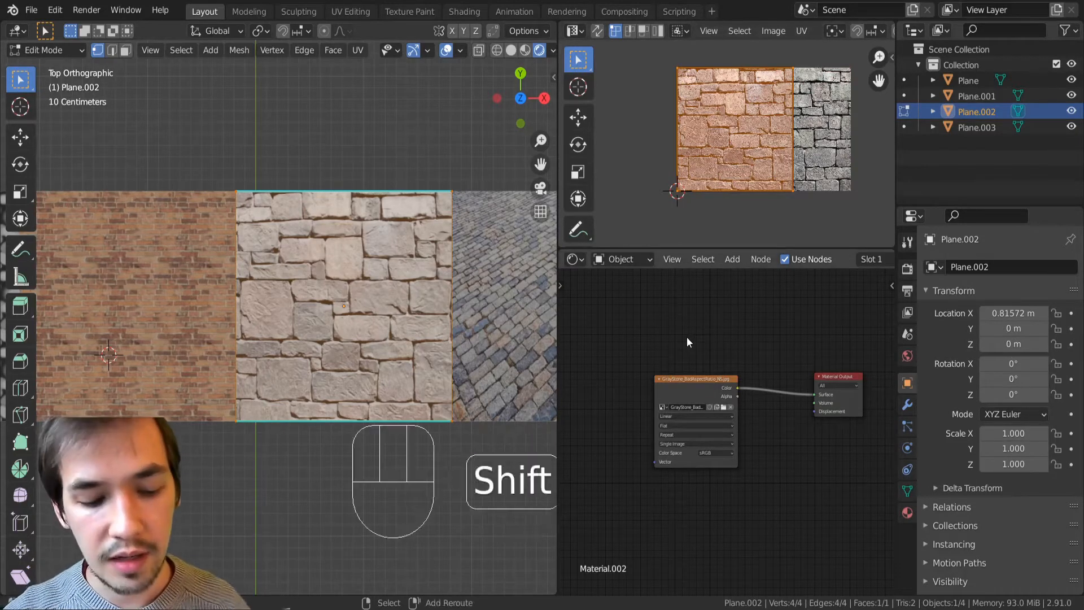
{"action": "key", "text": "shift+a"}
{"action": "mouse_move", "coordinate": [624, 288]}
{"action": "left_click", "coordinate": [774, 369]}
{"action": "left_click", "coordinate": [656, 319]}
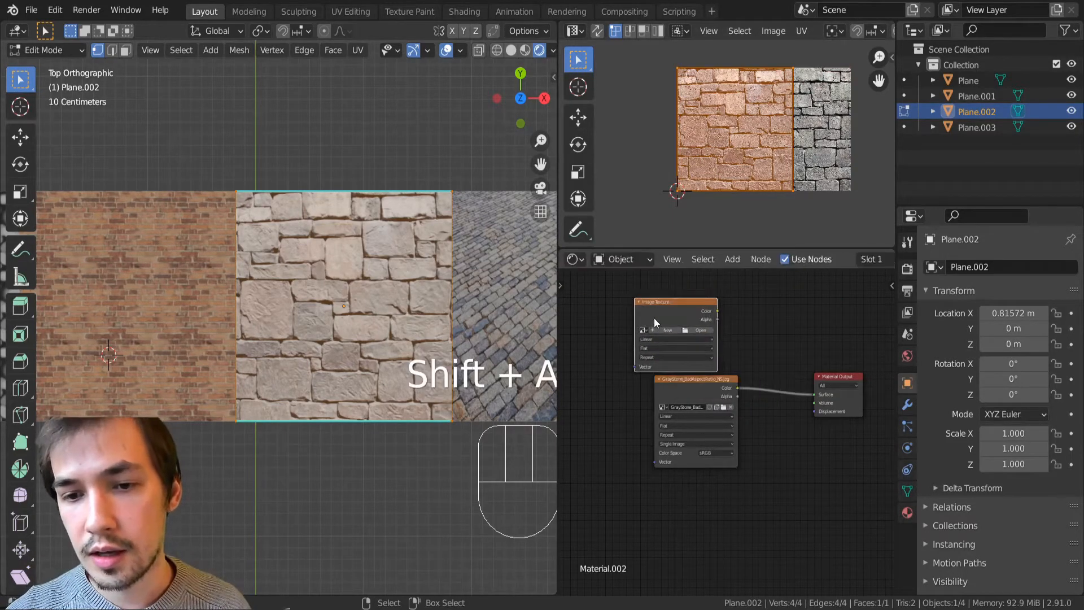
Step: Create a new 512 × 512 px image named Stone Wall_BC in the empty Image Texture node
{"action": "scroll", "coordinate": [656, 317], "scroll_direction": "up", "scroll_amount": 2}
{"action": "left_click", "coordinate": [700, 371]}
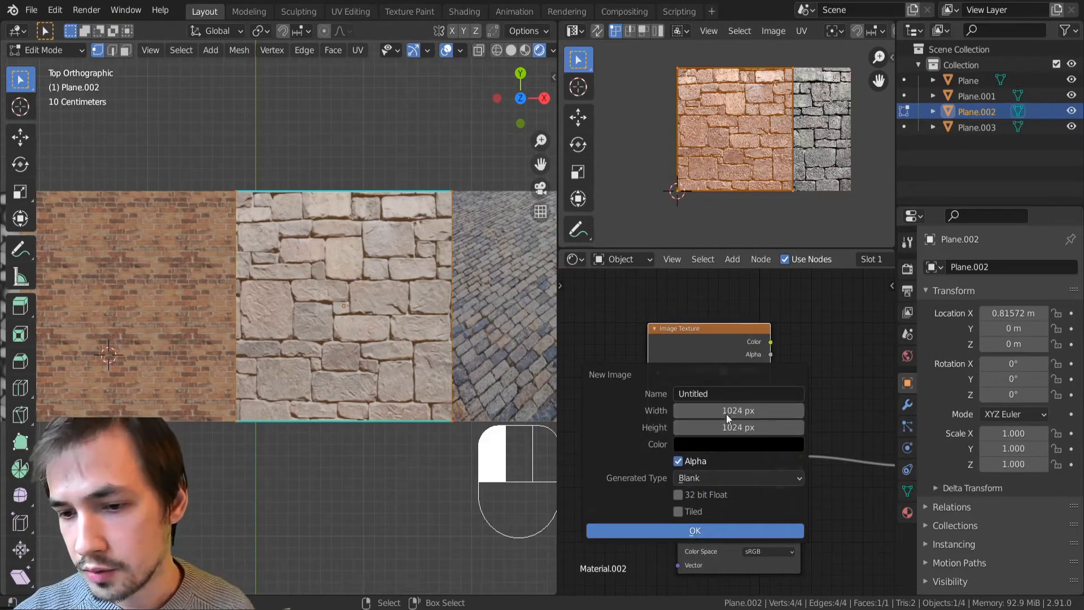
{"action": "key", "text": "Escape"}
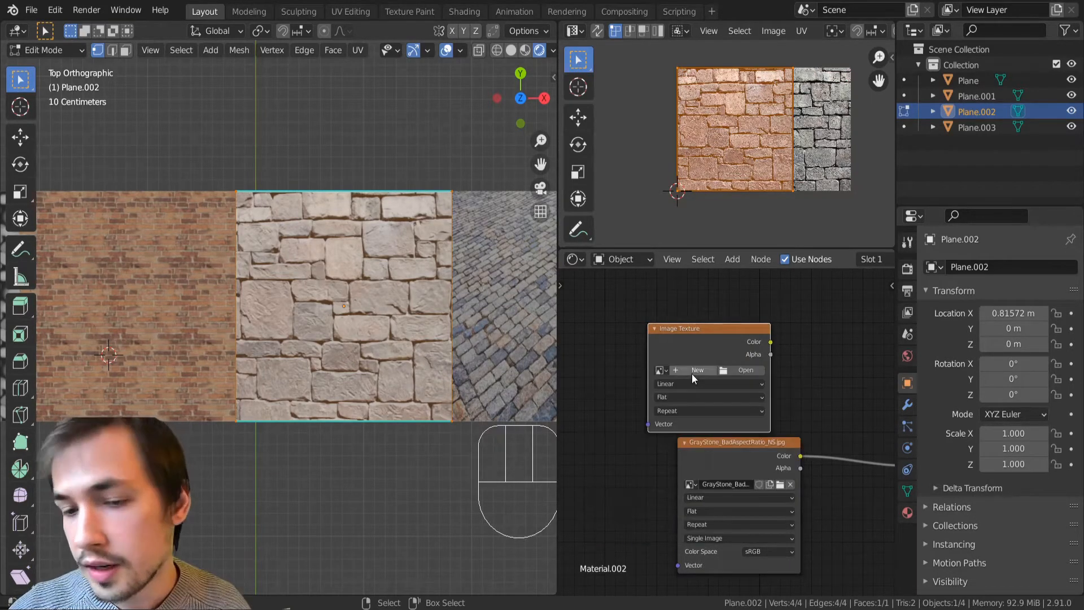
{"action": "left_click", "coordinate": [693, 374]}
{"action": "left_click", "coordinate": [715, 418]}
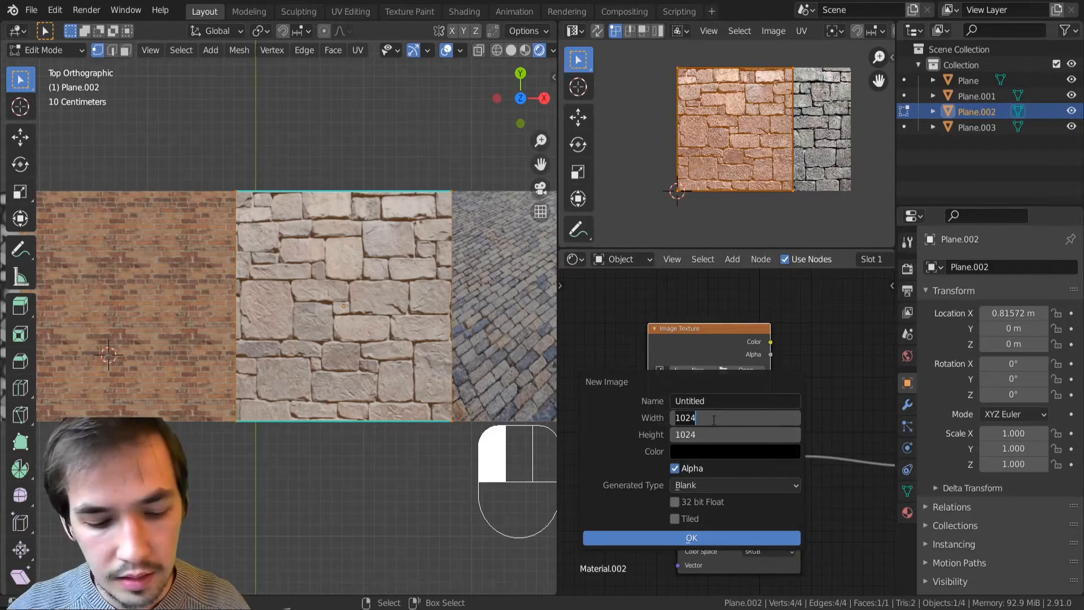
{"action": "type", "text": "512"}
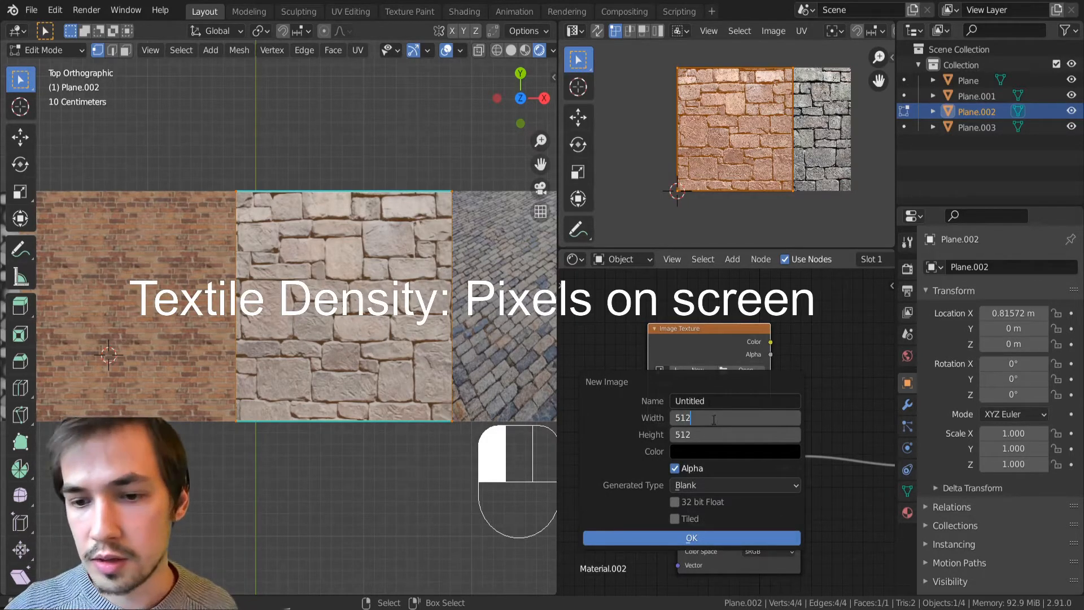
{"action": "key", "text": "Return"}
{"action": "left_click", "coordinate": [704, 399]}
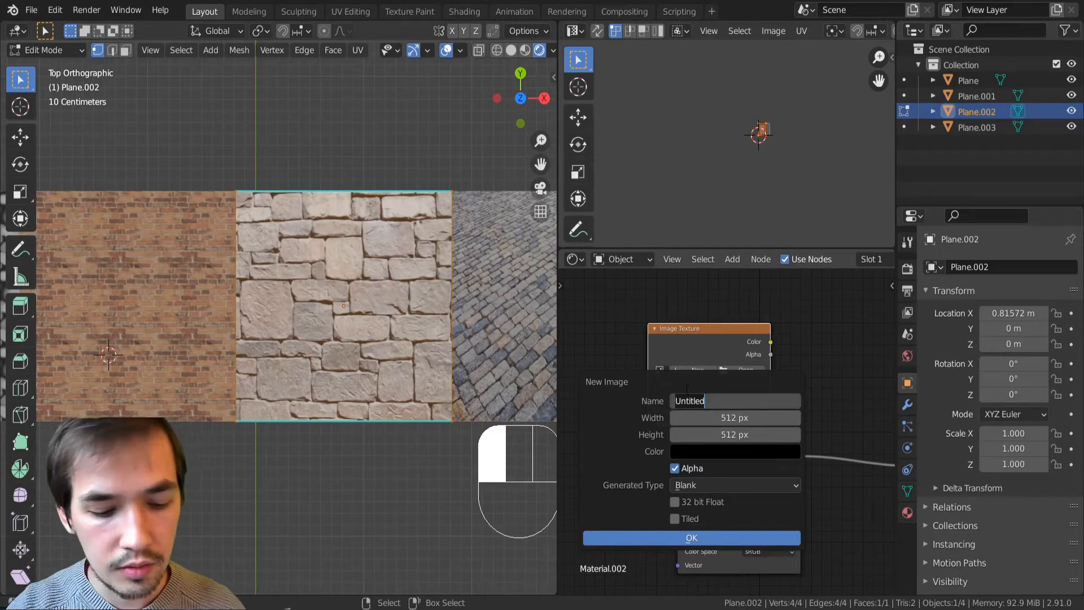
{"action": "type", "text": "Stone Wall_BC"}
{"action": "key", "text": "Return"}
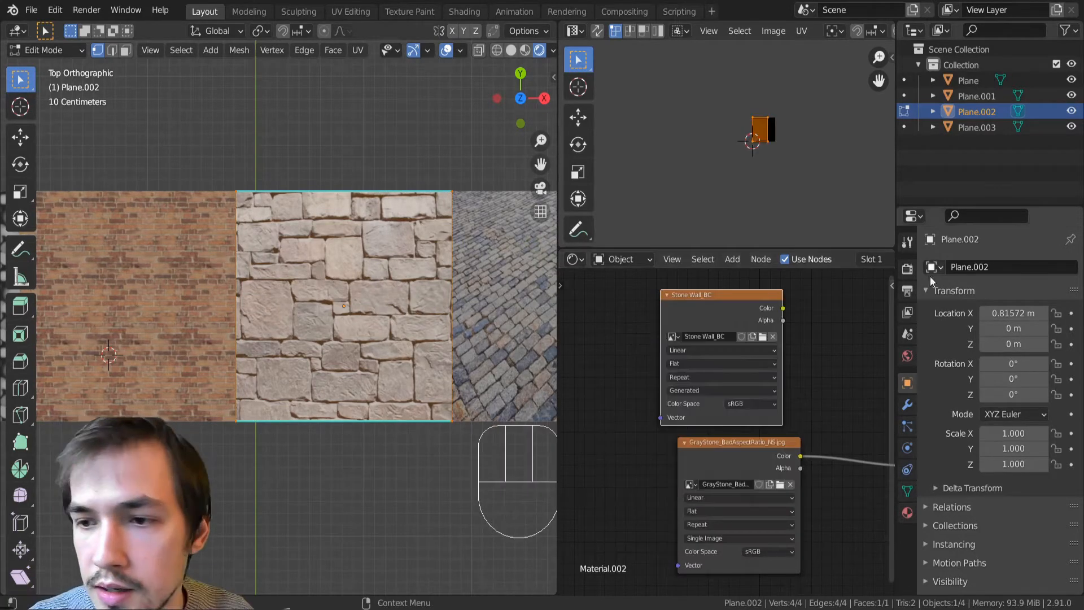
Step: Set the scene's render engine to Cycles
{"action": "left_click", "coordinate": [907, 270]}
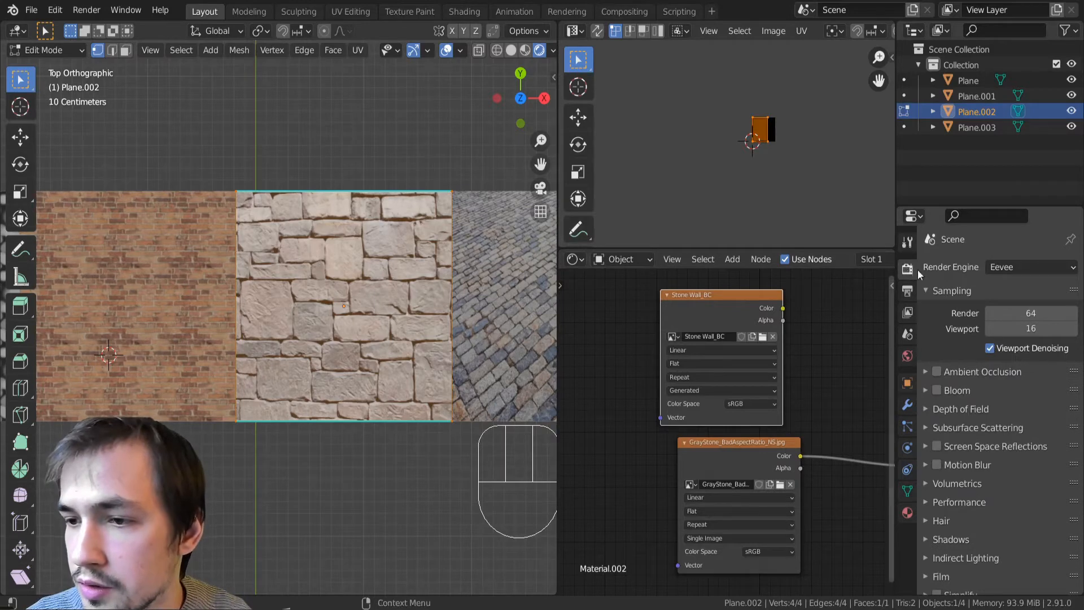
{"action": "left_click", "coordinate": [1005, 268]}
{"action": "left_click", "coordinate": [986, 315]}
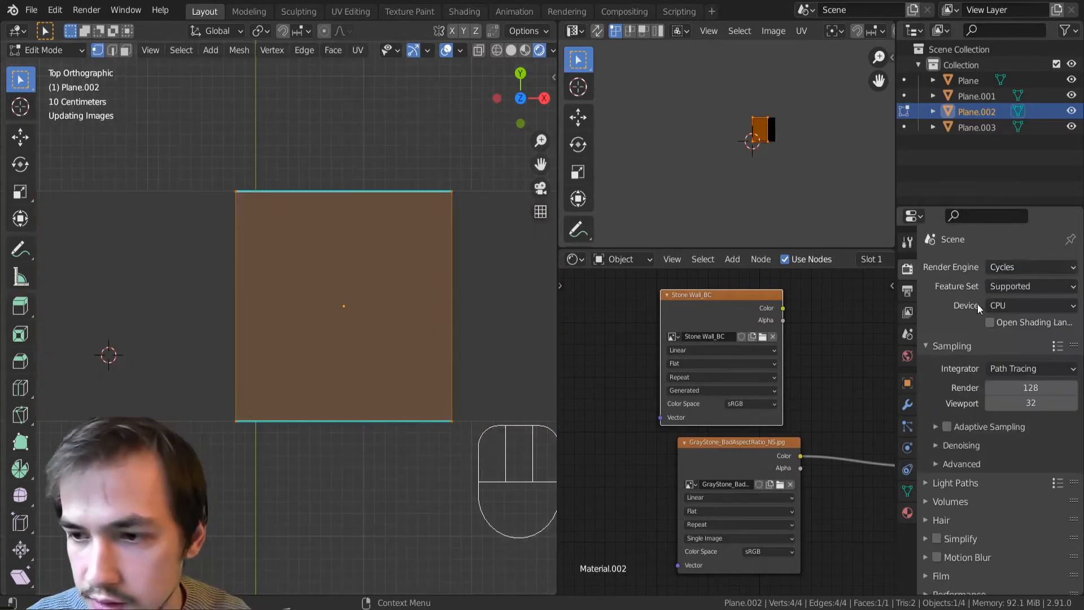
Step: Expand the Bake settings and set the bake type to Emit
{"action": "scroll", "coordinate": [984, 407], "scroll_direction": "down", "scroll_amount": 4}
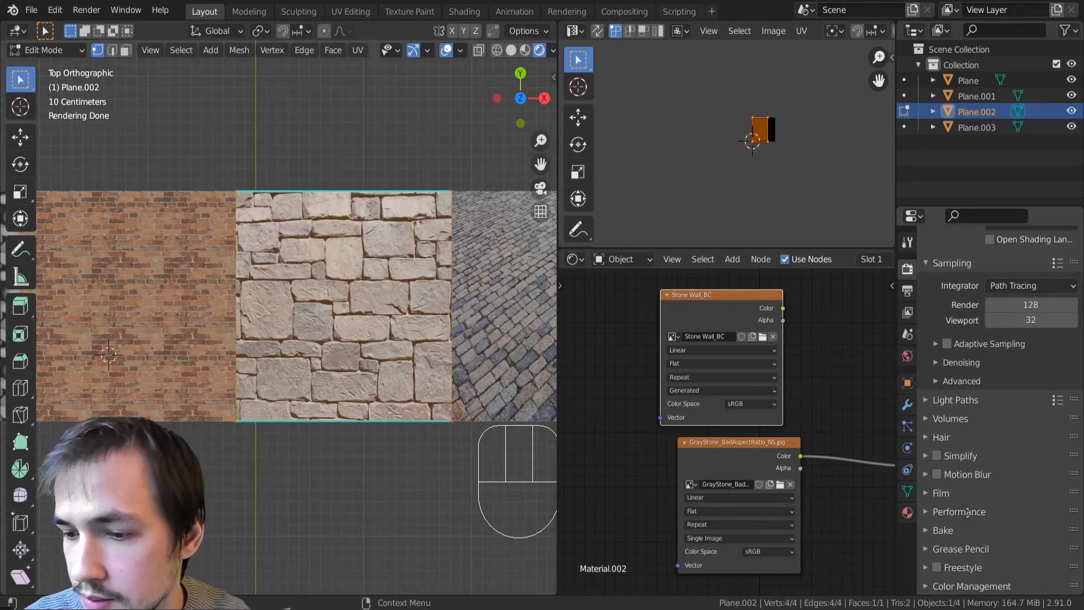
{"action": "left_click", "coordinate": [941, 531]}
{"action": "scroll", "coordinate": [1013, 521], "scroll_direction": "down", "scroll_amount": 3}
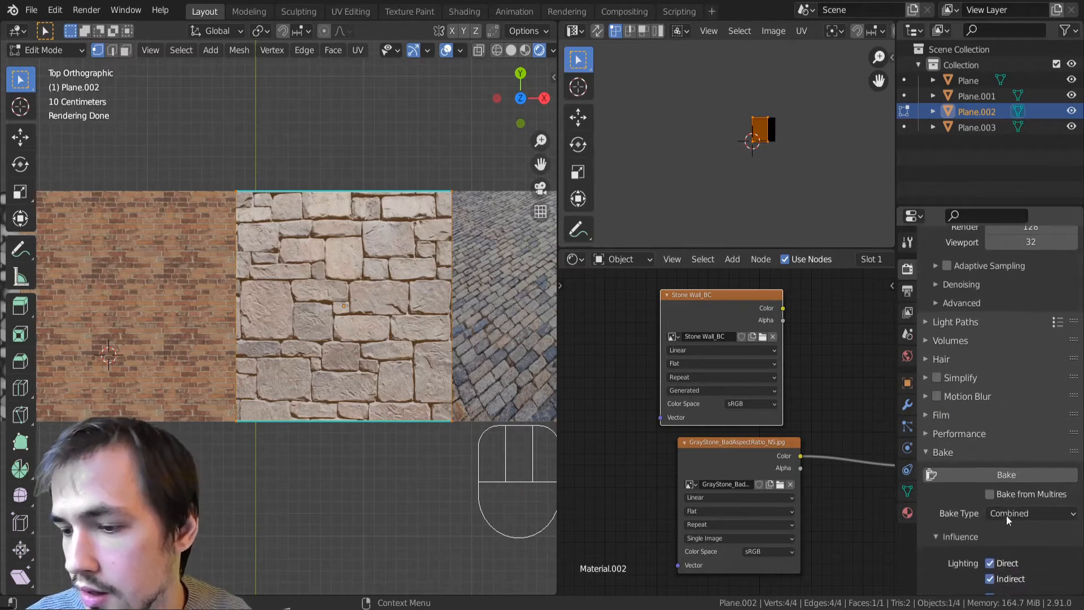
{"action": "left_click", "coordinate": [1010, 515]}
{"action": "key", "text": "e"}
Step: Keep the bake type on Emit and bake the gray stone texture into the selected Stone Wall_BC image node
{"action": "scroll", "coordinate": [800, 469], "scroll_direction": "down", "scroll_amount": 3}
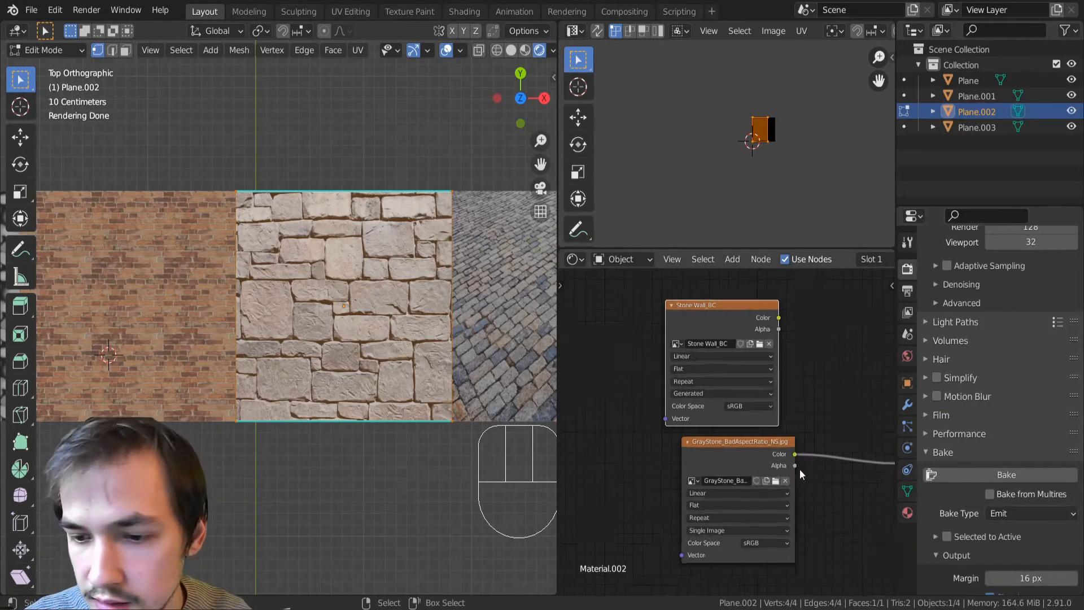
{"action": "scroll", "coordinate": [658, 476], "scroll_direction": "up", "scroll_amount": 2}
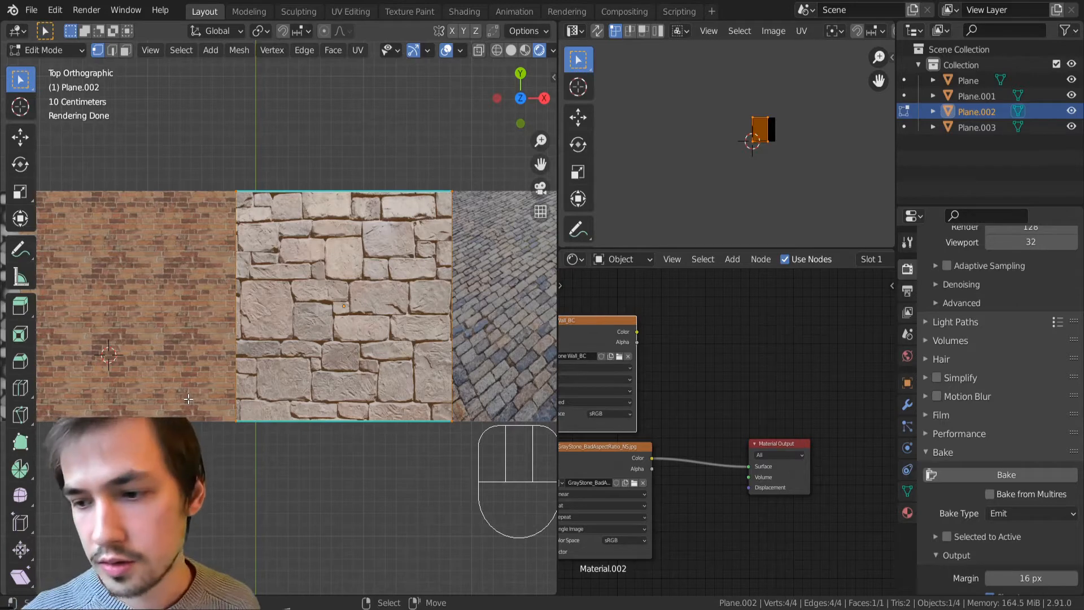
{"action": "left_click", "coordinate": [996, 514]}
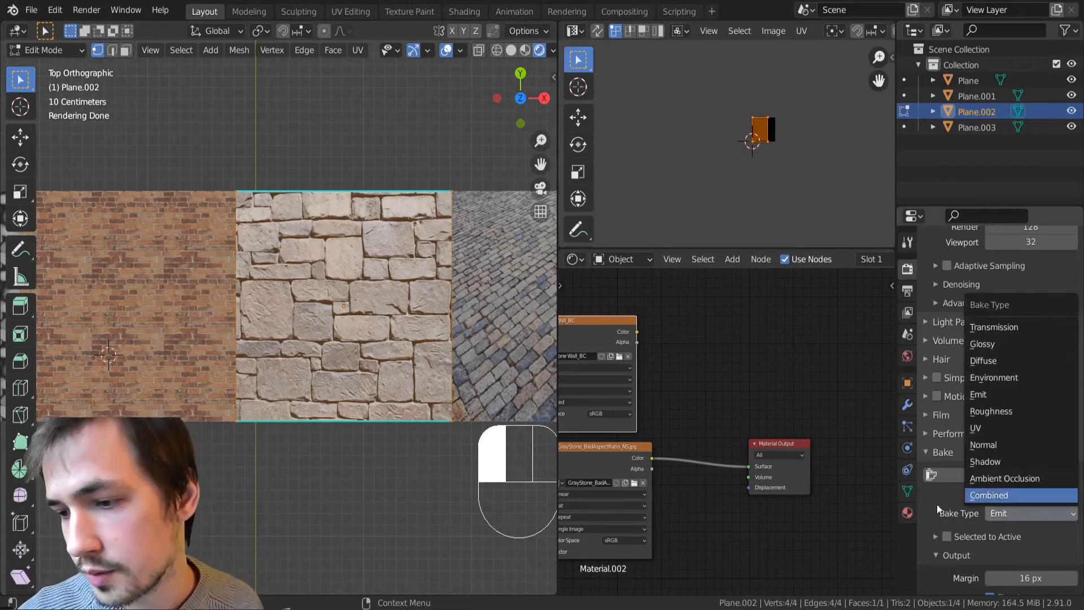
{"action": "scroll", "coordinate": [635, 348], "scroll_direction": "down", "scroll_amount": 2}
{"action": "middle_click_drag", "start_coordinate": [639, 348], "coordinate": [718, 381]}
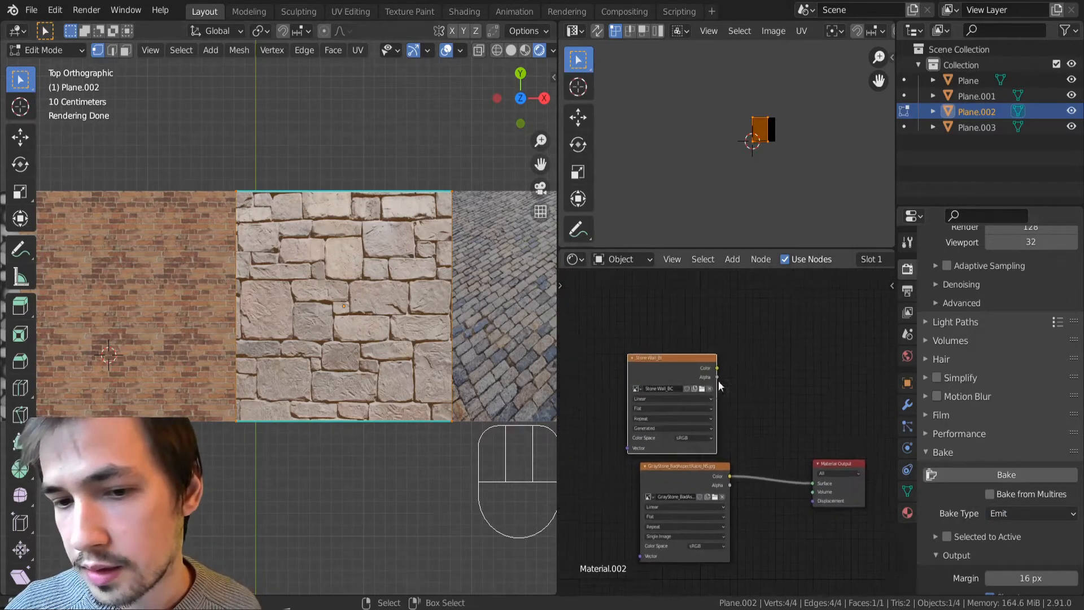
{"action": "scroll", "coordinate": [649, 354], "scroll_direction": "up", "scroll_amount": 2}
{"action": "left_click", "coordinate": [771, 361]}
{"action": "left_click", "coordinate": [622, 314]}
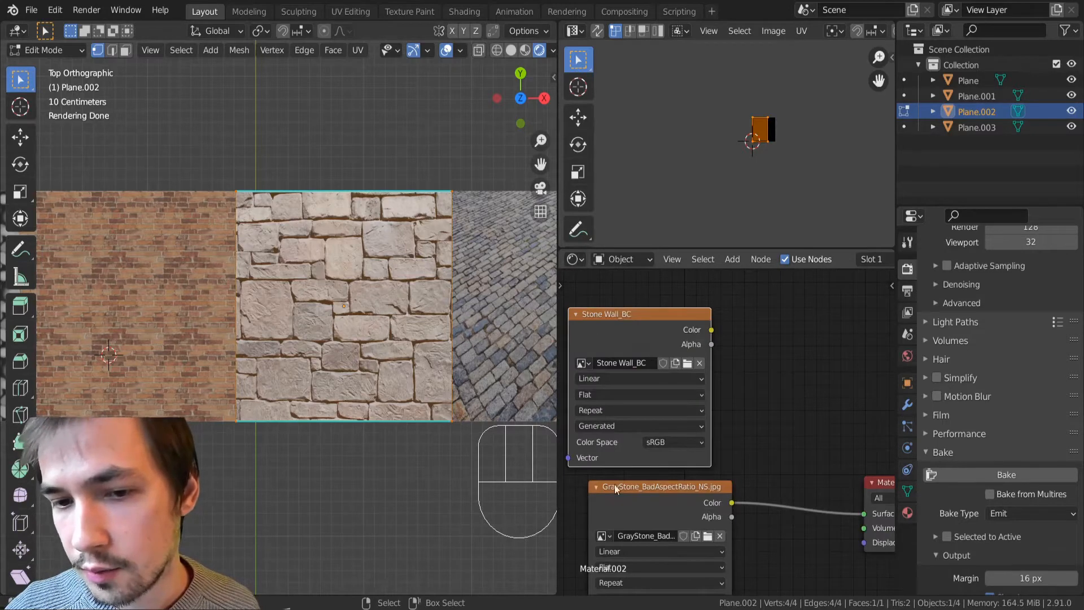
{"action": "left_click", "coordinate": [985, 472]}
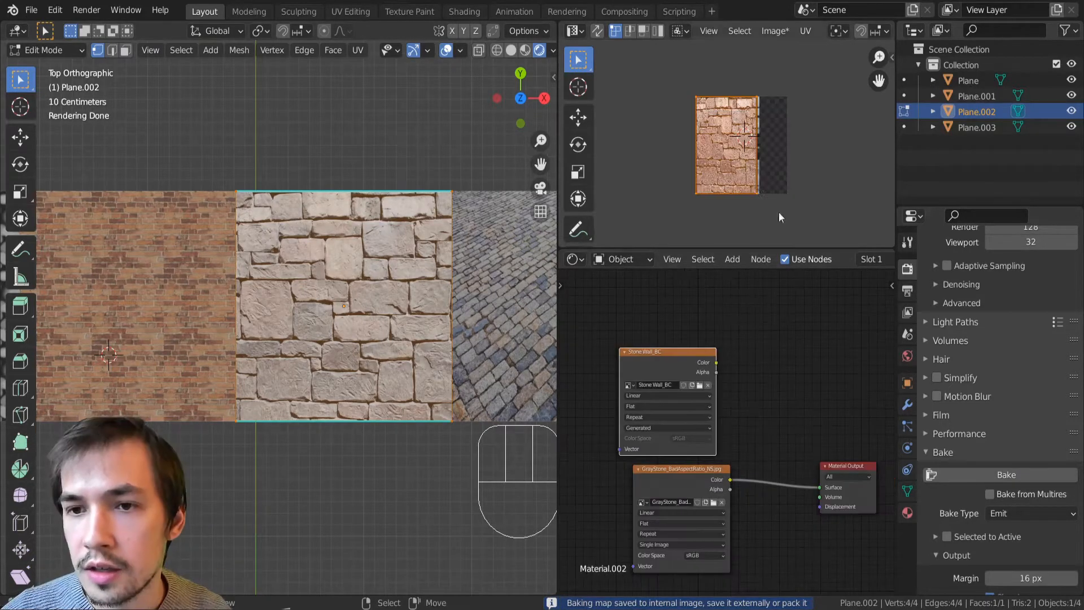
Step: Inspect the baked image in the UV editor and preview the Stone Wall_BC node on the plane
{"action": "scroll", "coordinate": [750, 194], "scroll_direction": "up", "scroll_amount": 4}
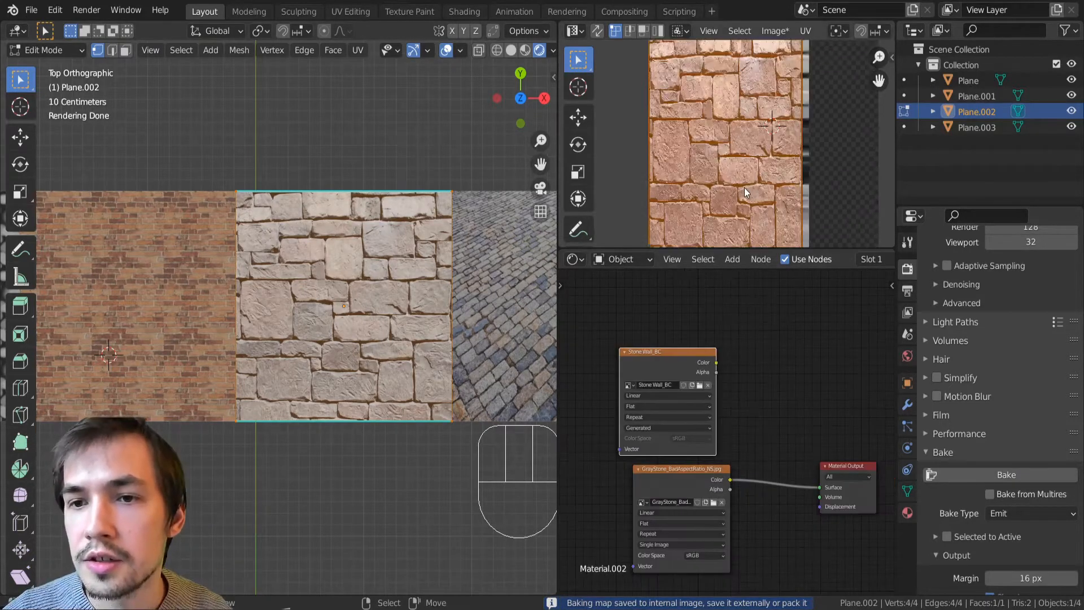
{"action": "mouse_move", "coordinate": [743, 160]}
{"action": "middle_mouse_down"}
{"action": "mouse_move", "coordinate": [732, 134]}
{"action": "mouse_move", "coordinate": [729, 162]}
{"action": "middle_mouse_up"}
{"action": "scroll", "coordinate": [732, 134], "scroll_direction": "down", "scroll_amount": 2}
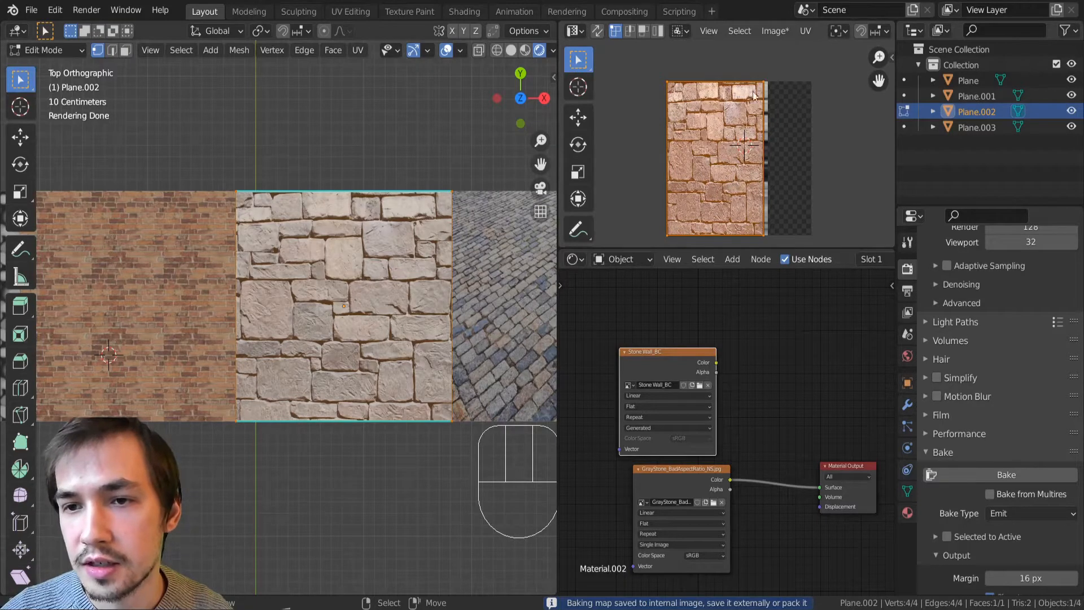
{"action": "middle_click_drag", "start_coordinate": [625, 425], "coordinate": [764, 381]}
{"action": "key", "text": "shift+a"}
{"action": "mouse_move", "coordinate": [658, 403]}
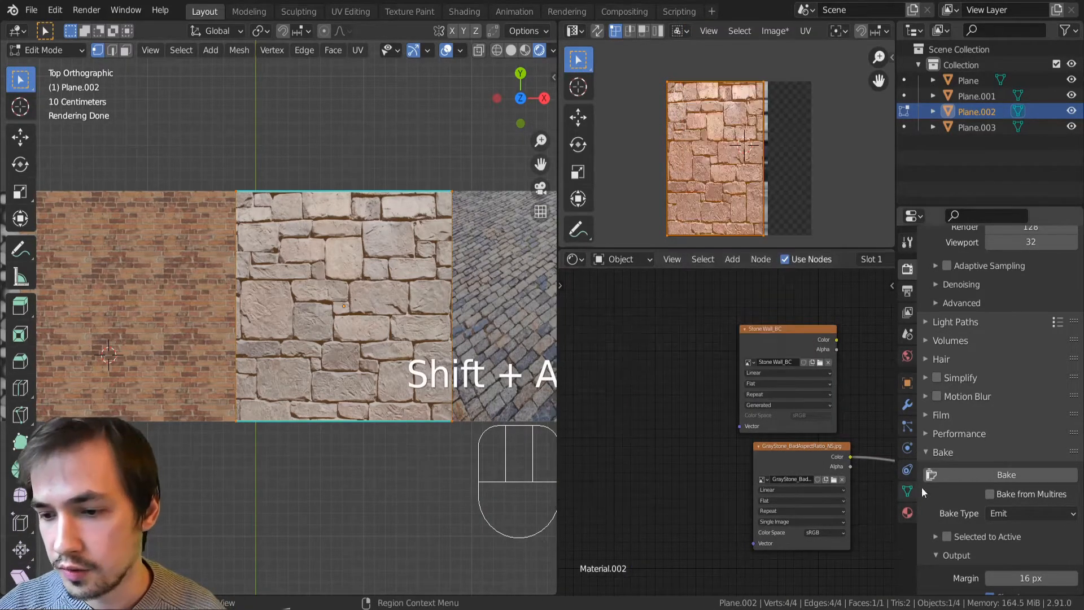
{"action": "left_click", "coordinate": [784, 327], "text": "ctrl+shift"}
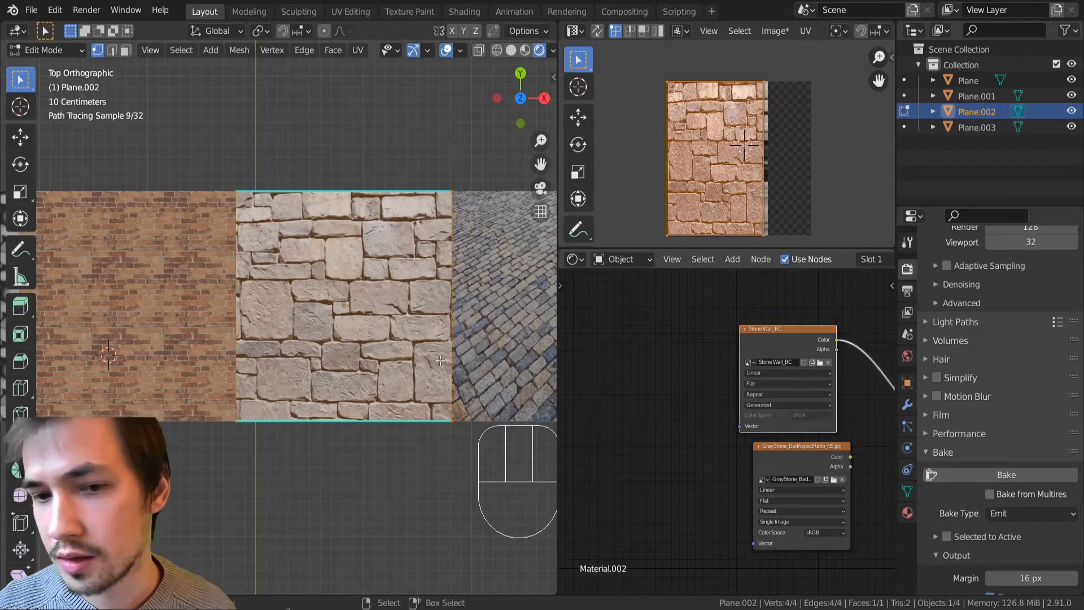
{"action": "scroll", "coordinate": [349, 338], "scroll_direction": "down", "scroll_amount": 3}
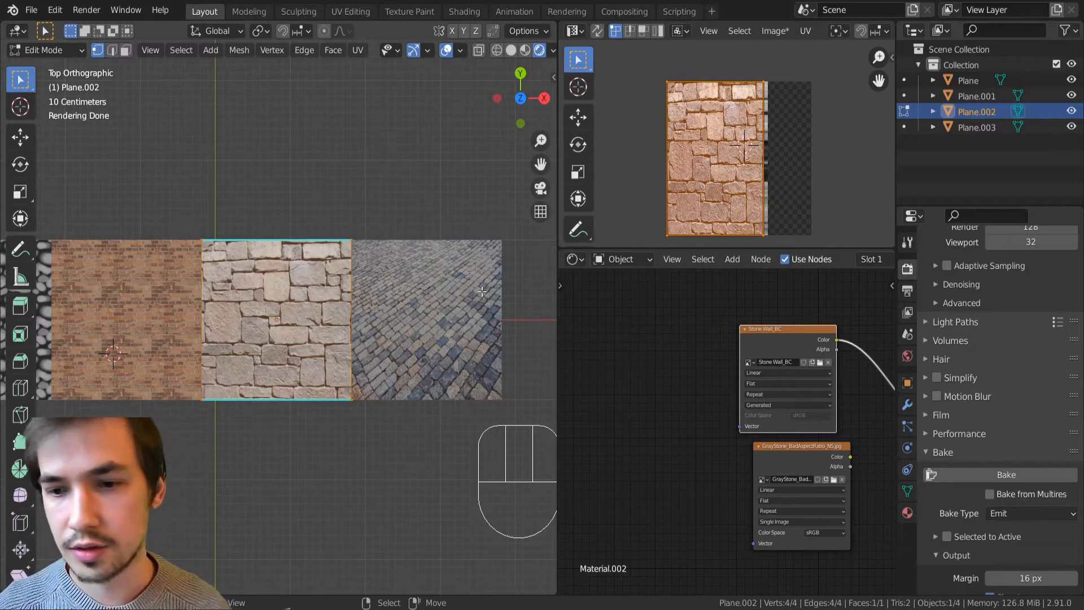
Step: Add a second UV map to the stone plane's mesh data
{"action": "left_click", "coordinate": [908, 491]}
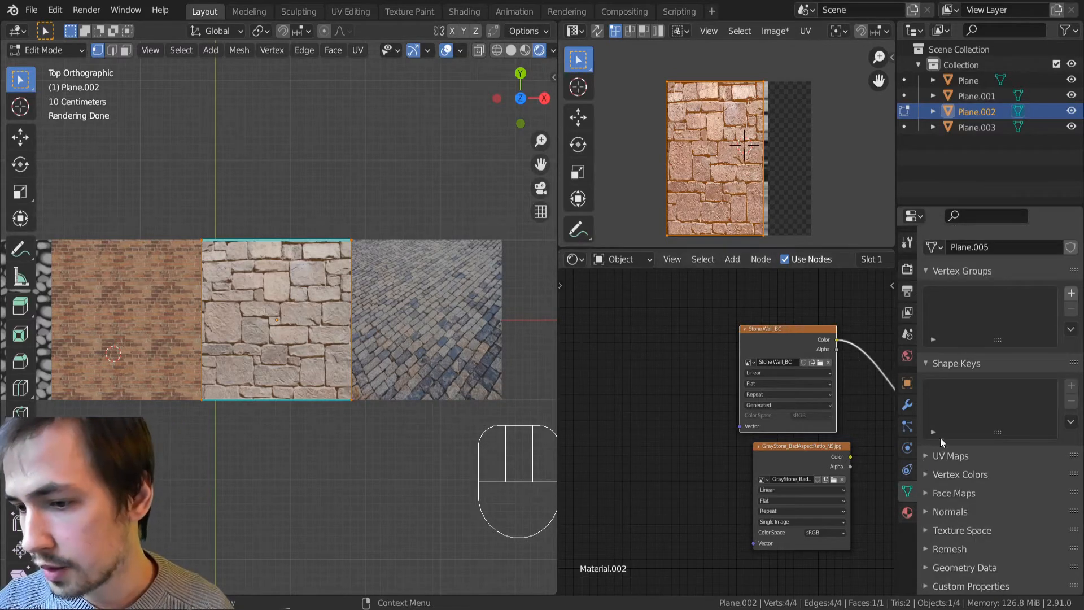
{"action": "left_click", "coordinate": [942, 456]}
{"action": "left_click", "coordinate": [1071, 479]}
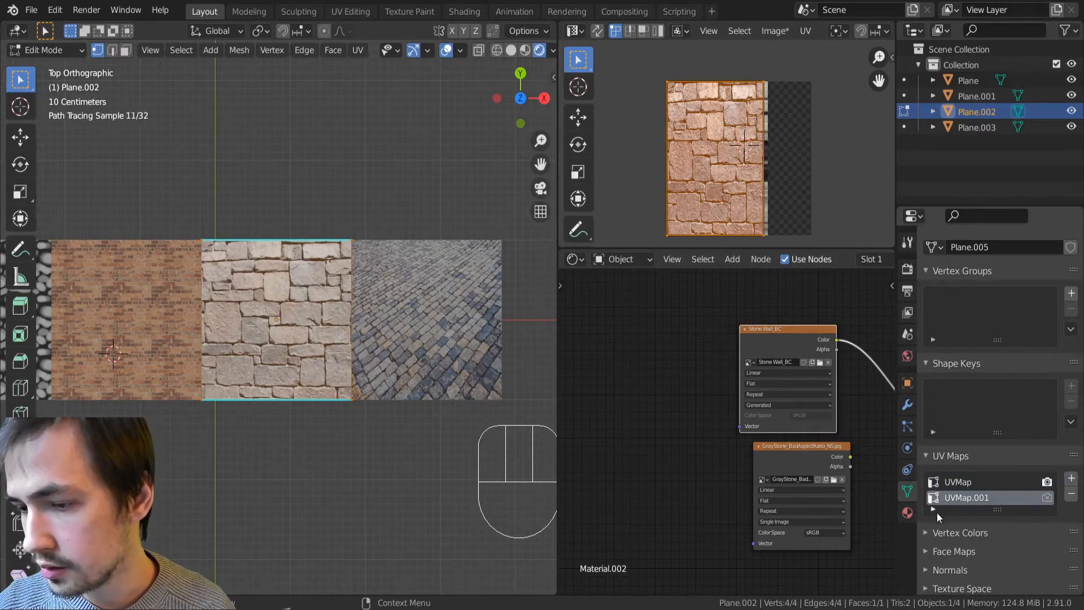
Step: Add a UV Map node, connect it to the GrayStone_BadAspectRatio_NS.jpg node's Vector input, and set it to UVMap
{"action": "key", "text": "shift+a"}
{"action": "mouse_move", "coordinate": [648, 510]}
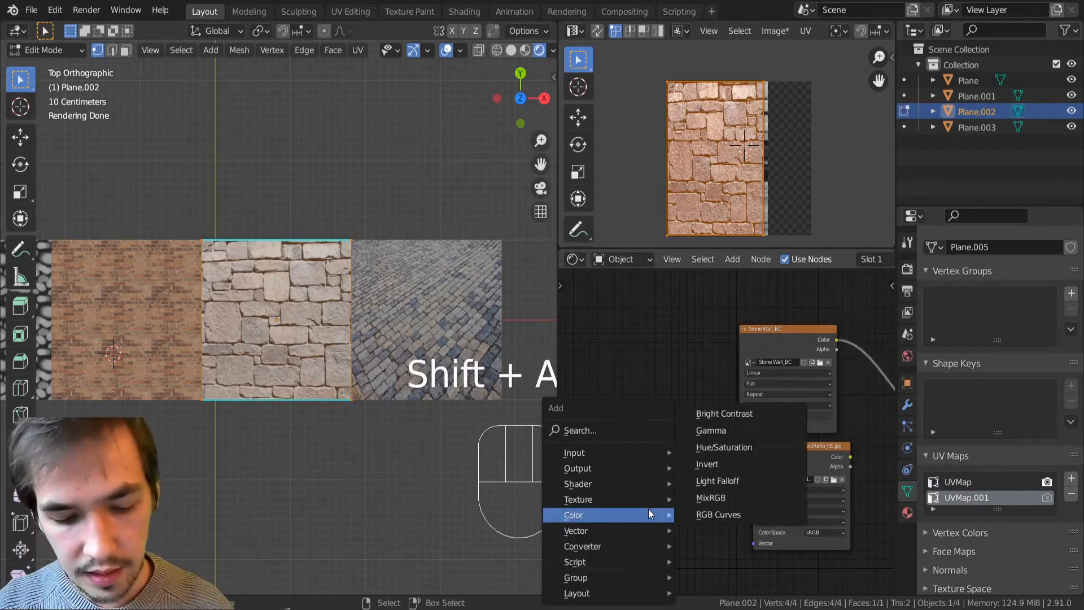
{"action": "key", "text": "i"}
{"action": "key", "text": "u"}
{"action": "left_click", "coordinate": [643, 512]}
{"action": "scroll", "coordinate": [655, 508], "scroll_direction": "up", "scroll_amount": 1}
{"action": "middle_click_drag", "start_coordinate": [702, 496], "coordinate": [719, 392]}
{"action": "scroll", "coordinate": [731, 452], "scroll_direction": "up", "scroll_amount": 6}
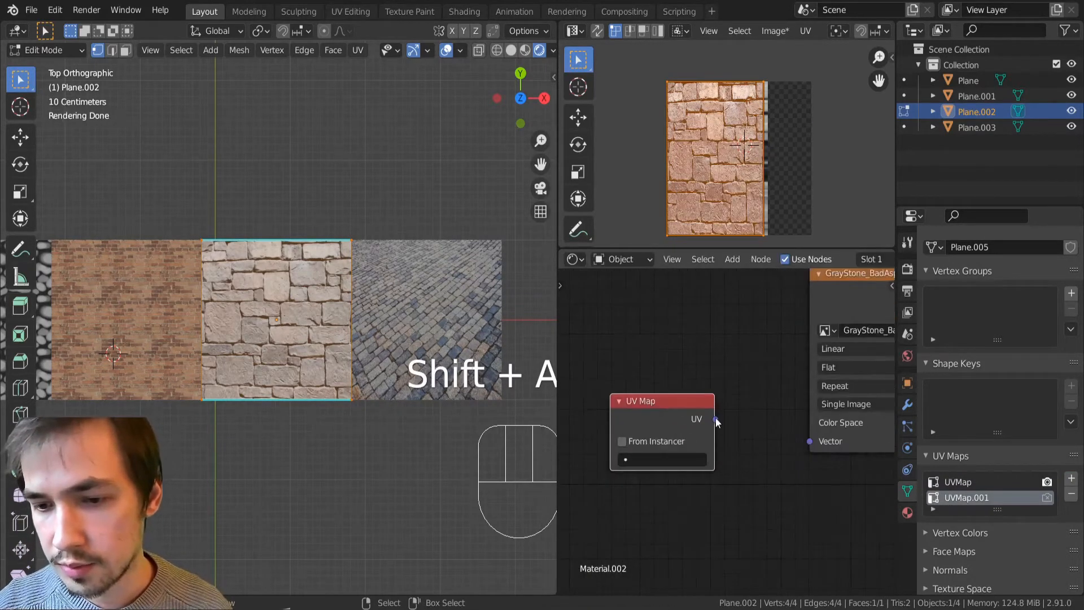
{"action": "left_click_drag", "start_coordinate": [717, 421], "coordinate": [818, 443]}
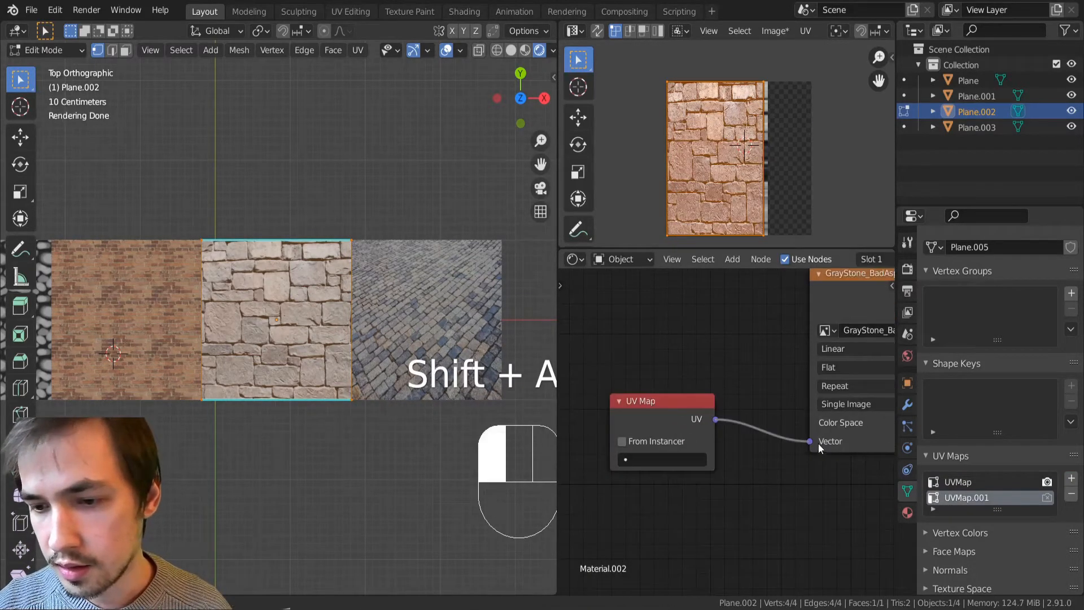
{"action": "left_click", "coordinate": [628, 457]}
{"action": "left_click", "coordinate": [641, 310]}
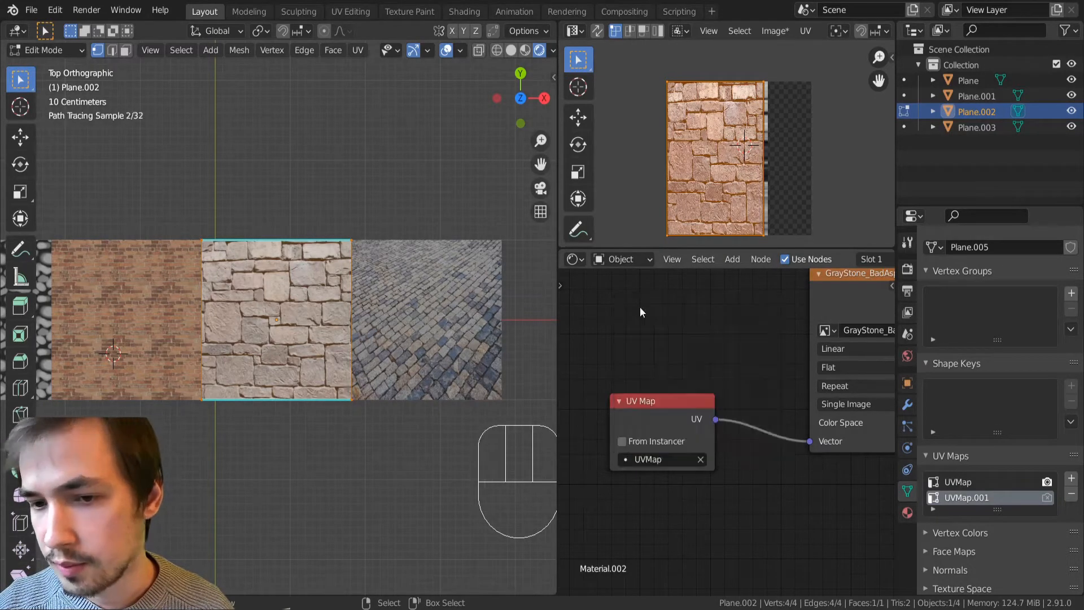
Step: Select UVMap.001 and make it the active UV map for rendering
{"action": "left_click", "coordinate": [995, 484]}
{"action": "left_click", "coordinate": [984, 499]}
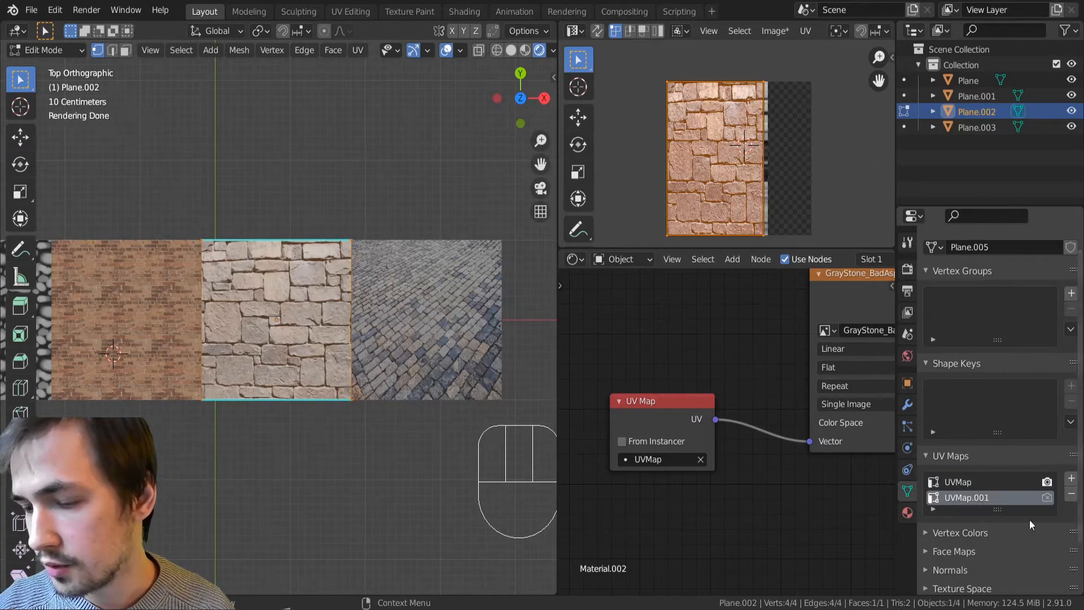
{"action": "left_click", "coordinate": [1048, 499]}
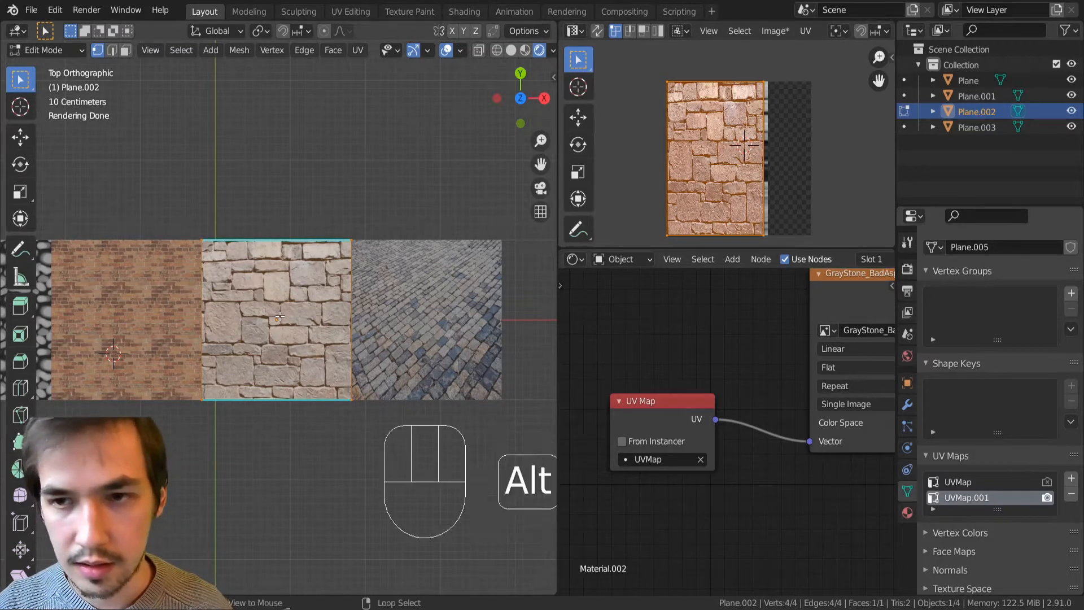
Step: Select the plane's entire face and reset its UVs in UVMap.001 to fill the full texture square
{"action": "key", "text": "alt+a"}
{"action": "scroll", "coordinate": [659, 353], "scroll_direction": "down", "scroll_amount": 3}
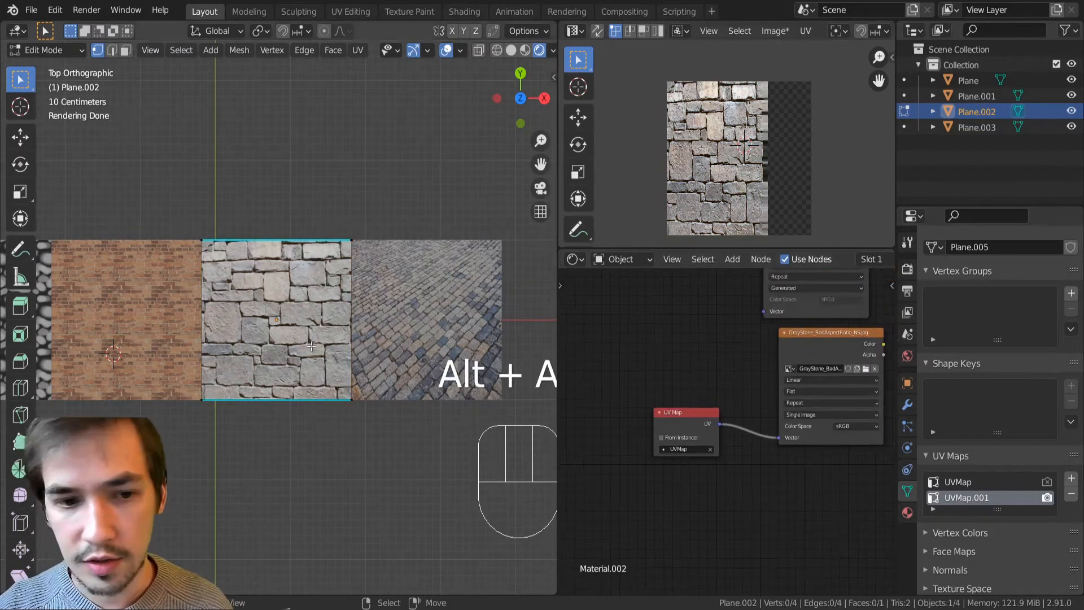
{"action": "key", "text": "a"}
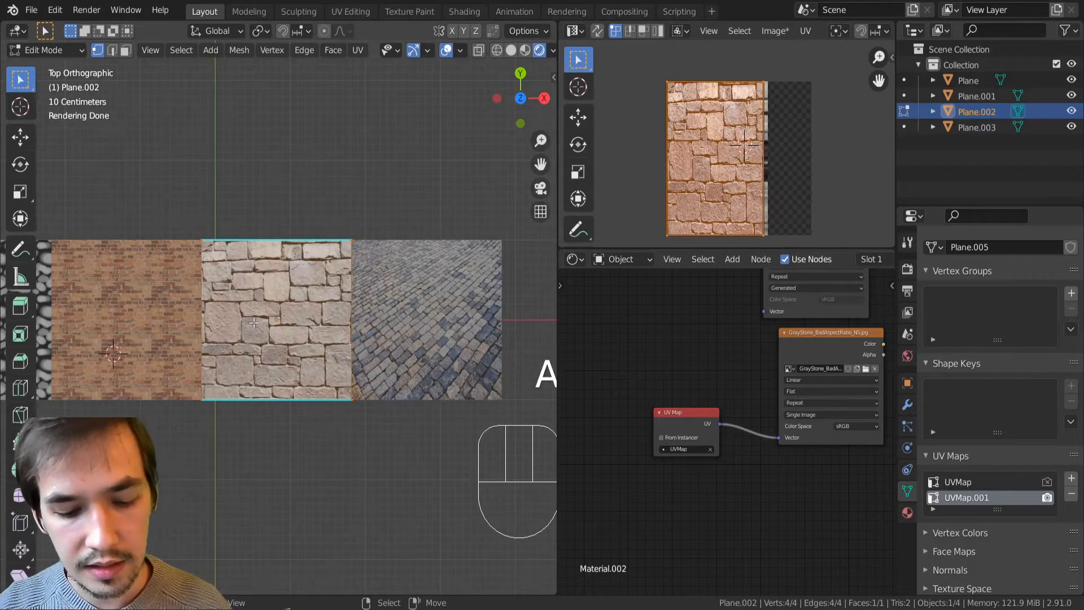
{"action": "key", "text": "u"}
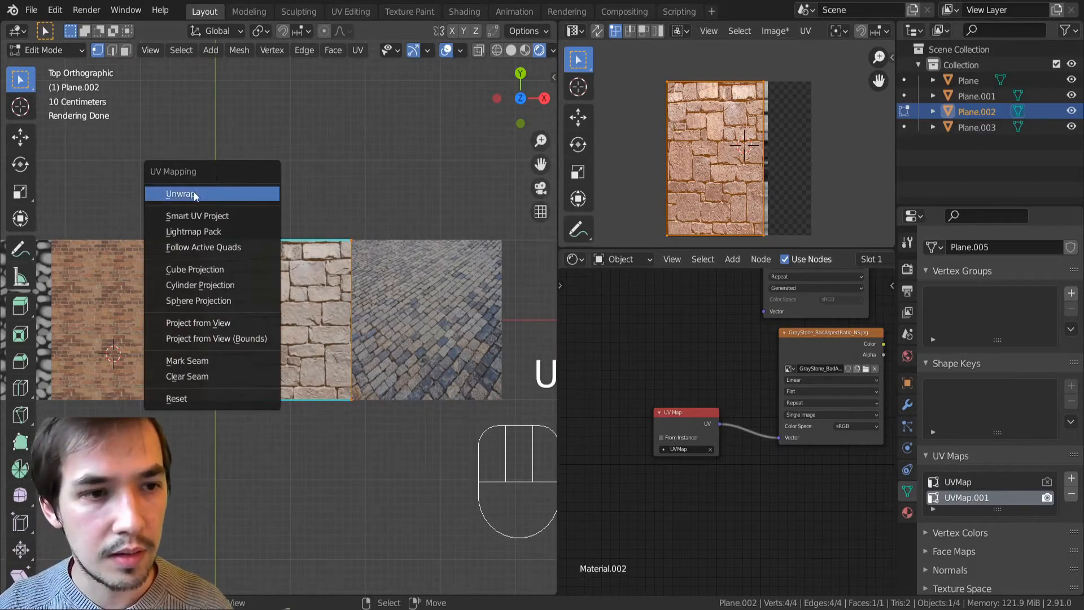
{"action": "left_click", "coordinate": [358, 50]}
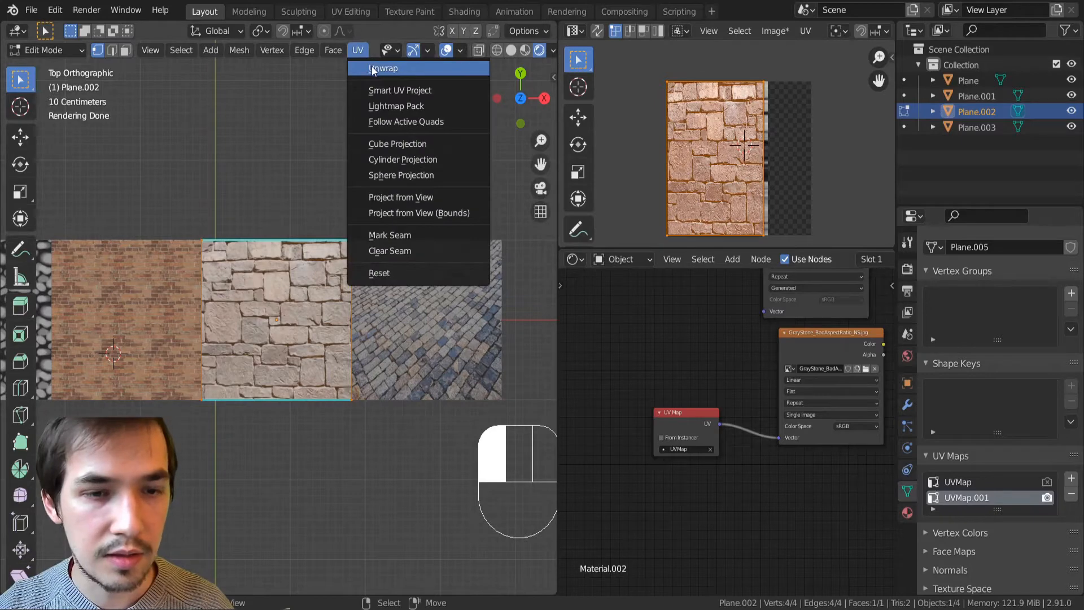
{"action": "left_click", "coordinate": [410, 276]}
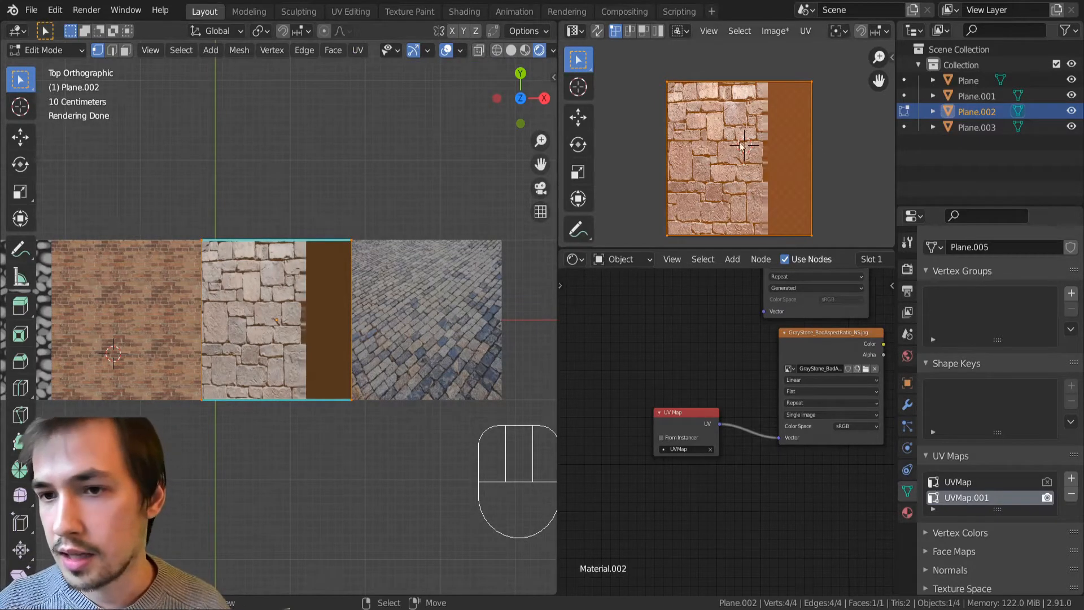
Step: Duplicate the UV Map node and connect the copy to the Stone Wall_BC node's Vector input
{"action": "middle_click_drag", "start_coordinate": [761, 163], "coordinate": [744, 170]}
{"action": "scroll", "coordinate": [743, 325], "scroll_direction": "down", "scroll_amount": 4}
{"action": "middle_click_drag", "start_coordinate": [732, 320], "coordinate": [719, 371]}
{"action": "key", "text": "shift+d"}
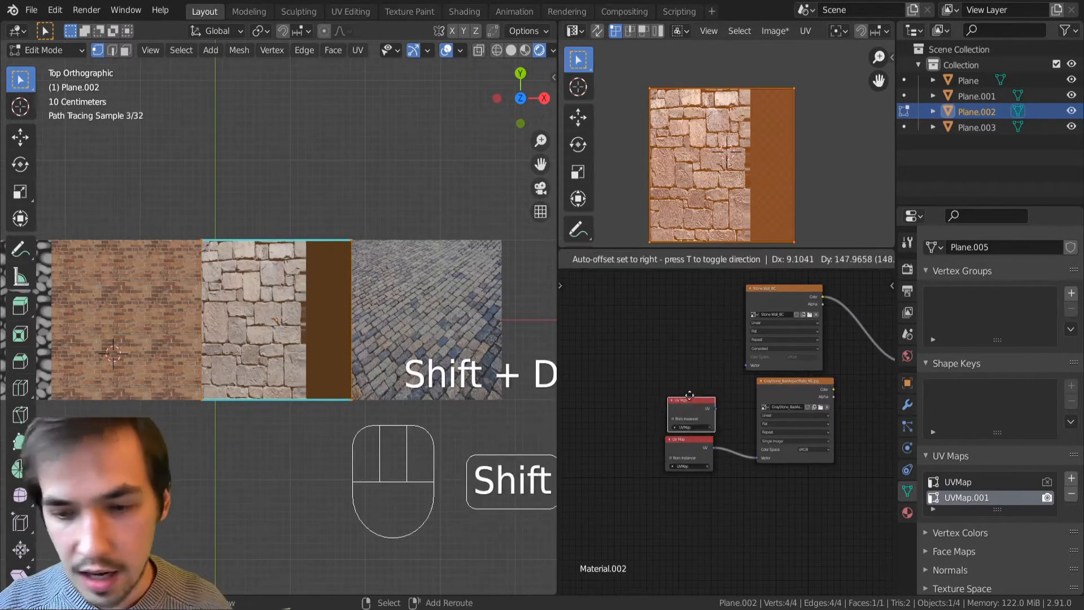
{"action": "left_click", "coordinate": [687, 347]}
{"action": "scroll", "coordinate": [687, 348], "scroll_direction": "up", "scroll_amount": 3}
{"action": "left_click_drag", "start_coordinate": [699, 304], "coordinate": [758, 326]}
Step: Compare the layouts of the two UV maps and route the GrayStone_BadAspectRatio_NS.jpg texture back to the material output
{"action": "left_click", "coordinate": [1011, 484]}
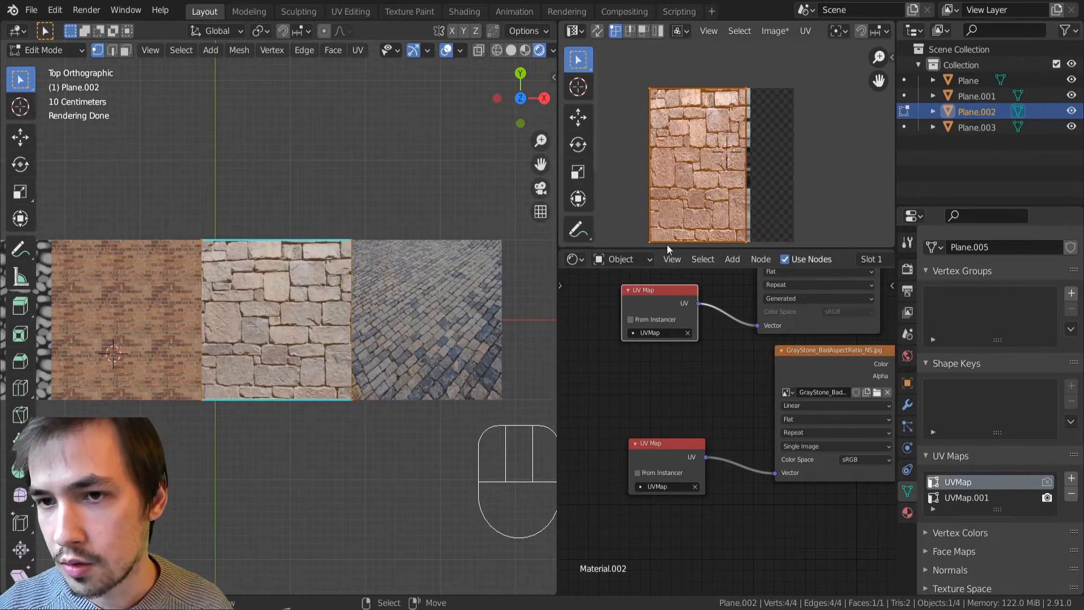
{"action": "left_click", "coordinate": [998, 496]}
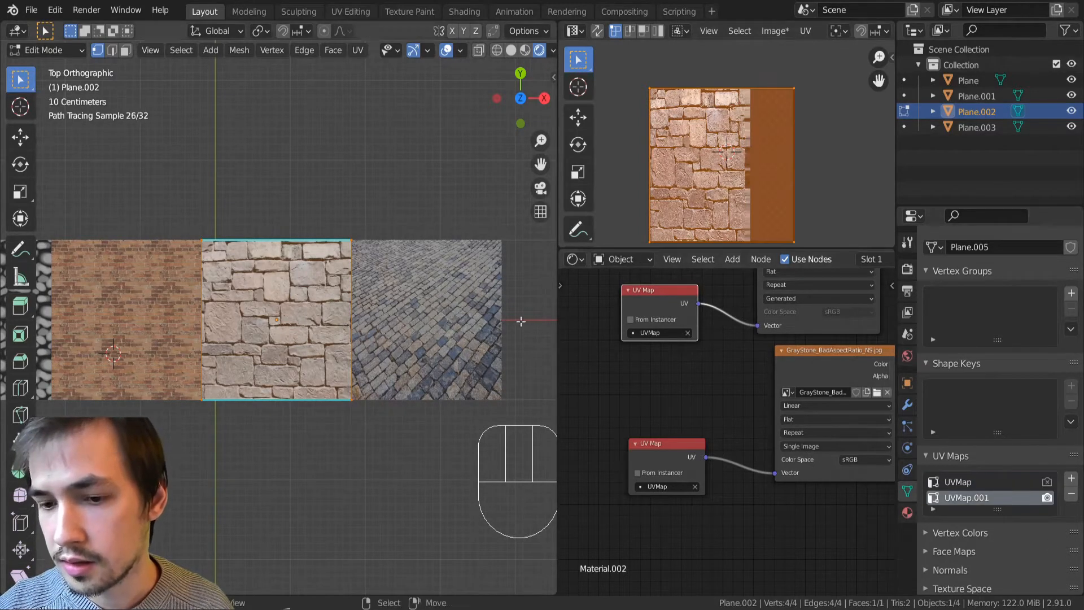
{"action": "scroll", "coordinate": [703, 354], "scroll_direction": "down", "scroll_amount": 3}
{"action": "left_click", "coordinate": [703, 354], "text": "ctrl+shift"}
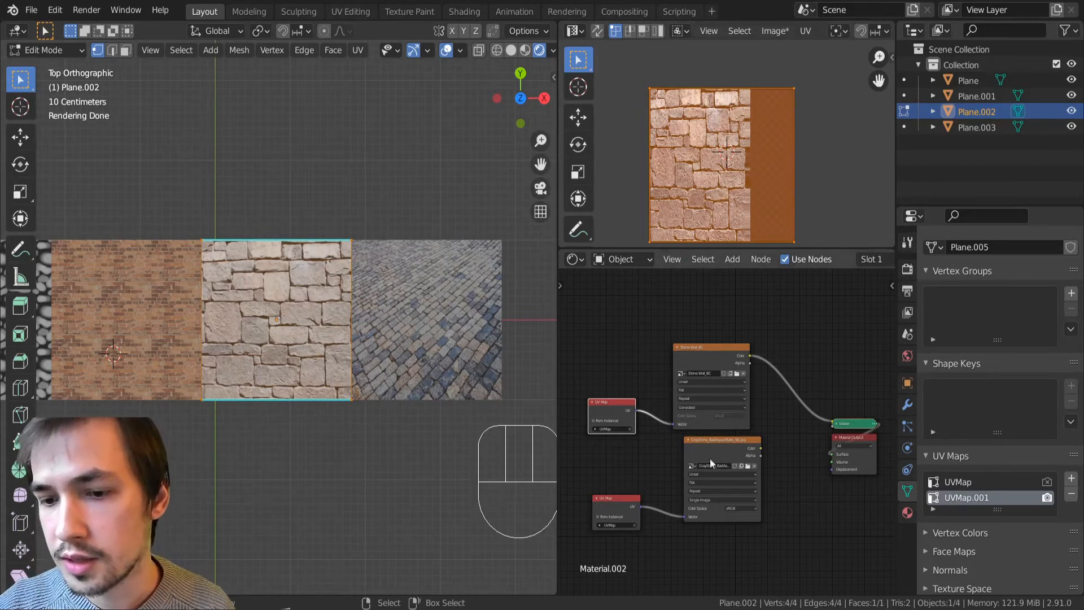
{"action": "left_click", "coordinate": [725, 448], "text": "ctrl+shift"}
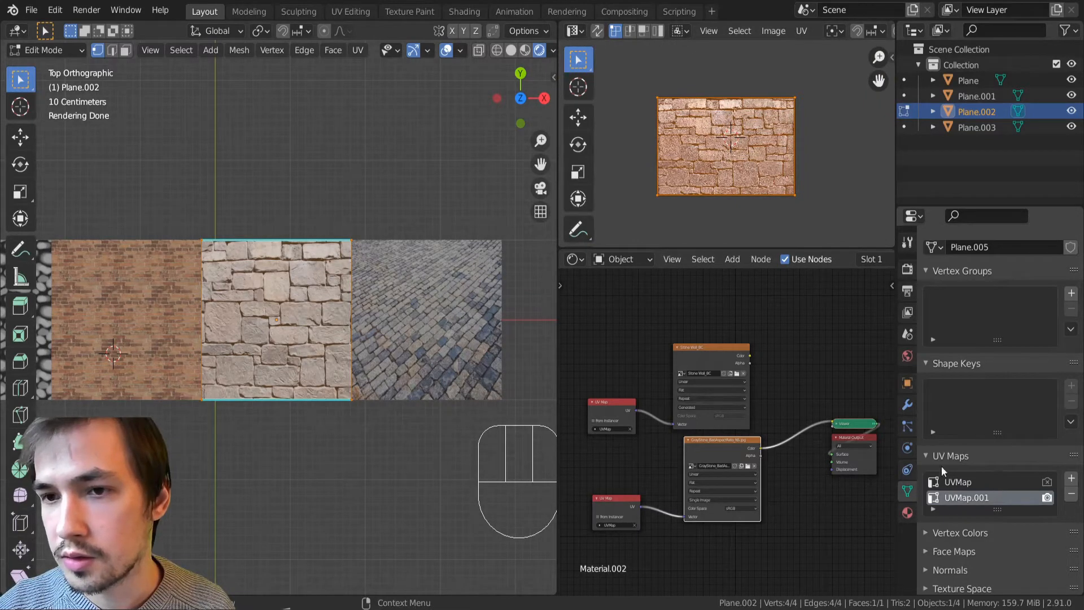
Step: Set the UV Map node feeding Stone Wall_BC to UVMap.001
{"action": "left_click", "coordinate": [1002, 480]}
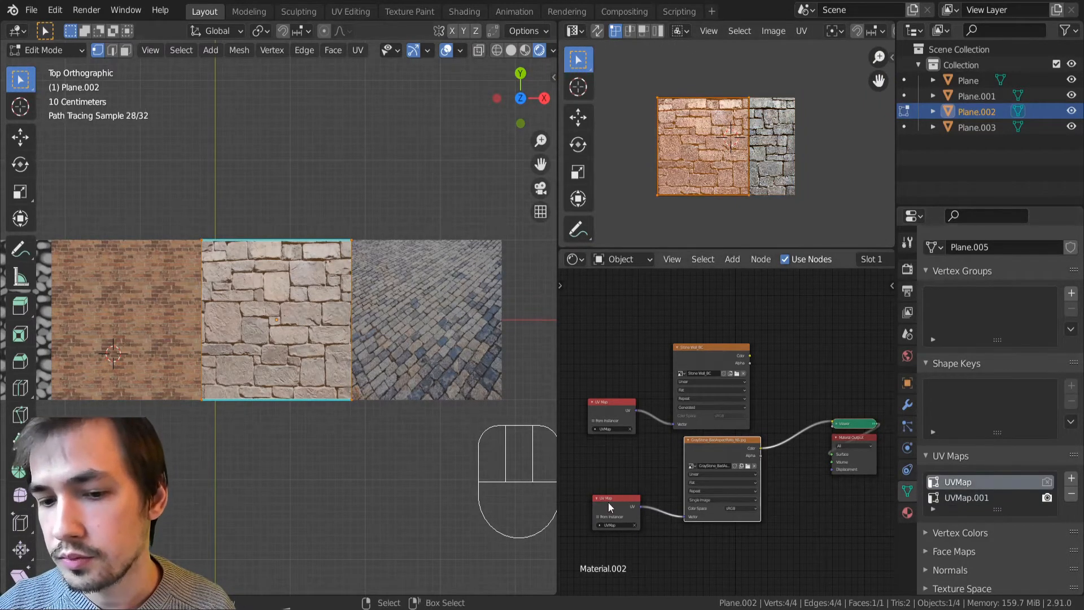
{"action": "scroll", "coordinate": [618, 504], "scroll_direction": "up", "scroll_amount": 3}
{"action": "middle_click_drag", "start_coordinate": [545, 537], "coordinate": [659, 437]}
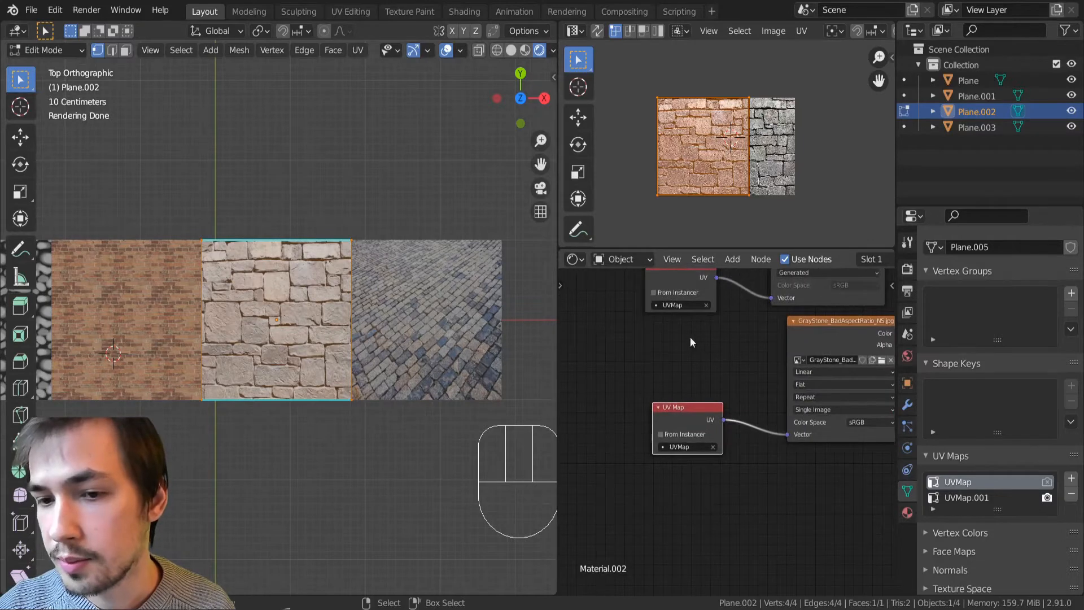
{"action": "left_click", "coordinate": [695, 293]}
{"action": "left_click", "coordinate": [655, 293]}
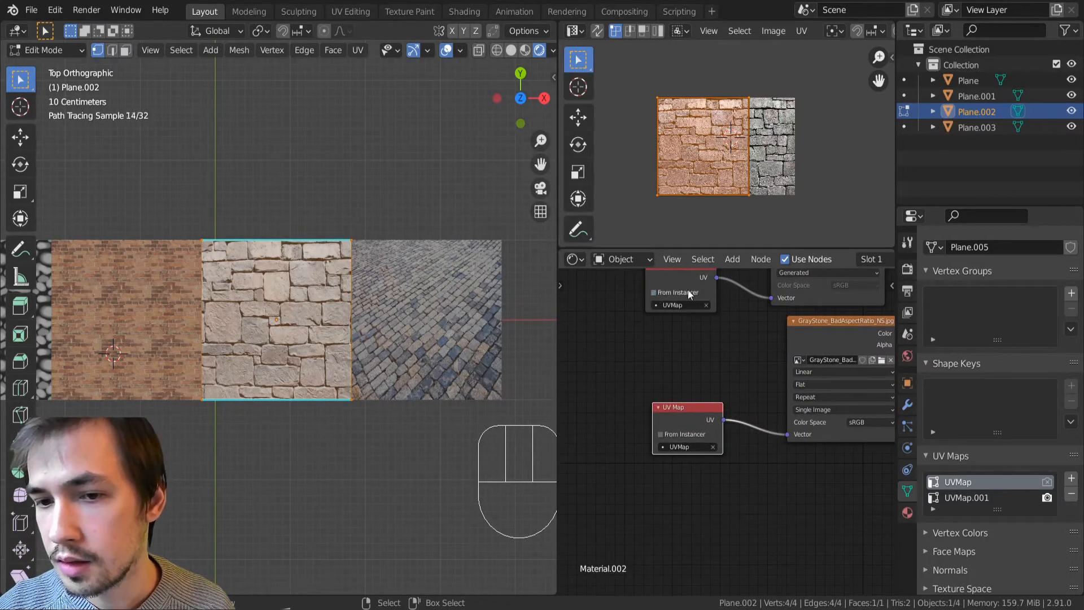
{"action": "left_click", "coordinate": [681, 305]}
{"action": "left_click", "coordinate": [675, 332]}
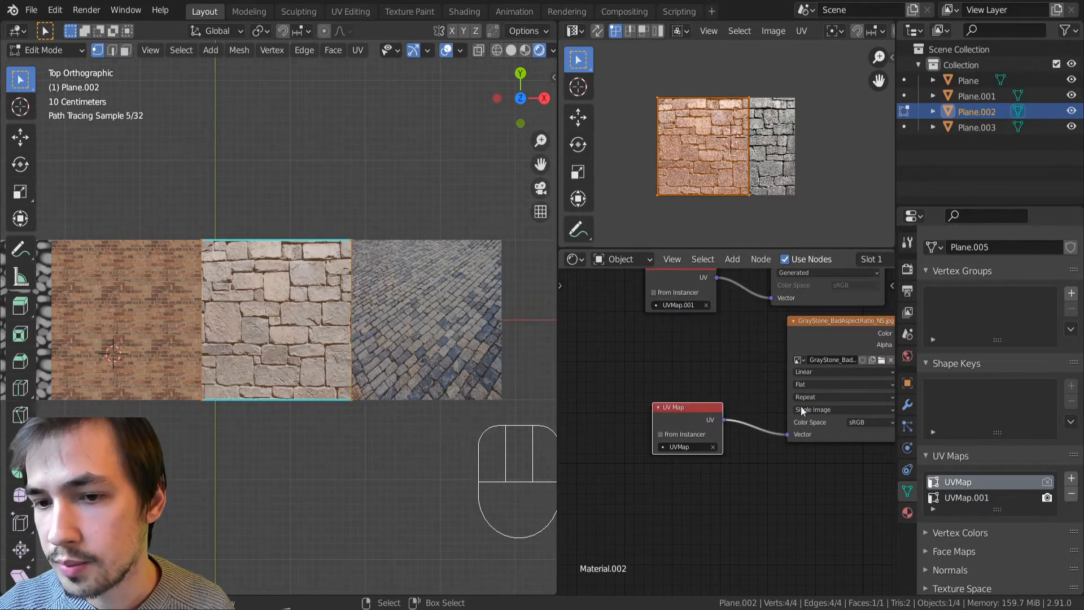
Step: Select UVMap.001 as the plane's active UV map
{"action": "left_click", "coordinate": [961, 499]}
{"action": "middle_click_drag", "start_coordinate": [701, 306], "coordinate": [629, 409]}
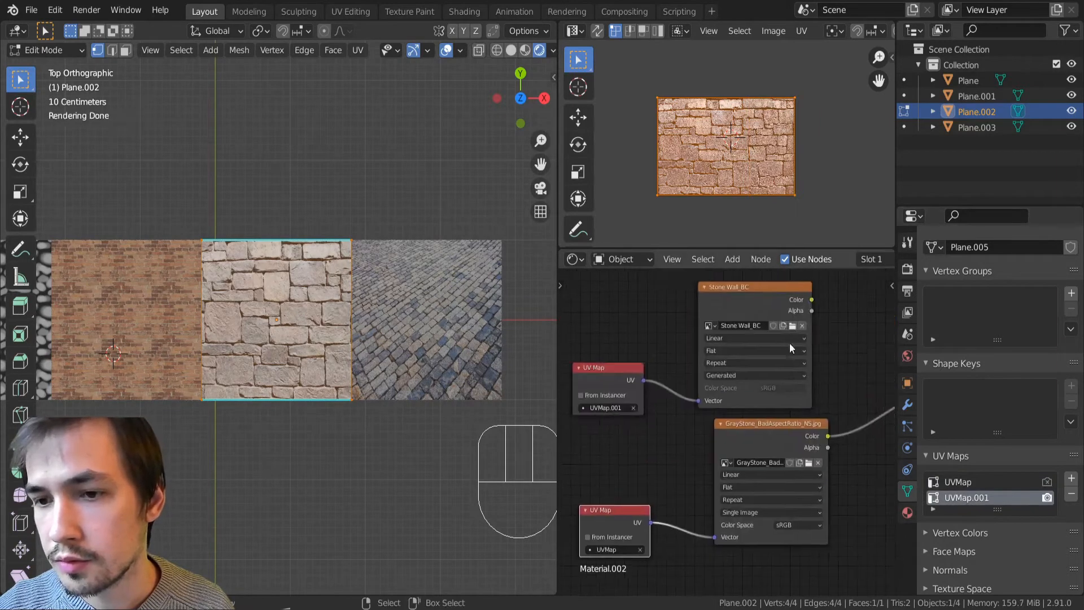
{"action": "scroll", "coordinate": [789, 342], "scroll_direction": "down", "scroll_amount": 5}
{"action": "scroll", "coordinate": [791, 339], "scroll_direction": "down", "scroll_amount": 1}
{"action": "middle_click_drag", "start_coordinate": [791, 339], "coordinate": [677, 384]}
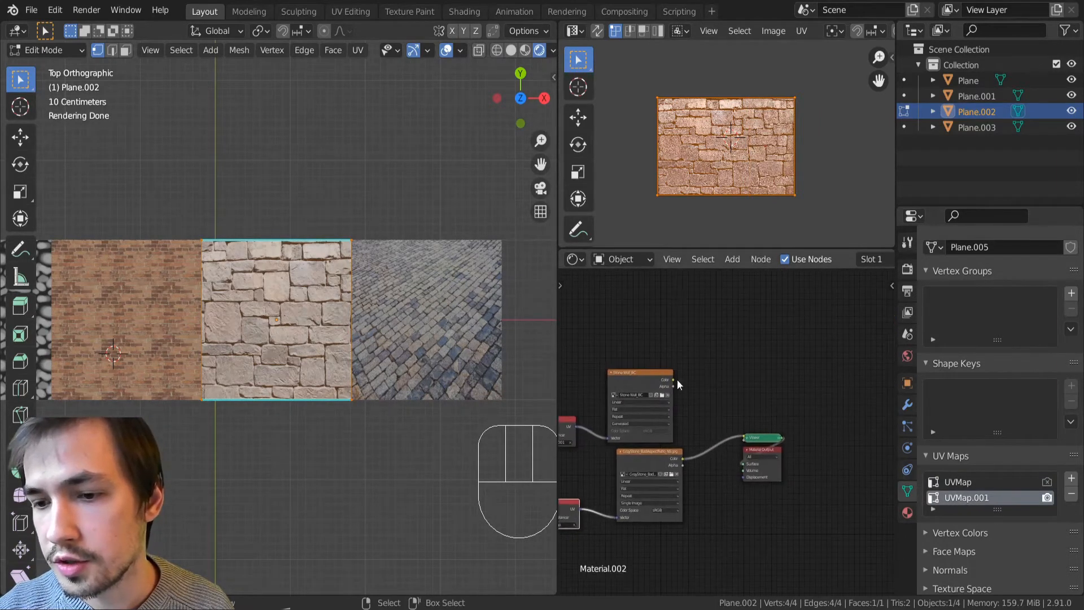
Step: Bake the gray stone texture with the Emit bake type into the Stone Wall_BC image
{"action": "left_click", "coordinate": [642, 382]}
{"action": "left_click", "coordinate": [908, 269]}
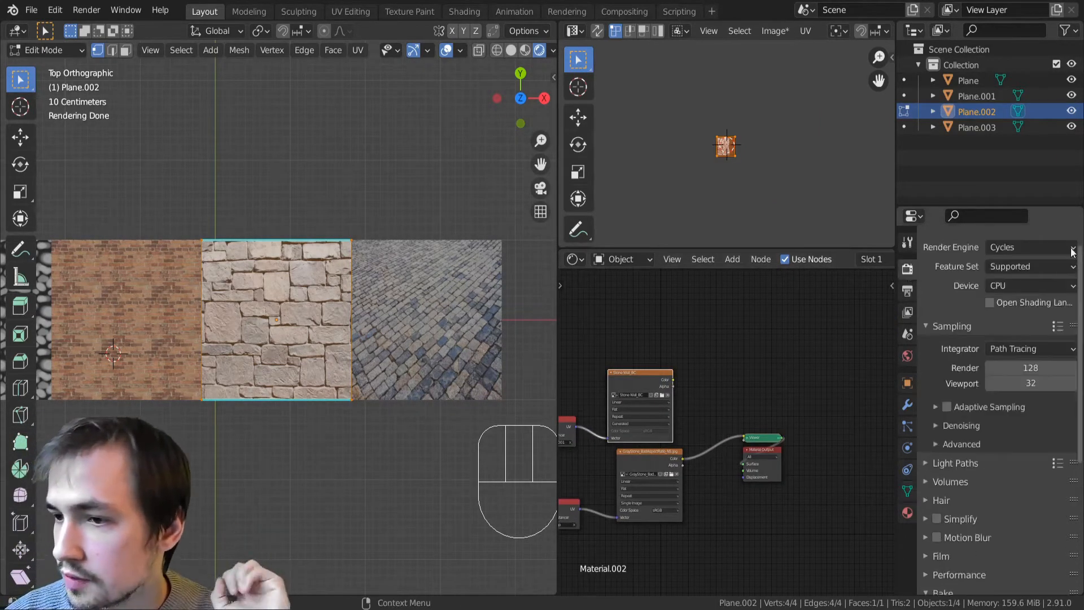
{"action": "scroll", "coordinate": [1011, 407], "scroll_direction": "down", "scroll_amount": 6}
{"action": "left_click", "coordinate": [985, 446]}
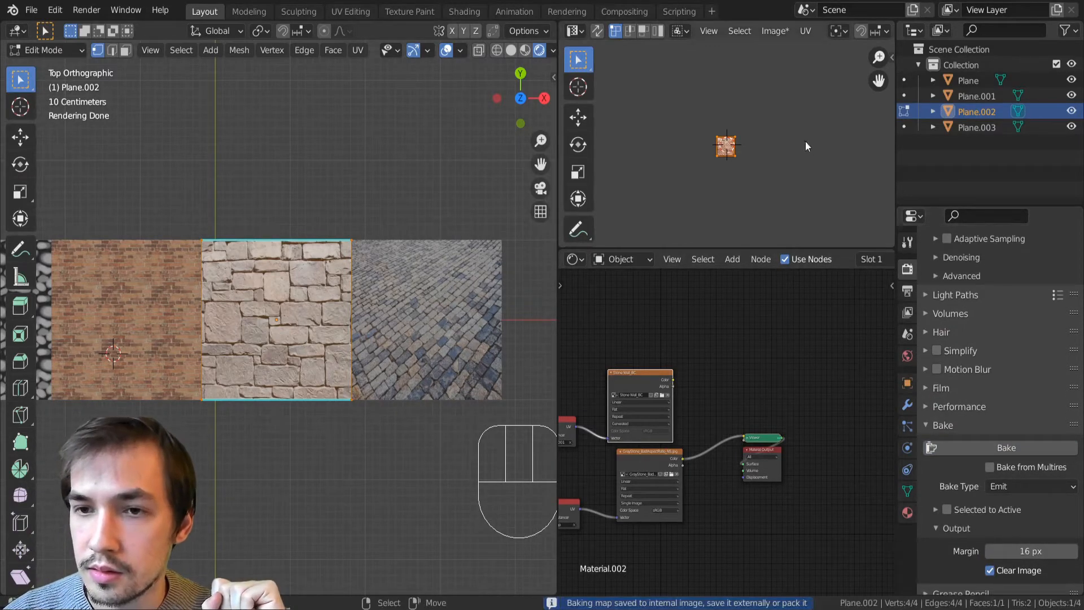
{"action": "scroll", "coordinate": [716, 163], "scroll_direction": "up", "scroll_amount": 10}
{"action": "scroll", "coordinate": [733, 106], "scroll_direction": "down", "scroll_amount": 4}
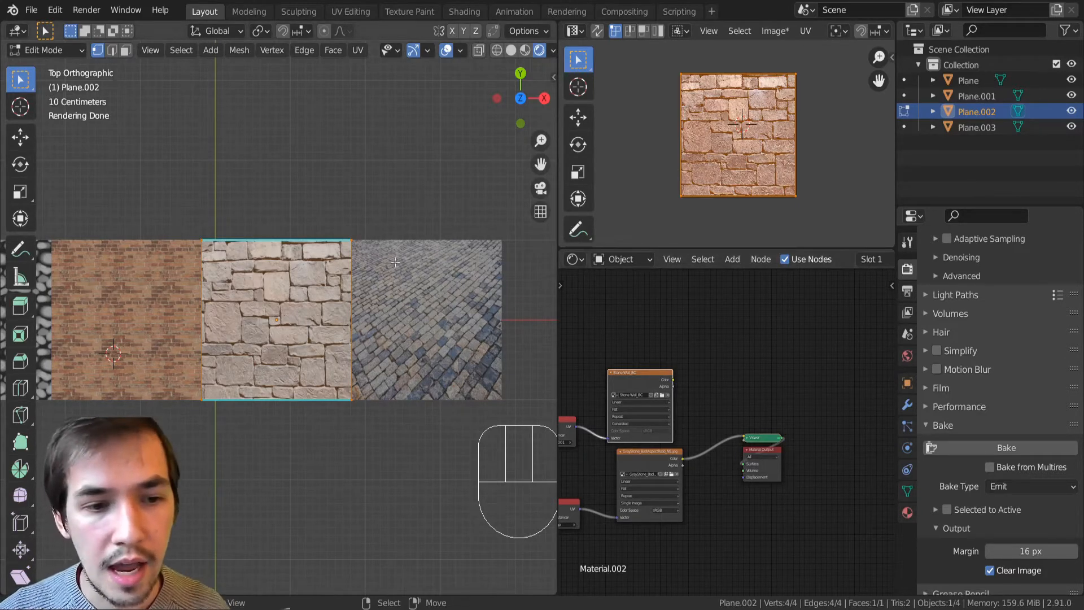
Step: Route the Stone Wall_BC texture to the material output and scale the plane's UVs by 3 so the texture tiles
{"action": "left_click", "coordinate": [654, 384], "text": "ctrl+shift"}
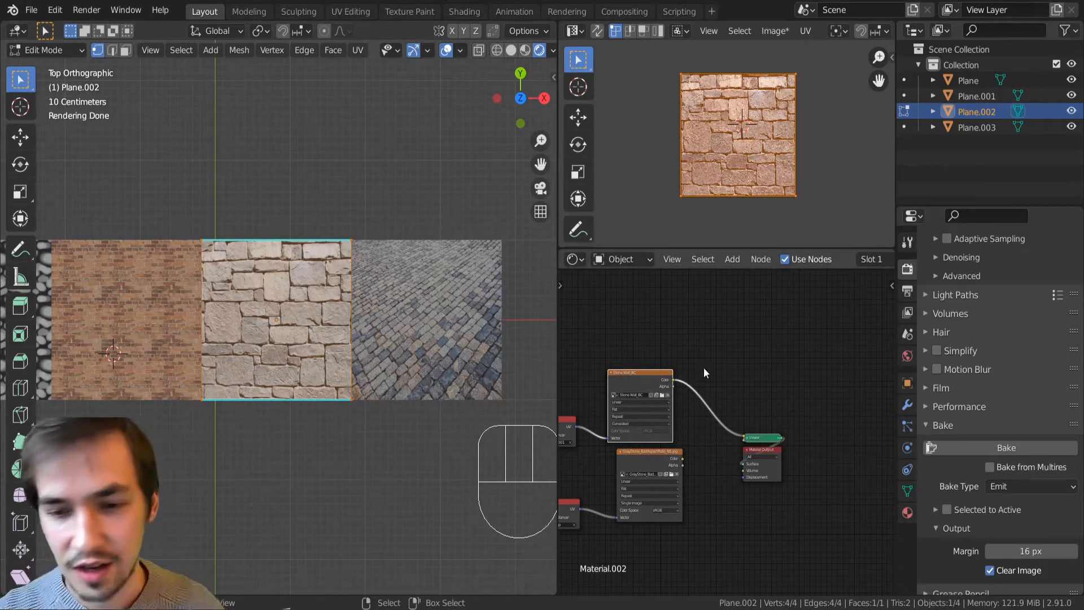
{"action": "key", "text": "shift+a"}
{"action": "mouse_move", "coordinate": [703, 371]}
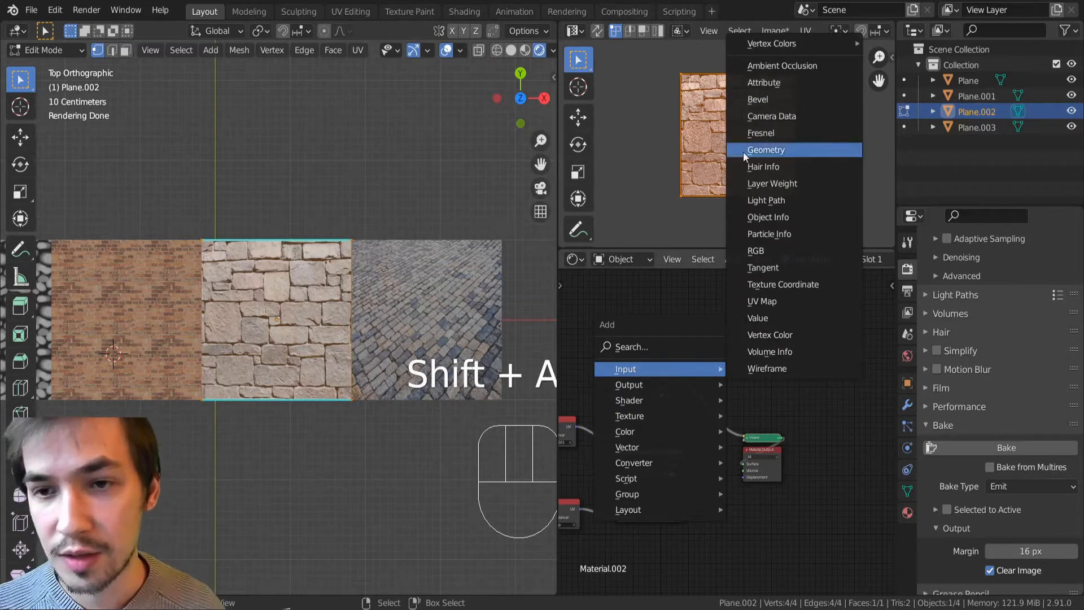
{"action": "middle_click_drag", "start_coordinate": [738, 163], "coordinate": [735, 171]}
{"action": "key", "text": "s"}
{"action": "key", "text": "3"}
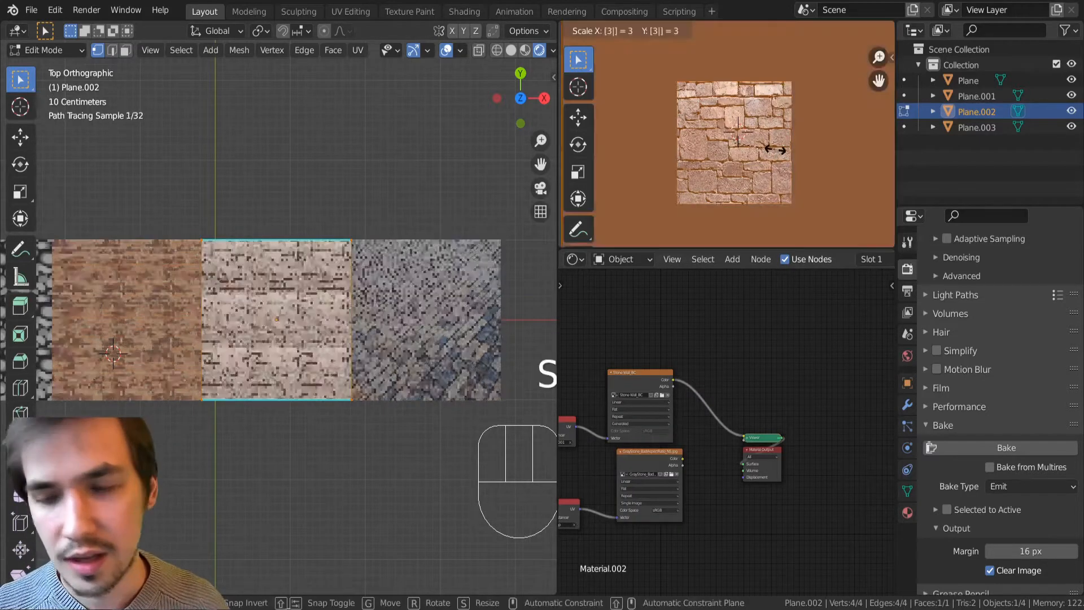
{"action": "key", "text": "Return"}
{"action": "scroll", "coordinate": [743, 102], "scroll_direction": "down", "scroll_amount": 3}
{"action": "left_click", "coordinate": [619, 143]}
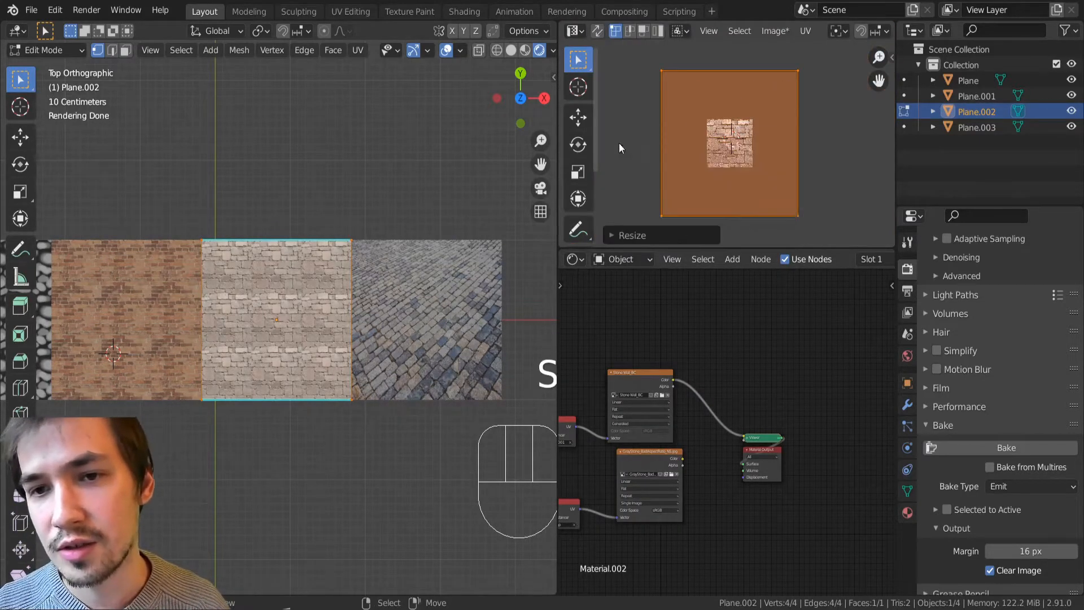
Step: Switch the UV Editor area to the Image Editor and inspect the edges of the Stone Wall_BC image
{"action": "scroll", "coordinate": [575, 159], "scroll_direction": "down", "scroll_amount": 4}
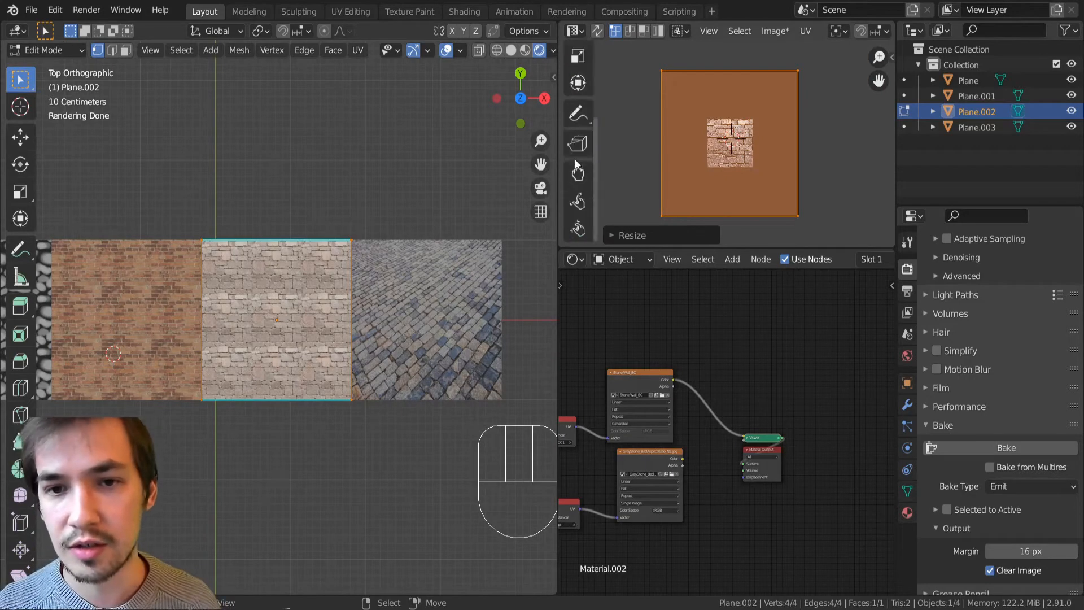
{"action": "scroll", "coordinate": [725, 167], "scroll_direction": "up", "scroll_amount": 2}
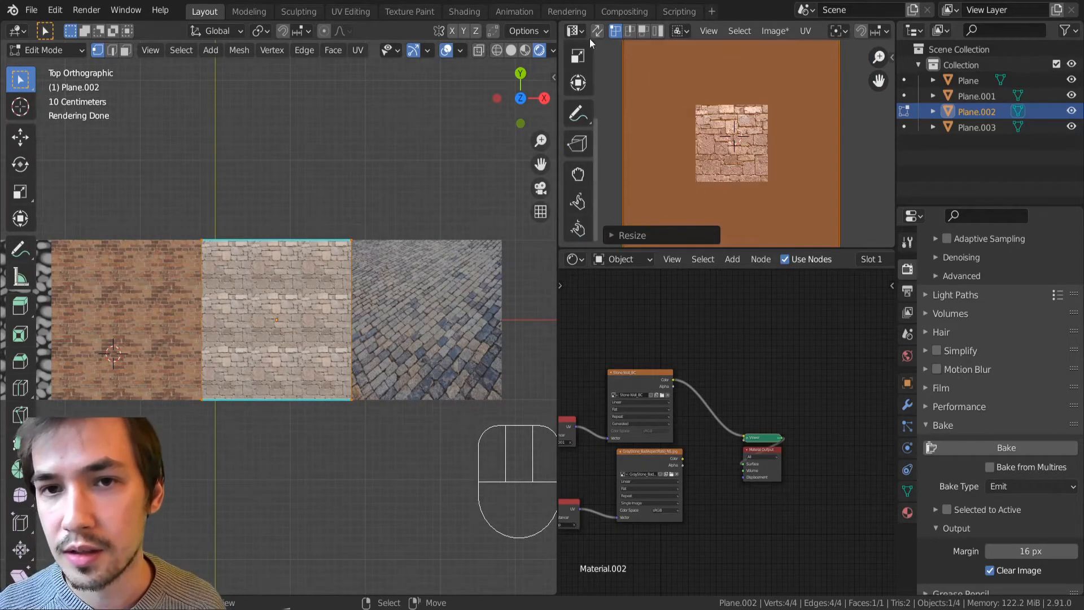
{"action": "left_click", "coordinate": [580, 36]}
{"action": "key", "text": "i"}
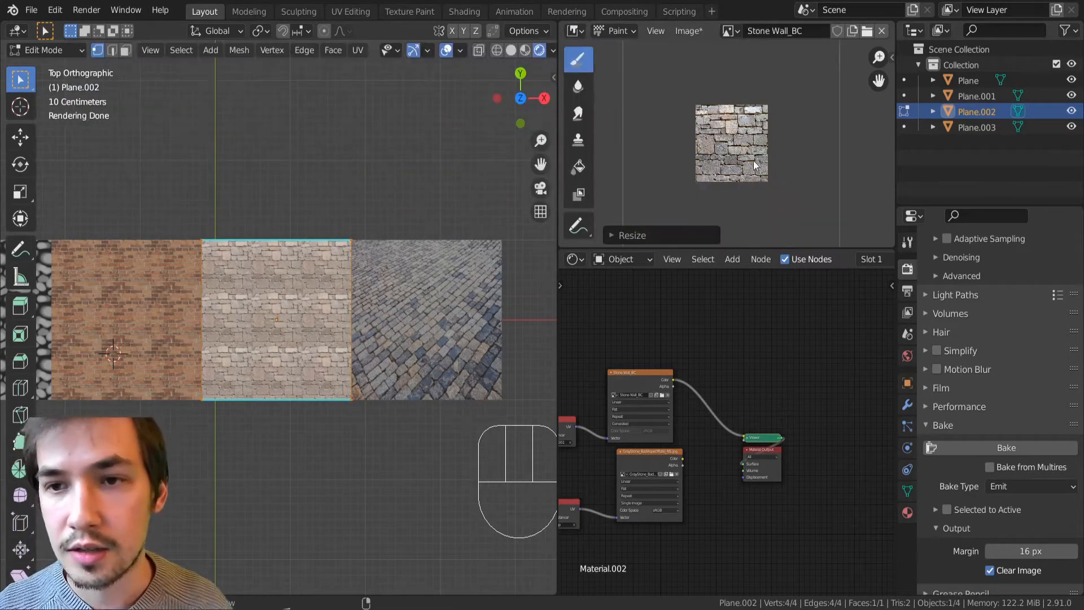
{"action": "scroll", "coordinate": [723, 144], "scroll_direction": "up", "scroll_amount": 2}
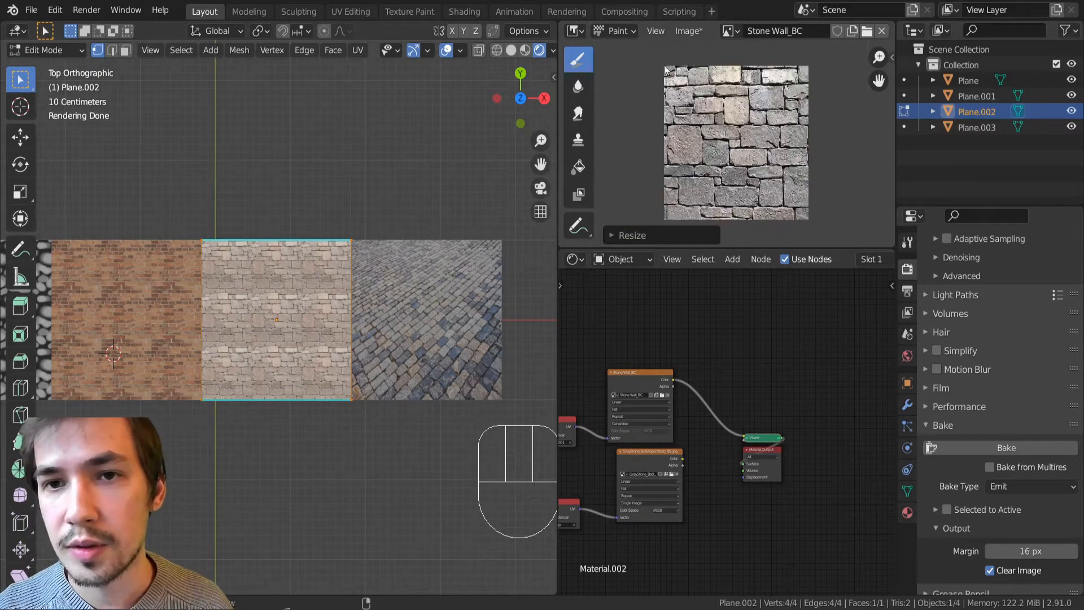
{"action": "scroll", "coordinate": [730, 152], "scroll_direction": "up", "scroll_amount": 2}
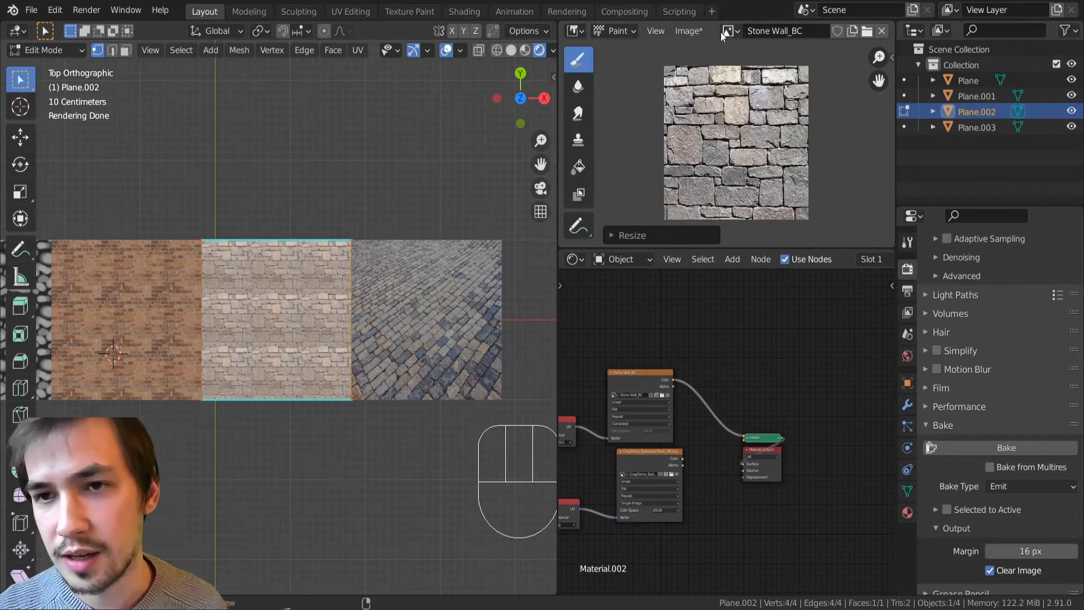
Step: Frame the tiled plane, switch it to Texture Paint mode and display it in Material Preview shading
{"action": "key", "text": "KP_Decimal"}
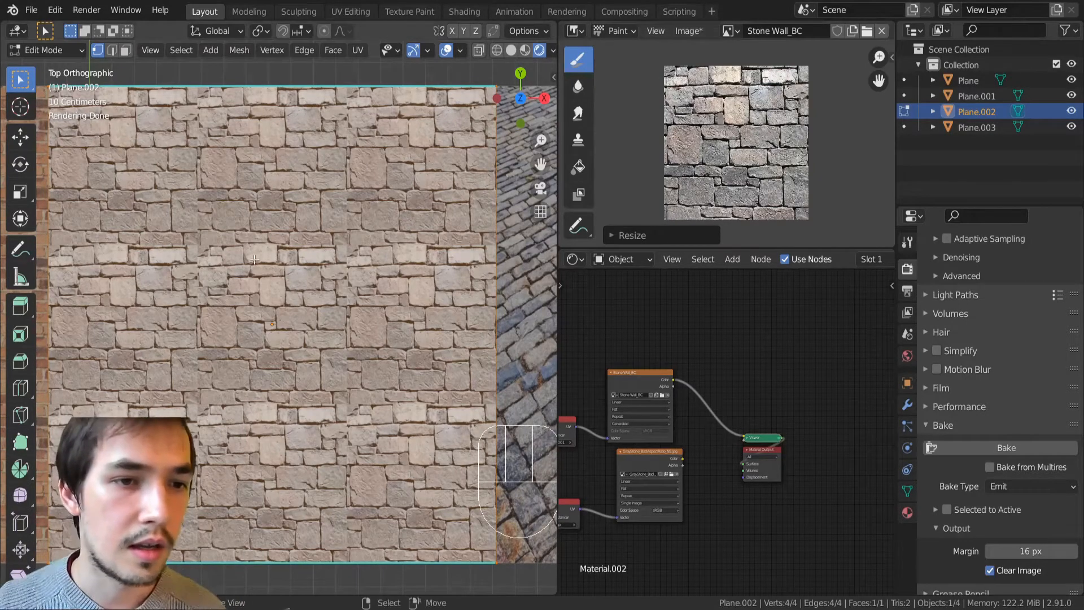
{"action": "key", "text": "Tab"}
{"action": "key", "text": "z"}
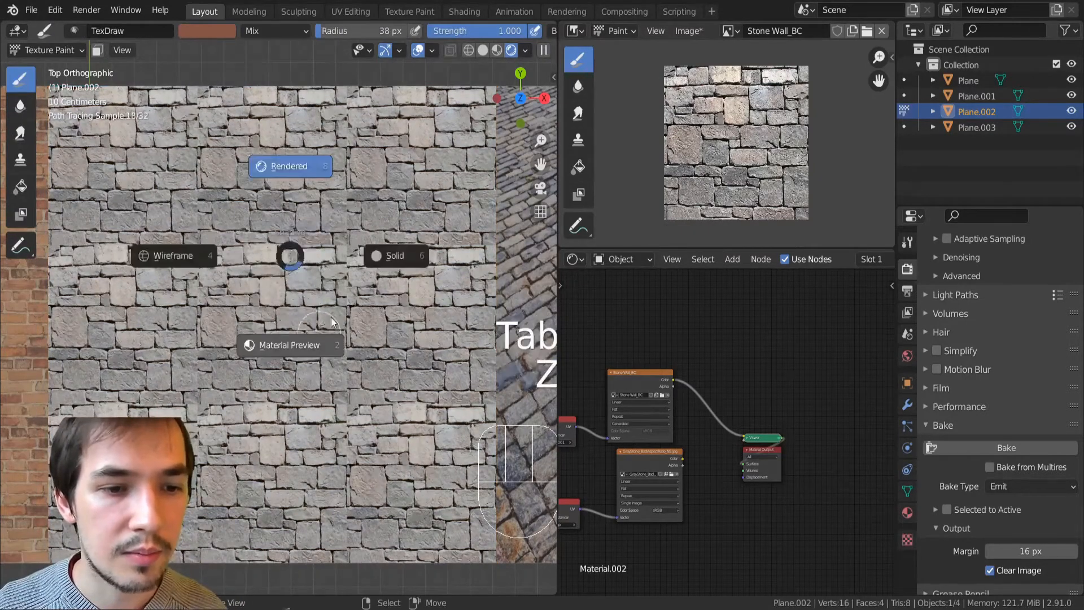
{"action": "left_click", "coordinate": [300, 347]}
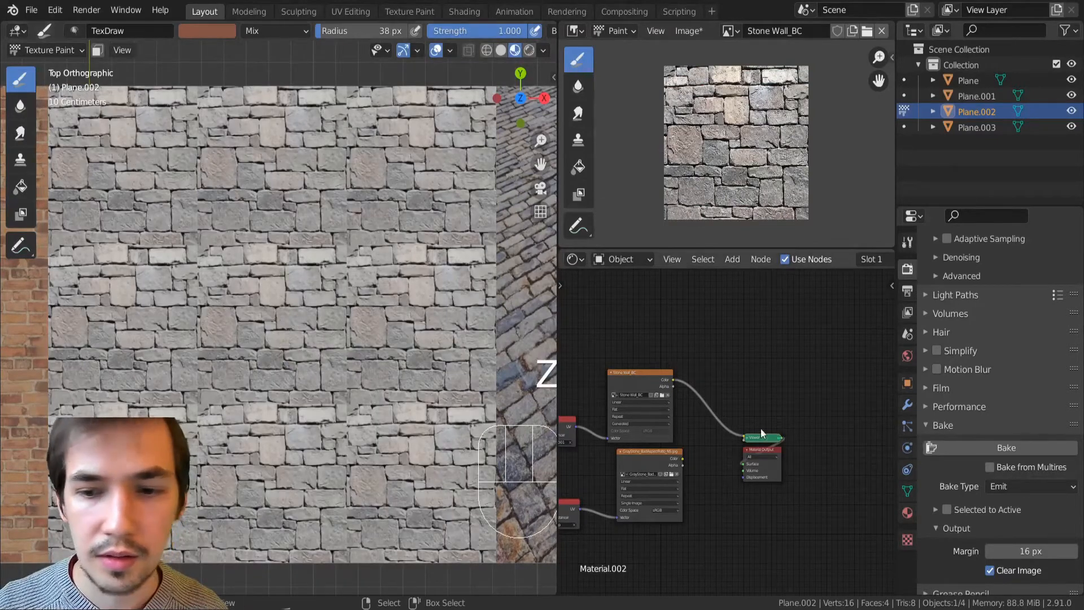
Step: Compare the GrayStone_BadAspectRatio_NS.jpg texture with Stone Wall_BC on the plane, finishing with Stone Wall_BC routed to the material output
{"action": "scroll", "coordinate": [678, 452], "scroll_direction": "up", "scroll_amount": 2}
{"action": "left_click", "coordinate": [667, 470], "text": "ctrl+shift"}
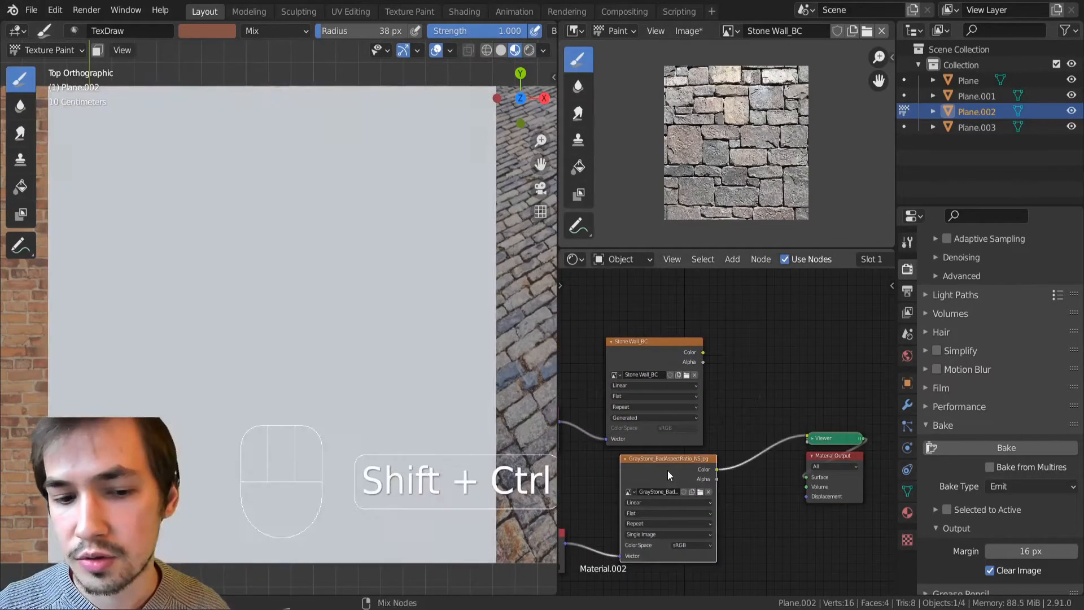
{"action": "left_click", "coordinate": [679, 350], "text": "ctrl+shift"}
{"action": "left_click_drag", "start_coordinate": [717, 470], "coordinate": [806, 477]}
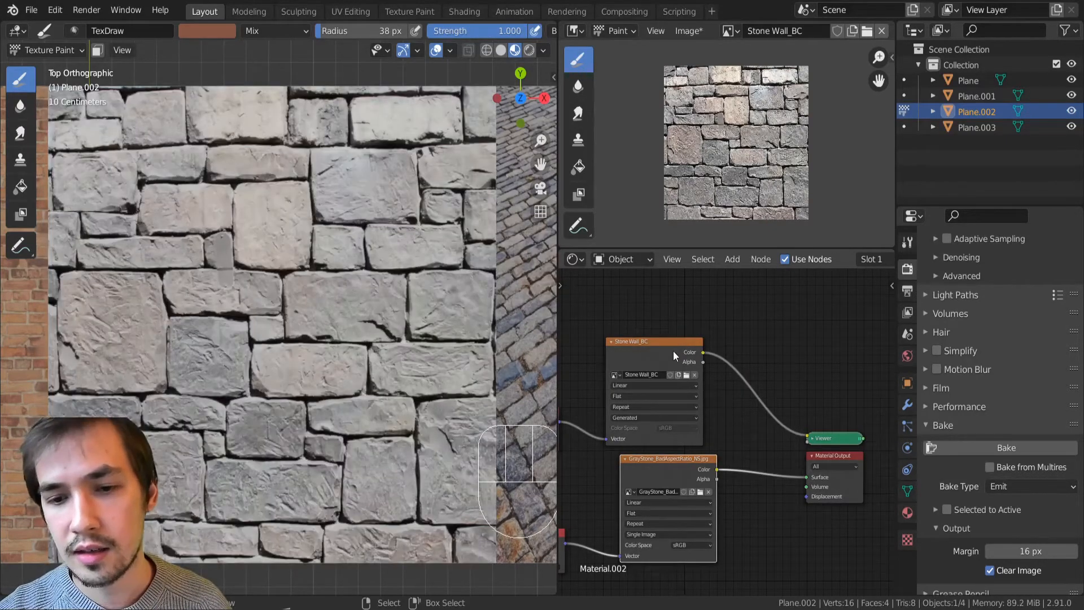
{"action": "left_click", "coordinate": [673, 351], "text": "ctrl+shift"}
{"action": "left_click", "coordinate": [685, 355], "text": "ctrl+shift"}
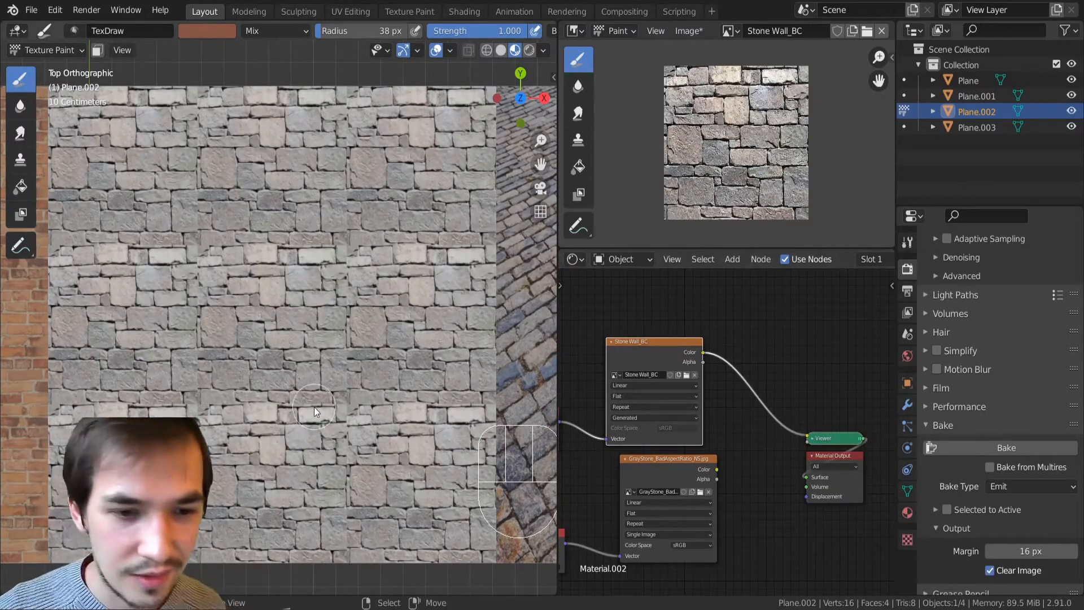
Step: With the Clone brush at a 62 px radius, clone stones from the rows above over the texture's horizontal seam
{"action": "scroll", "coordinate": [315, 406], "scroll_direction": "up", "scroll_amount": 3}
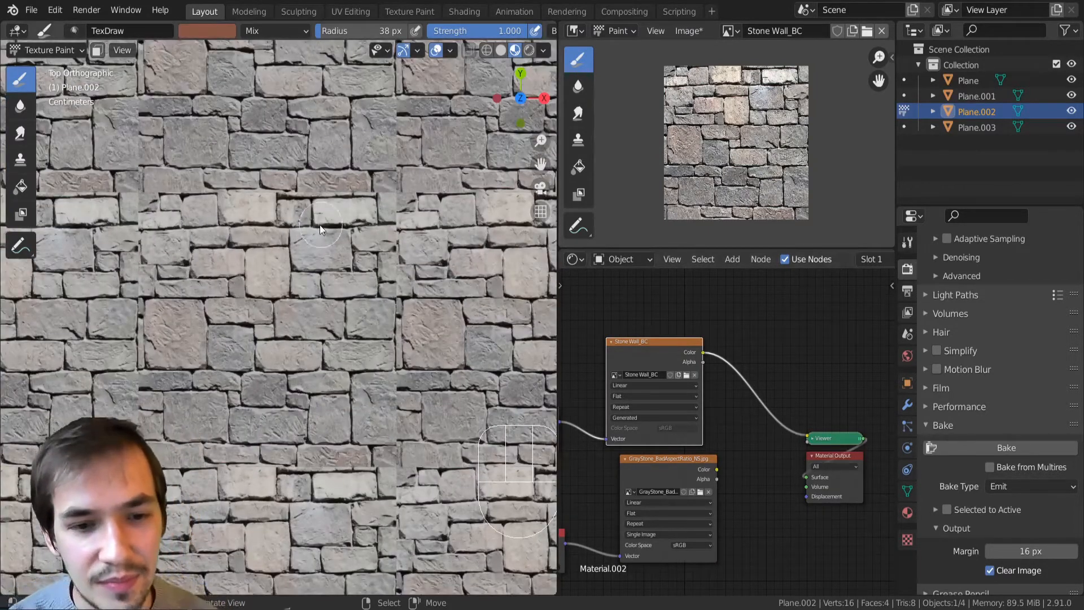
{"action": "middle_click_drag", "start_coordinate": [319, 224], "coordinate": [265, 197], "text": "shift"}
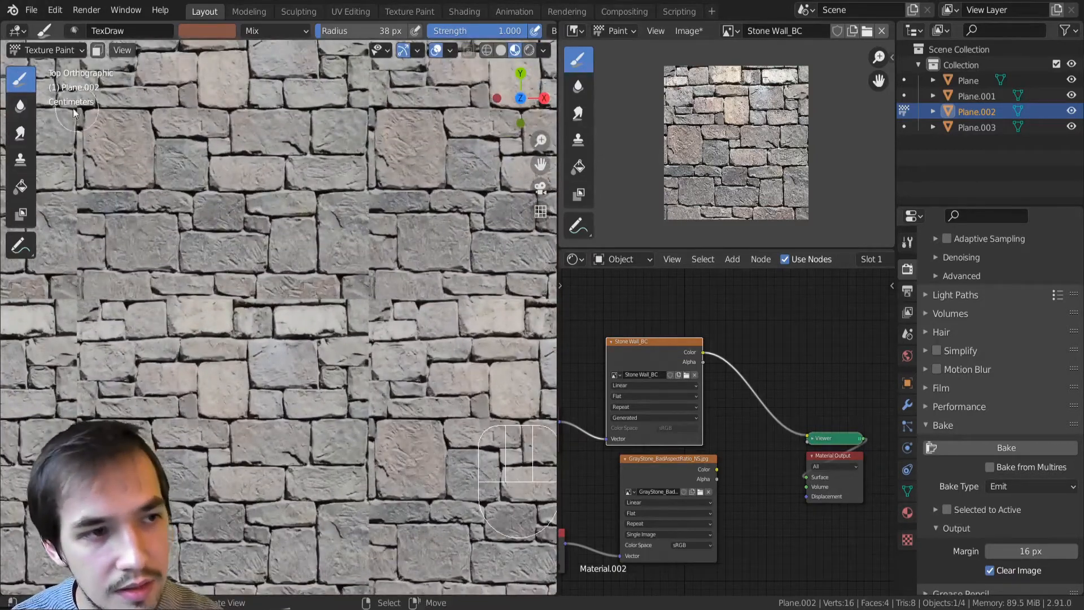
{"action": "left_click", "coordinate": [20, 160]}
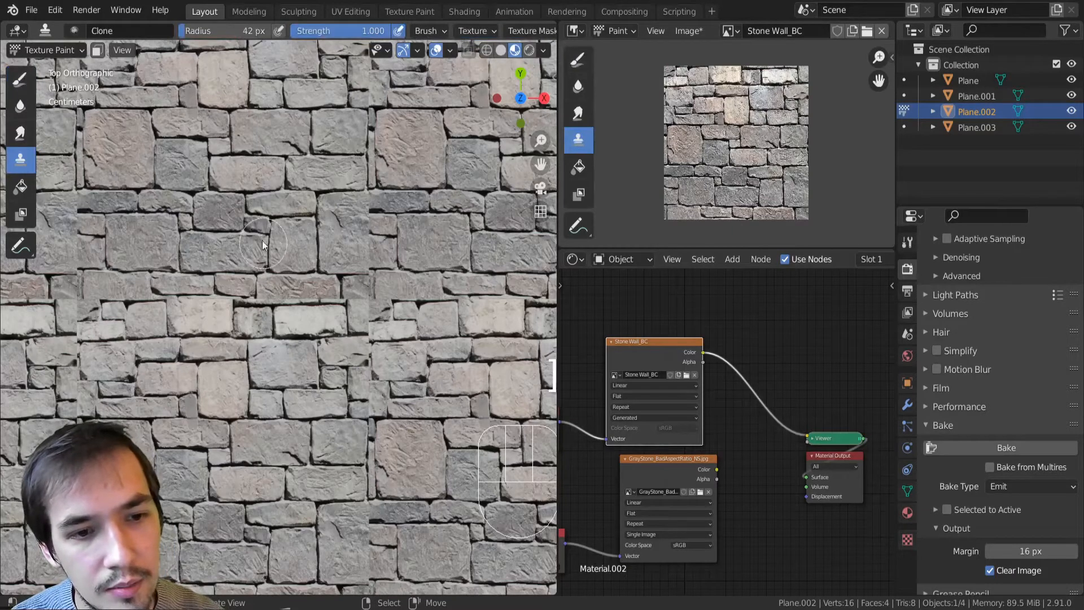
{"action": "key", "text": "bracketright"}
{"action": "key", "text": "bracketright"}
{"action": "key", "text": "bracketright"}
{"action": "key", "text": "bracketright"}
{"action": "key", "text": "bracketright"}
{"action": "left_click", "coordinate": [294, 216], "text": "ctrl"}
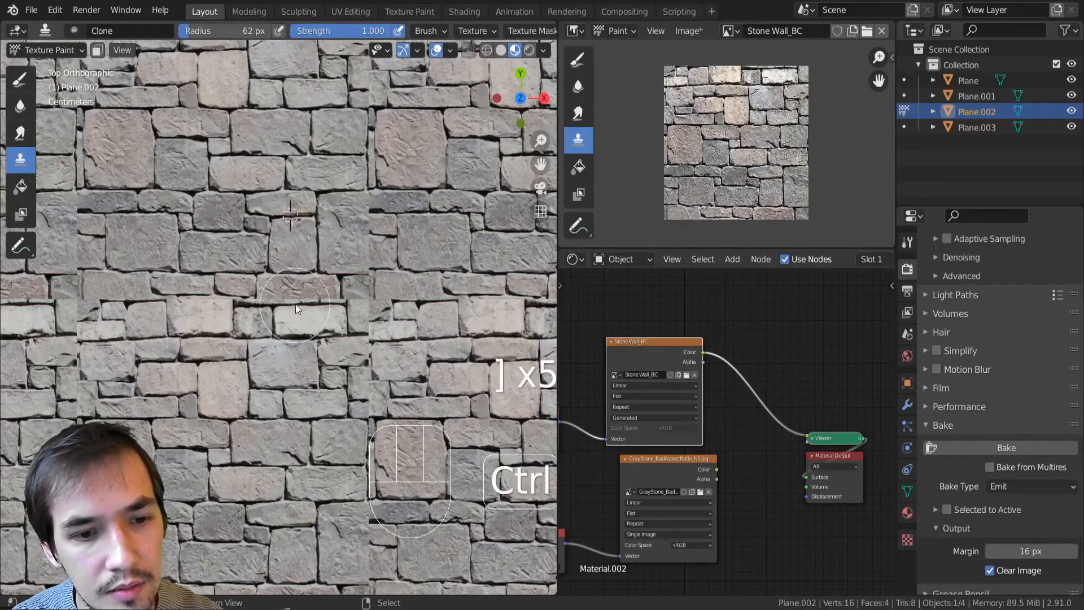
{"action": "left_click_drag", "start_coordinate": [296, 304], "coordinate": [330, 301]}
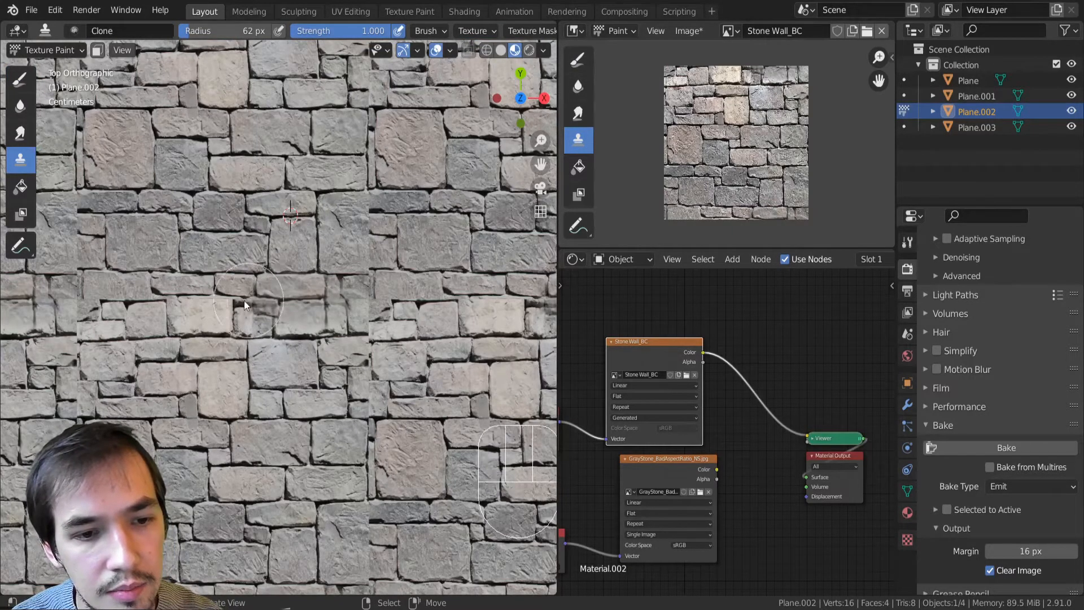
{"action": "left_click", "coordinate": [213, 228], "text": "ctrl"}
{"action": "mouse_move", "coordinate": [224, 296]}
{"action": "left_mouse_down"}
{"action": "mouse_move", "coordinate": [236, 297]}
{"action": "mouse_move", "coordinate": [219, 294]}
{"action": "left_mouse_up"}
Step: Reduce the Clone brush radius to 31 px and touch up the light stone on the horizontal seam from the area just below it
{"action": "key", "text": "bracketleft"}
{"action": "key", "text": "bracketleft"}
{"action": "key", "text": "bracketleft"}
{"action": "key", "text": "bracketleft"}
{"action": "key", "text": "bracketleft"}
{"action": "key", "text": "bracketleft"}
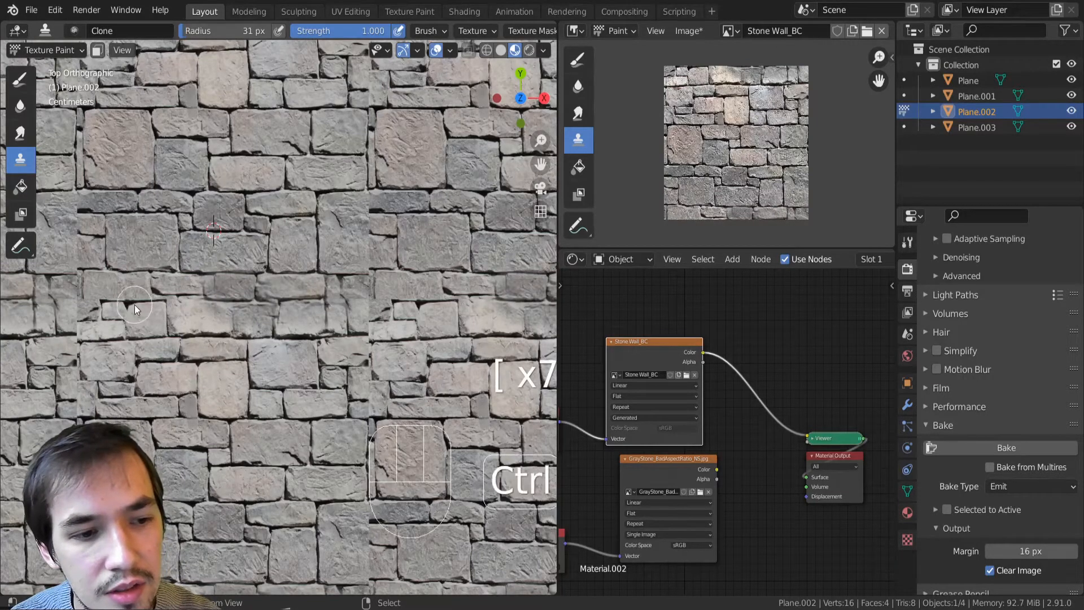
{"action": "left_click", "coordinate": [136, 303], "text": "ctrl"}
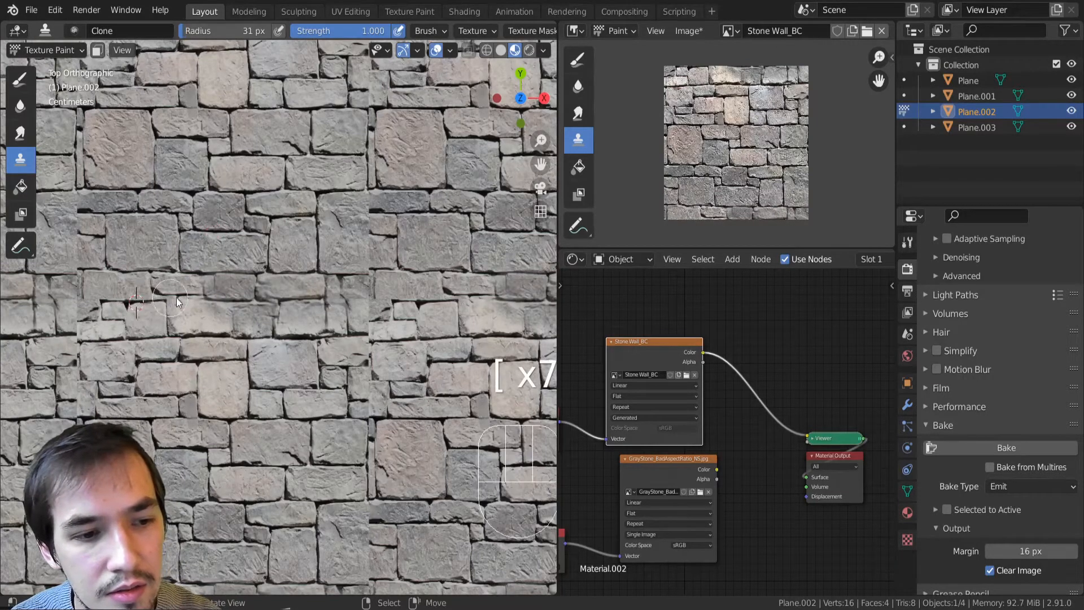
{"action": "left_click", "coordinate": [202, 333], "text": "ctrl"}
{"action": "mouse_move", "coordinate": [201, 293]}
{"action": "left_mouse_down"}
{"action": "mouse_move", "coordinate": [214, 301]}
{"action": "mouse_move", "coordinate": [201, 299]}
{"action": "left_mouse_up"}
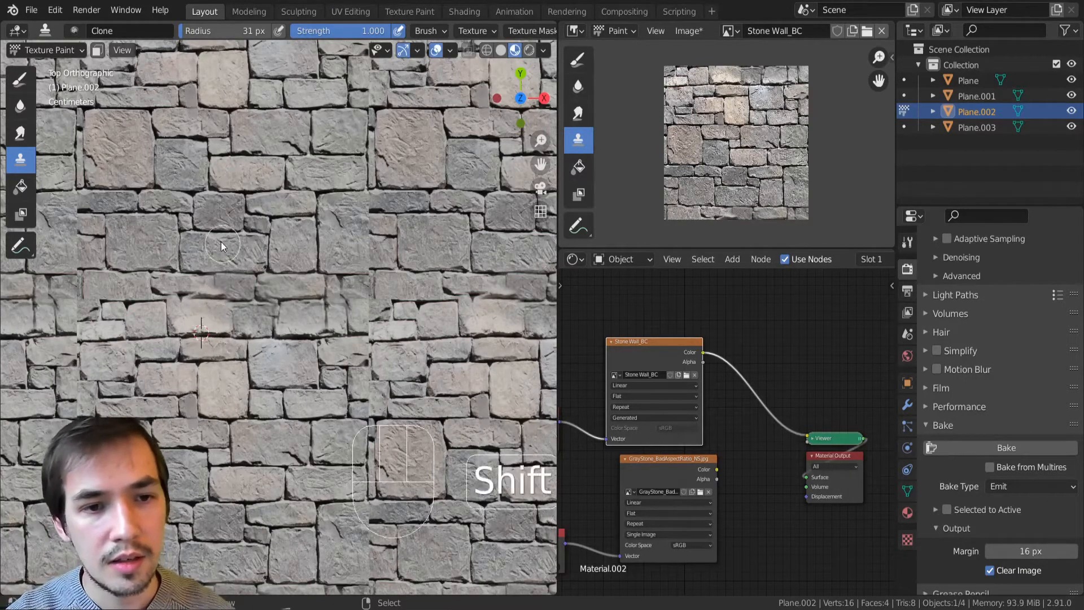
Step: Enlarge the Clone brush radius to 55 px, sample a mortar joint between stones and clone it over the texture's vertical seam
{"action": "middle_click_drag", "start_coordinate": [221, 242], "coordinate": [226, 361], "text": "shift"}
{"action": "middle_click_drag", "start_coordinate": [226, 362], "coordinate": [318, 414], "text": "shift"}
{"action": "middle_click_drag", "start_coordinate": [317, 414], "coordinate": [306, 388], "text": "ctrl"}
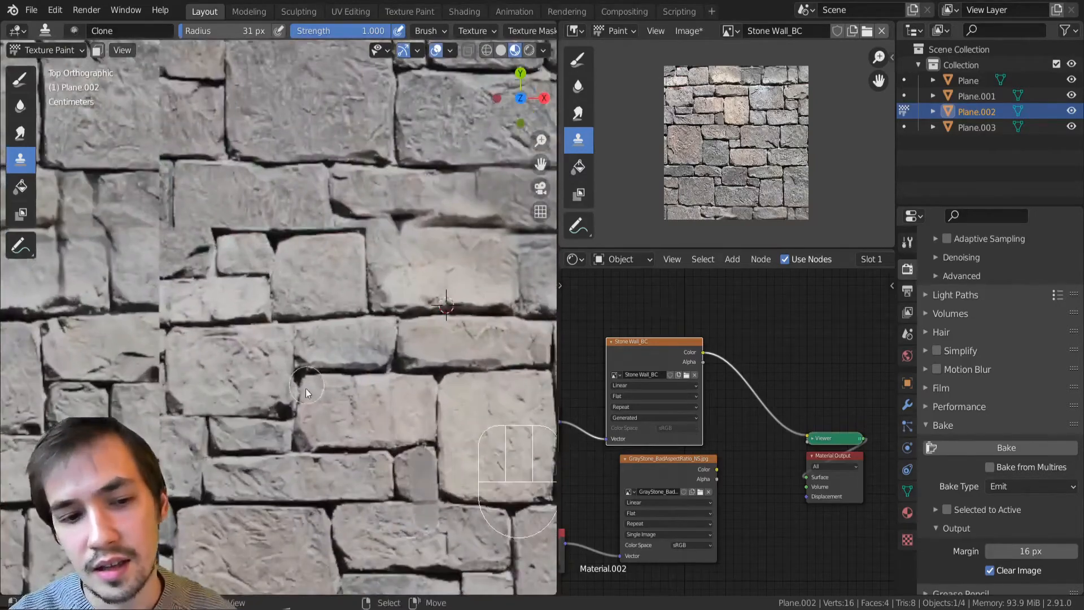
{"action": "key", "text": "bracketright"}
{"action": "key", "text": "bracketright"}
{"action": "key", "text": "bracketright"}
{"action": "key", "text": "bracketright"}
{"action": "key", "text": "bracketright"}
{"action": "key", "text": "bracketright"}
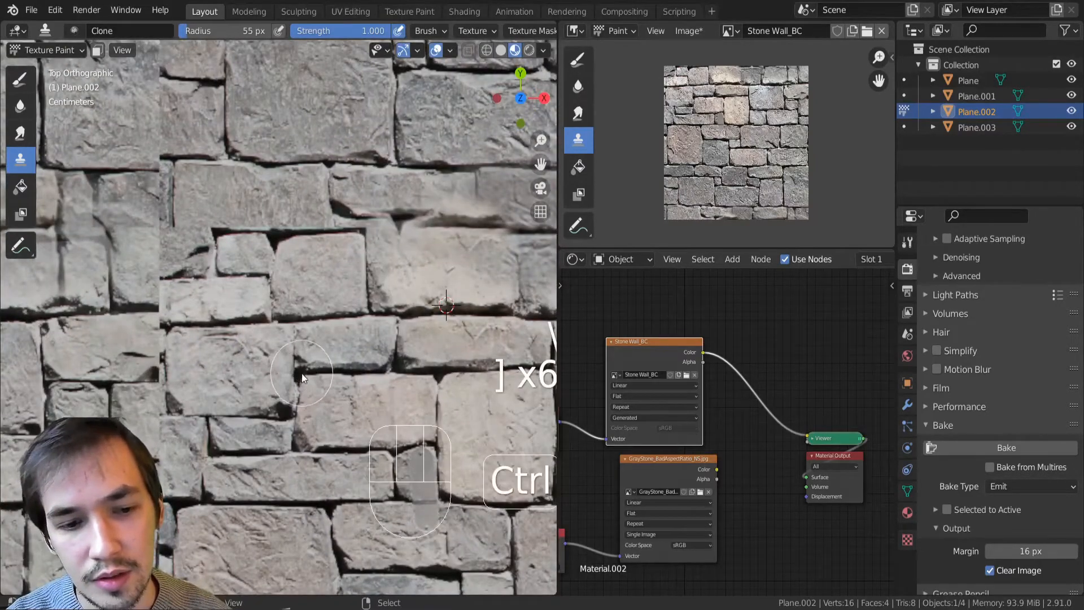
{"action": "left_click", "coordinate": [299, 372], "text": "ctrl"}
{"action": "mouse_move", "coordinate": [299, 374]}
{"action": "middle_mouse_down", "text": "shift"}
{"action": "mouse_move", "coordinate": [262, 252]}
{"action": "mouse_move", "coordinate": [295, 361]}
{"action": "mouse_move", "coordinate": [279, 320]}
{"action": "mouse_move", "coordinate": [235, 280]}
{"action": "middle_mouse_up", "text": "shift"}
{"action": "left_click", "coordinate": [231, 313]}
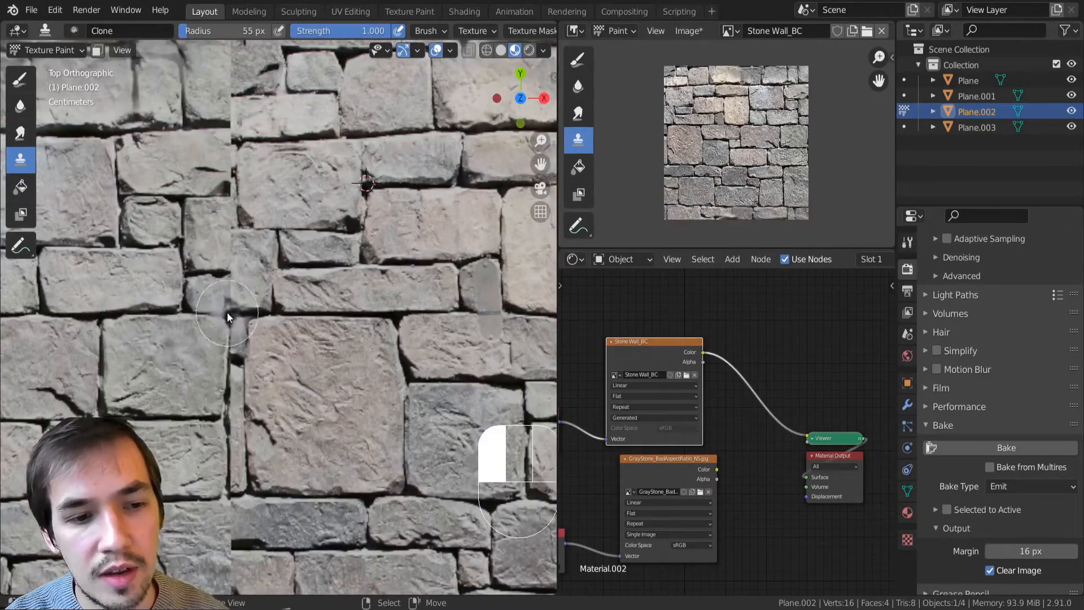
{"action": "mouse_move", "coordinate": [233, 275]}
{"action": "left_mouse_down"}
{"action": "mouse_move", "coordinate": [204, 272]}
{"action": "mouse_move", "coordinate": [214, 275]}
{"action": "left_mouse_up"}
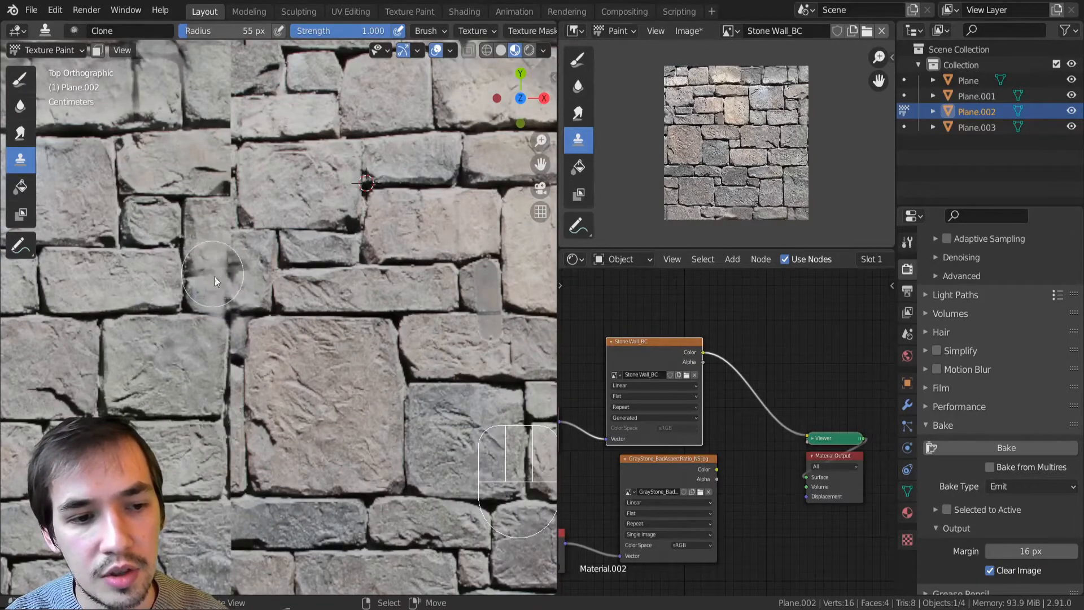
{"action": "middle_click_drag", "start_coordinate": [253, 269], "coordinate": [262, 362], "text": "ctrl"}
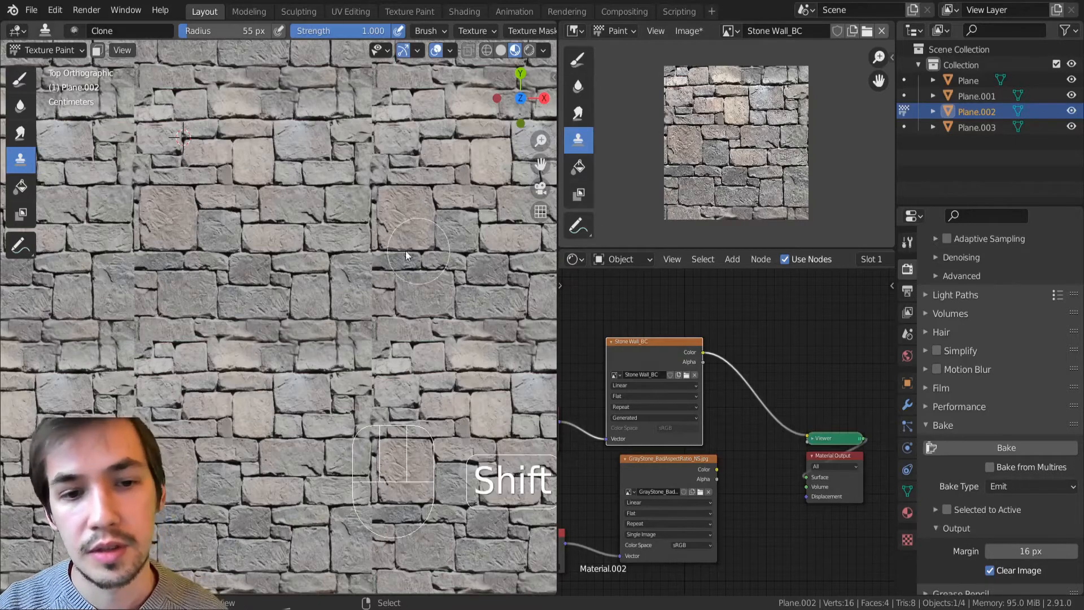
Step: Clone nearby stone and mortar texture over the vertical tile seam beside the dark grey stone, using a 61 px brush
{"action": "mouse_move", "coordinate": [405, 250]}
{"action": "middle_mouse_down", "text": "shift"}
{"action": "mouse_move", "coordinate": [283, 294]}
{"action": "mouse_move", "coordinate": [264, 220]}
{"action": "mouse_move", "coordinate": [161, 291]}
{"action": "middle_mouse_up", "text": "shift"}
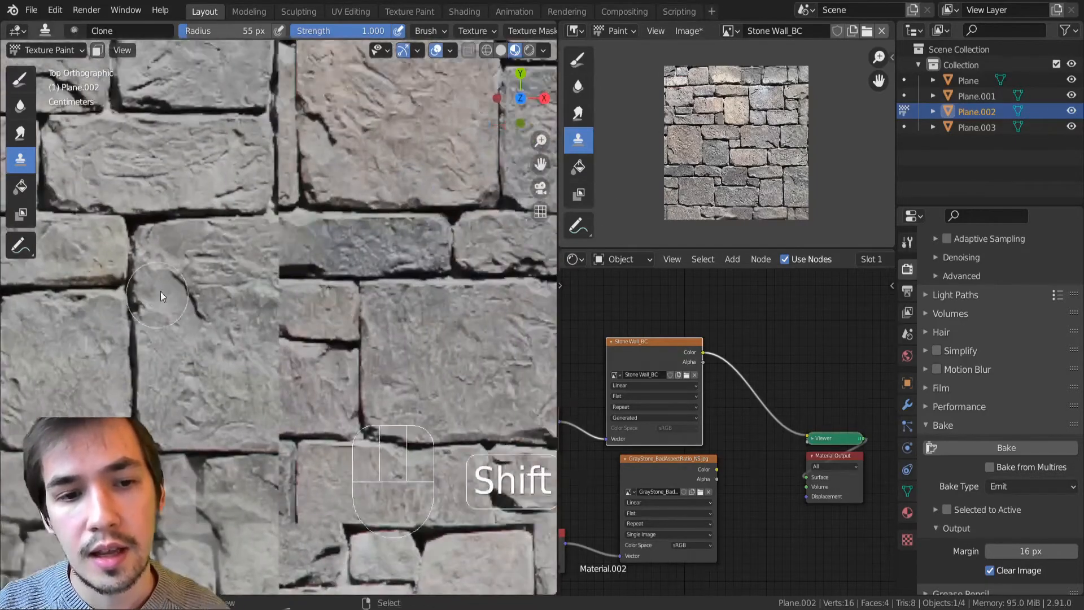
{"action": "left_click", "coordinate": [278, 274], "text": "ctrl"}
{"action": "left_click", "coordinate": [356, 206], "text": "ctrl"}
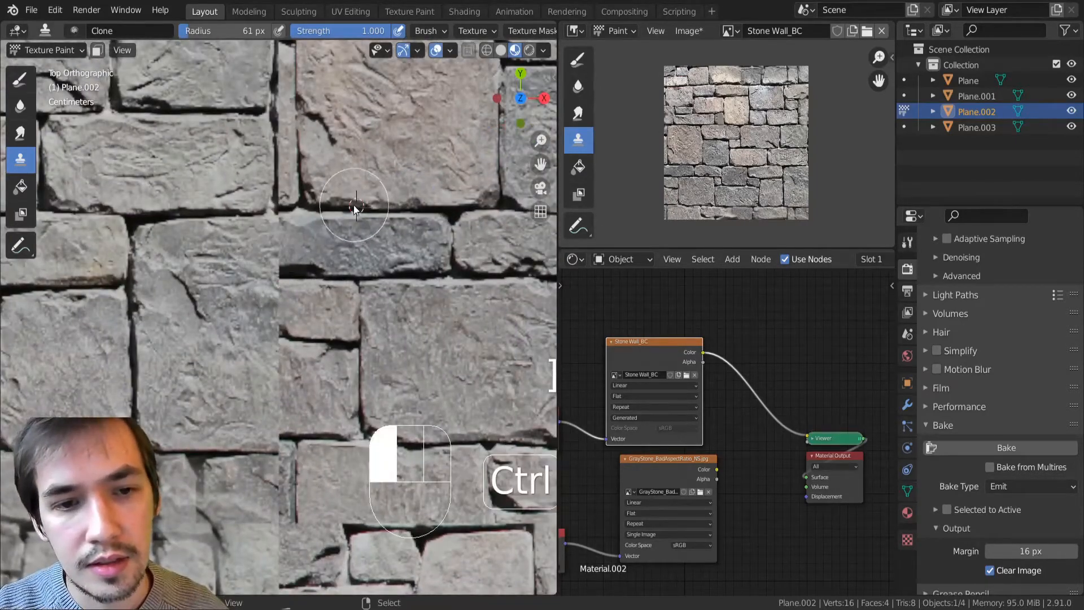
{"action": "left_click", "coordinate": [286, 273]}
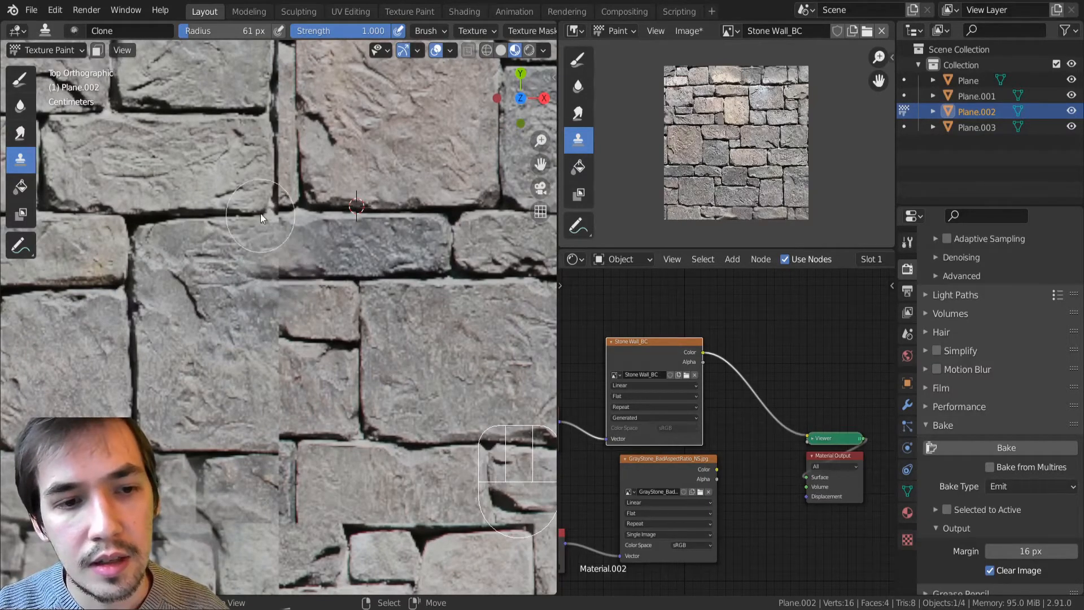
{"action": "left_click", "coordinate": [279, 145], "text": "ctrl"}
{"action": "left_click_drag", "start_coordinate": [259, 249], "coordinate": [270, 262]}
Step: Sample neighbouring stones and their horizontal joint, and clone them across the seam just below the dark grey stone
{"action": "middle_click_drag", "start_coordinate": [284, 262], "coordinate": [365, 244], "text": "shift"}
{"action": "left_click", "coordinate": [414, 324], "text": "ctrl"}
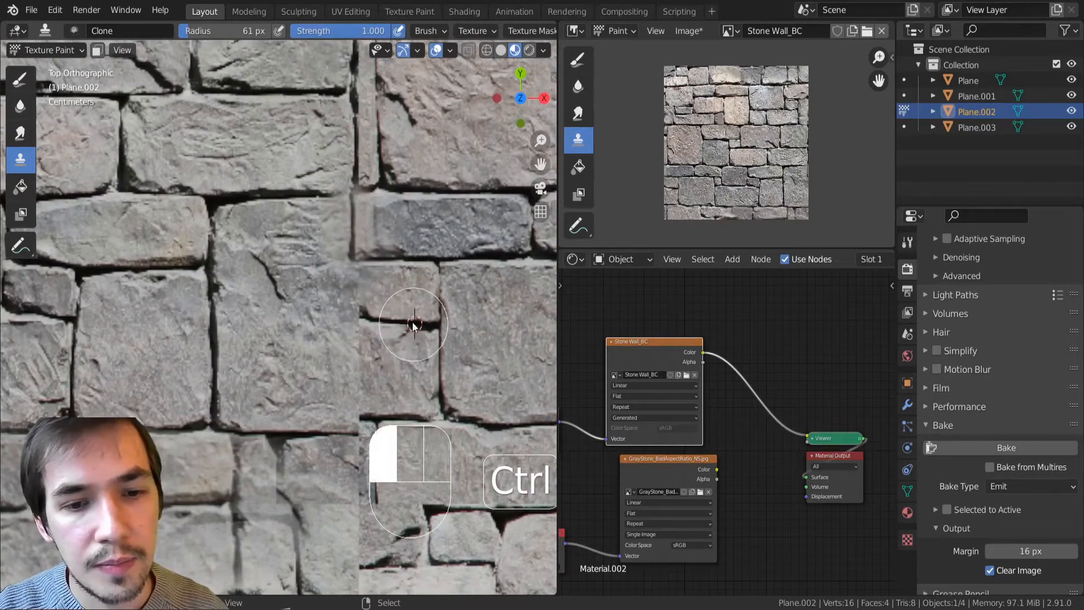
{"action": "left_click_drag", "start_coordinate": [359, 321], "coordinate": [272, 318]}
{"action": "left_click", "coordinate": [409, 325], "text": "ctrl"}
{"action": "mouse_move", "coordinate": [320, 338]}
{"action": "middle_mouse_down", "text": "ctrl"}
{"action": "mouse_move", "coordinate": [346, 391]}
{"action": "mouse_move", "coordinate": [320, 329]}
{"action": "mouse_move", "coordinate": [231, 271]}
{"action": "middle_mouse_up", "text": "ctrl"}
{"action": "left_click", "coordinate": [115, 275], "text": "ctrl"}
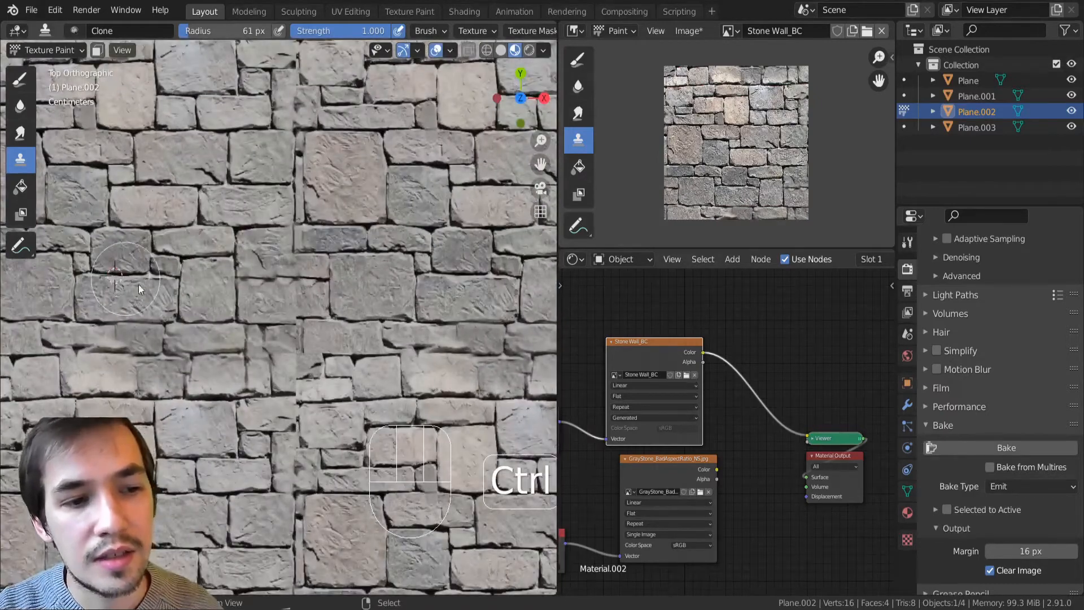
{"action": "left_click_drag", "start_coordinate": [260, 278], "coordinate": [315, 288]}
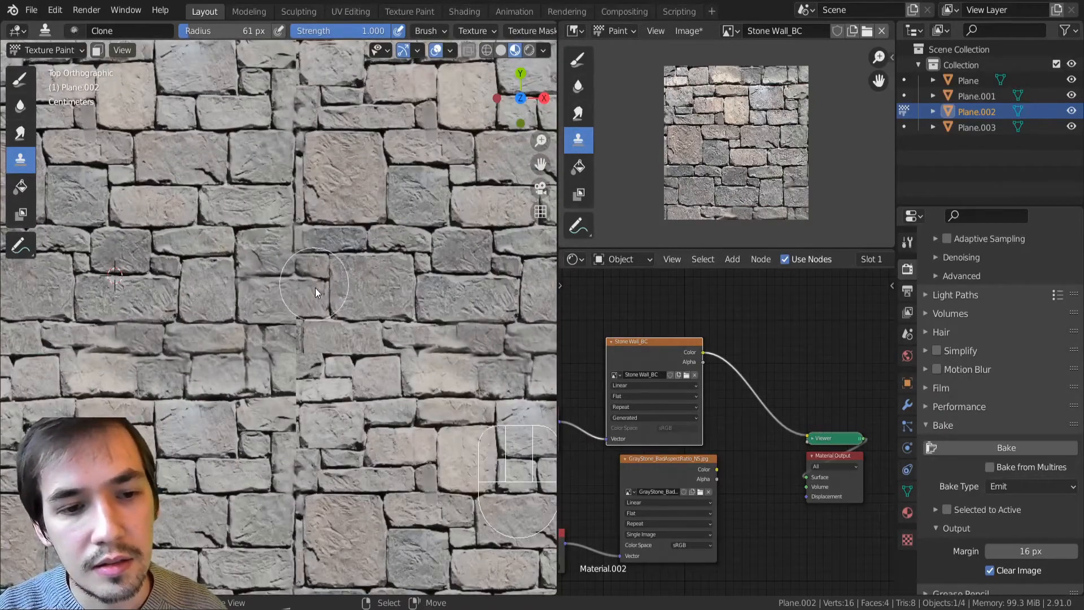
Step: Shrink the clone brush to 43 px and clone the grey-blue stone's texture over the upper part of the tile
{"action": "mouse_move", "coordinate": [315, 288]}
{"action": "middle_mouse_down", "text": "ctrl"}
{"action": "mouse_move", "coordinate": [232, 283]}
{"action": "mouse_move", "coordinate": [353, 329]}
{"action": "mouse_move", "coordinate": [371, 371]}
{"action": "mouse_move", "coordinate": [315, 338]}
{"action": "mouse_move", "coordinate": [360, 462]}
{"action": "mouse_move", "coordinate": [249, 226]}
{"action": "mouse_move", "coordinate": [212, 337]}
{"action": "mouse_move", "coordinate": [293, 442]}
{"action": "mouse_move", "coordinate": [301, 387]}
{"action": "mouse_move", "coordinate": [261, 295]}
{"action": "middle_mouse_up", "text": "ctrl"}
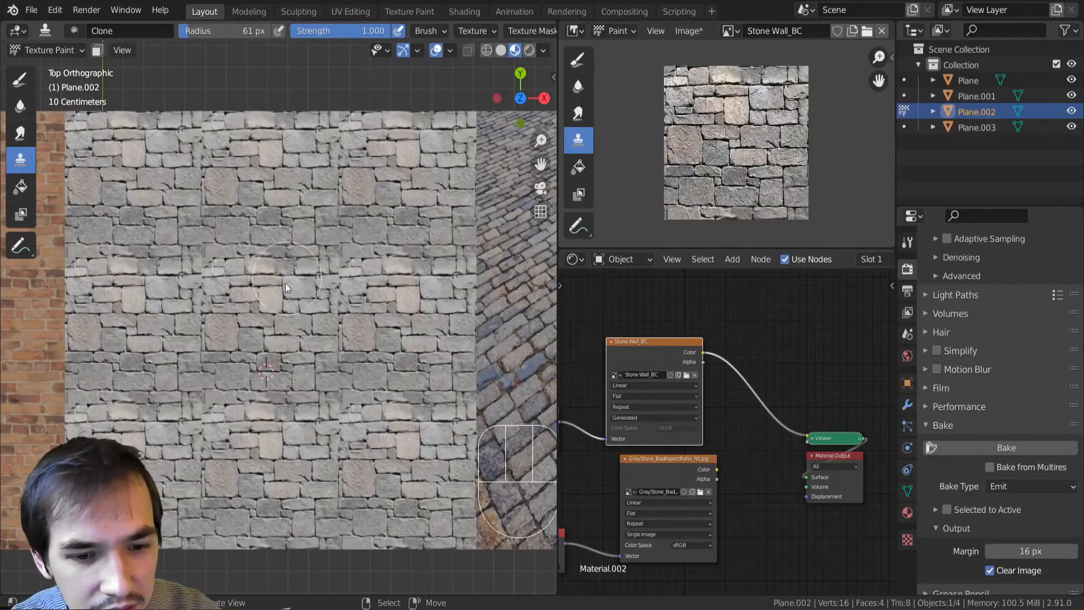
{"action": "middle_click_drag", "start_coordinate": [286, 283], "coordinate": [243, 341], "text": "ctrl"}
{"action": "key", "text": "bracketleft"}
{"action": "key", "text": "bracketleft"}
{"action": "key", "text": "bracketleft"}
{"action": "key", "text": "bracketleft"}
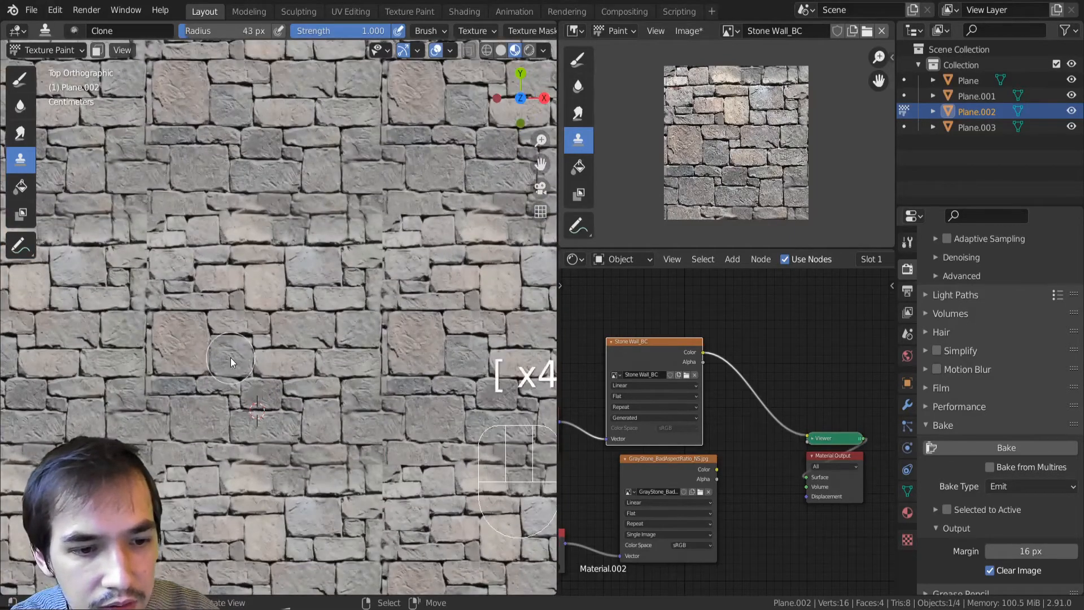
{"action": "left_click", "coordinate": [231, 357], "text": "ctrl"}
{"action": "mouse_move", "coordinate": [239, 233]}
{"action": "left_mouse_down"}
{"action": "mouse_move", "coordinate": [256, 235]}
{"action": "mouse_move", "coordinate": [259, 250]}
{"action": "mouse_move", "coordinate": [293, 233]}
{"action": "mouse_move", "coordinate": [294, 252]}
{"action": "mouse_move", "coordinate": [302, 245]}
{"action": "left_mouse_up"}
Step: Reduce the clone brush radius to 24 px and sample the large beige stone as the clone source
{"action": "key", "text": "bracketleft"}
{"action": "key", "text": "bracketleft"}
{"action": "key", "text": "bracketleft"}
{"action": "key", "text": "bracketleft"}
{"action": "key", "text": "bracketleft"}
{"action": "key", "text": "bracketleft"}
{"action": "key", "text": "bracketleft"}
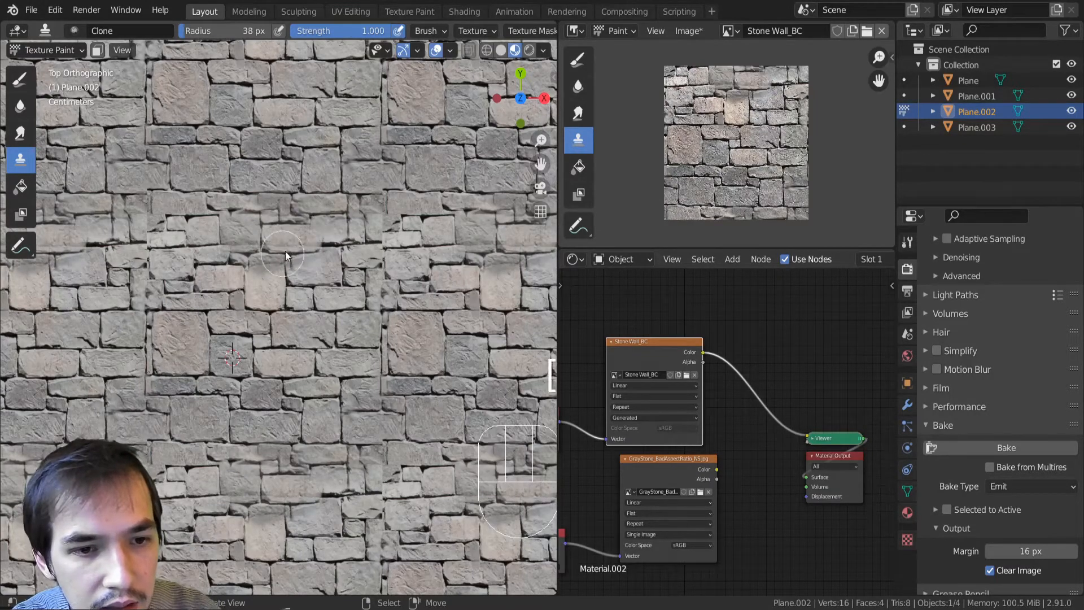
{"action": "left_click", "coordinate": [266, 294], "text": "ctrl"}
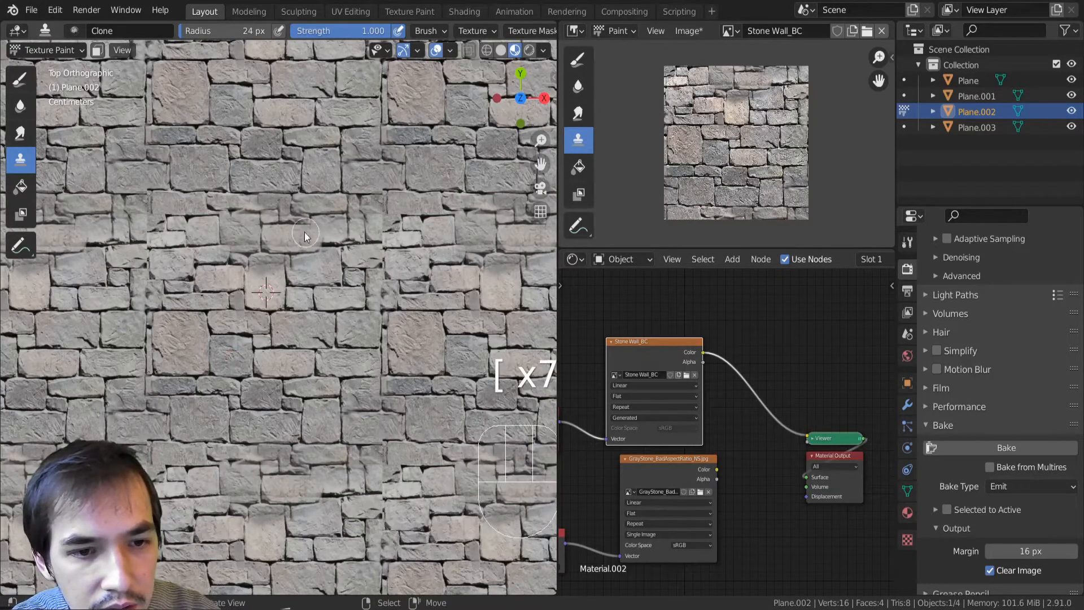
Step: Enlarge the clone brush to 31 px and clone sampled stone texture over the smudged area above the beige stone
{"action": "mouse_move", "coordinate": [275, 258]}
{"action": "middle_mouse_down", "text": "ctrl"}
{"action": "mouse_move", "coordinate": [256, 194]}
{"action": "mouse_move", "coordinate": [235, 320]}
{"action": "middle_mouse_up", "text": "ctrl"}
{"action": "left_click", "coordinate": [312, 325], "text": "ctrl"}
{"action": "key", "text": "bracketright"}
{"action": "key", "text": "bracketright"}
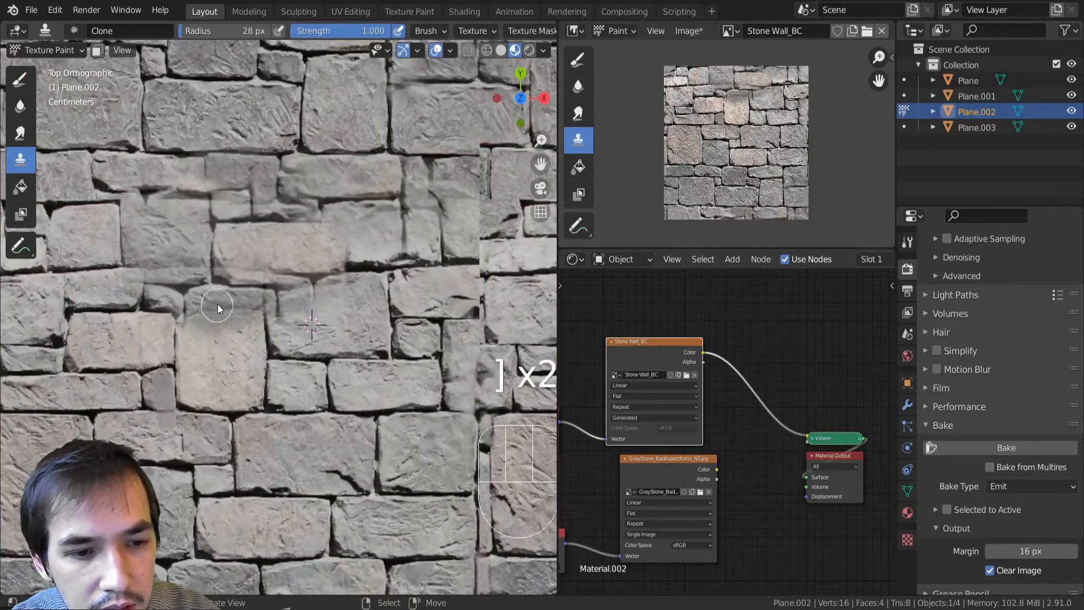
{"action": "key", "text": "bracketright"}
{"action": "key", "text": "bracketright"}
{"action": "left_click", "coordinate": [225, 323], "text": "ctrl"}
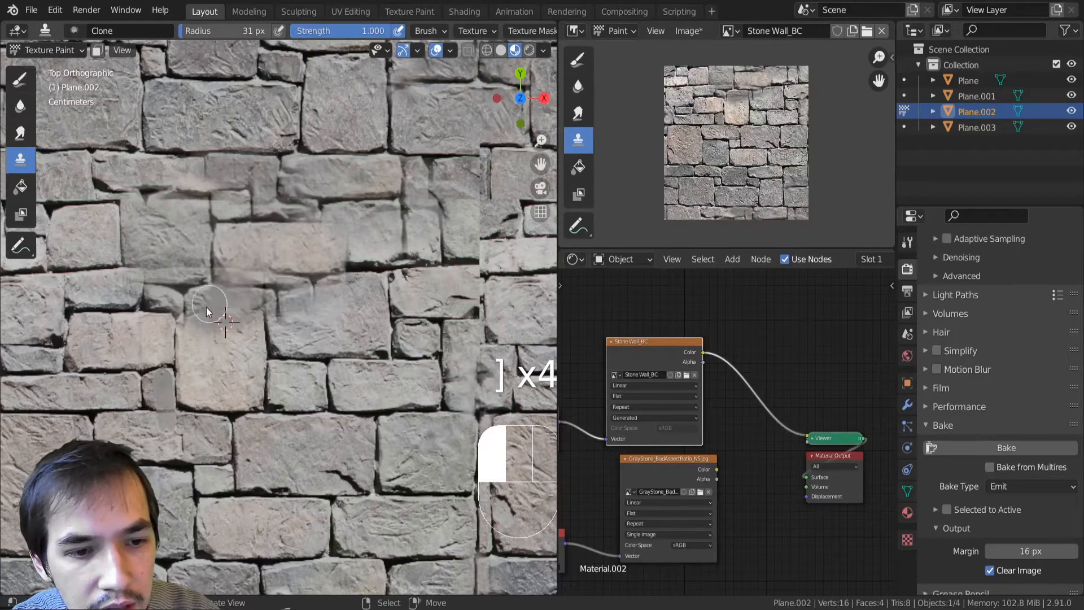
{"action": "left_click_drag", "start_coordinate": [207, 308], "coordinate": [219, 312]}
Step: Check the repeating stone wall pattern for seams and leave Texture Paint for Object Mode
{"action": "middle_click_drag", "start_coordinate": [221, 316], "coordinate": [305, 490], "text": "ctrl"}
{"action": "middle_click_drag", "start_coordinate": [308, 302], "coordinate": [311, 424], "text": "ctrl"}
{"action": "middle_click_drag", "start_coordinate": [273, 364], "coordinate": [261, 294], "text": "shift"}
{"action": "middle_click_drag", "start_coordinate": [257, 339], "coordinate": [247, 272], "text": "ctrl"}
{"action": "middle_click_drag", "start_coordinate": [248, 293], "coordinate": [219, 437], "text": "shift"}
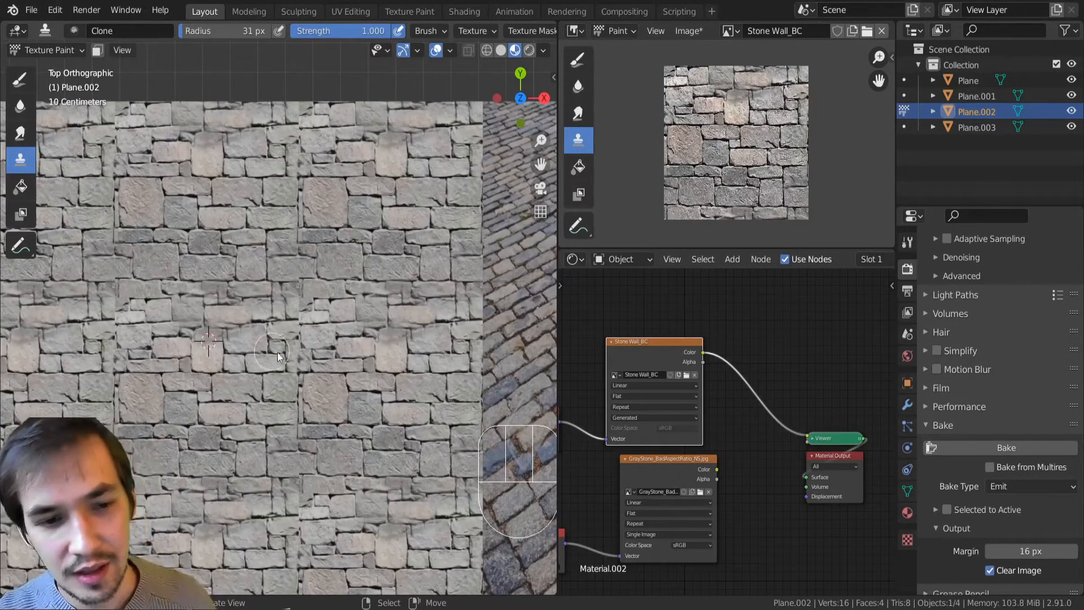
{"action": "scroll", "coordinate": [277, 352], "scroll_direction": "down", "scroll_amount": 4}
{"action": "key", "text": "Tab"}
{"action": "scroll", "coordinate": [456, 365], "scroll_direction": "down", "scroll_amount": 4}
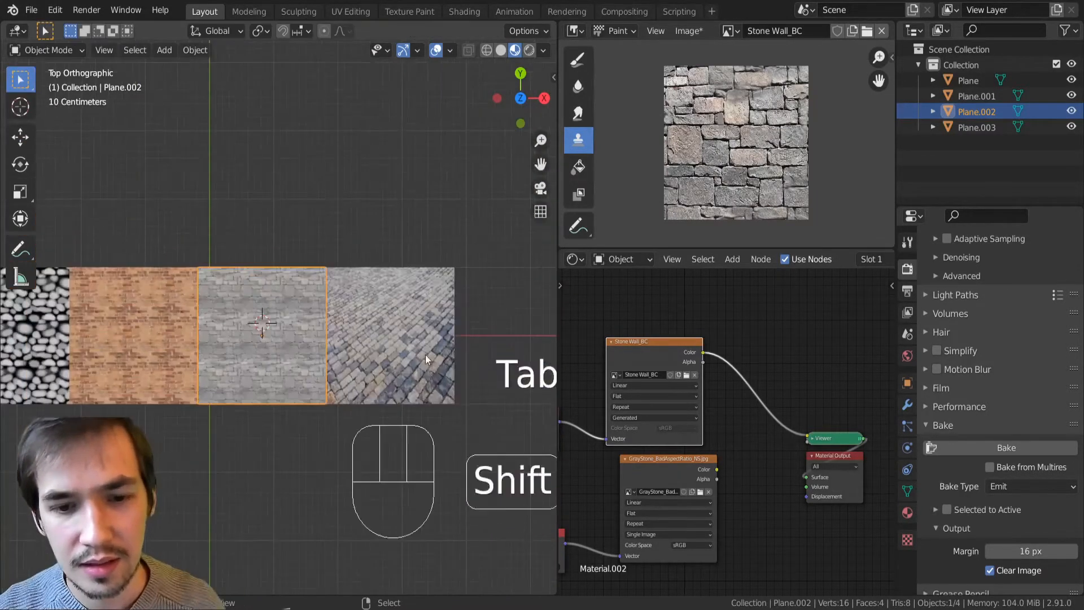
Step: Select the cobblestone plane beside the stone wall and enter Edit Mode
{"action": "mouse_move", "coordinate": [381, 356]}
{"action": "middle_mouse_down", "text": "shift"}
{"action": "mouse_move", "coordinate": [248, 359]}
{"action": "mouse_move", "coordinate": [377, 340]}
{"action": "middle_mouse_up", "text": "shift"}
{"action": "scroll", "coordinate": [242, 367], "scroll_direction": "up", "scroll_amount": 6}
{"action": "scroll", "coordinate": [377, 341], "scroll_direction": "down", "scroll_amount": 2}
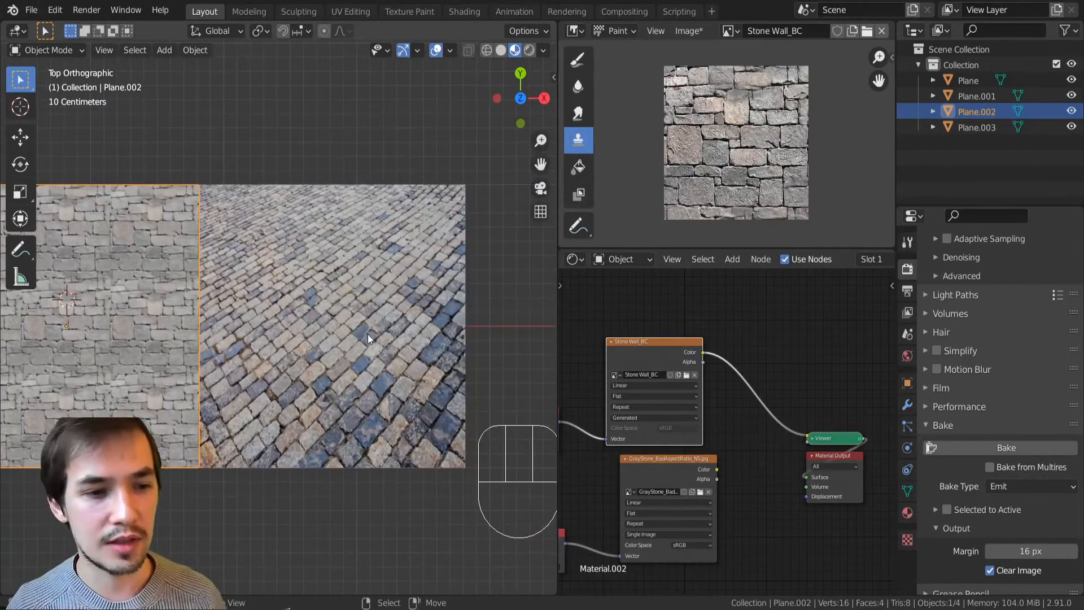
{"action": "left_click", "coordinate": [394, 360]}
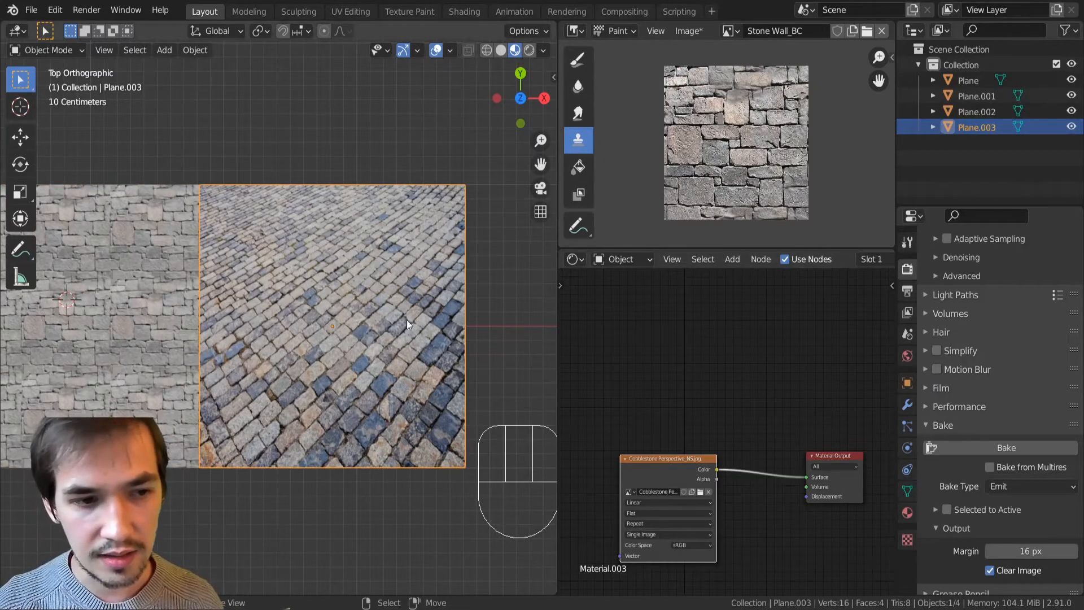
{"action": "key", "text": "Tab"}
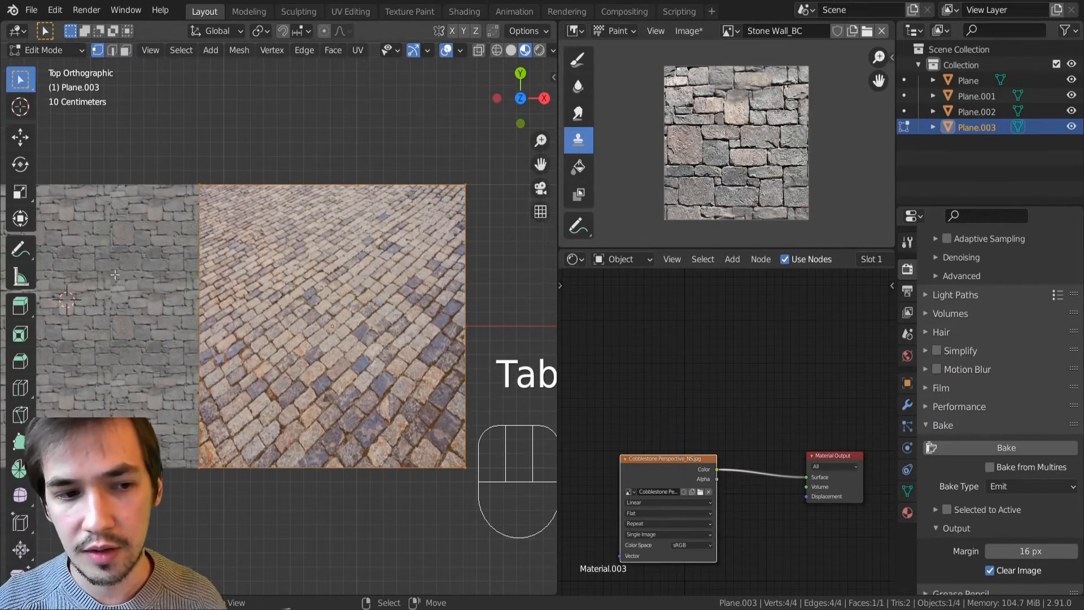
Step: Change the image editor area to the UV Editor and fit the whole cobblestone photo in it
{"action": "scroll", "coordinate": [733, 397], "scroll_direction": "down", "scroll_amount": 3}
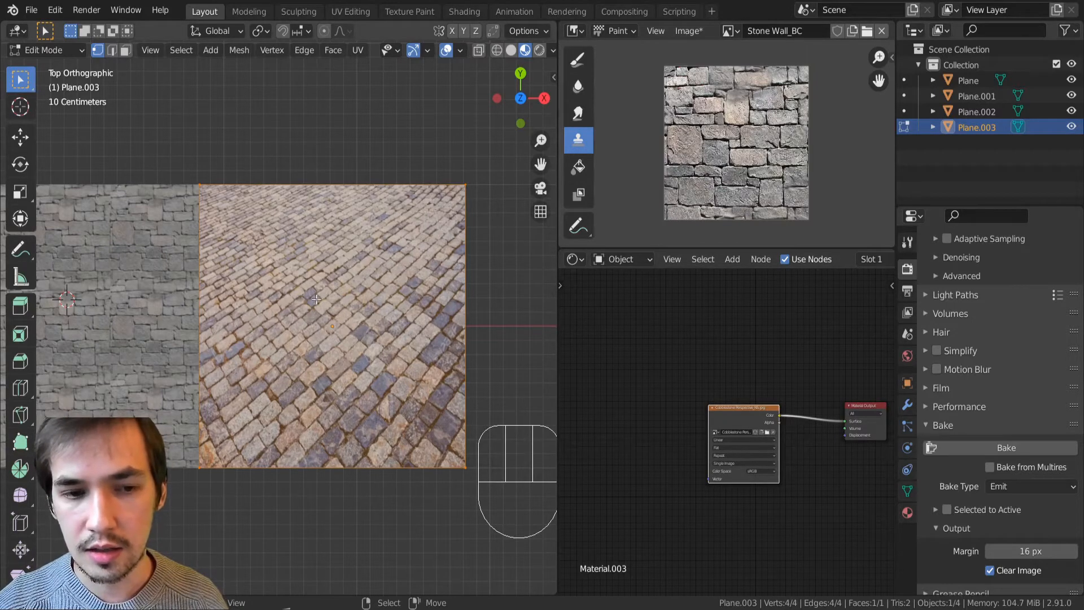
{"action": "left_click", "coordinate": [578, 34]}
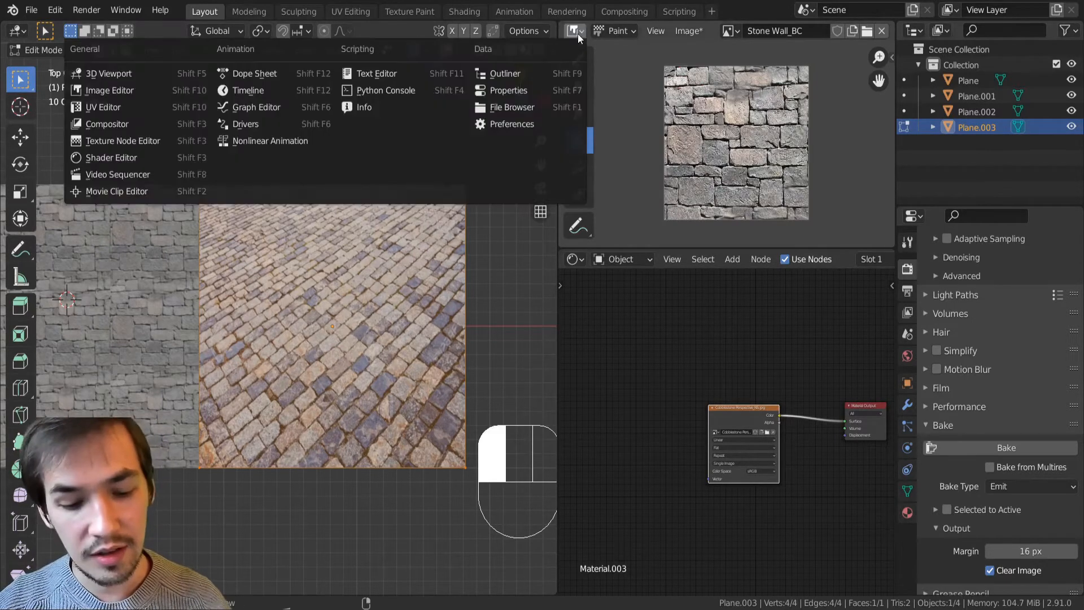
{"action": "key", "text": "u"}
{"action": "left_click", "coordinate": [577, 34]}
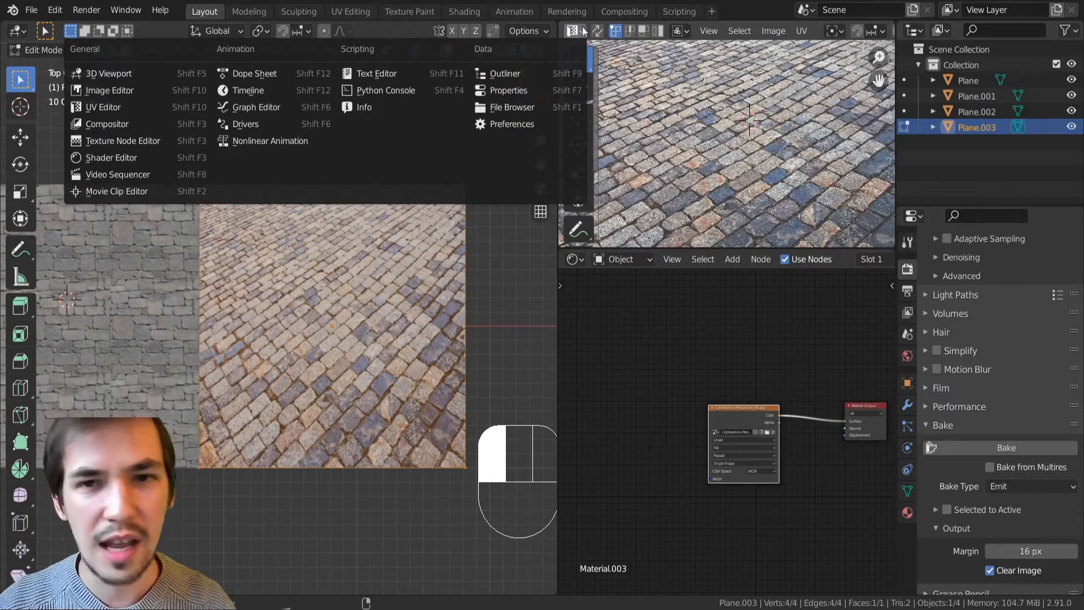
{"action": "left_click", "coordinate": [575, 33]}
{"action": "left_click", "coordinate": [571, 32]}
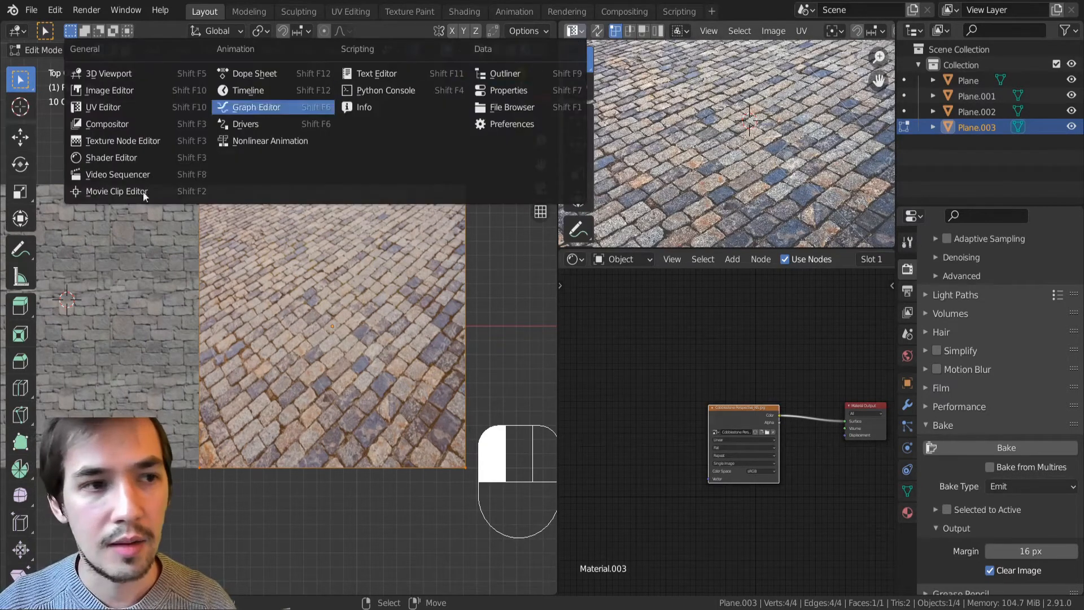
{"action": "left_click", "coordinate": [91, 109]}
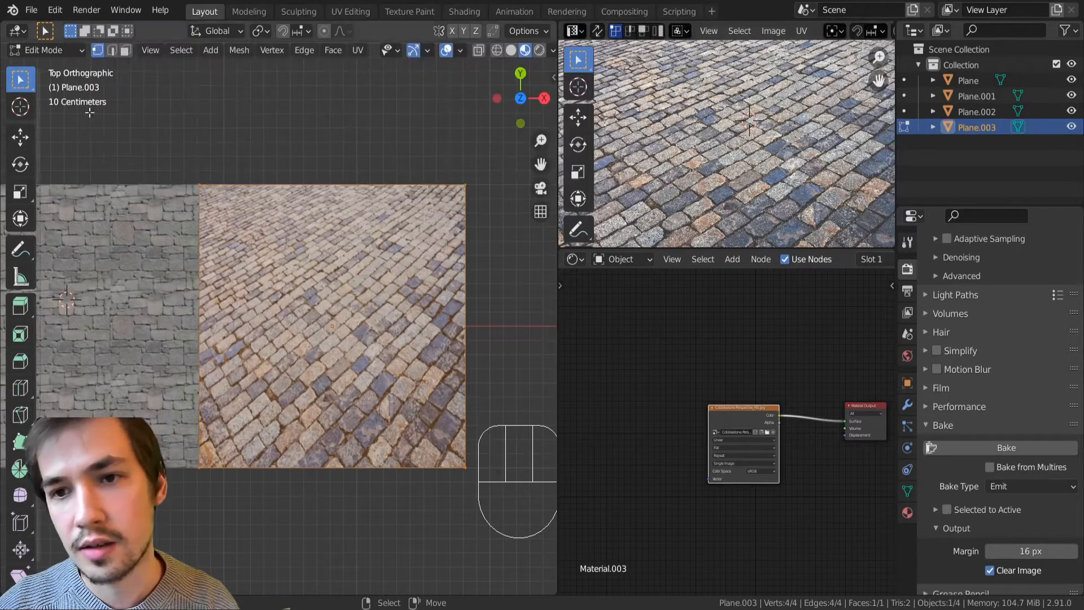
{"action": "scroll", "coordinate": [734, 152], "scroll_direction": "down", "scroll_amount": 5}
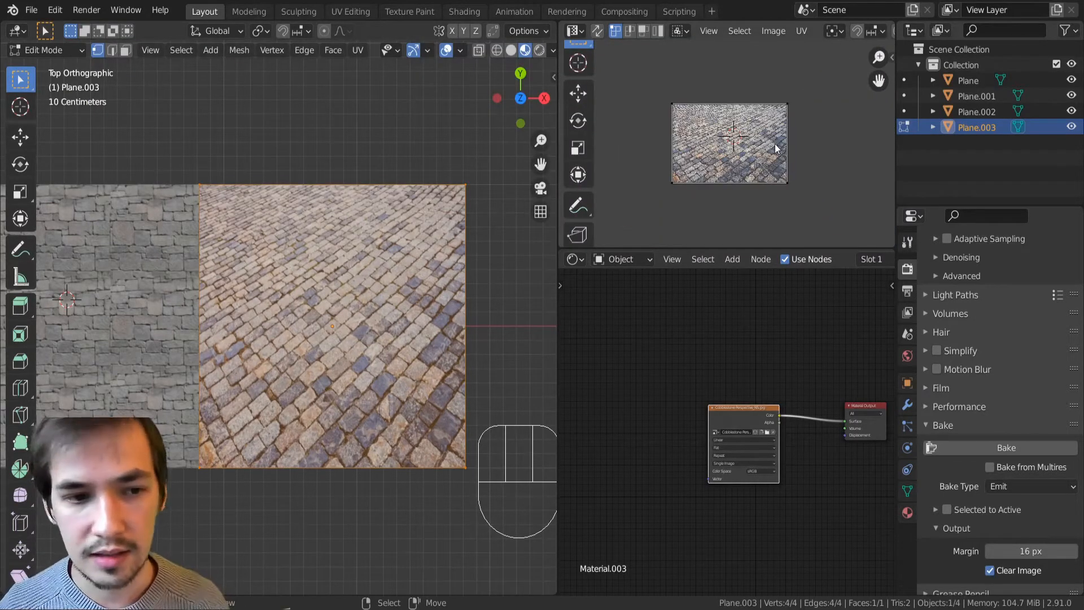
{"action": "left_click", "coordinate": [581, 30]}
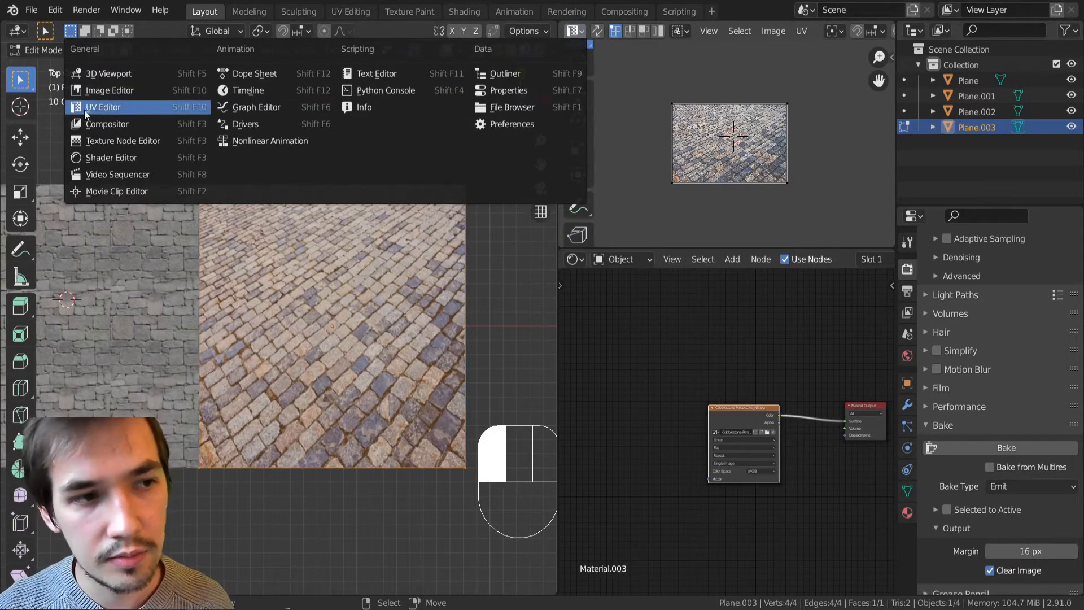
{"action": "left_click", "coordinate": [717, 134]}
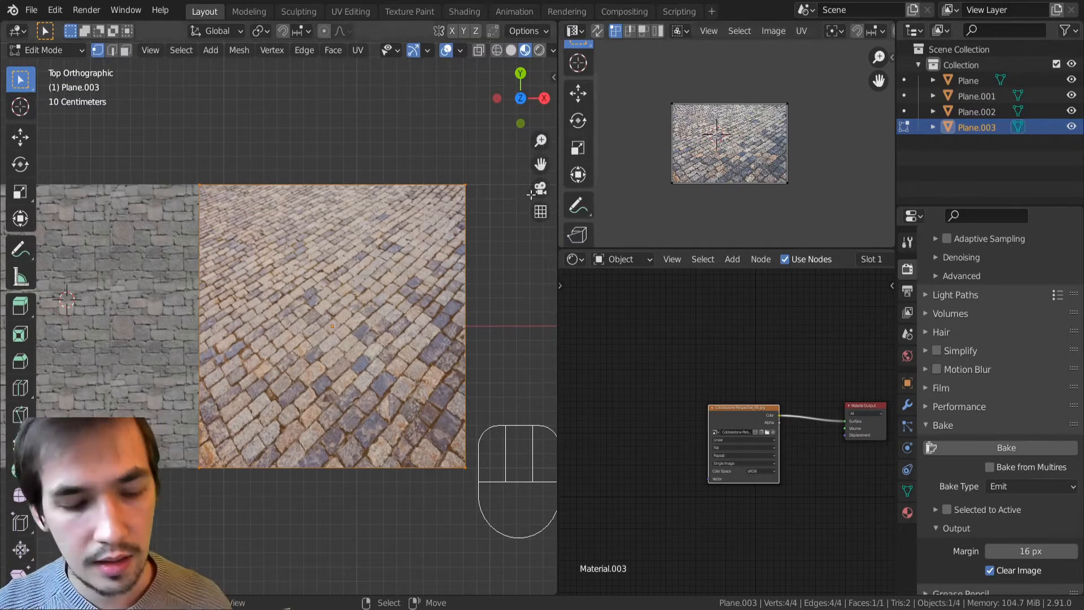
Step: Move the lower-right UV corner of the cobblestone plane inward along the lower part of the photo
{"action": "scroll", "coordinate": [659, 181], "scroll_direction": "up", "scroll_amount": 1}
{"action": "scroll", "coordinate": [693, 175], "scroll_direction": "down", "scroll_amount": 1}
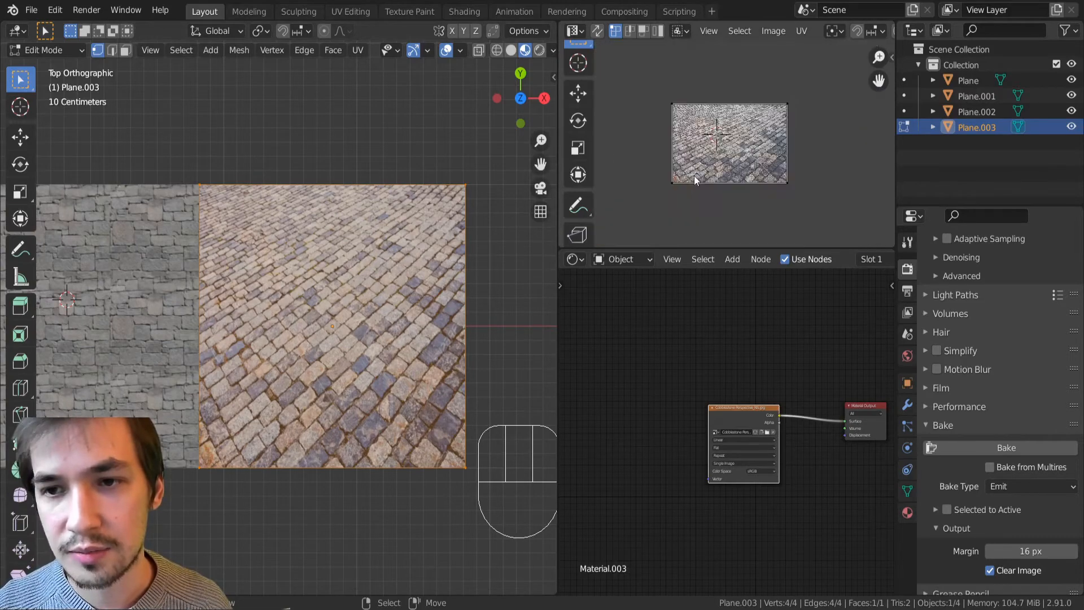
{"action": "scroll", "coordinate": [812, 198], "scroll_direction": "up", "scroll_amount": 3}
{"action": "scroll", "coordinate": [815, 192], "scroll_direction": "down", "scroll_amount": 2}
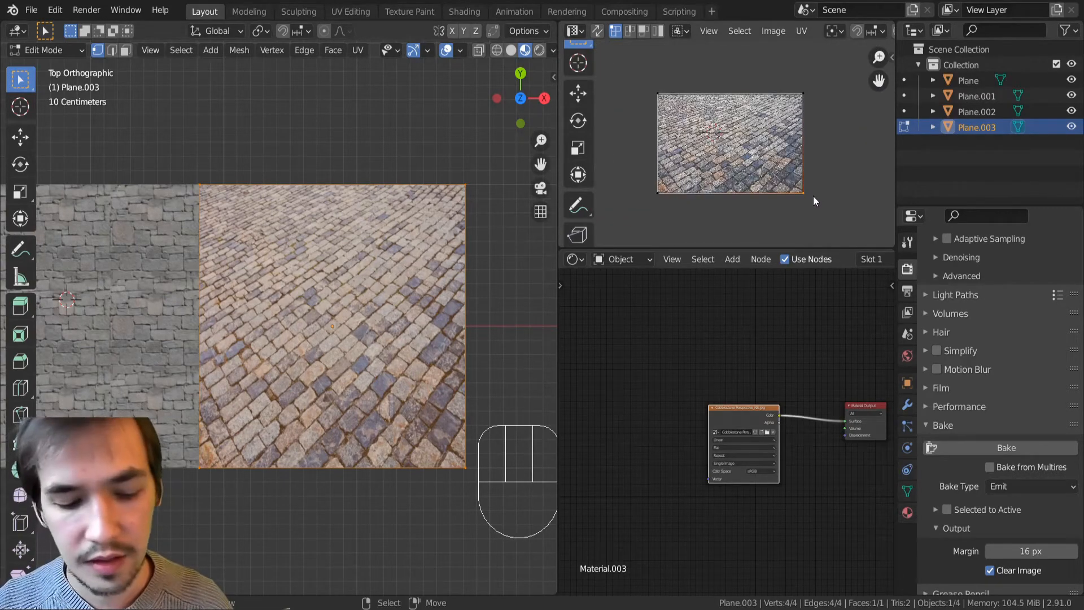
{"action": "key", "text": "g"}
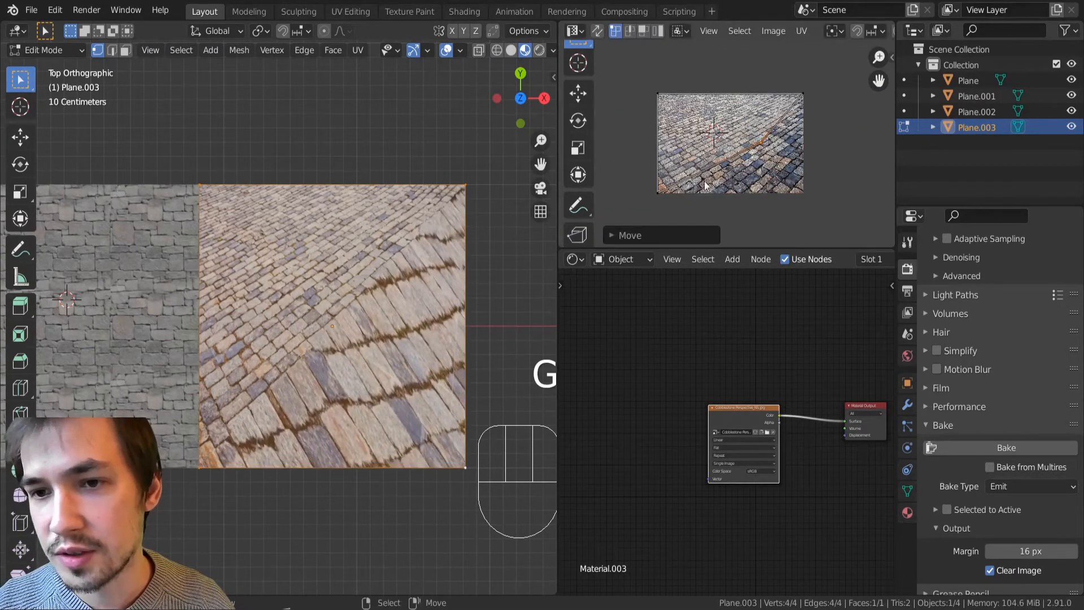
Step: Move the lower-left UV corner about 0.36 in X and 0.18 in Y, and nudge it onto a stone joint
{"action": "scroll", "coordinate": [767, 145], "scroll_direction": "up", "scroll_amount": 2}
{"action": "key", "text": "g"}
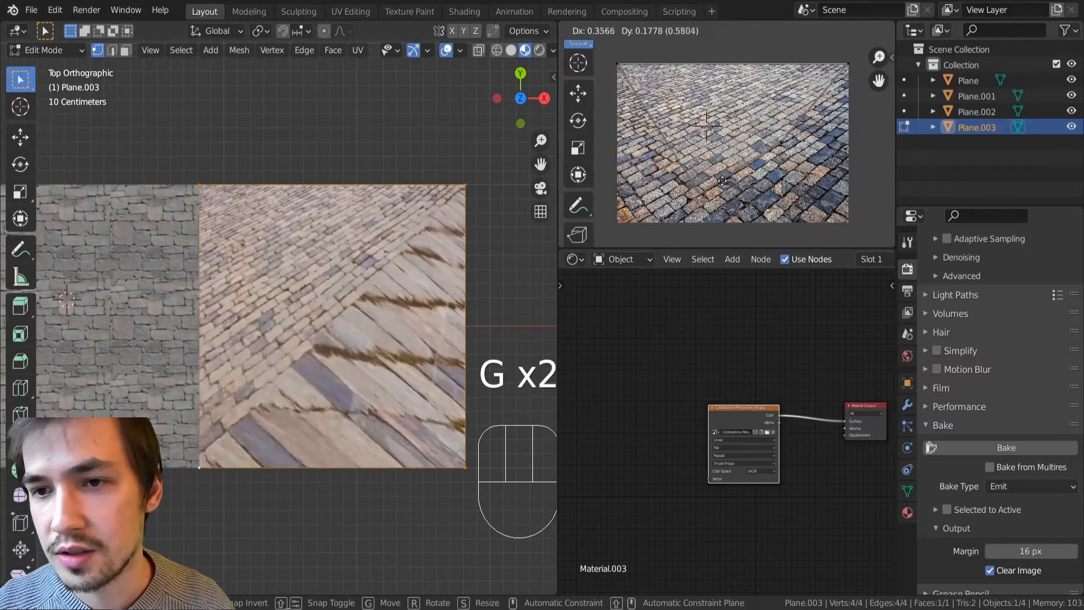
{"action": "left_click", "coordinate": [722, 179]}
{"action": "key", "text": "g"}
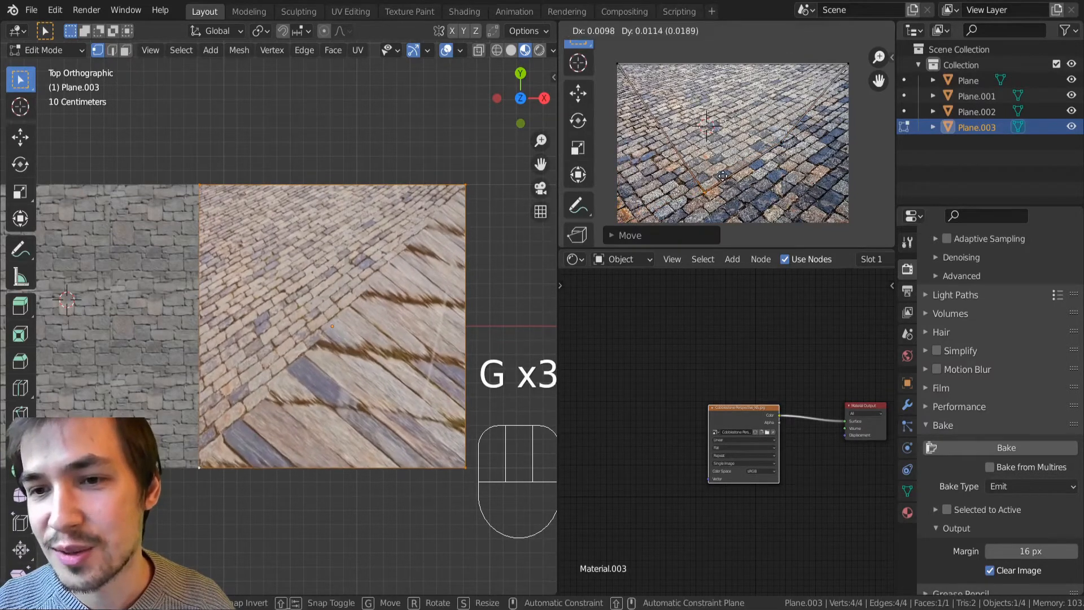
{"action": "left_click", "coordinate": [720, 175]}
Step: Move the upper-left and upper-right UV corners down and inward so the face outlines a skewed patch of cobblestones
{"action": "right_click", "coordinate": [626, 61]}
{"action": "key", "text": "g"}
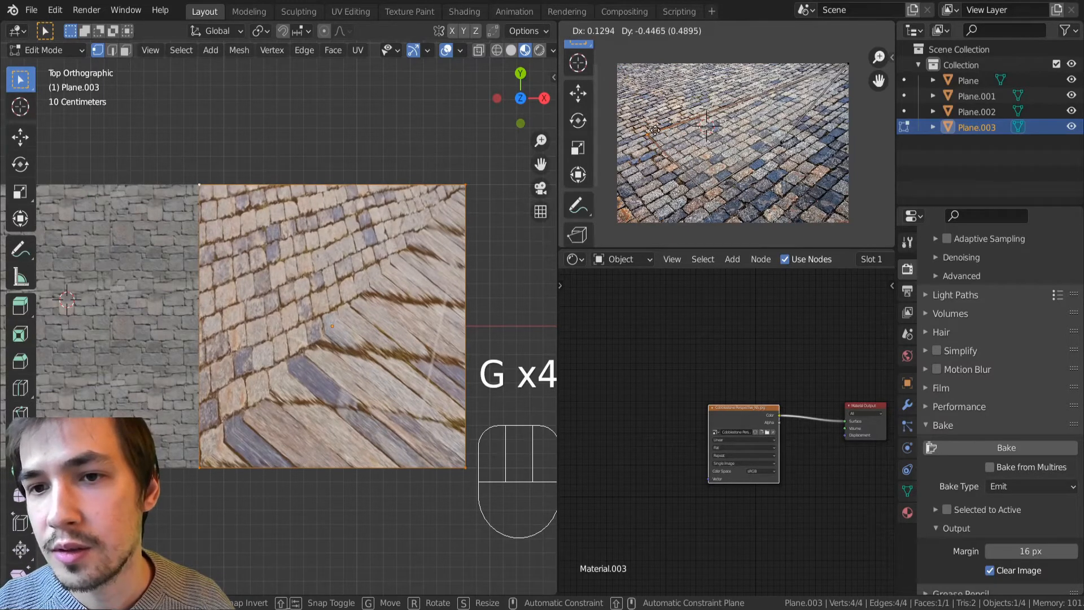
{"action": "right_click", "coordinate": [852, 59]}
{"action": "key", "text": "g"}
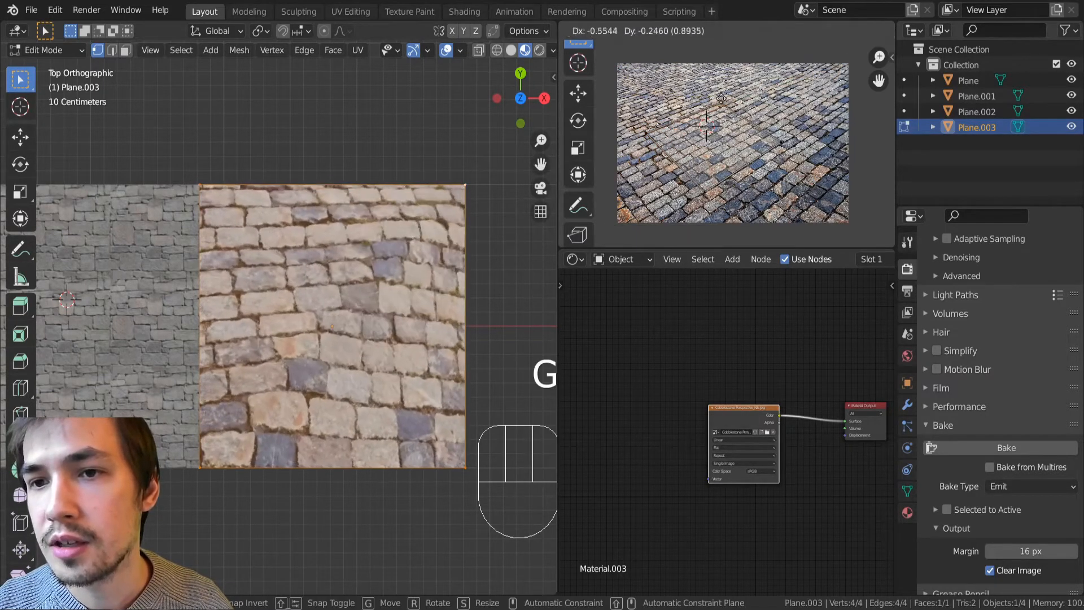
{"action": "left_click", "coordinate": [717, 109]}
Step: Fine-tune the position of the lower-right UV corner against the cobblestone joints
{"action": "scroll", "coordinate": [711, 129], "scroll_direction": "up", "scroll_amount": 3}
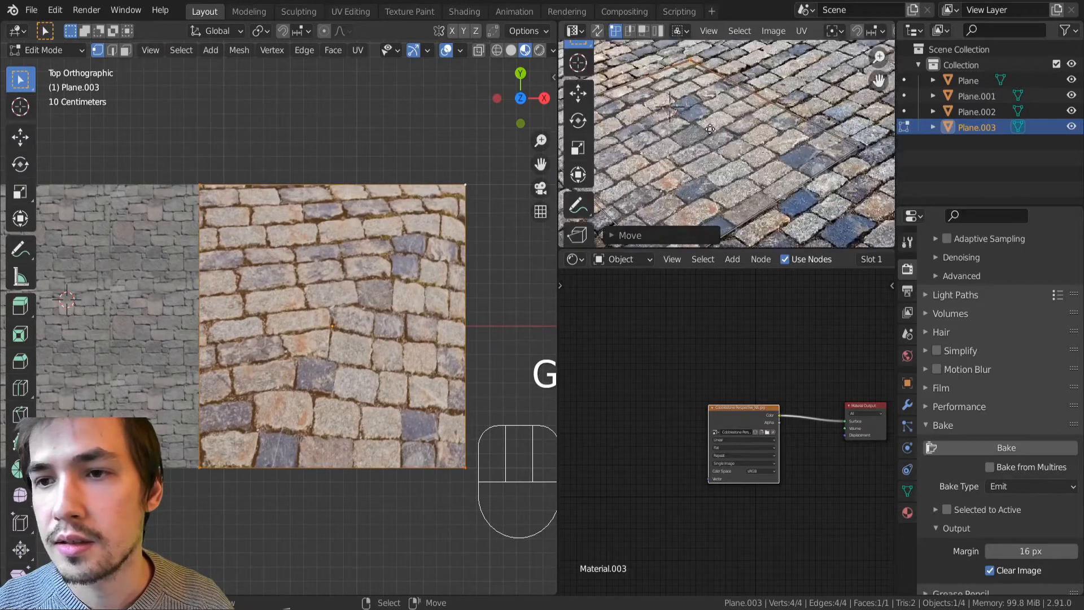
{"action": "scroll", "coordinate": [710, 130], "scroll_direction": "up", "scroll_amount": 2}
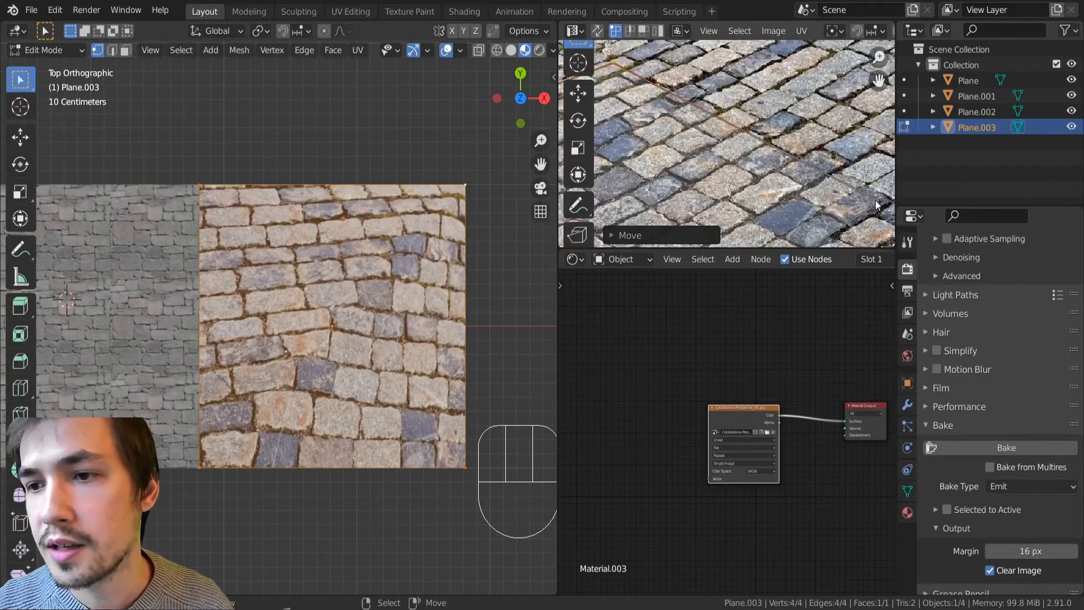
{"action": "key", "text": "g"}
{"action": "left_click", "coordinate": [569, 200]}
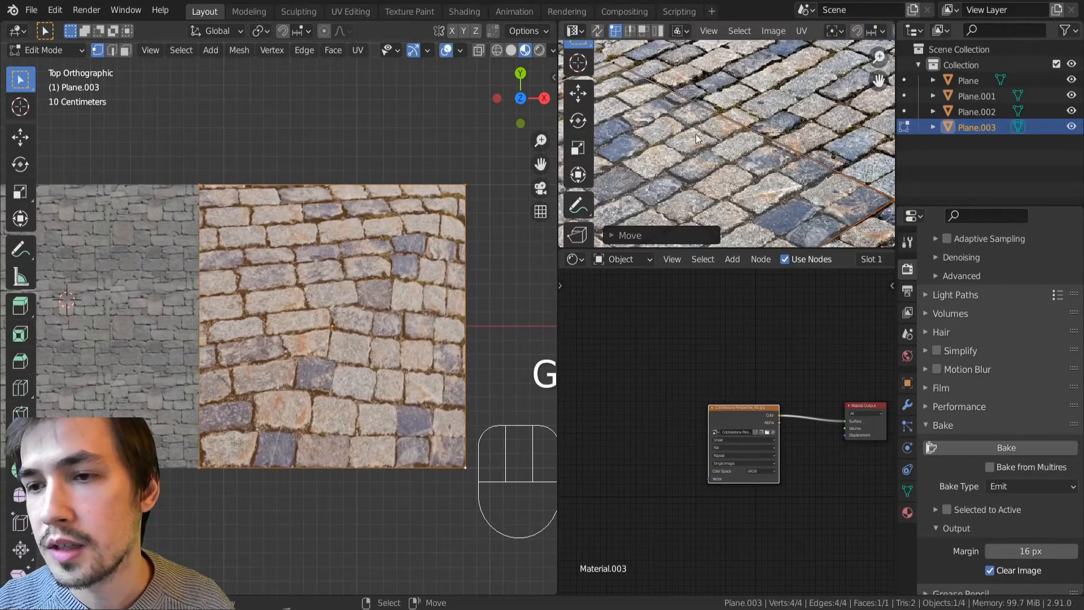
Step: Move the cobblestone plane's upper-right UV corner slightly farther up the photo to line up with the stone joints
{"action": "middle_click_drag", "start_coordinate": [674, 94], "coordinate": [697, 121]}
{"action": "scroll", "coordinate": [699, 118], "scroll_direction": "down", "scroll_amount": 1}
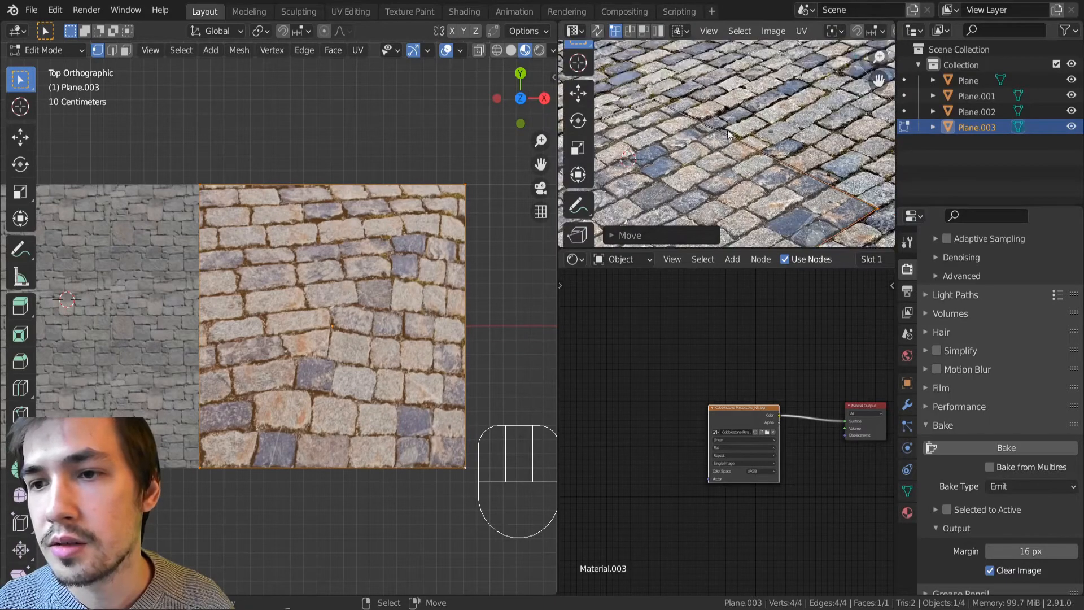
{"action": "scroll", "coordinate": [776, 128], "scroll_direction": "down", "scroll_amount": 2}
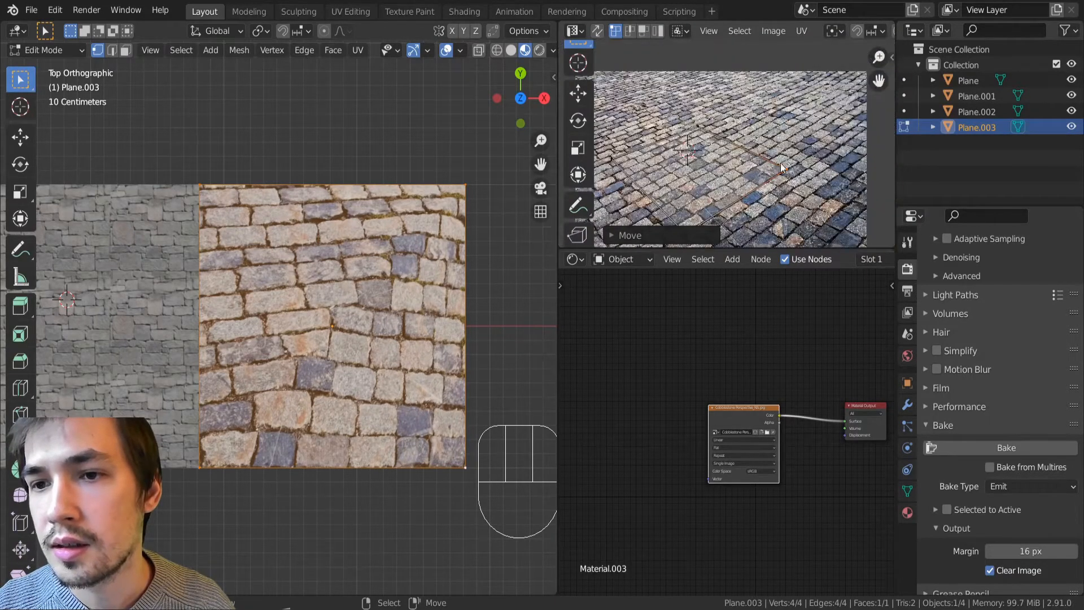
{"action": "scroll", "coordinate": [783, 167], "scroll_direction": "up", "scroll_amount": 4}
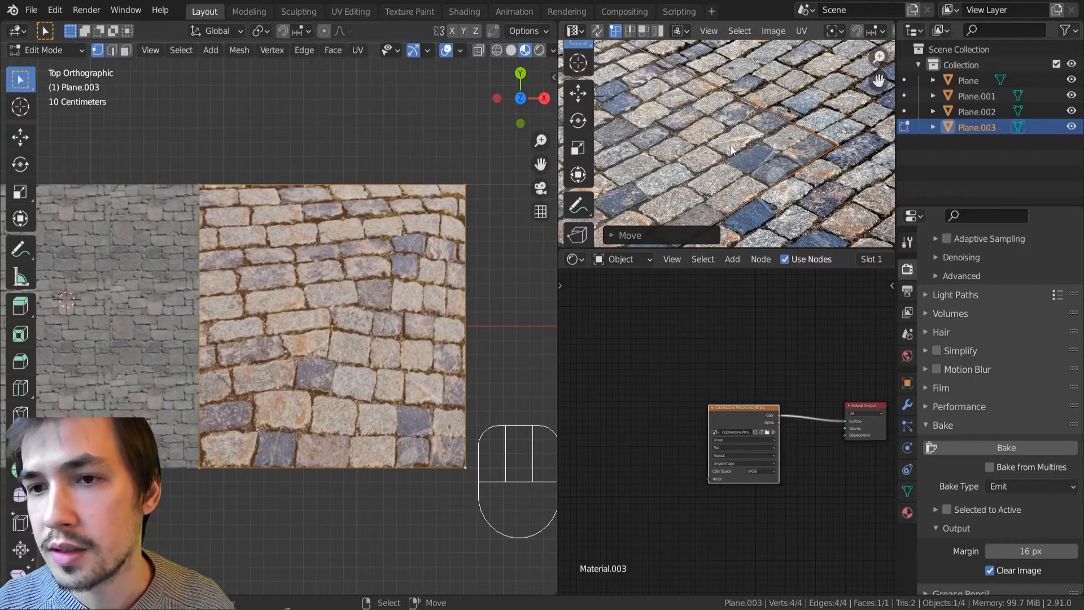
{"action": "scroll", "coordinate": [683, 107], "scroll_direction": "down", "scroll_amount": 5}
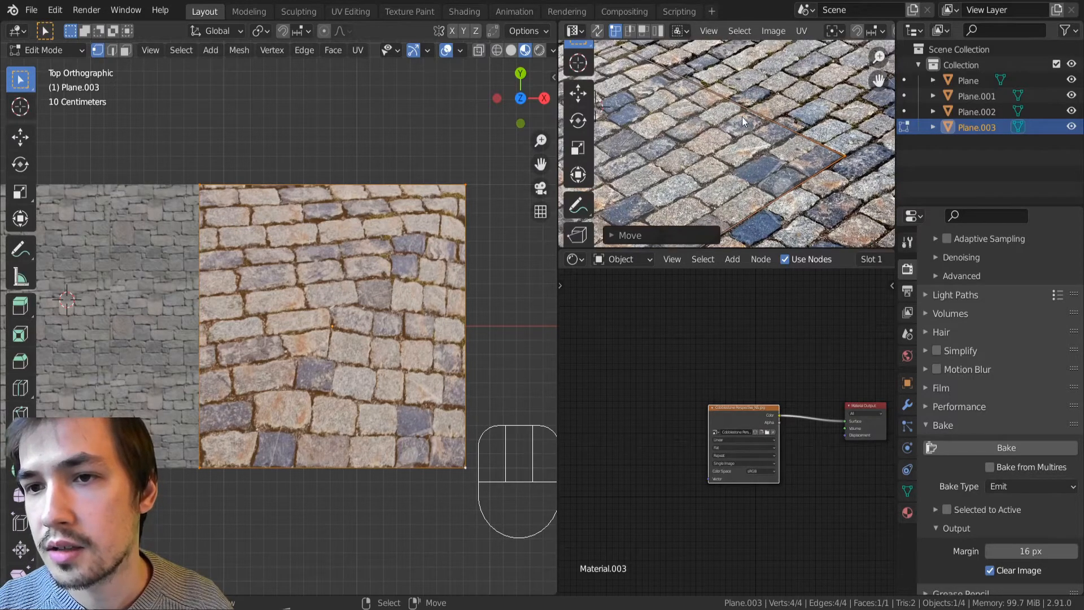
{"action": "scroll", "coordinate": [708, 106], "scroll_direction": "down", "scroll_amount": 1}
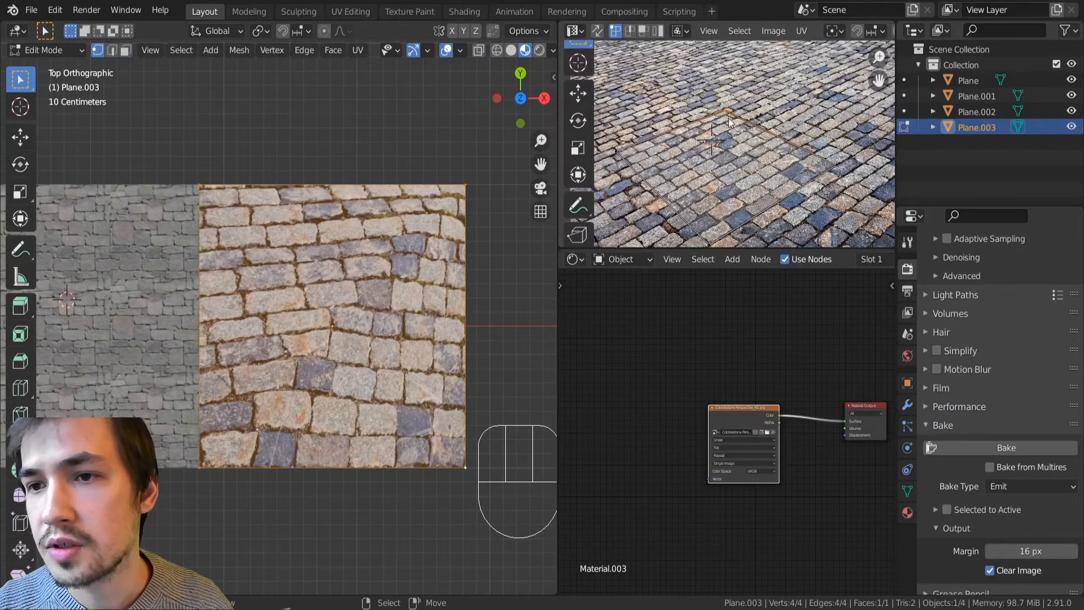
{"action": "key", "text": "g"}
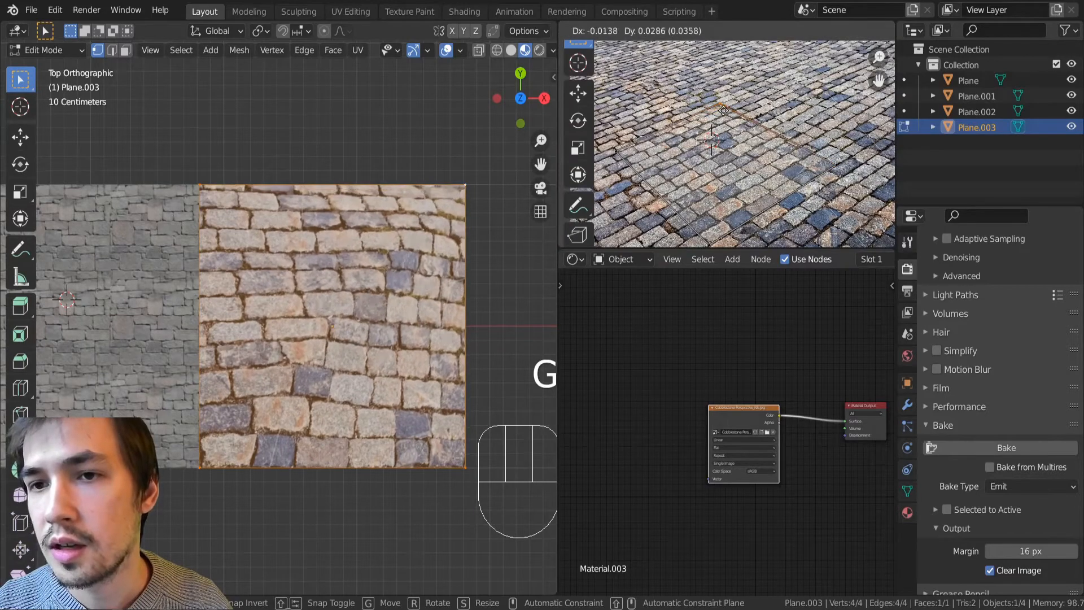
{"action": "left_click", "coordinate": [704, 150]}
{"action": "scroll", "coordinate": [694, 169], "scroll_direction": "up", "scroll_amount": 3}
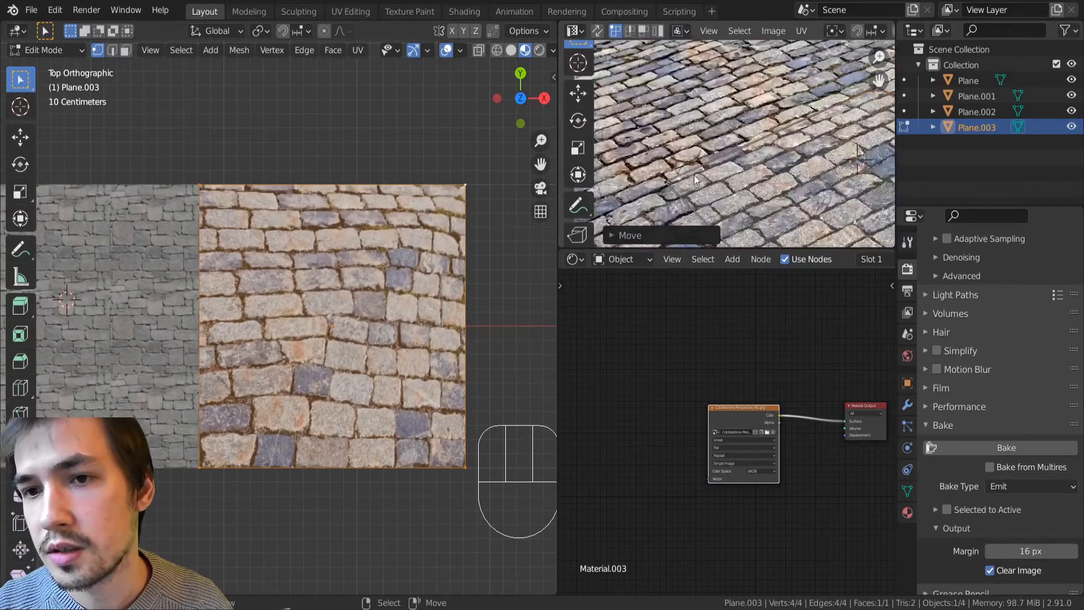
Step: Fine-tune the position of the upper-left UV corner against the cobblestone joints
{"action": "key", "text": "g"}
{"action": "left_click", "coordinate": [661, 176]}
{"action": "scroll", "coordinate": [702, 171], "scroll_direction": "down", "scroll_amount": 3}
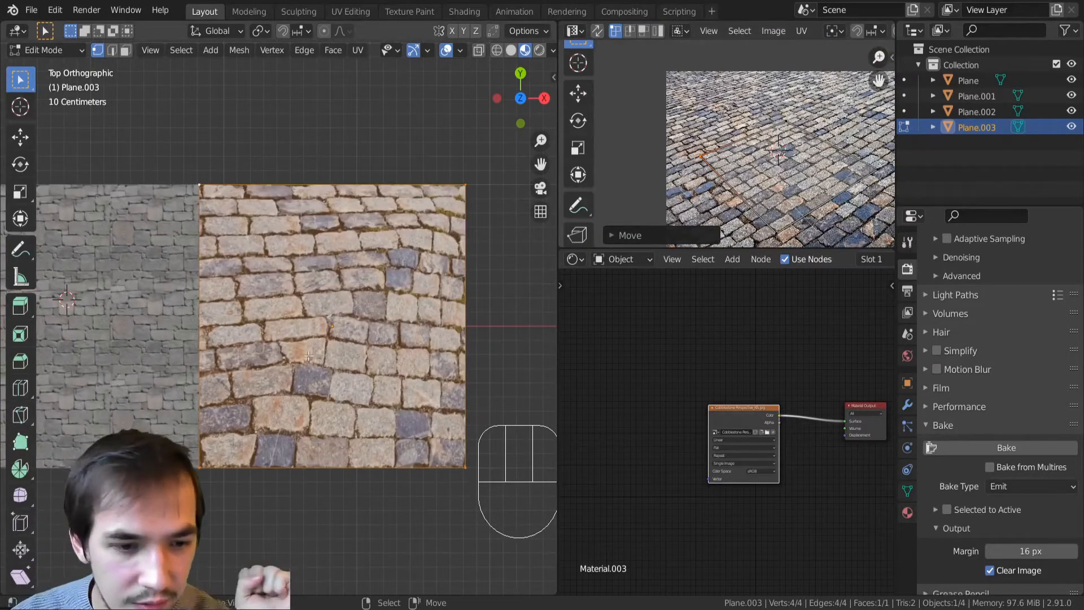
Step: Subdivide the whole cobblestone plane five times so the texture follows the skewed UV patch without distortion
{"action": "key", "text": "w"}
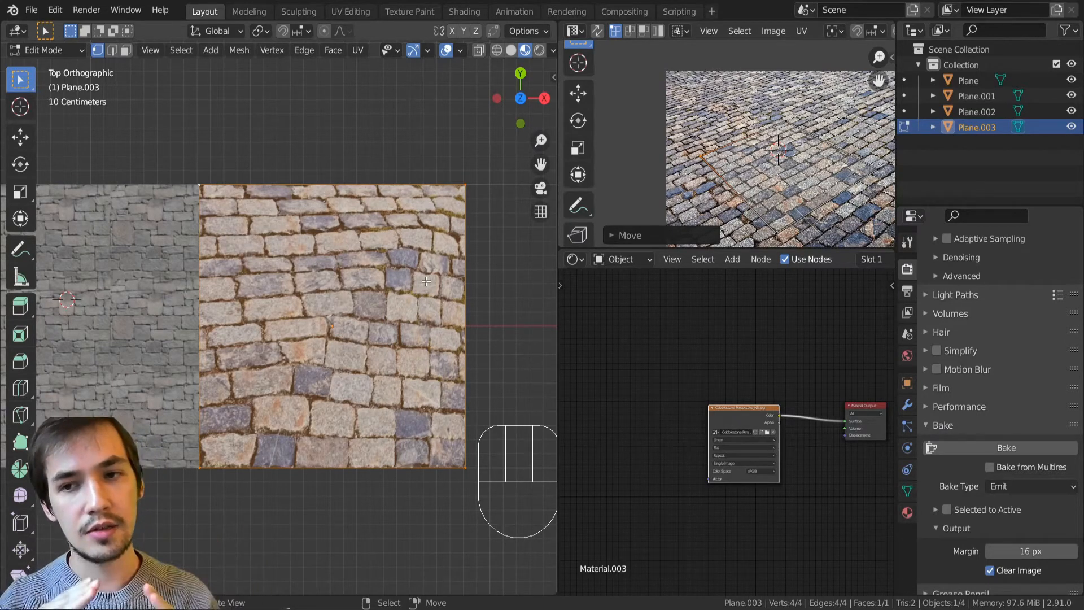
{"action": "key", "text": "w"}
{"action": "left_click", "coordinate": [378, 272]}
{"action": "key", "text": "w"}
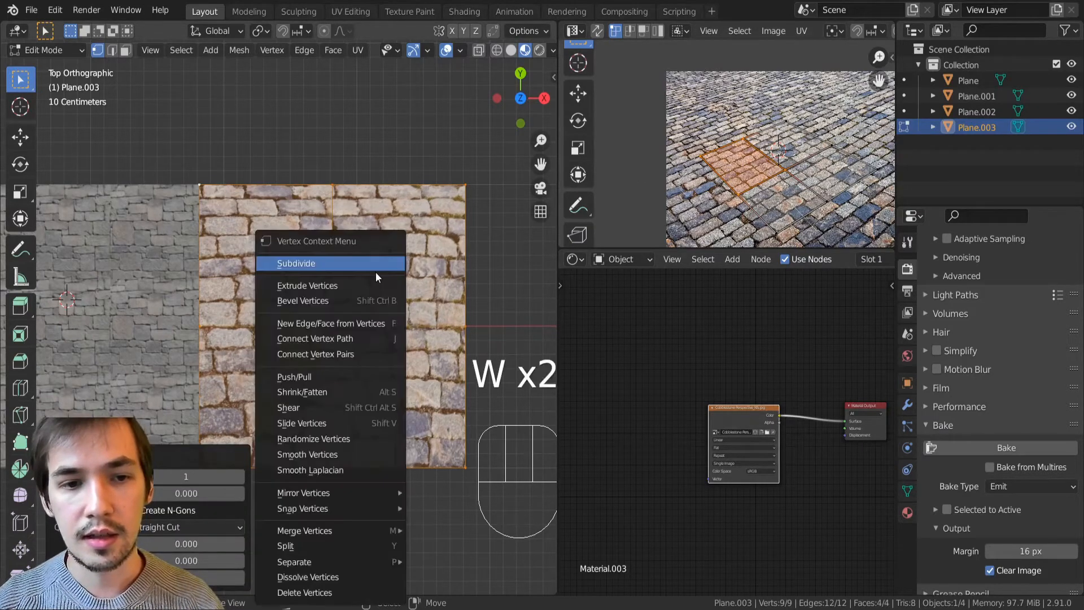
{"action": "left_click", "coordinate": [375, 273]}
{"action": "key", "text": "w"}
{"action": "left_click", "coordinate": [375, 273]}
{"action": "key", "text": "w"}
{"action": "left_click", "coordinate": [375, 272]}
{"action": "key", "text": "w"}
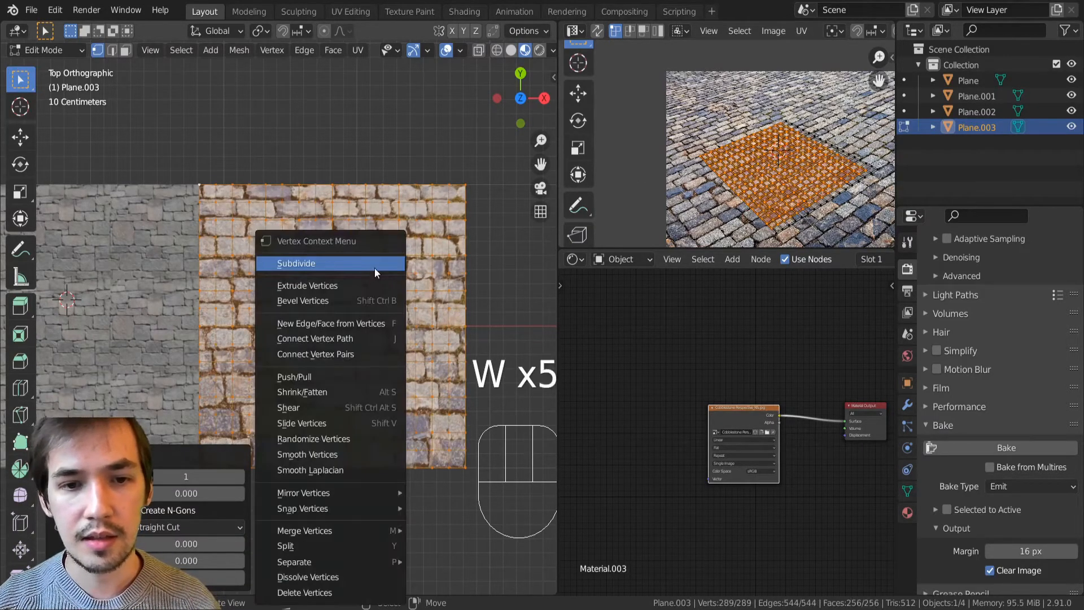
{"action": "left_click", "coordinate": [374, 268]}
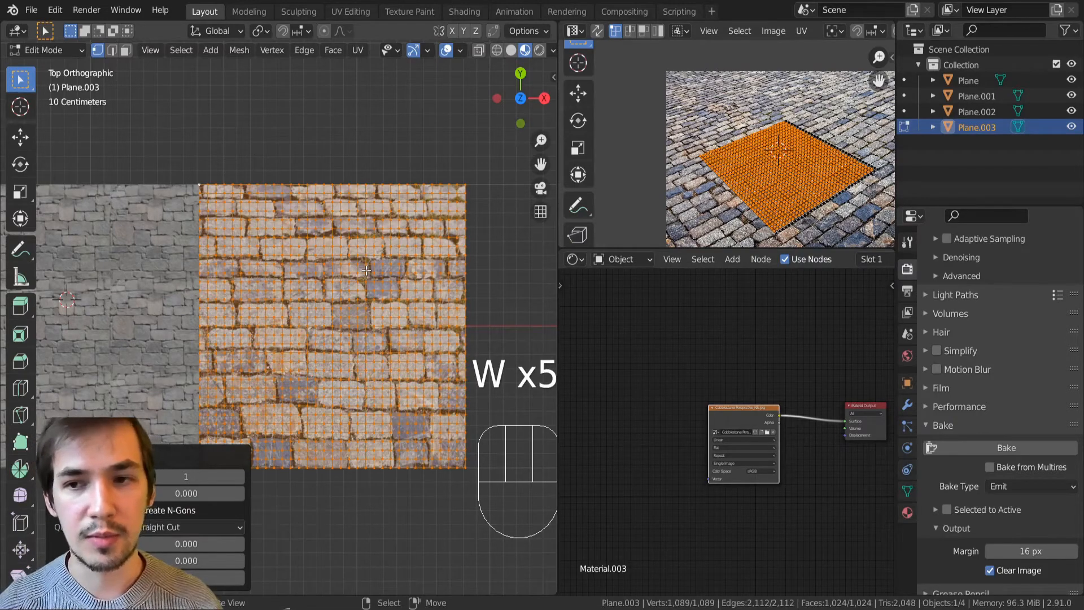
Step: Examine the subdivided plane's stones and joints up close and compare them with the same area in the UV editor
{"action": "scroll", "coordinate": [767, 160], "scroll_direction": "up", "scroll_amount": 10}
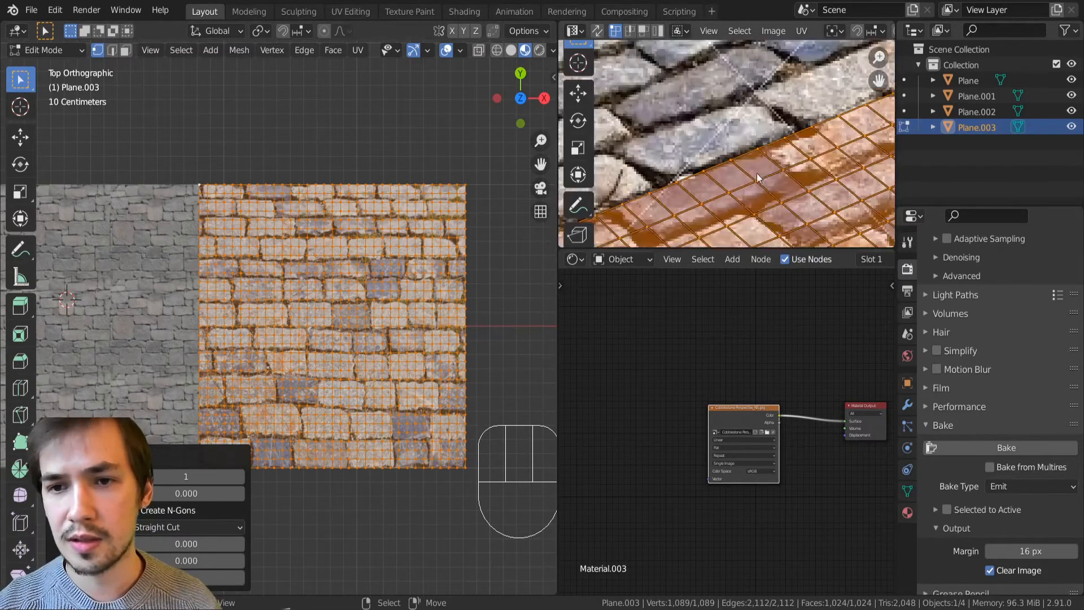
{"action": "scroll", "coordinate": [296, 327], "scroll_direction": "up", "scroll_amount": 8}
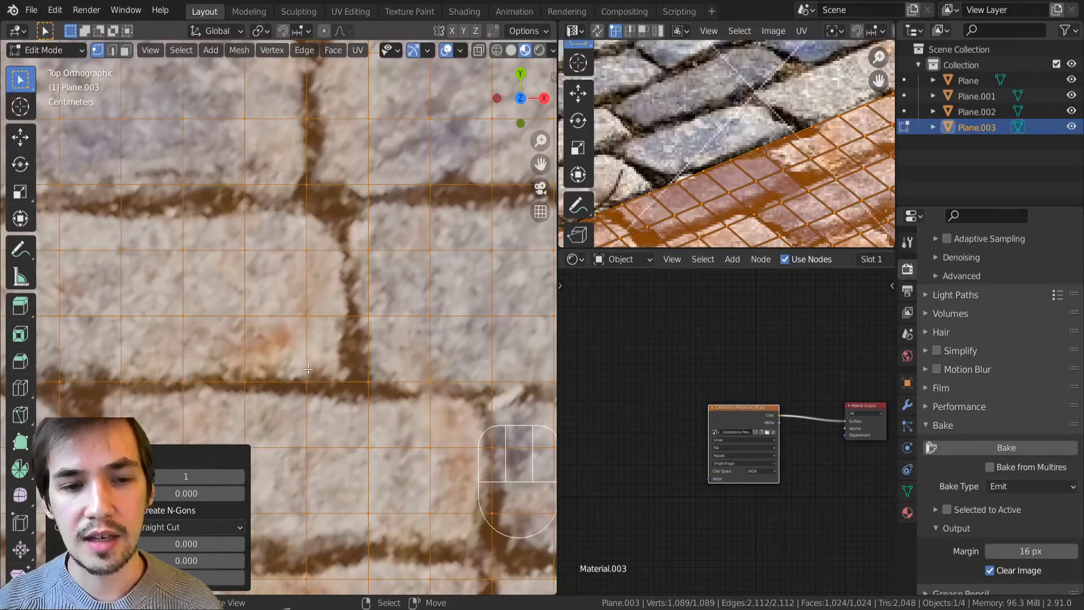
{"action": "scroll", "coordinate": [308, 369], "scroll_direction": "down", "scroll_amount": 8}
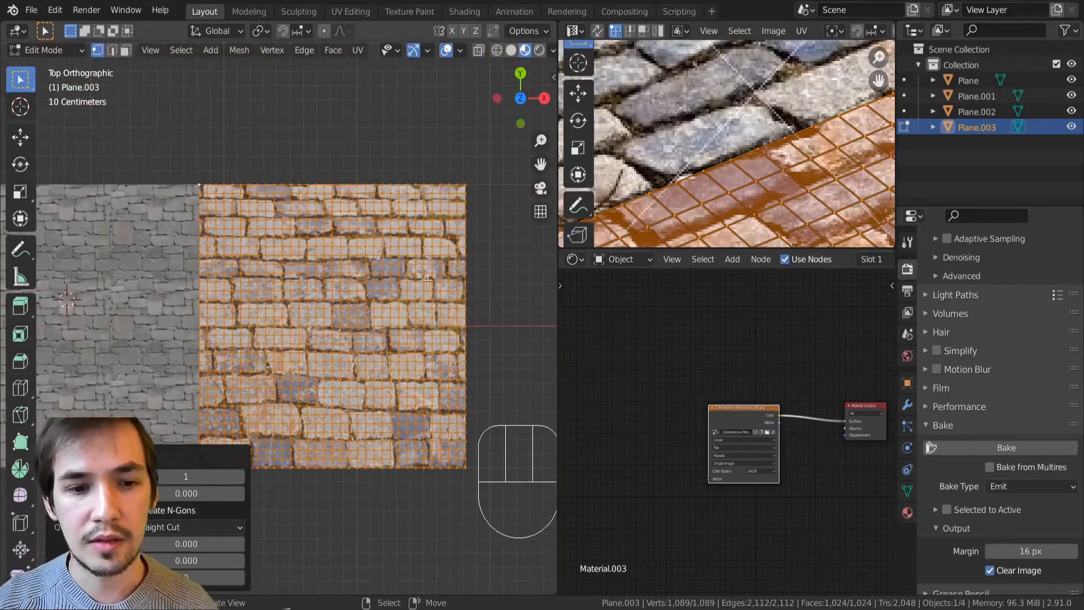
{"action": "scroll", "coordinate": [428, 279], "scroll_direction": "up", "scroll_amount": 8}
{"action": "scroll", "coordinate": [405, 421], "scroll_direction": "up", "scroll_amount": 8}
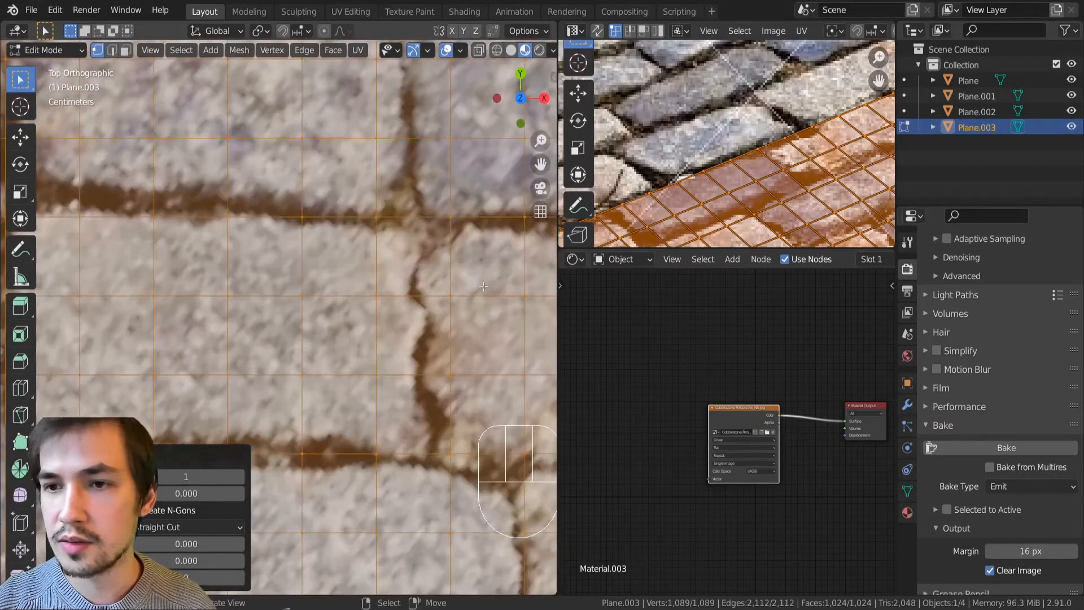
{"action": "scroll", "coordinate": [672, 160], "scroll_direction": "down", "scroll_amount": 3}
{"action": "scroll", "coordinate": [672, 160], "scroll_direction": "up", "scroll_amount": 8}
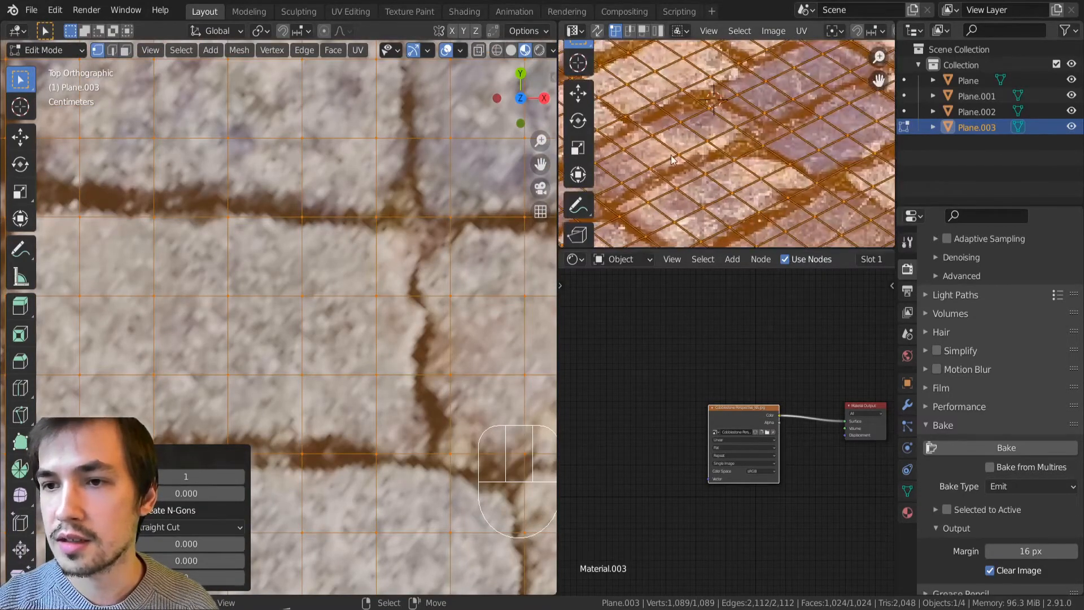
Step: Try subdividing the cobblestone plane two more times and undo the extra subdivisions
{"action": "key", "text": "w"}
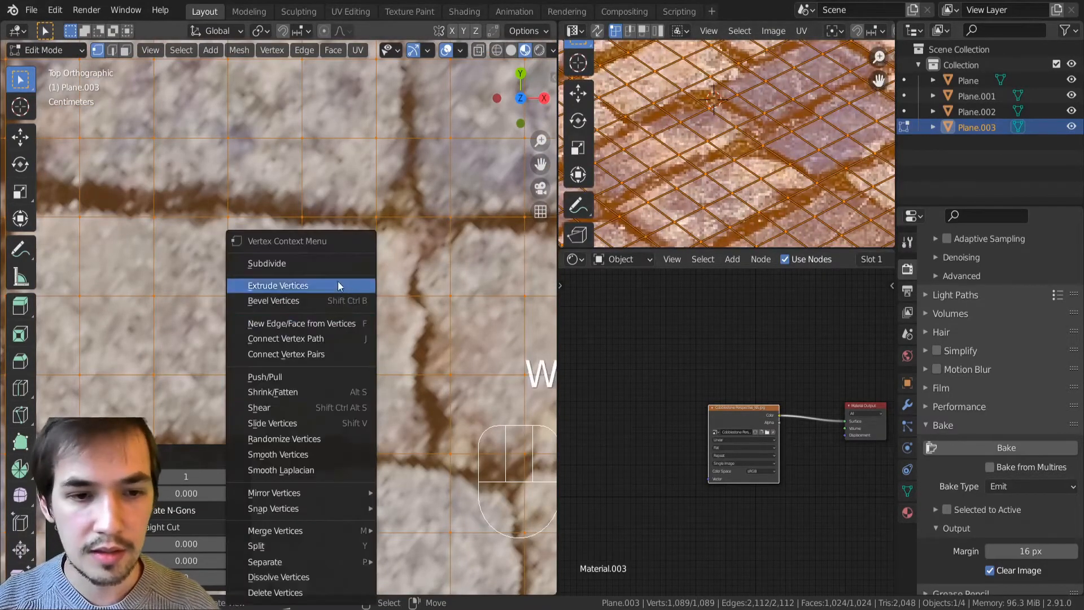
{"action": "left_click", "coordinate": [309, 266]}
{"action": "key", "text": "w"}
{"action": "key", "text": "ctrl+z"}
{"action": "key", "text": "ctrl+z"}
{"action": "key", "text": "ctrl+z"}
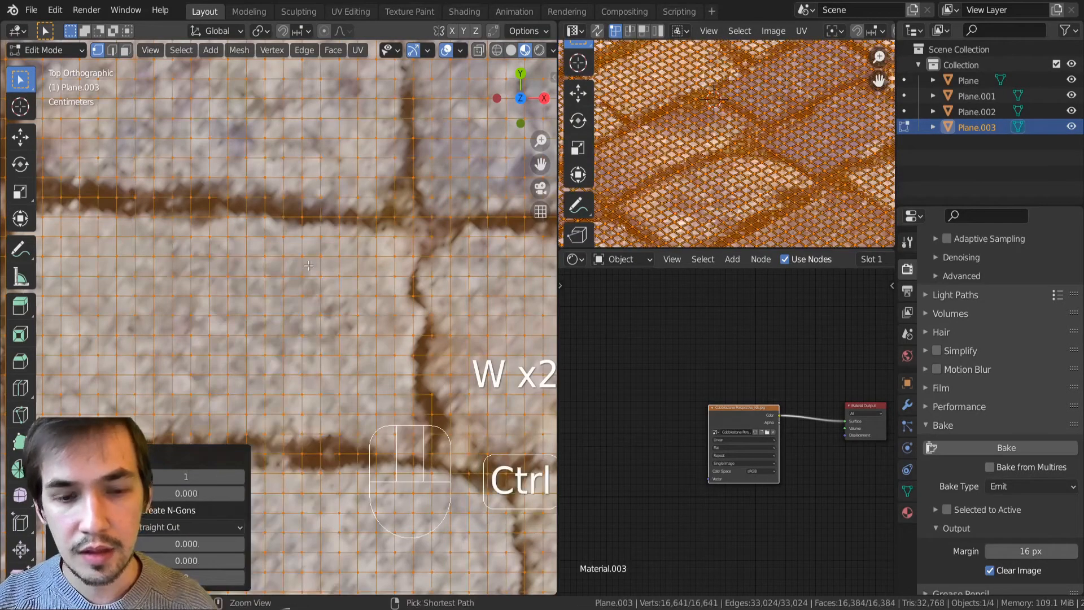
{"action": "scroll", "coordinate": [379, 295], "scroll_direction": "down", "scroll_amount": 6}
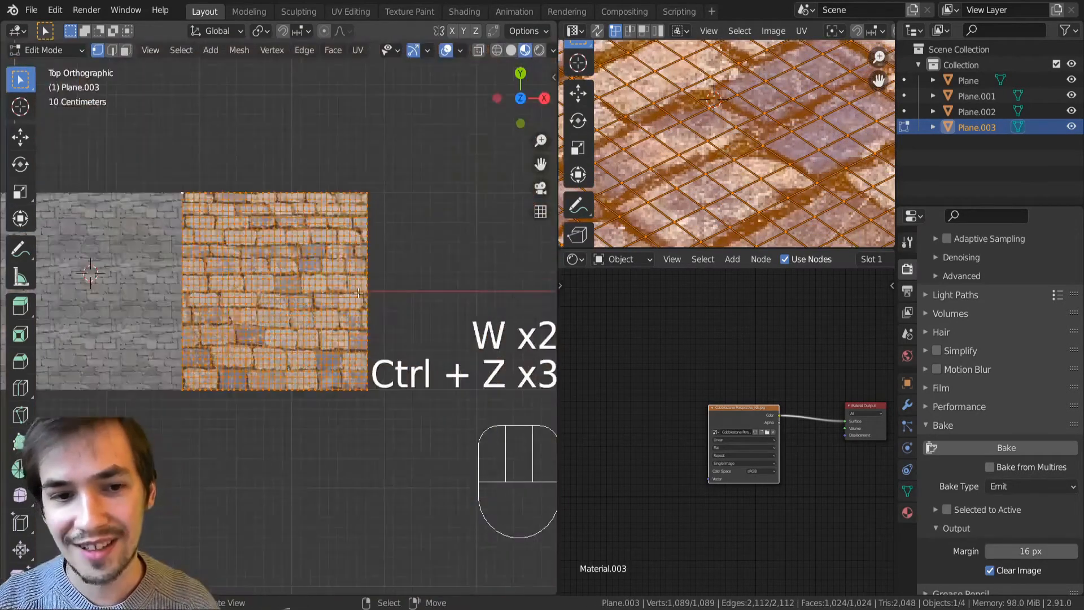
{"action": "middle_click_drag", "start_coordinate": [379, 295], "coordinate": [267, 289]}
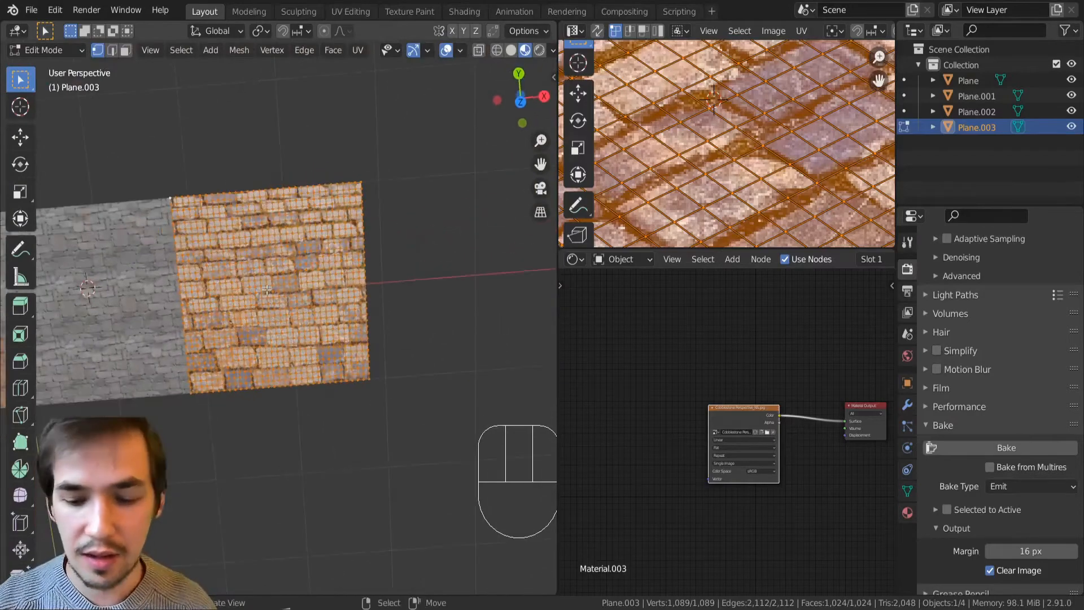
{"action": "key", "text": "KP_7"}
{"action": "scroll", "coordinate": [220, 241], "scroll_direction": "up", "scroll_amount": 6}
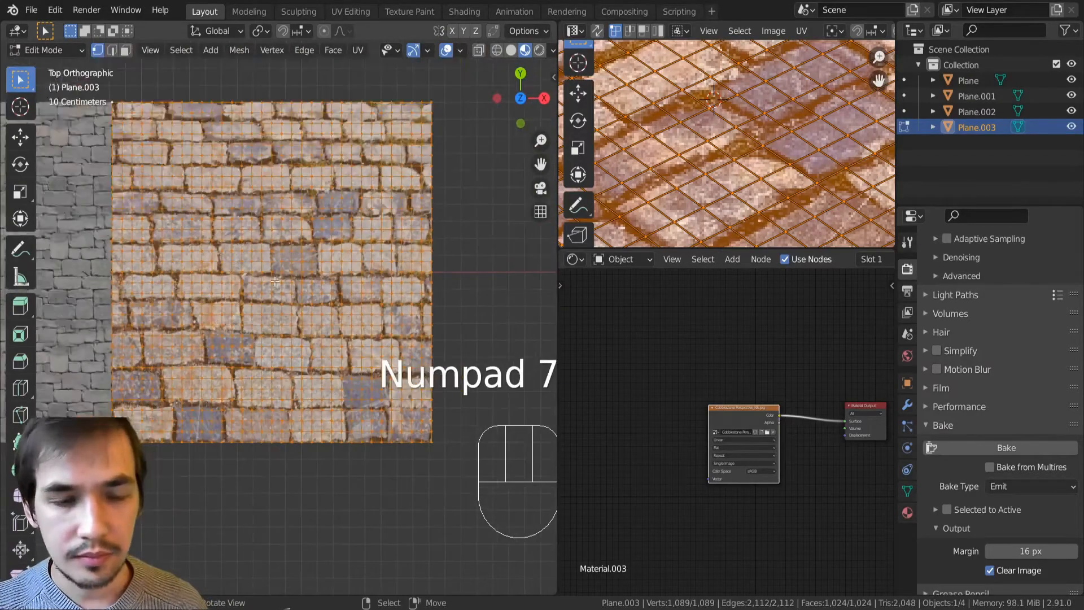
{"action": "scroll", "coordinate": [746, 161], "scroll_direction": "down", "scroll_amount": 3}
Step: Check the cobblestone image's pixel resolution in the UV editor and compare the UV patch's size with the whole photo
{"action": "key", "text": "n"}
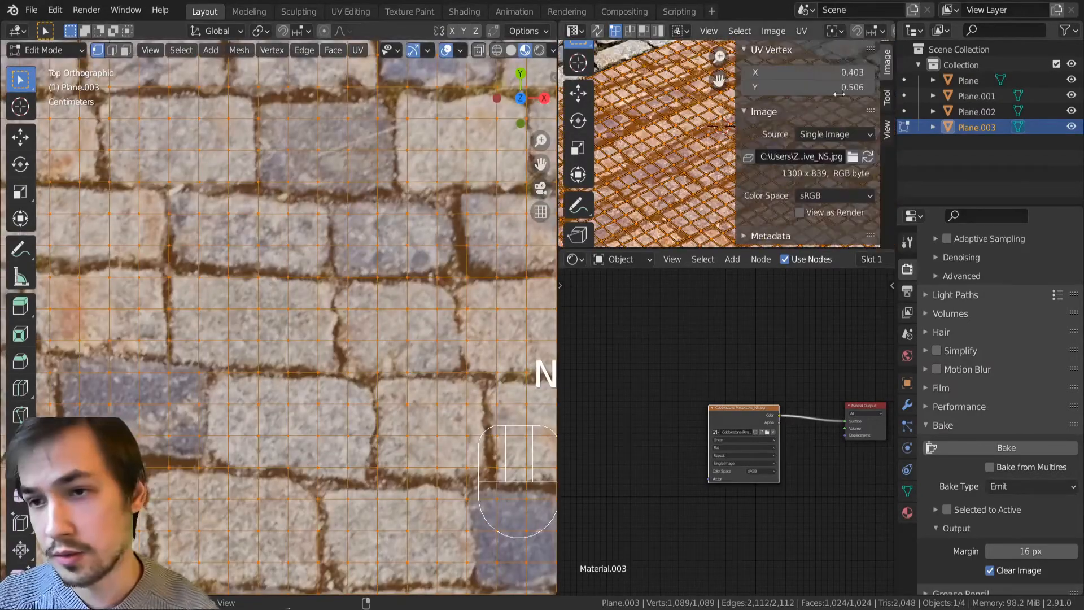
{"action": "left_click", "coordinate": [888, 103]}
{"action": "left_click", "coordinate": [888, 69]}
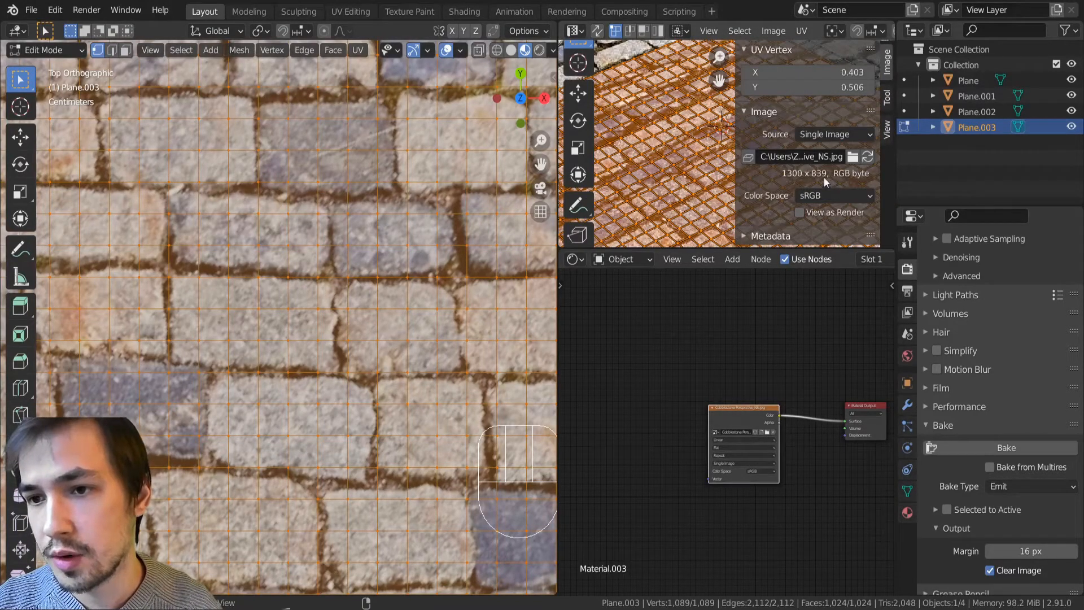
{"action": "scroll", "coordinate": [384, 266], "scroll_direction": "down", "scroll_amount": 5}
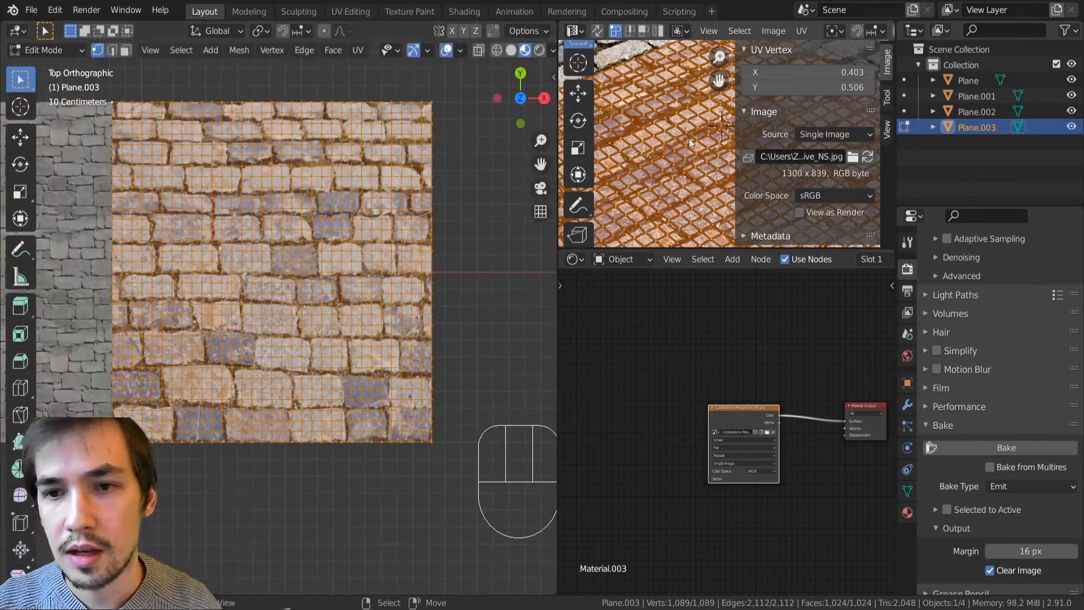
{"action": "scroll", "coordinate": [692, 137], "scroll_direction": "down", "scroll_amount": 8}
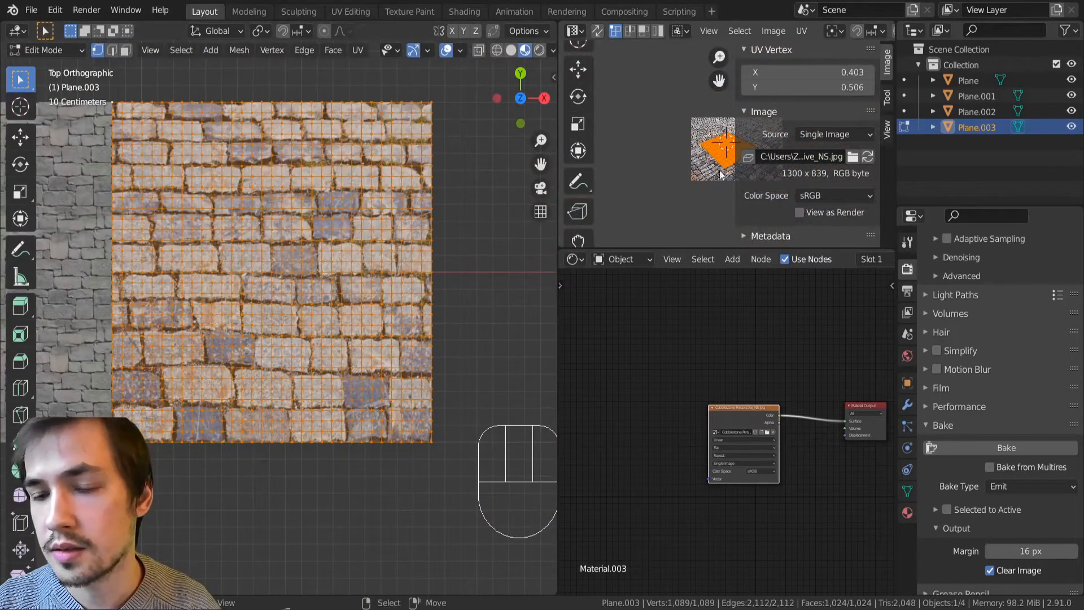
{"action": "scroll", "coordinate": [684, 149], "scroll_direction": "up", "scroll_amount": 8}
{"action": "scroll", "coordinate": [684, 147], "scroll_direction": "down", "scroll_amount": 4}
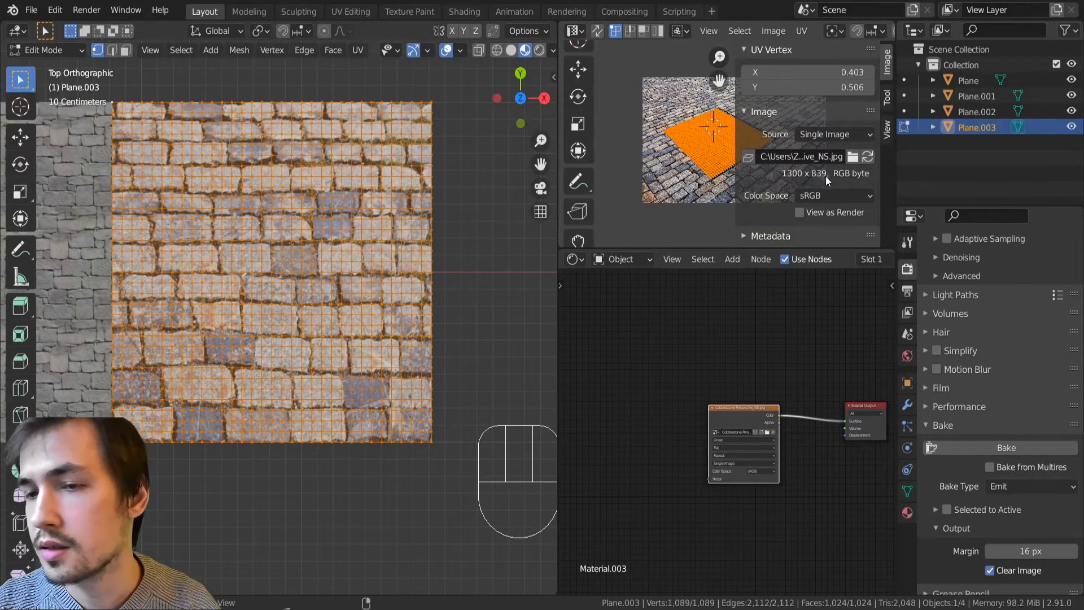
{"action": "scroll", "coordinate": [637, 130], "scroll_direction": "up", "scroll_amount": 1}
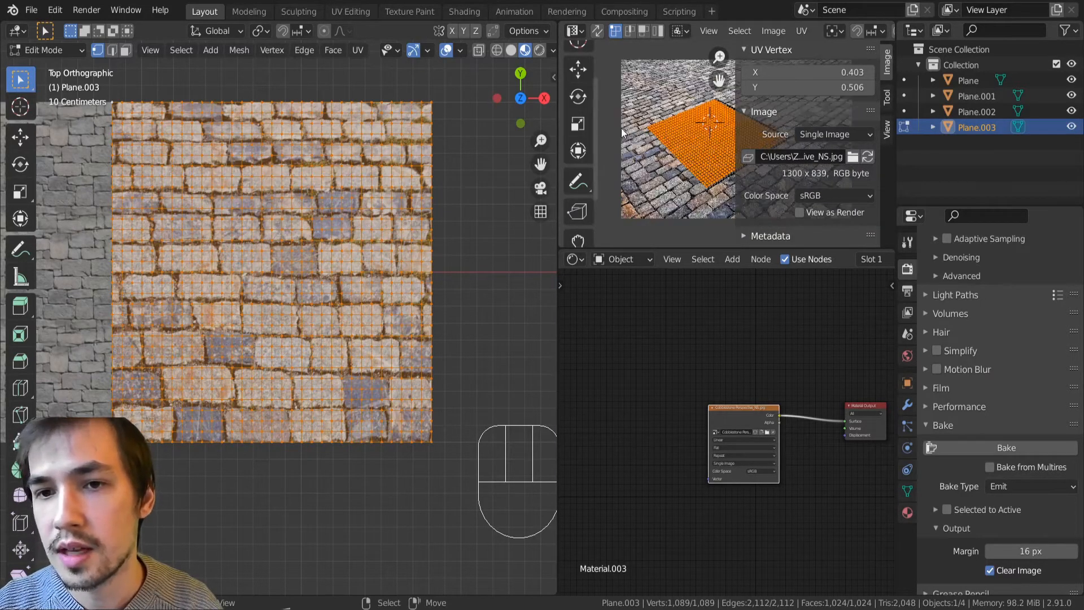
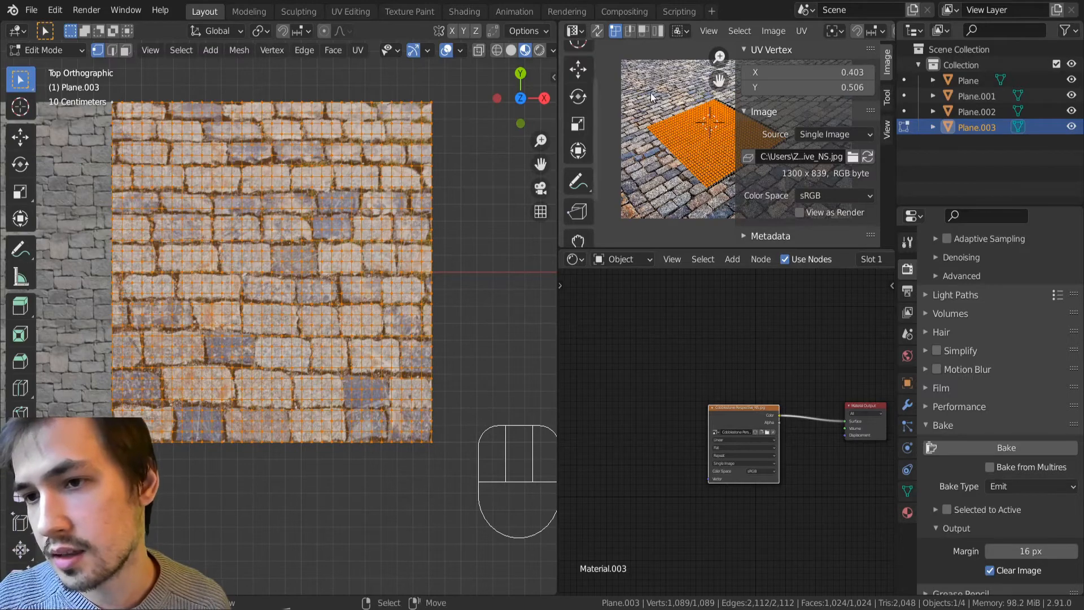
{"action": "scroll", "coordinate": [671, 165], "scroll_direction": "up", "scroll_amount": 5}
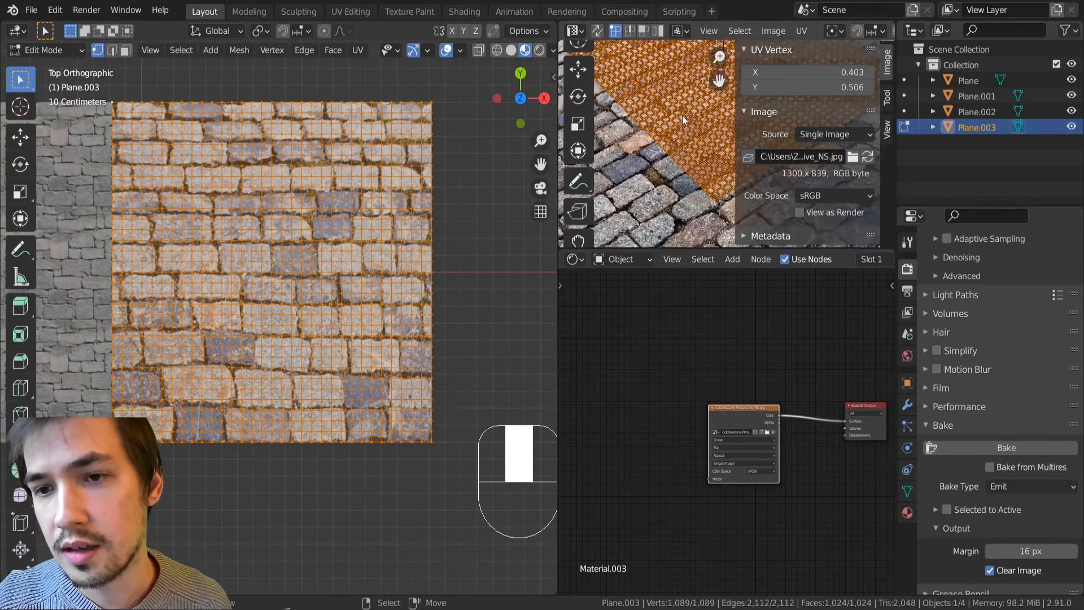
Step: Select the edge loop along the cobblestone plane's right border and hide the image properties in the UV editor
{"action": "left_click", "coordinate": [433, 286], "text": "alt"}
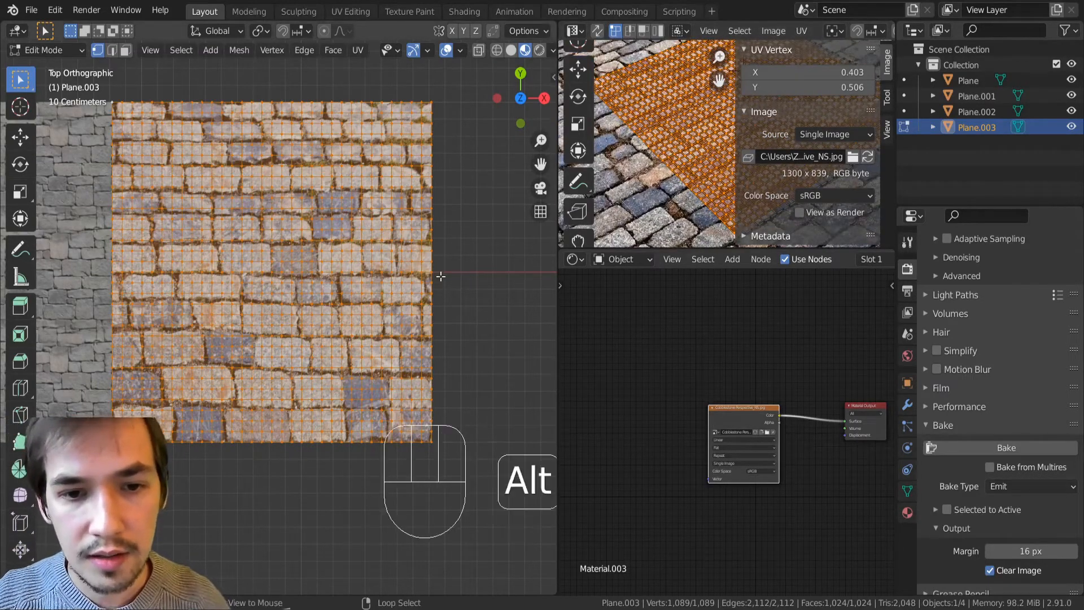
{"action": "right_click", "coordinate": [892, 606]}
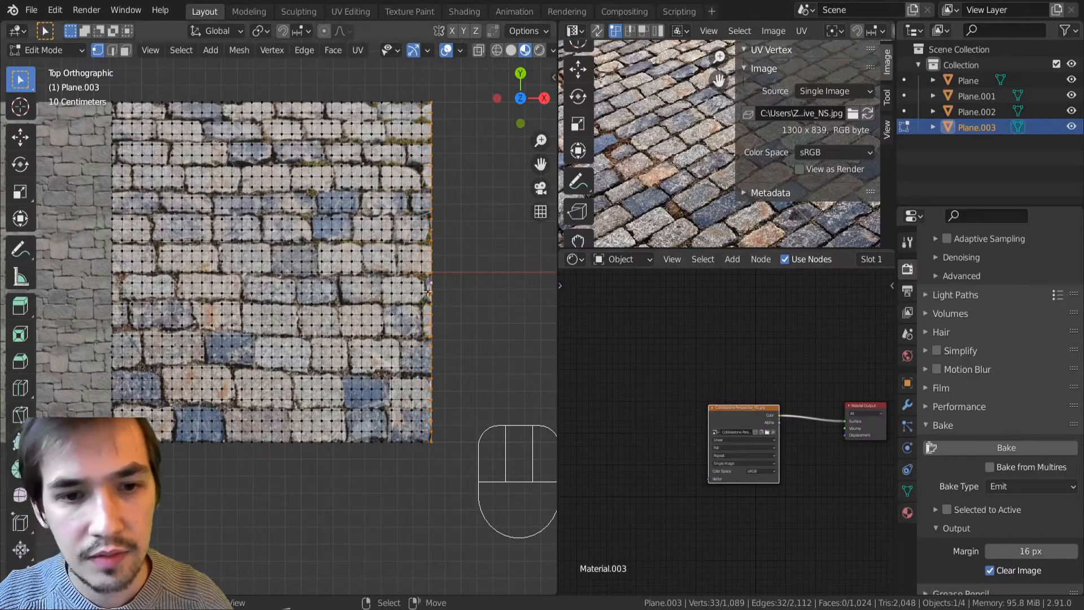
{"action": "scroll", "coordinate": [459, 274], "scroll_direction": "up", "scroll_amount": 1}
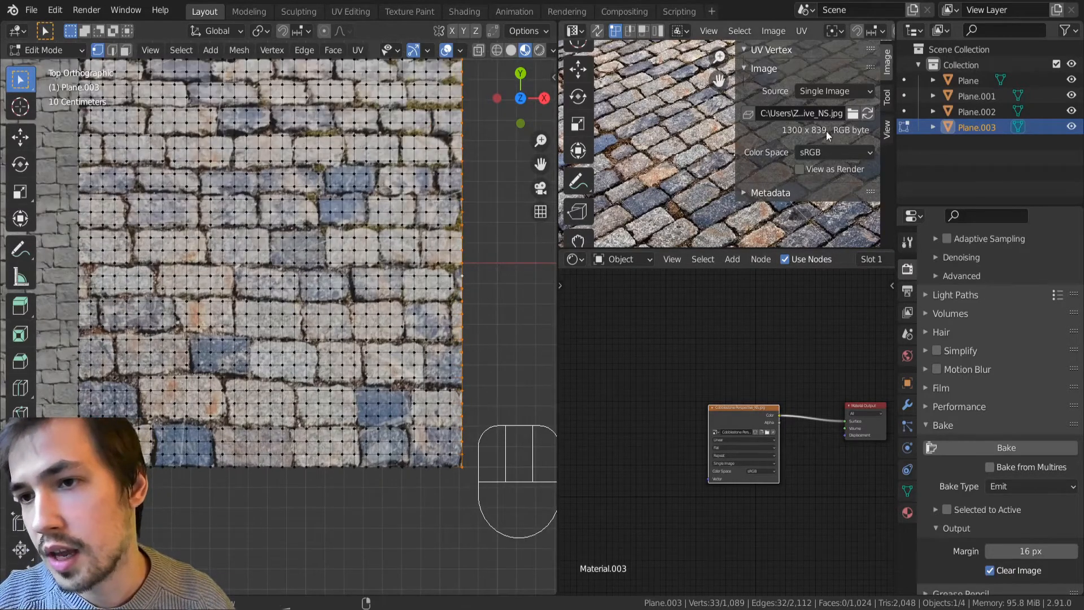
{"action": "scroll", "coordinate": [402, 241], "scroll_direction": "down", "scroll_amount": 2}
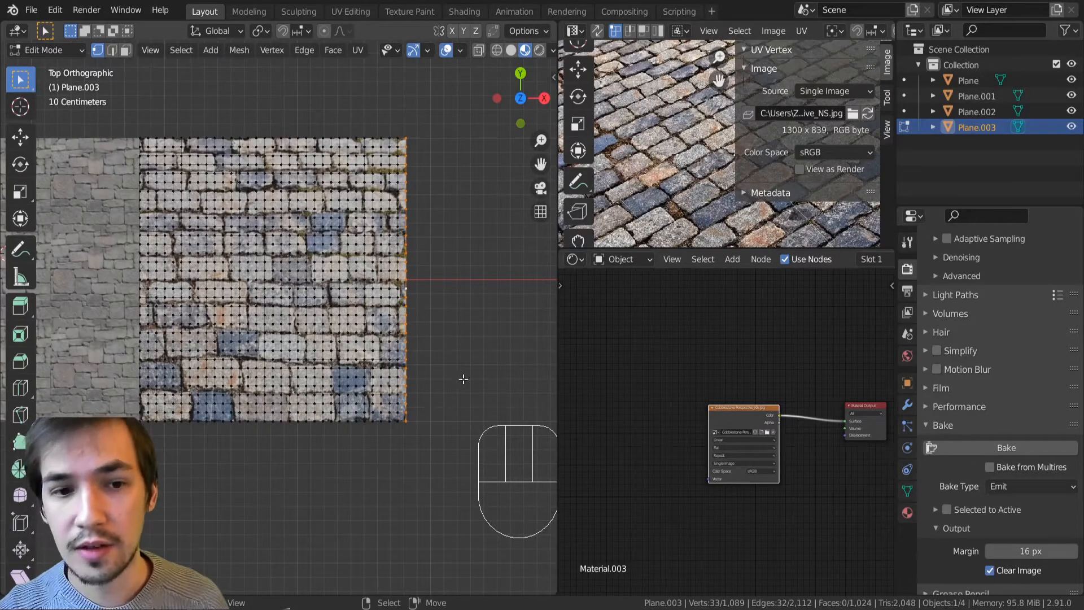
{"action": "key", "text": "n"}
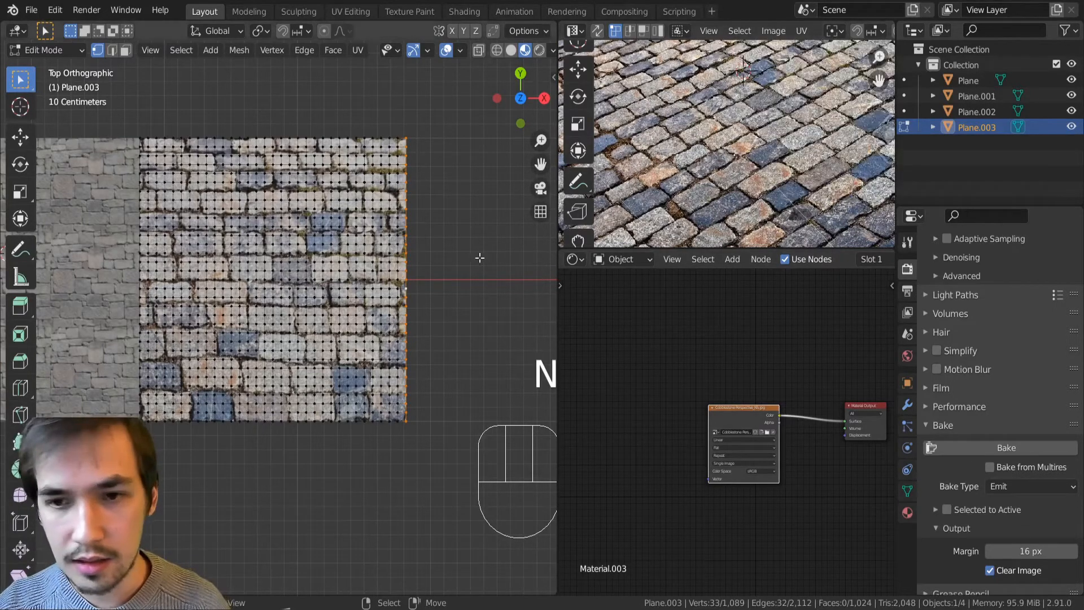
Step: Add a UV Map node set to UVMap and connect it to the Vector input of the cobblestone photo's image texture
{"action": "scroll", "coordinate": [650, 477], "scroll_direction": "up", "scroll_amount": 2}
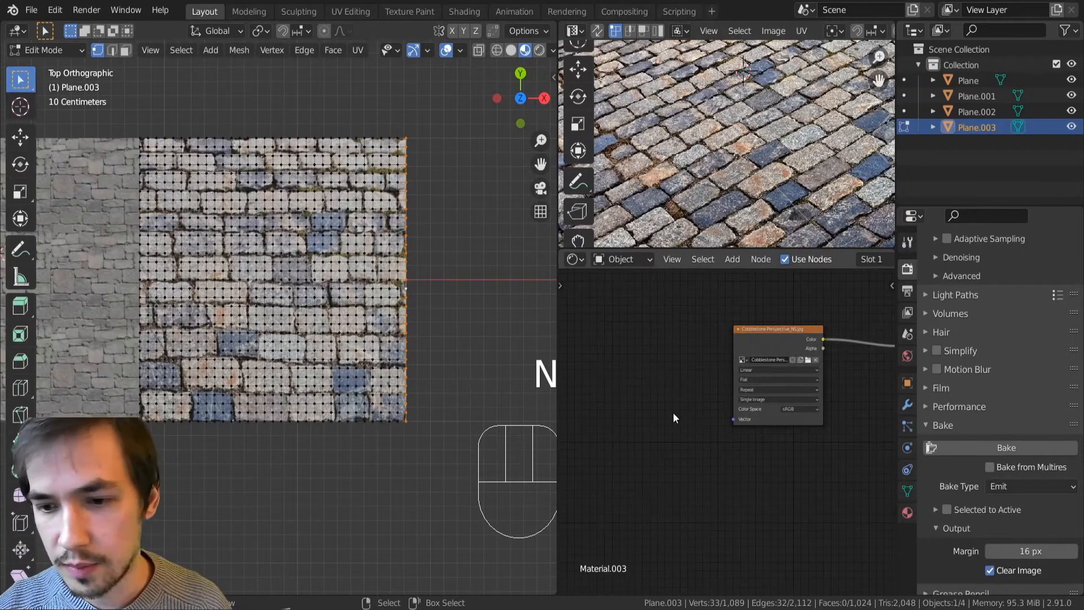
{"action": "key", "text": "shift+a"}
{"action": "key", "text": "Escape"}
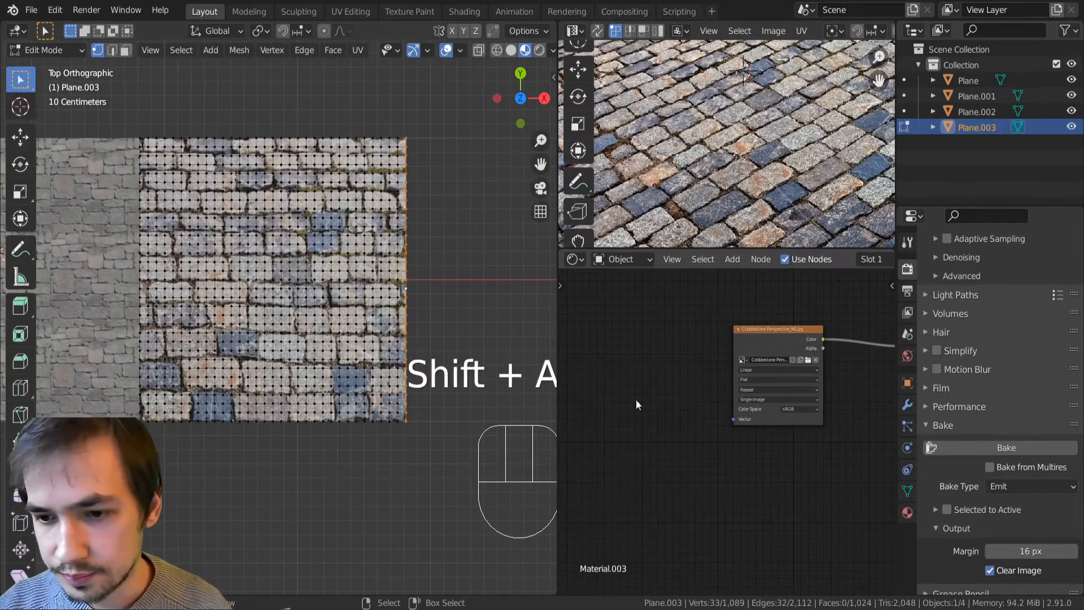
{"action": "key", "text": "shift+a"}
{"action": "left_click", "coordinate": [703, 375]}
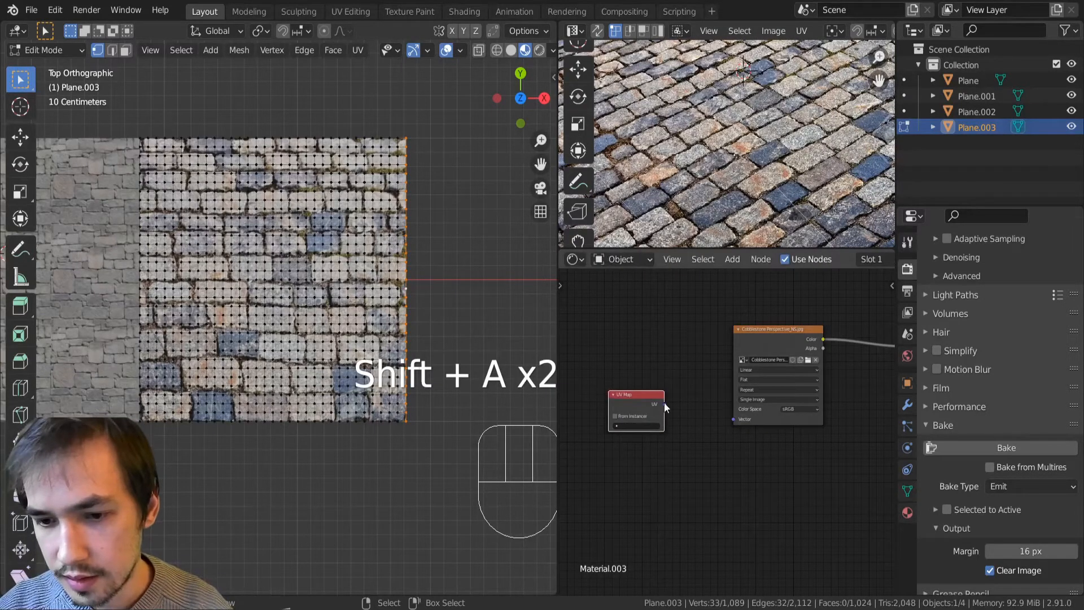
{"action": "left_click_drag", "start_coordinate": [665, 404], "coordinate": [732, 418]}
{"action": "left_click_drag", "start_coordinate": [665, 405], "coordinate": [733, 419]}
{"action": "left_click", "coordinate": [621, 426]}
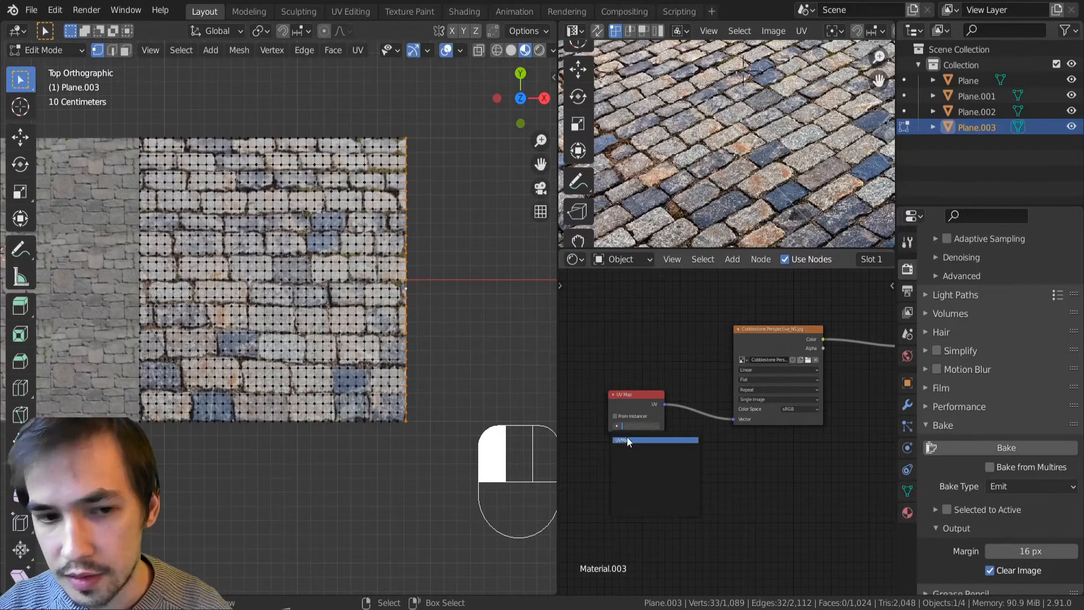
{"action": "left_click", "coordinate": [628, 441]}
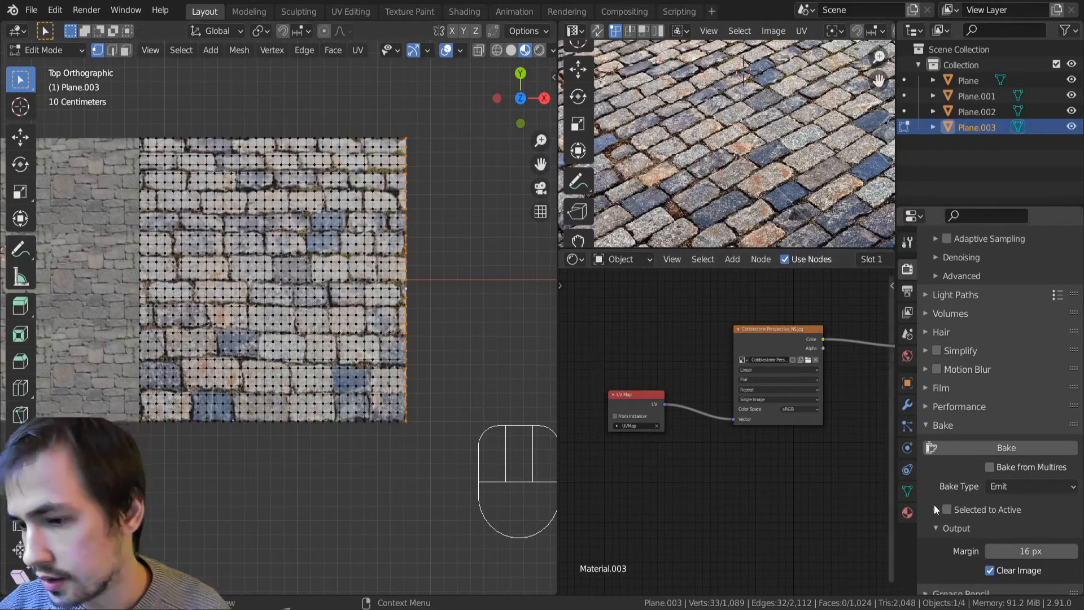
Step: Add a second UV map to the cobblestone plane's mesh data
{"action": "left_click", "coordinate": [907, 492]}
{"action": "left_click", "coordinate": [1070, 418]}
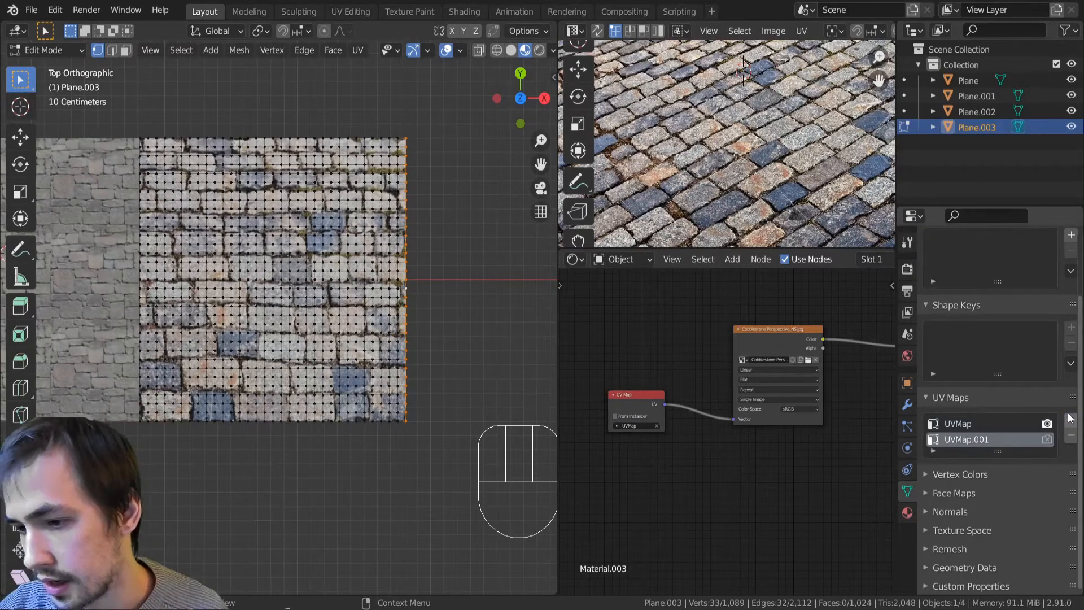
{"action": "scroll", "coordinate": [717, 362], "scroll_direction": "down", "scroll_amount": 3}
{"action": "middle_click_drag", "start_coordinate": [717, 362], "coordinate": [681, 465]}
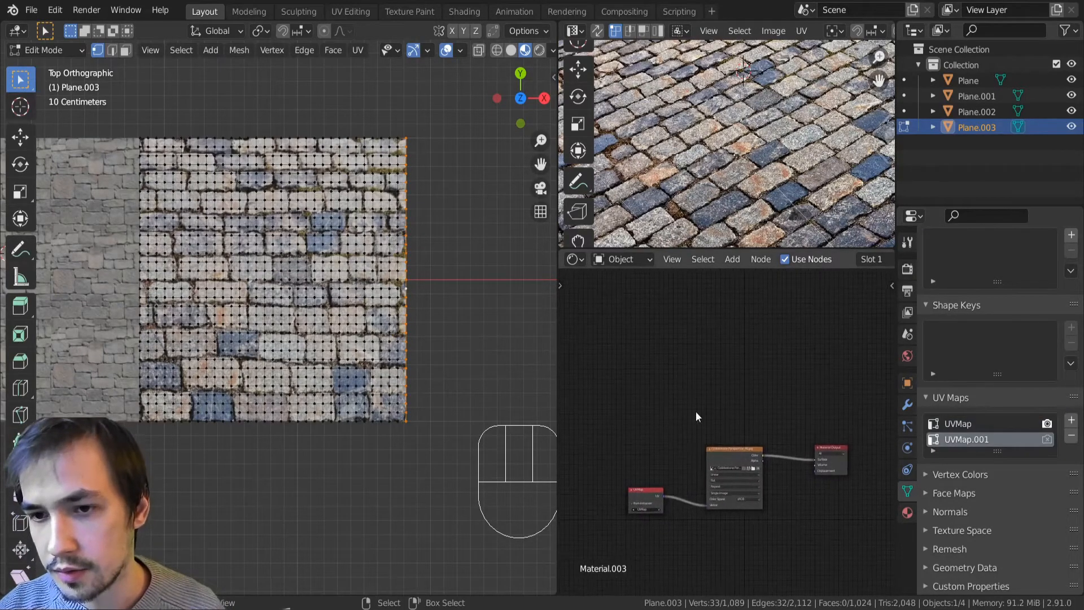
{"action": "key", "text": "shift+a"}
{"action": "left_click", "coordinate": [722, 411]}
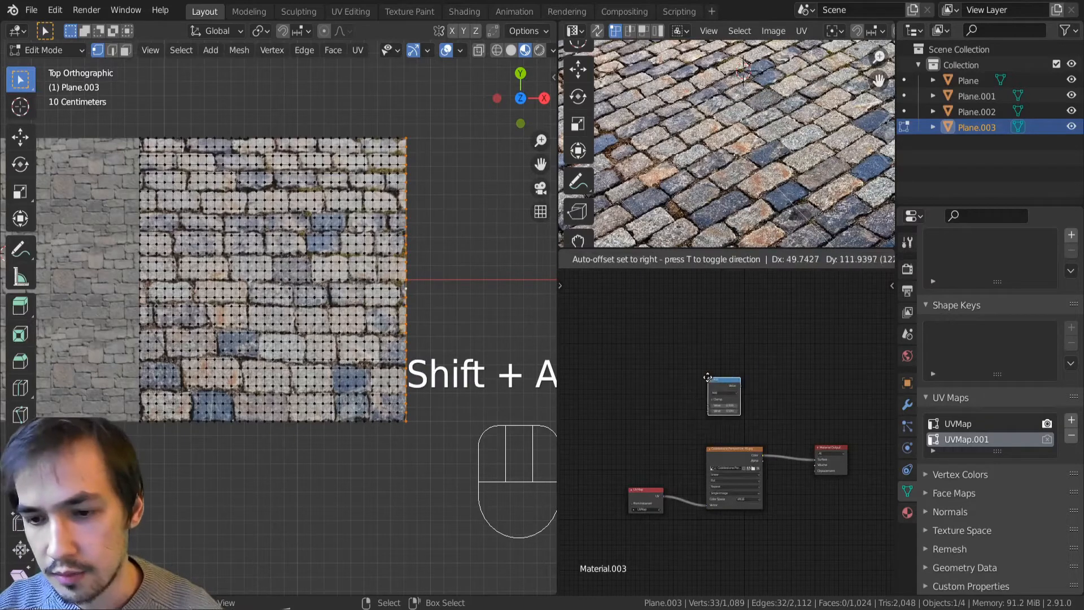
{"action": "left_click", "coordinate": [713, 380]}
{"action": "key", "text": "Delete"}
{"action": "key", "text": "shift+s"}
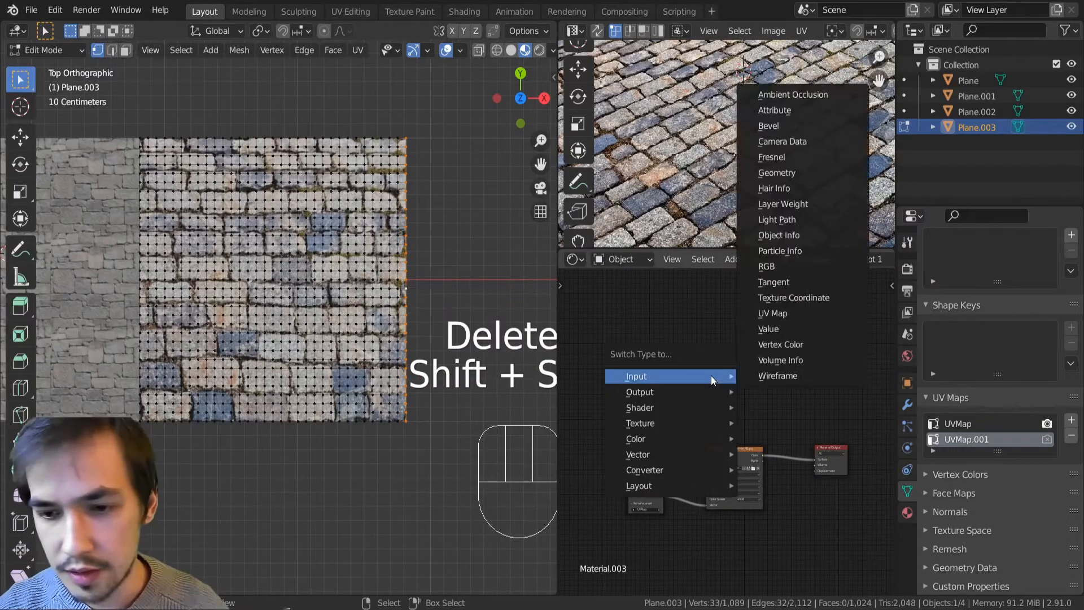
Step: Add an image texture node above the cobblestone photo's node and create a new blank image named Cobblestone_BC in it
{"action": "key", "text": "shift+a"}
{"action": "mouse_move", "coordinate": [746, 359]}
{"action": "left_click", "coordinate": [807, 229]}
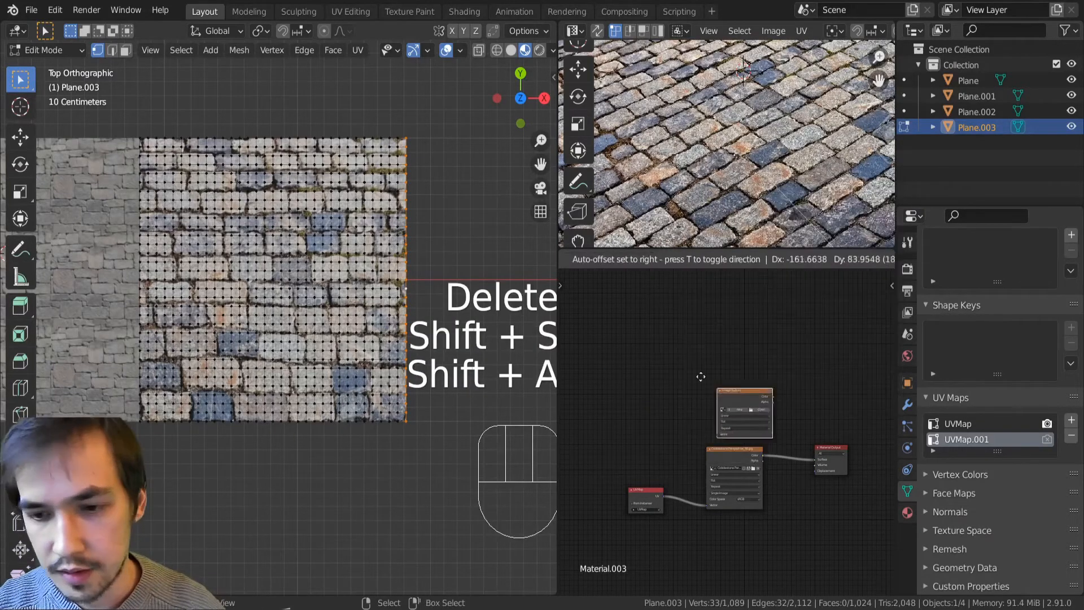
{"action": "left_click", "coordinate": [708, 382]}
{"action": "scroll", "coordinate": [740, 419], "scroll_direction": "up", "scroll_amount": 5}
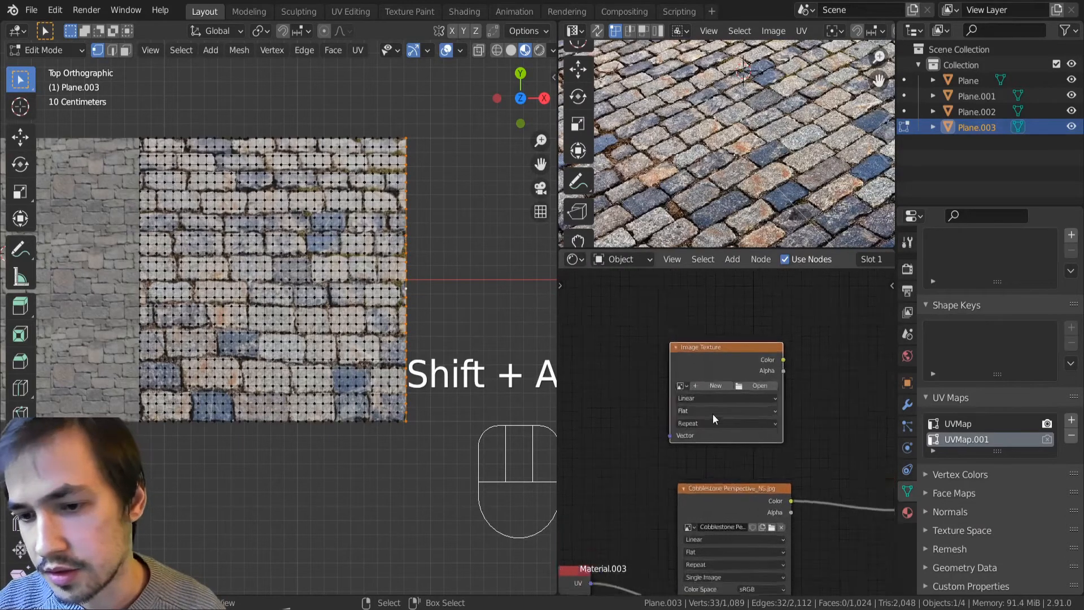
{"action": "scroll", "coordinate": [709, 389], "scroll_direction": "up", "scroll_amount": 2}
{"action": "left_click", "coordinate": [707, 369]}
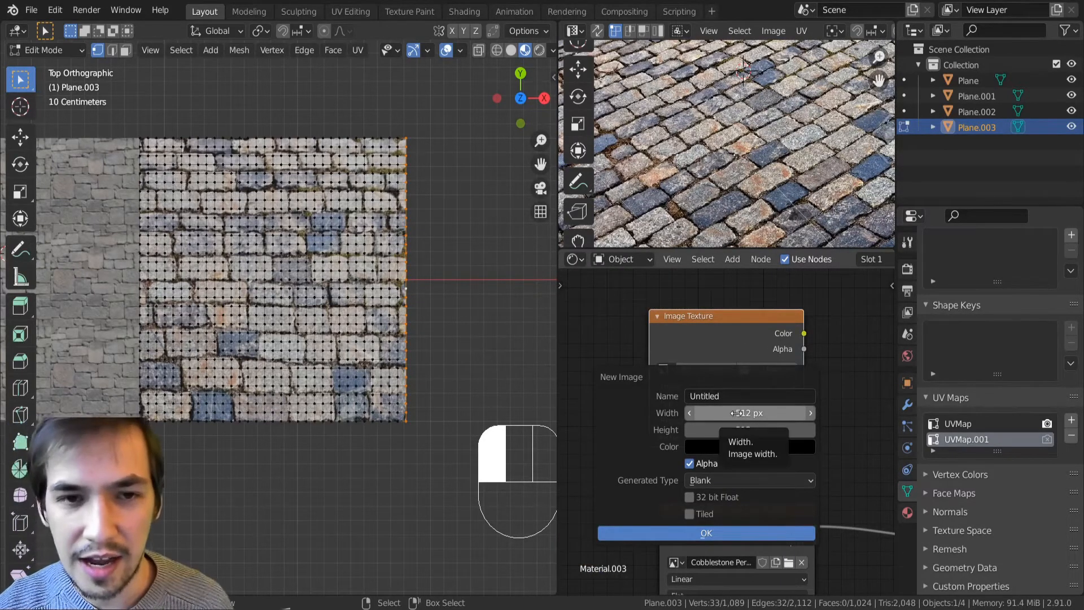
{"action": "left_click", "coordinate": [722, 396]}
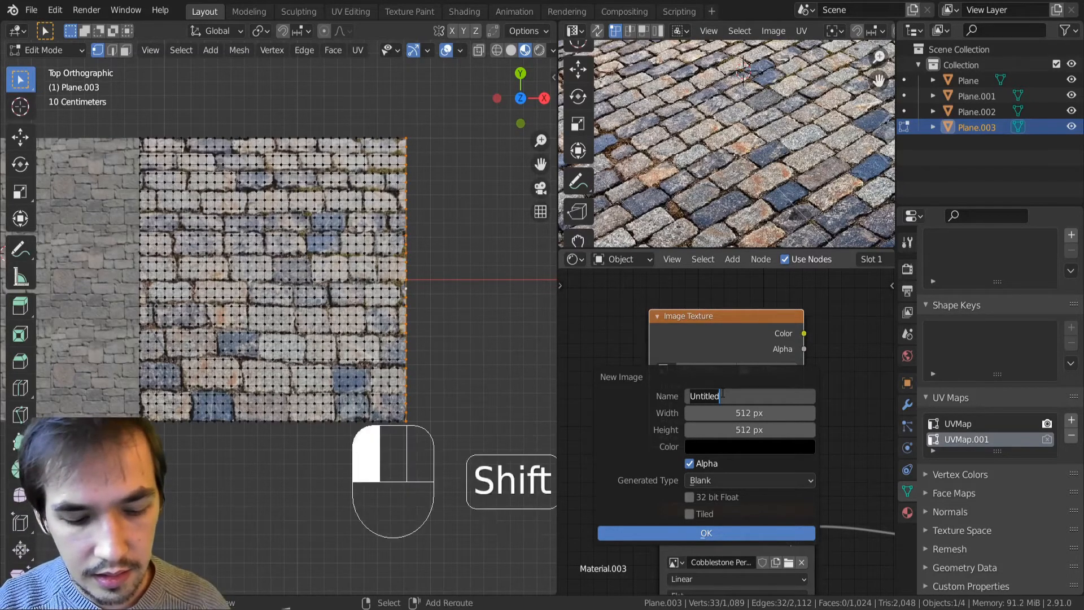
{"action": "type", "text": "Cobblestone_BC"}
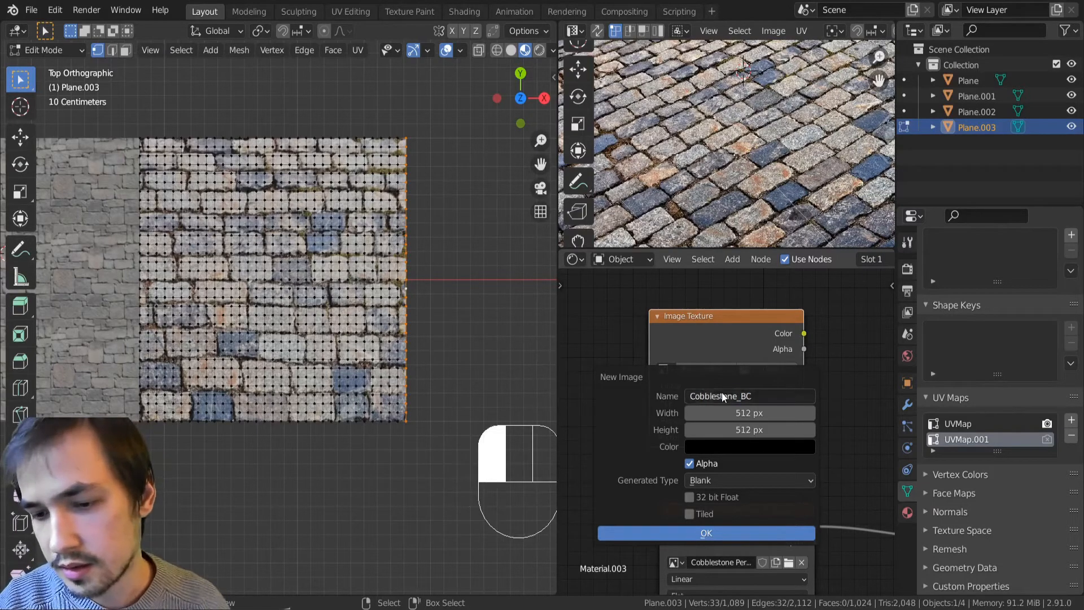
{"action": "key", "text": "Return"}
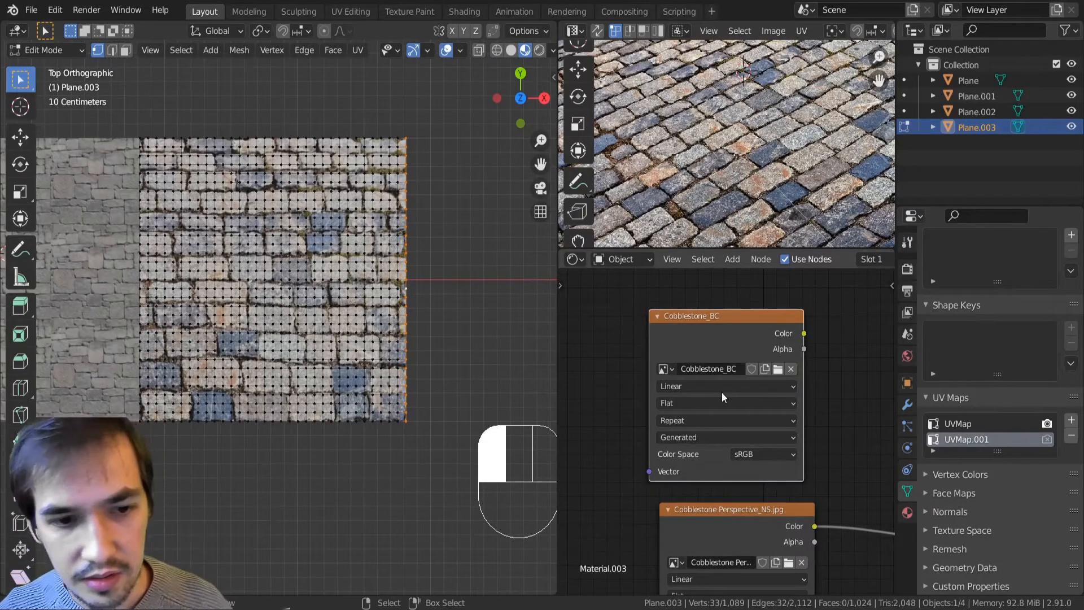
Step: Examine the cobblestone photo in the UV editor, both up close and as a whole
{"action": "scroll", "coordinate": [813, 184], "scroll_direction": "down", "scroll_amount": 2}
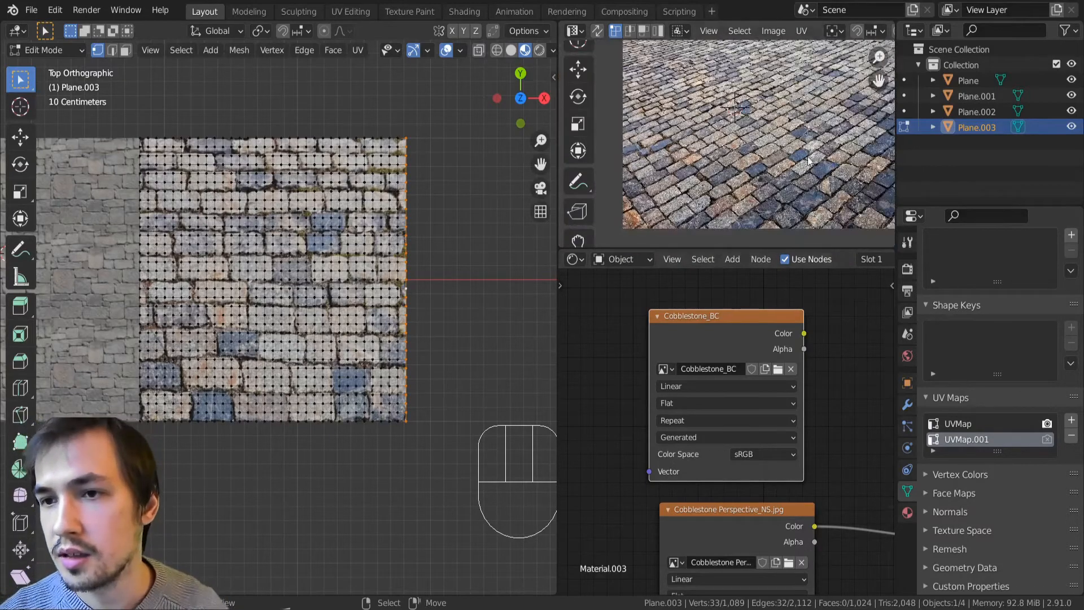
{"action": "scroll", "coordinate": [806, 154], "scroll_direction": "down", "scroll_amount": 2}
{"action": "middle_click_drag", "start_coordinate": [782, 143], "coordinate": [777, 157]}
{"action": "scroll", "coordinate": [772, 155], "scroll_direction": "up", "scroll_amount": 3}
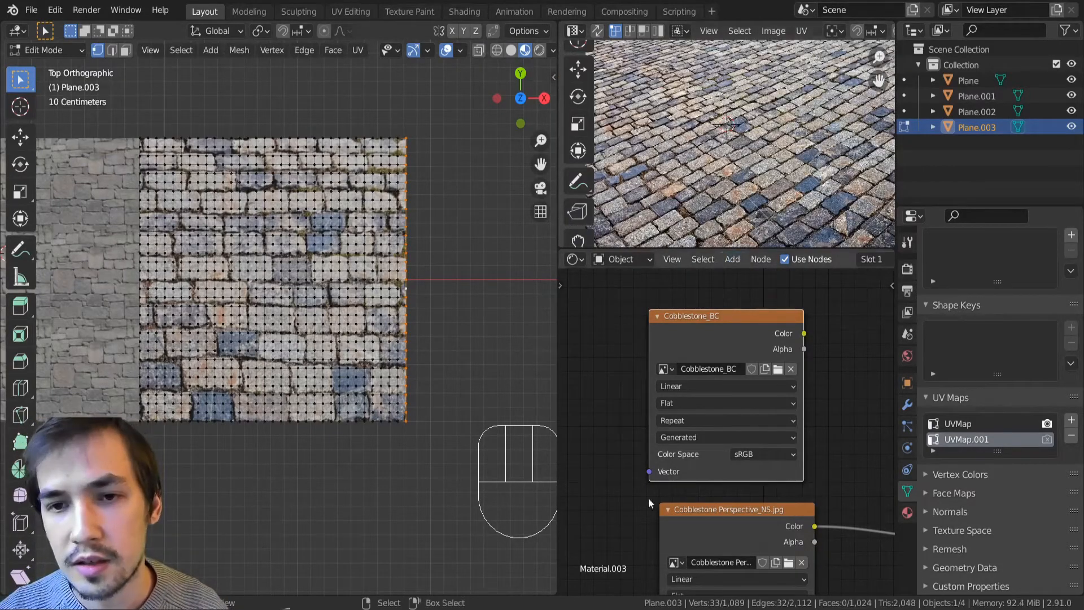
{"action": "scroll", "coordinate": [680, 169], "scroll_direction": "down", "scroll_amount": 2}
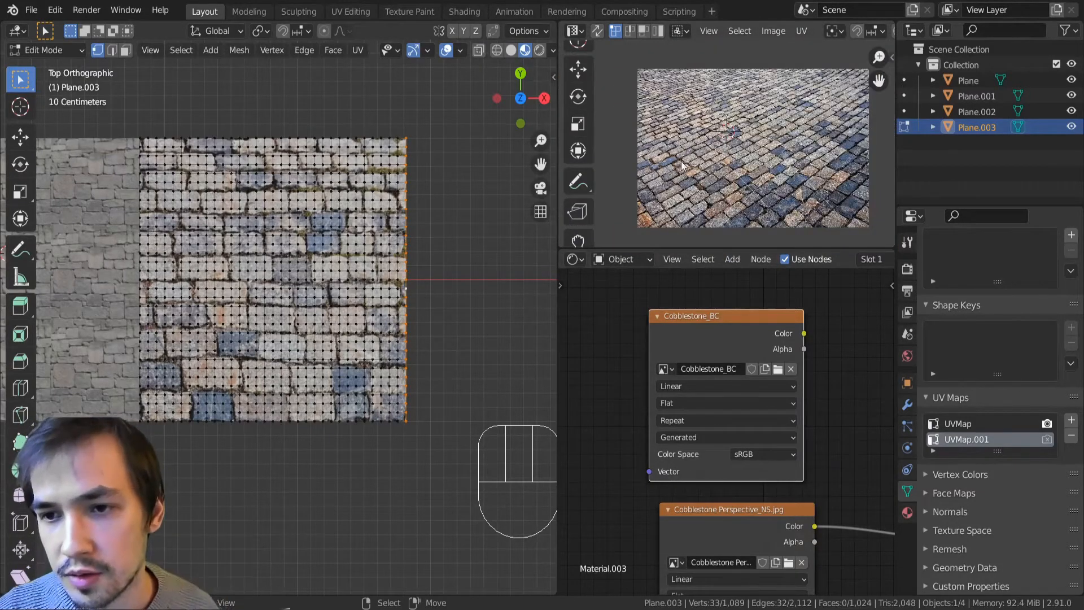
{"action": "scroll", "coordinate": [716, 174], "scroll_direction": "down", "scroll_amount": 4}
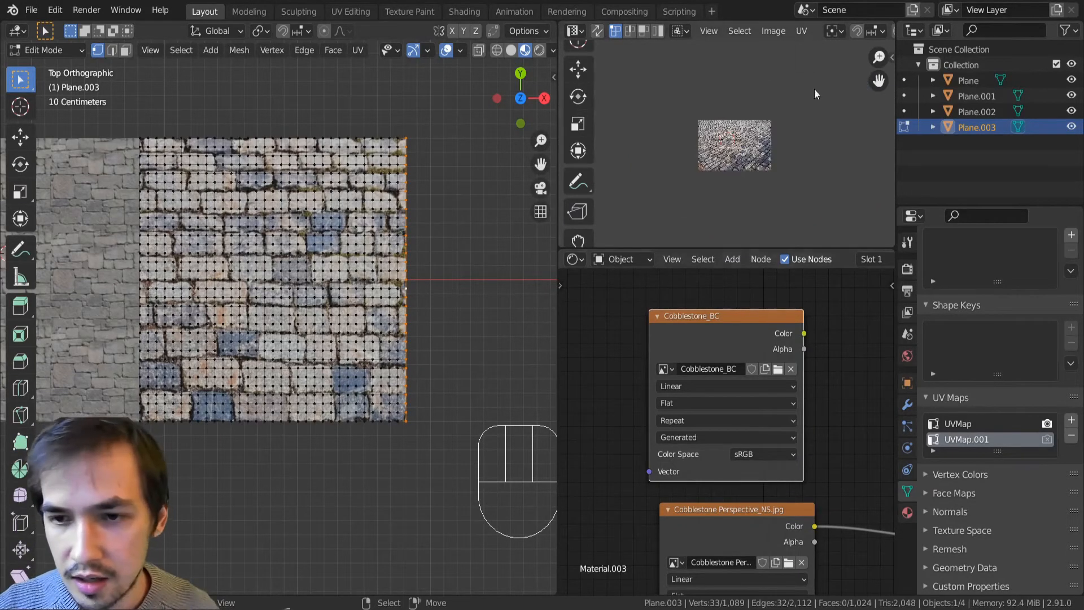
{"action": "scroll", "coordinate": [722, 183], "scroll_direction": "up", "scroll_amount": 6}
{"action": "scroll", "coordinate": [727, 195], "scroll_direction": "down", "scroll_amount": 2}
Step: Preview the blank Cobblestone_BC image on the plane and reconnect the cobblestone photo's color to the material output's Surface
{"action": "scroll", "coordinate": [677, 333], "scroll_direction": "down", "scroll_amount": 2}
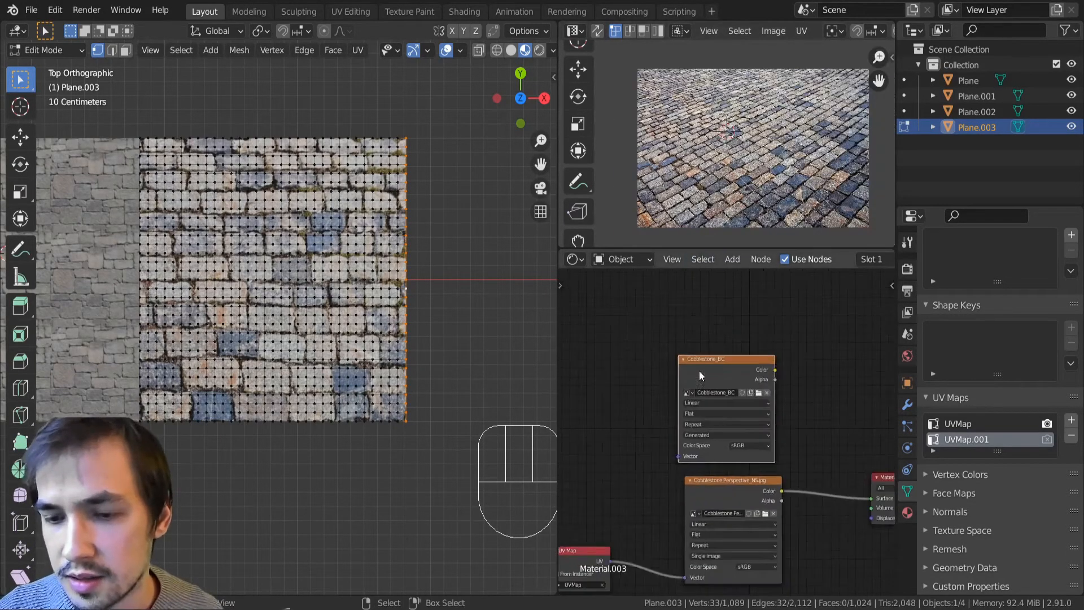
{"action": "left_click", "coordinate": [722, 381], "text": "ctrl+shift"}
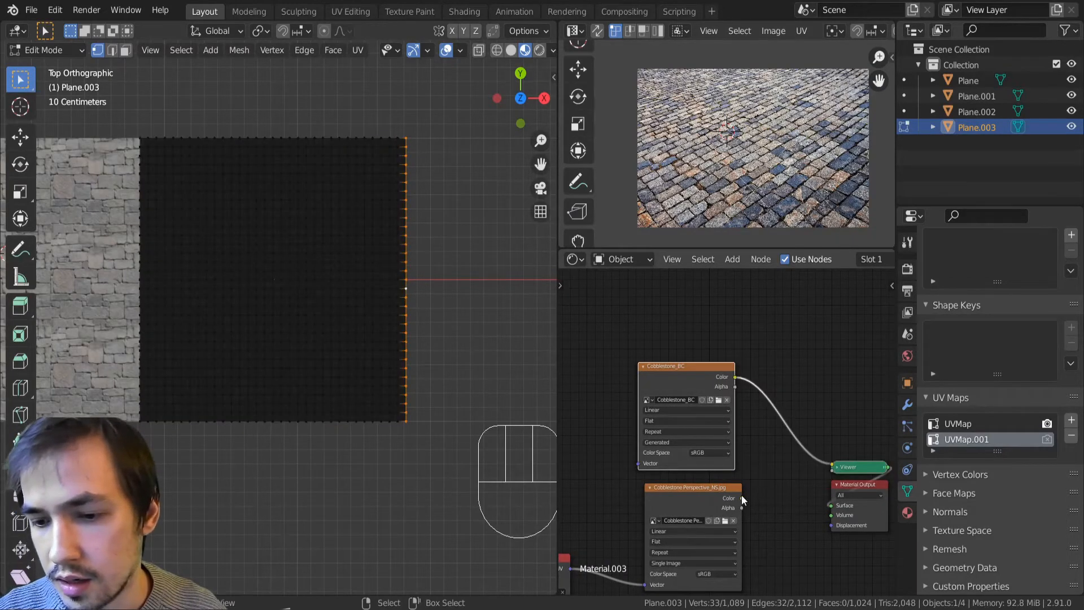
{"action": "left_click_drag", "start_coordinate": [741, 498], "coordinate": [832, 505]}
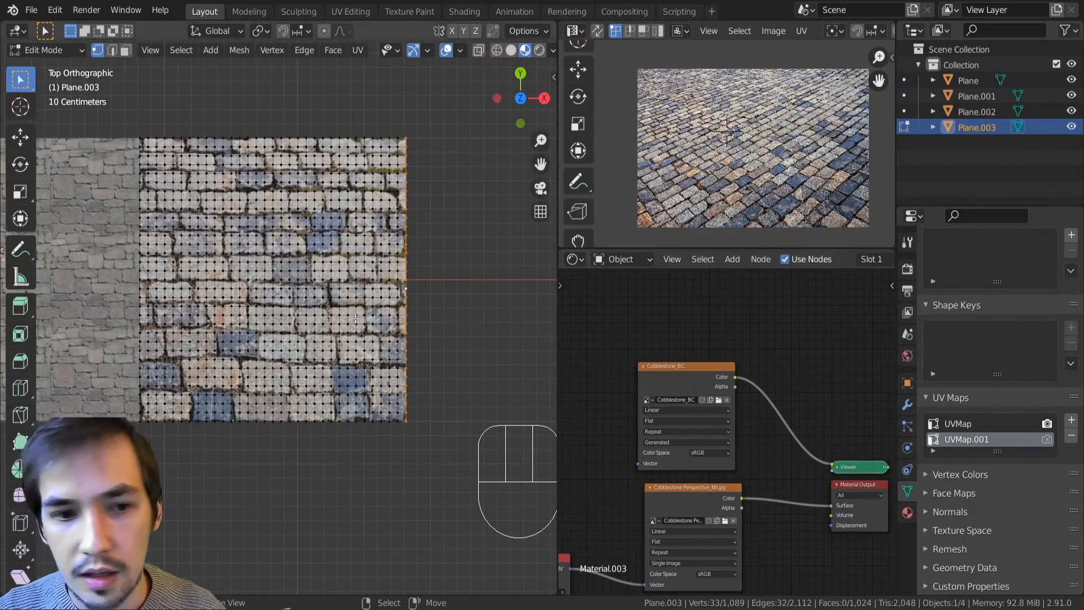
Step: Select the cobblestone plane's whole mesh and reset its UVs in the second UV map
{"action": "scroll", "coordinate": [263, 306], "scroll_direction": "up", "scroll_amount": 4}
{"action": "middle_click_drag", "start_coordinate": [316, 322], "coordinate": [430, 387], "text": "shift"}
{"action": "scroll", "coordinate": [446, 396], "scroll_direction": "down", "scroll_amount": 2}
{"action": "middle_click_drag", "start_coordinate": [503, 412], "coordinate": [476, 409], "text": "shift"}
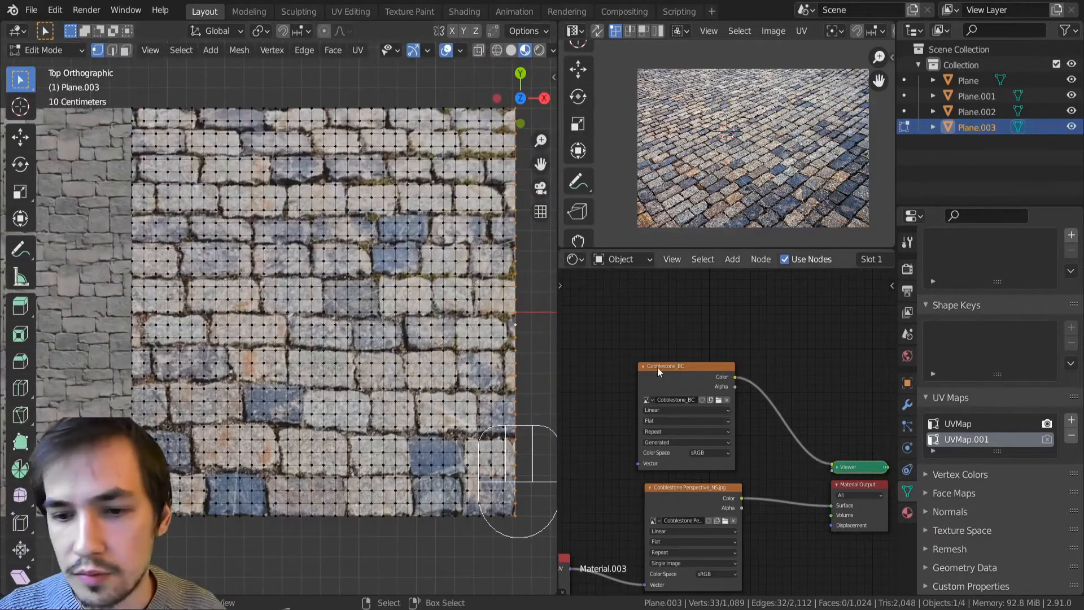
{"action": "middle_click_drag", "start_coordinate": [650, 375], "coordinate": [669, 361]}
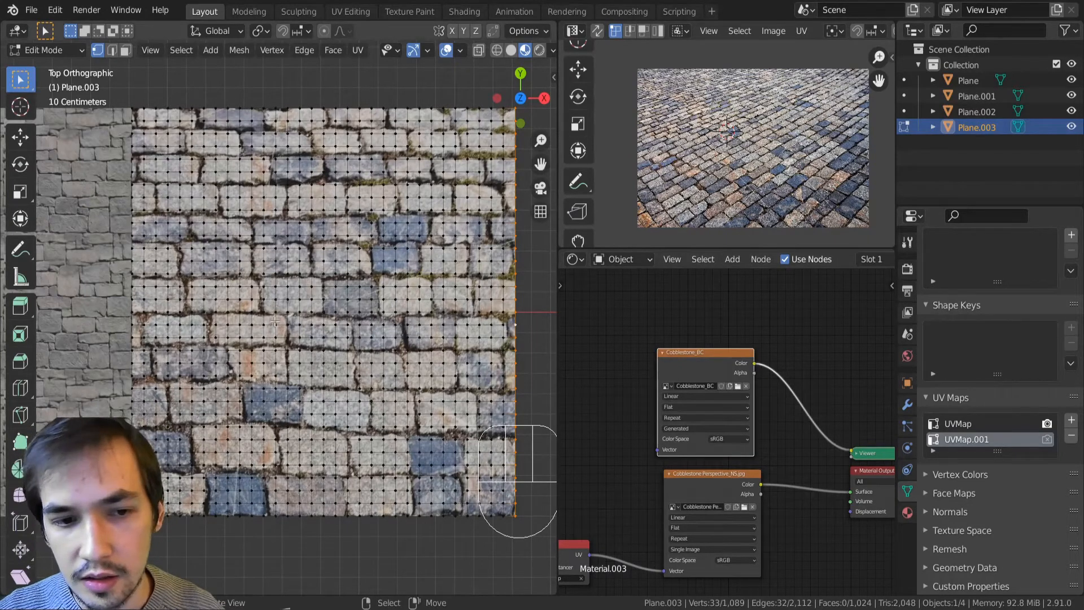
{"action": "key", "text": "a"}
{"action": "key", "text": "u"}
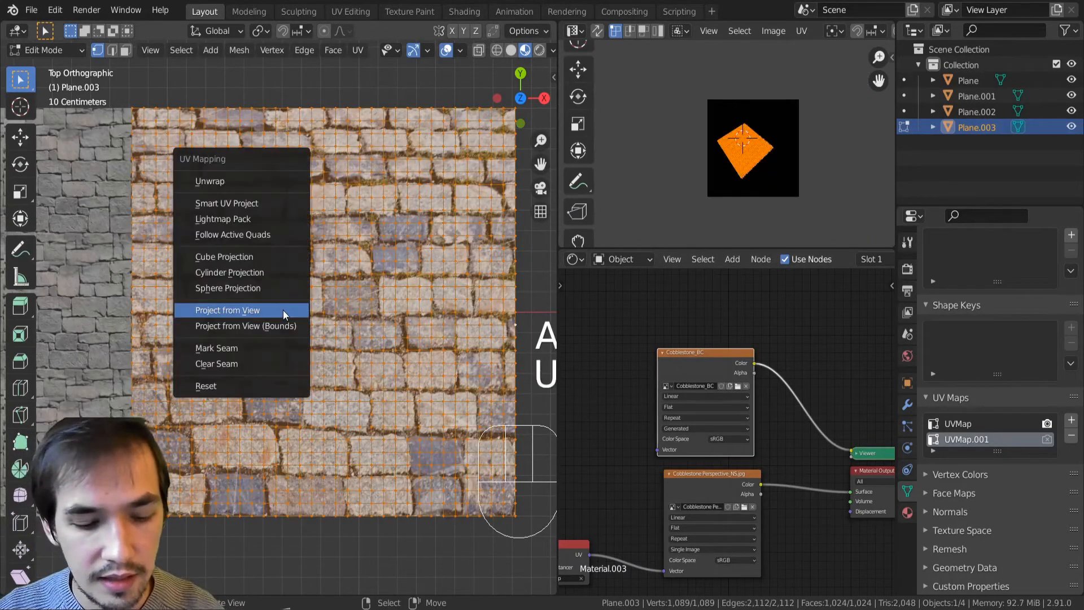
{"action": "left_click", "coordinate": [236, 381]}
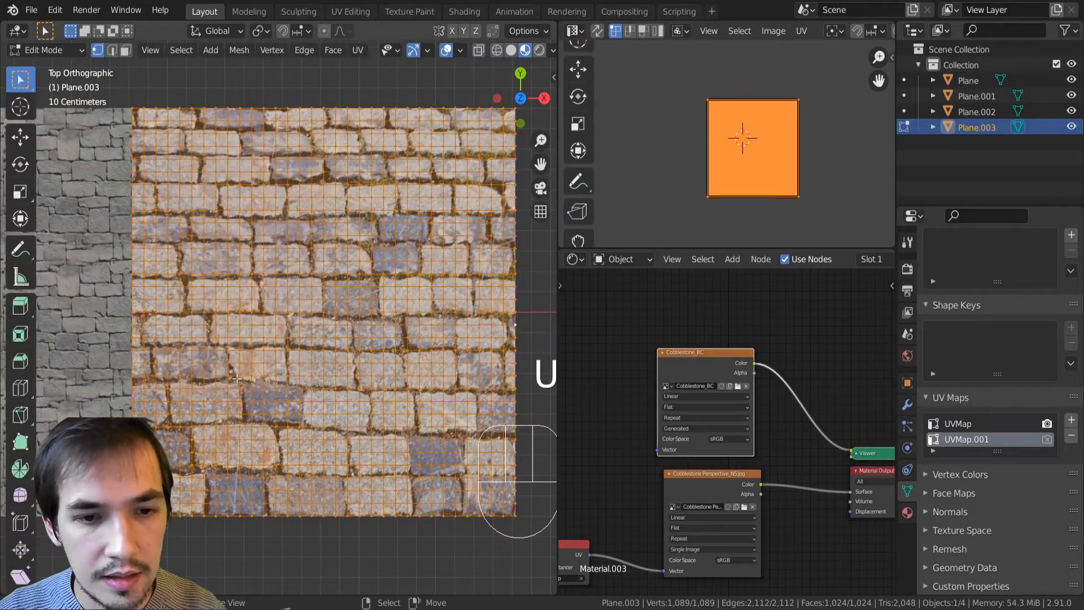
Step: Try UVMap.001 in the UV Map node and examine the texture on the plane's faces up close
{"action": "scroll", "coordinate": [760, 150], "scroll_direction": "up", "scroll_amount": 3}
{"action": "scroll", "coordinate": [429, 276], "scroll_direction": "up", "scroll_amount": 3}
{"action": "scroll", "coordinate": [429, 277], "scroll_direction": "down", "scroll_amount": 5}
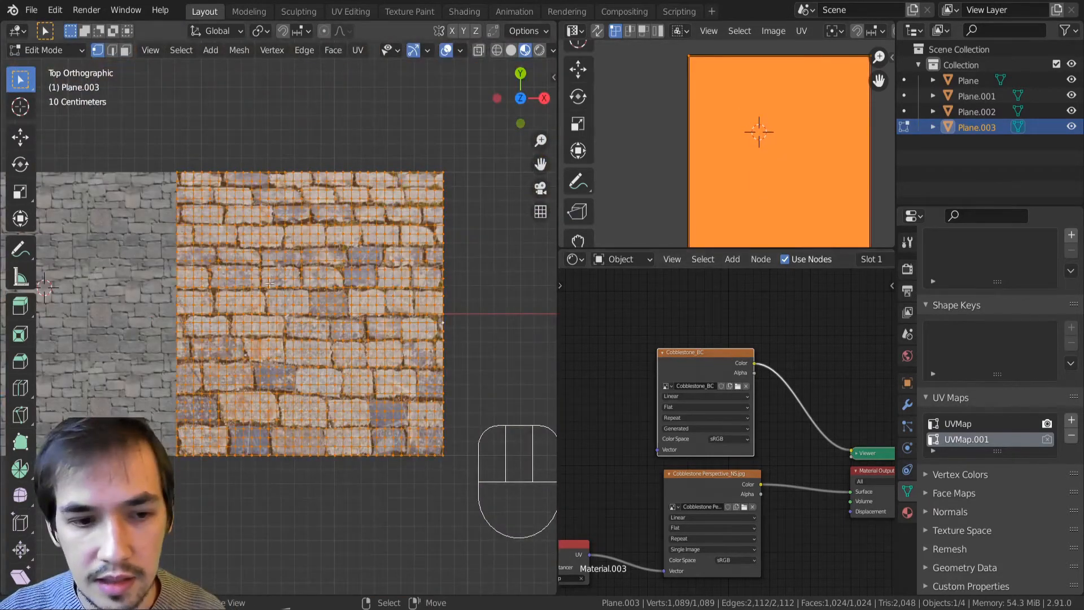
{"action": "scroll", "coordinate": [306, 313], "scroll_direction": "up", "scroll_amount": 2}
{"action": "middle_click_drag", "start_coordinate": [633, 419], "coordinate": [744, 328]}
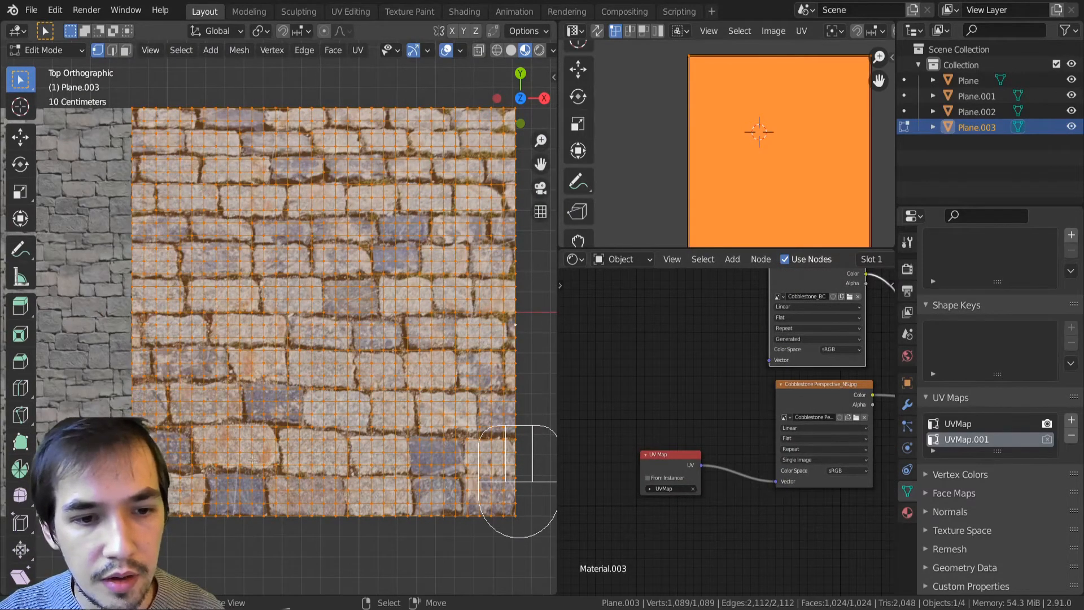
{"action": "scroll", "coordinate": [253, 459], "scroll_direction": "up", "scroll_amount": 3}
{"action": "middle_click_drag", "start_coordinate": [703, 502], "coordinate": [698, 432]}
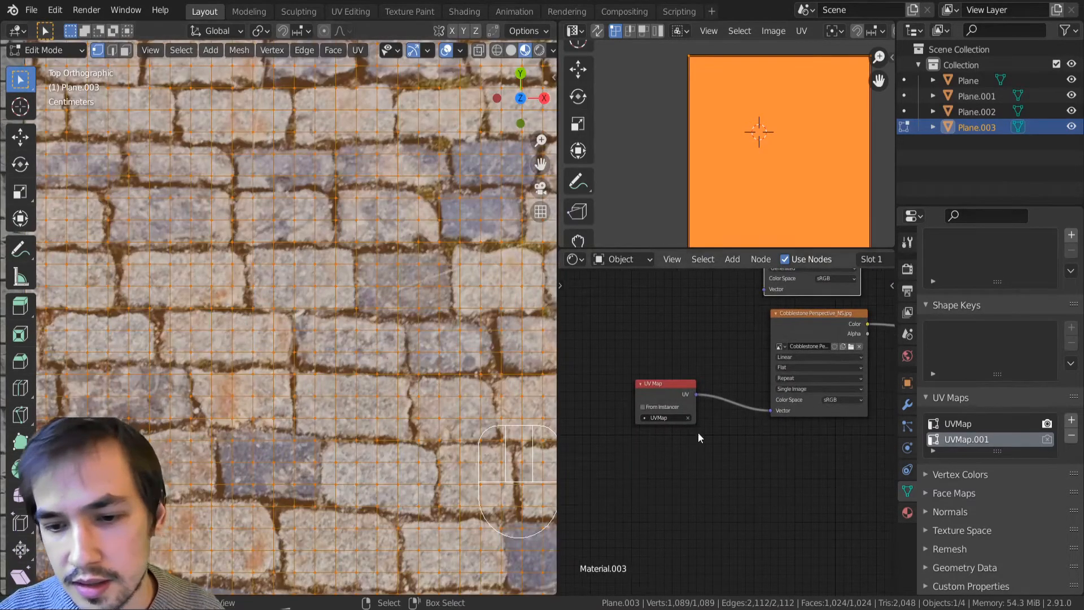
{"action": "scroll", "coordinate": [624, 432], "scroll_direction": "up", "scroll_amount": 2}
{"action": "middle_click_drag", "start_coordinate": [625, 432], "coordinate": [662, 428]}
{"action": "left_click", "coordinate": [675, 423]}
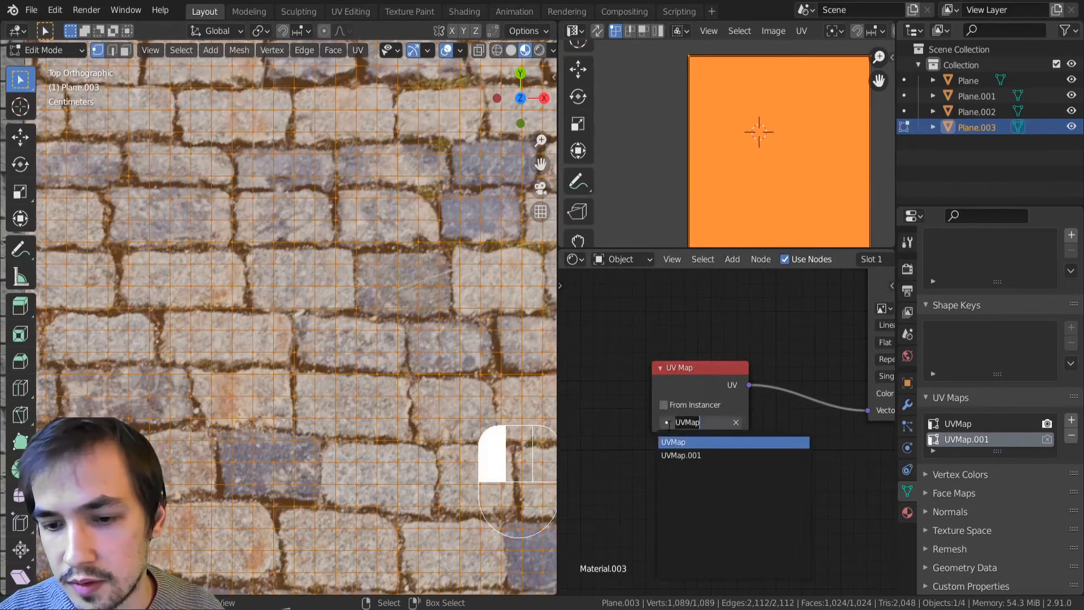
{"action": "left_click", "coordinate": [680, 455]}
{"action": "scroll", "coordinate": [308, 339], "scroll_direction": "up", "scroll_amount": 10}
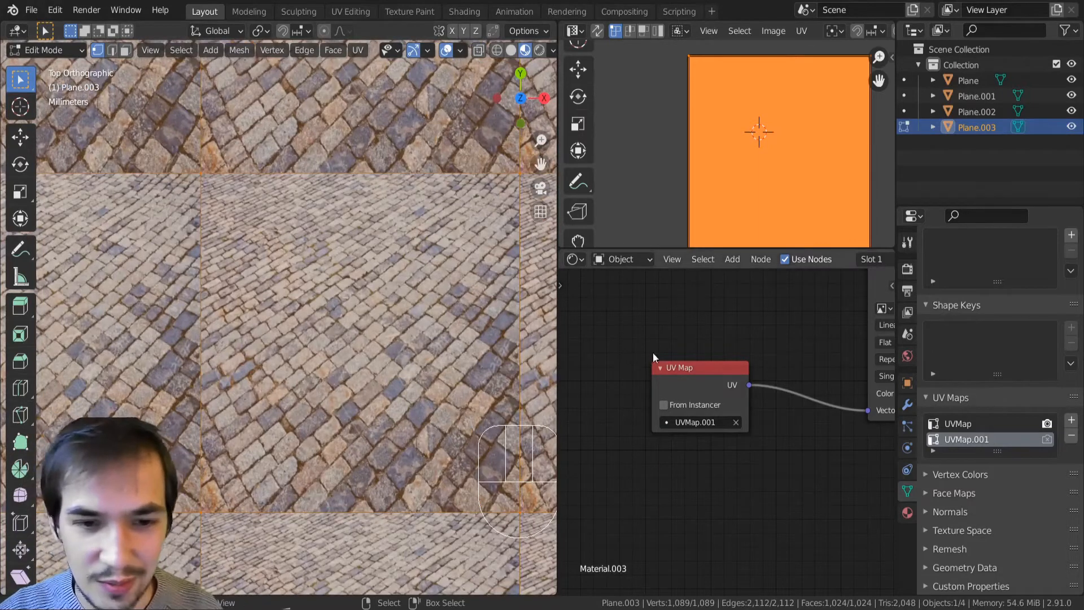
{"action": "scroll", "coordinate": [649, 356], "scroll_direction": "down", "scroll_amount": 5}
{"action": "scroll", "coordinate": [706, 451], "scroll_direction": "up", "scroll_amount": 5}
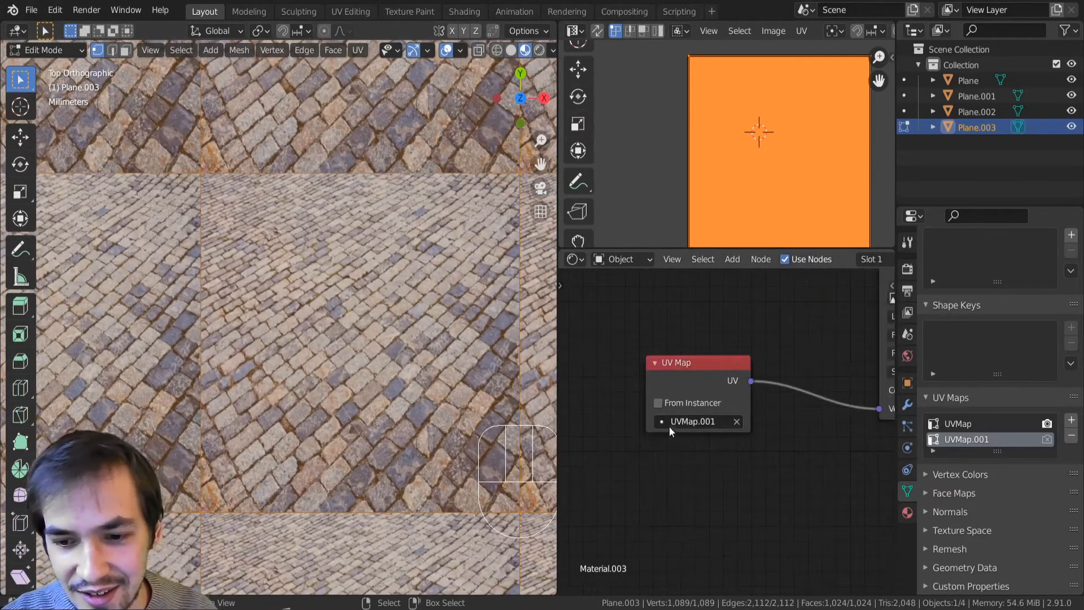
Step: Set the UV Map node back to UVMap
{"action": "left_click", "coordinate": [670, 428]}
{"action": "left_click", "coordinate": [680, 440]}
{"action": "scroll", "coordinate": [713, 325], "scroll_direction": "down", "scroll_amount": 5}
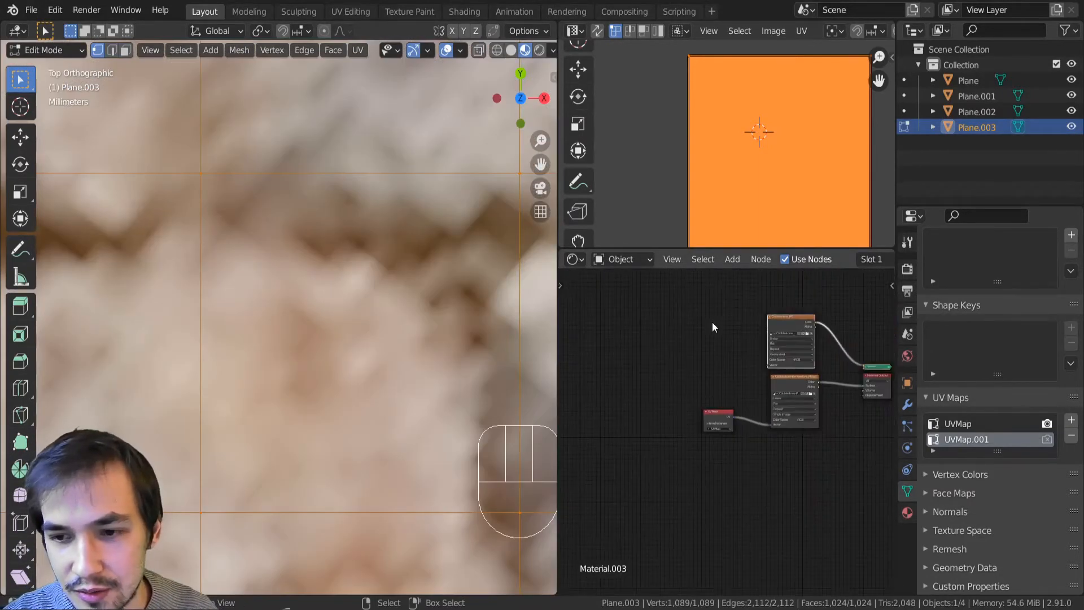
{"action": "middle_click_drag", "start_coordinate": [713, 323], "coordinate": [715, 386]}
Step: Project the cobblestone plane's whole mesh from the top view into UVMap.001 with Scale to Bounds enabled
{"action": "scroll", "coordinate": [317, 267], "scroll_direction": "down", "scroll_amount": 20}
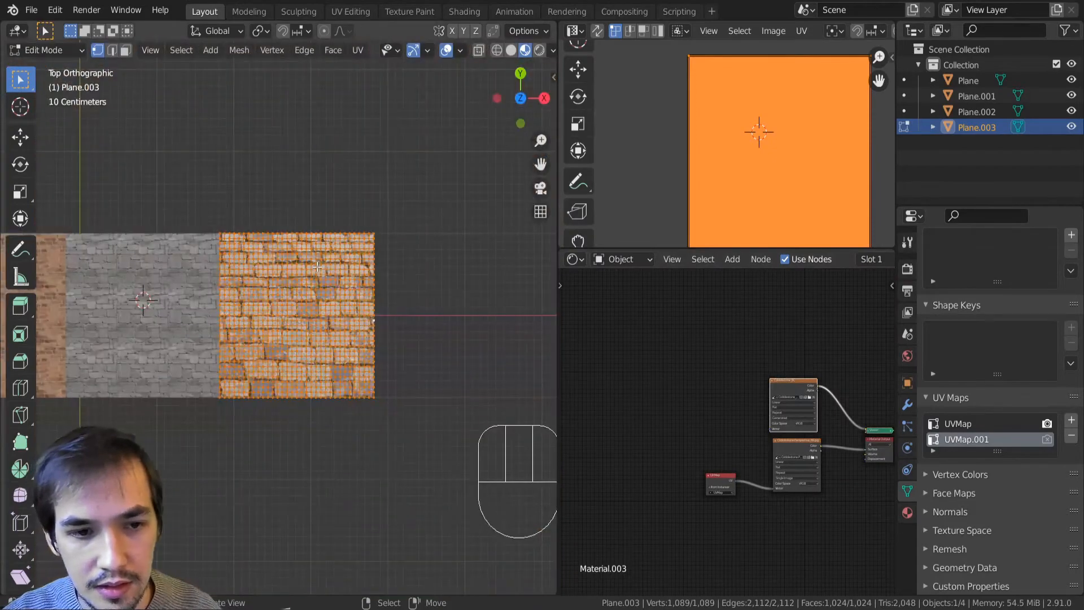
{"action": "key", "text": "u"}
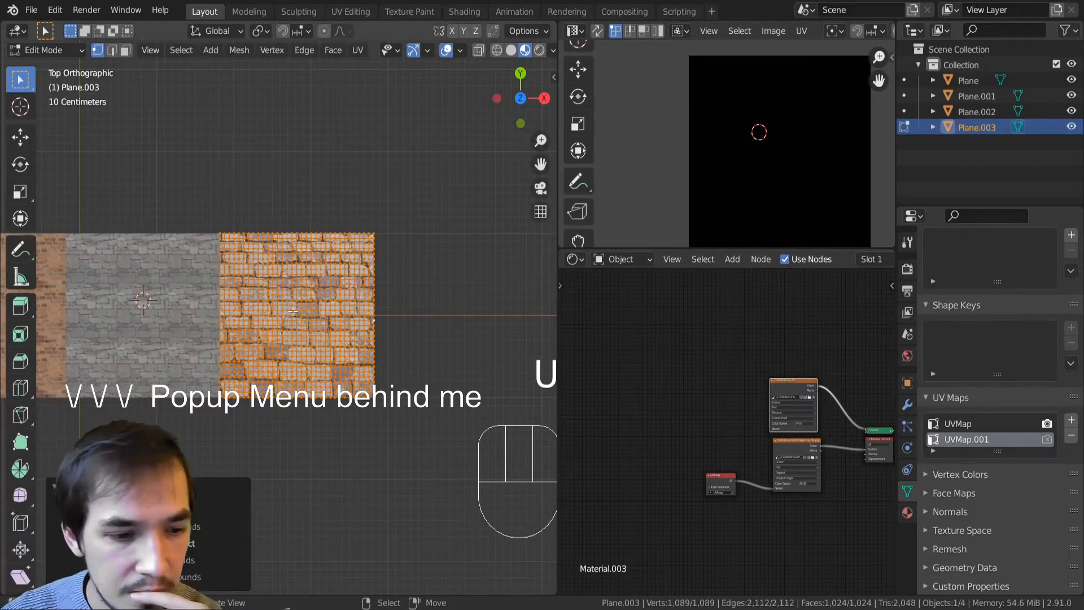
{"action": "left_click", "coordinate": [131, 577]}
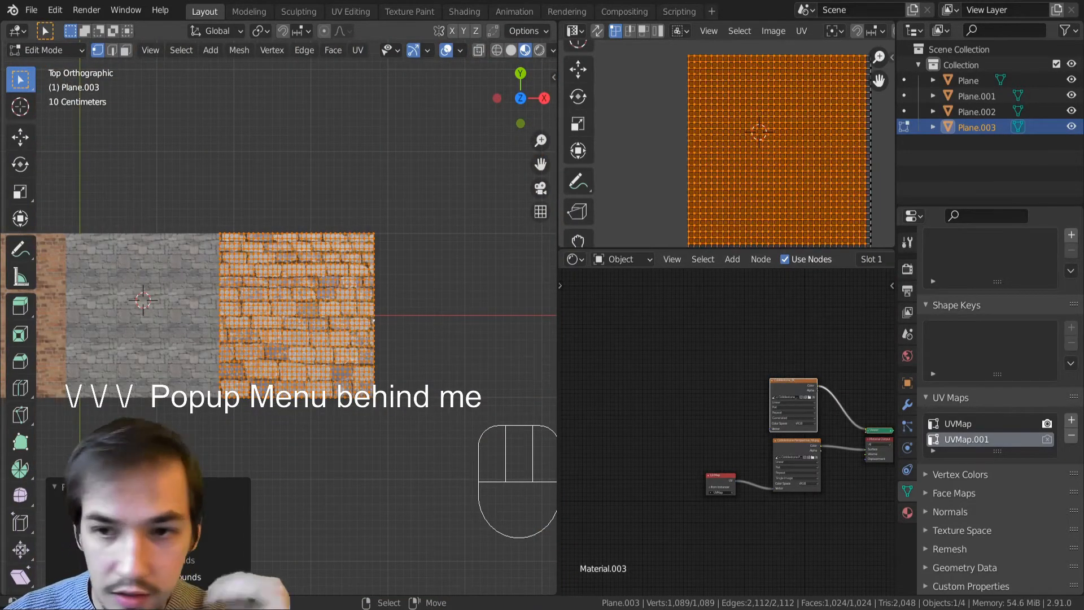
{"action": "middle_click_drag", "start_coordinate": [794, 202], "coordinate": [764, 204]}
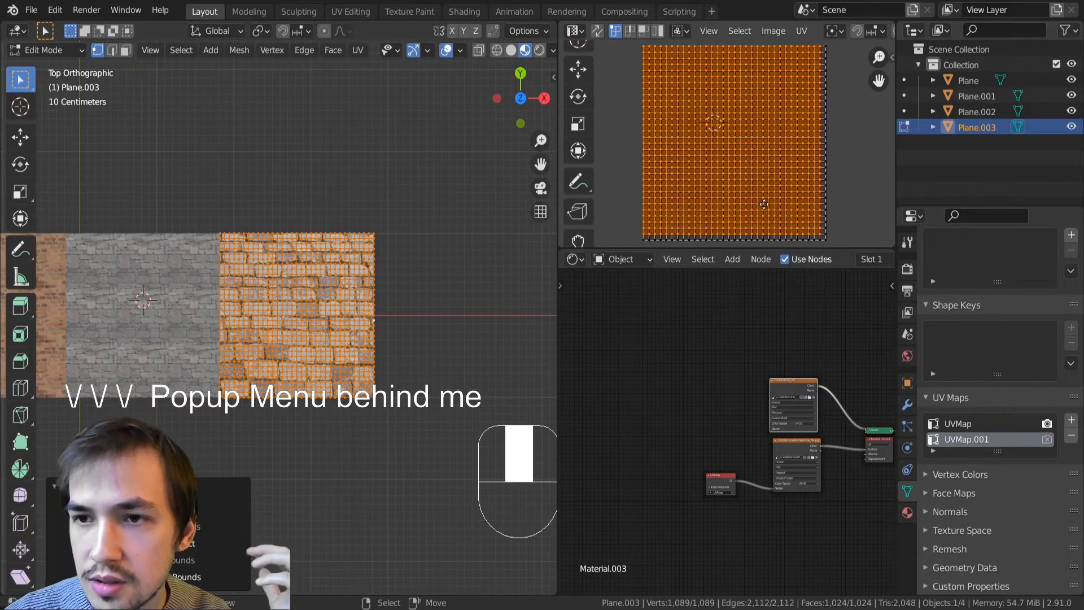
{"action": "scroll", "coordinate": [762, 205], "scroll_direction": "down", "scroll_amount": 1}
{"action": "scroll", "coordinate": [761, 204], "scroll_direction": "up", "scroll_amount": 1}
{"action": "key", "text": "a"}
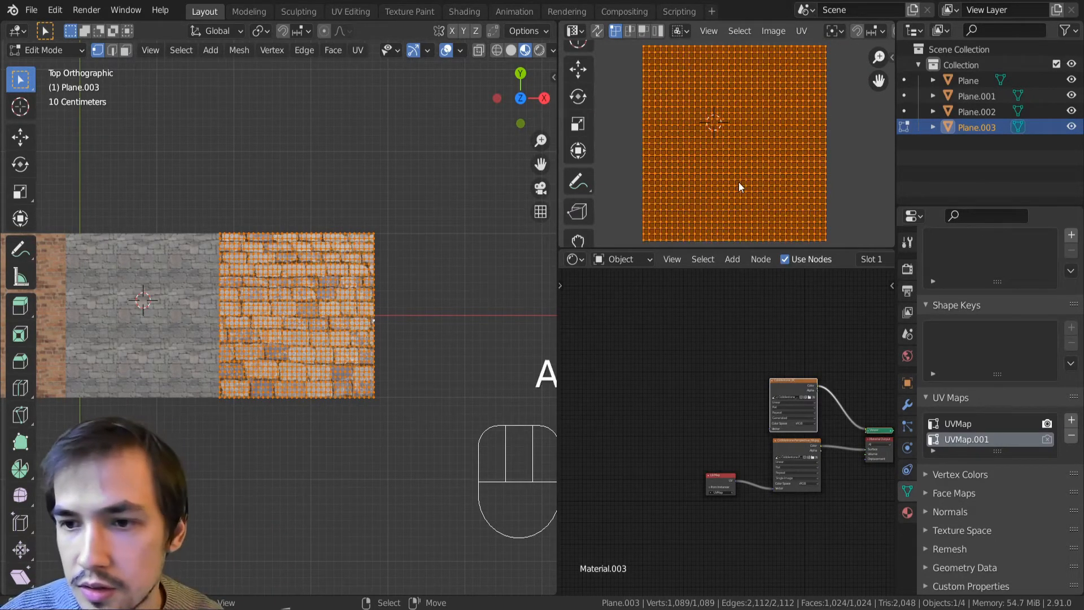
{"action": "scroll", "coordinate": [649, 402], "scroll_direction": "up", "scroll_amount": 4}
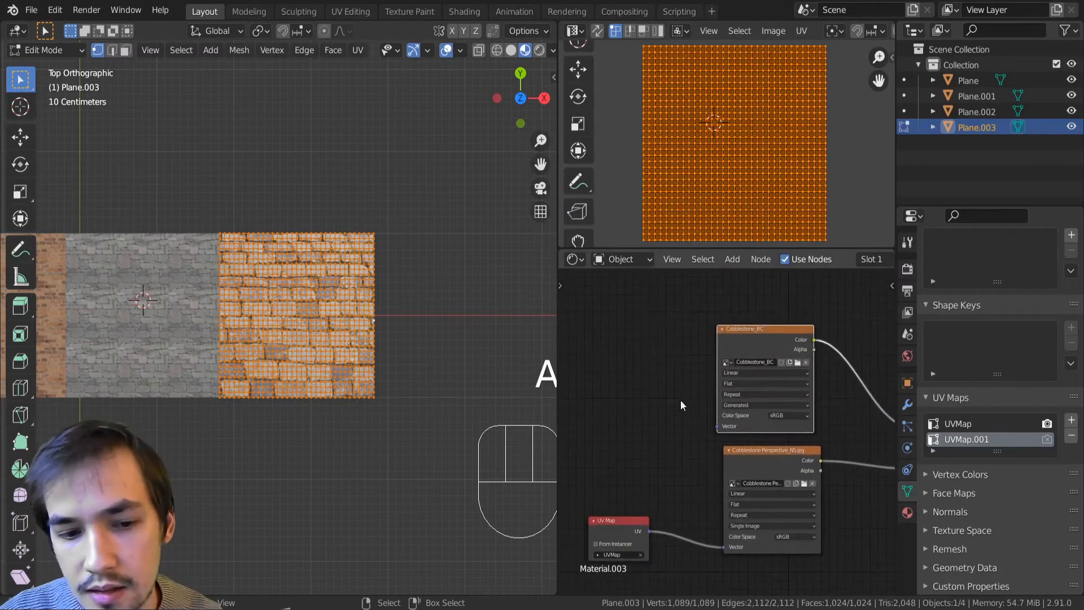
{"action": "key", "text": "u"}
{"action": "key", "text": "Return"}
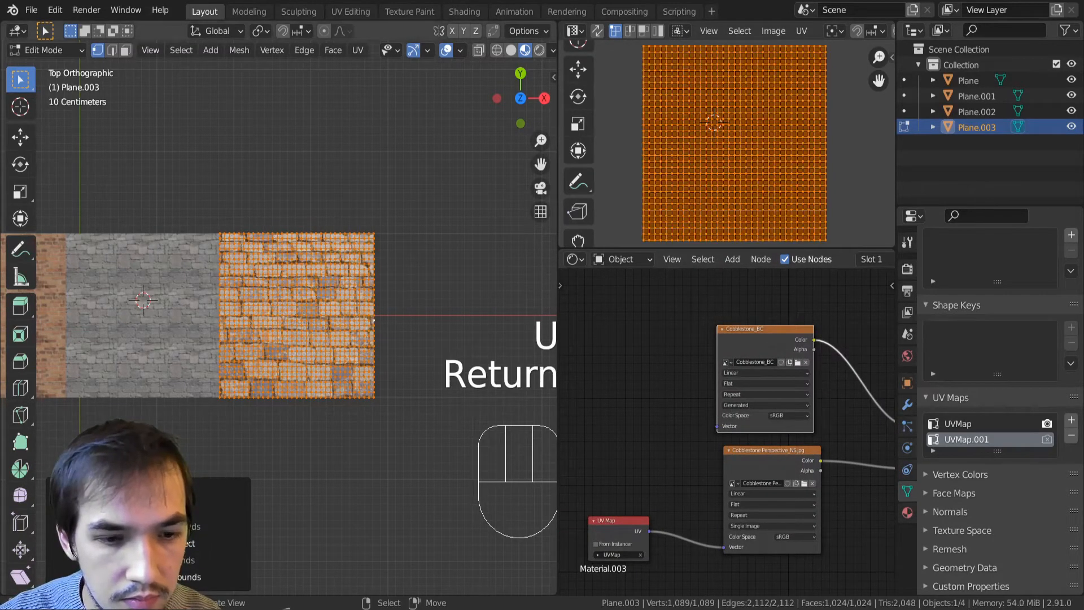
Step: Duplicate the UV Map node, connect the copy to the Cobblestone_BC texture's Vector input and set it to UVMap.001
{"action": "key", "text": "alt+a"}
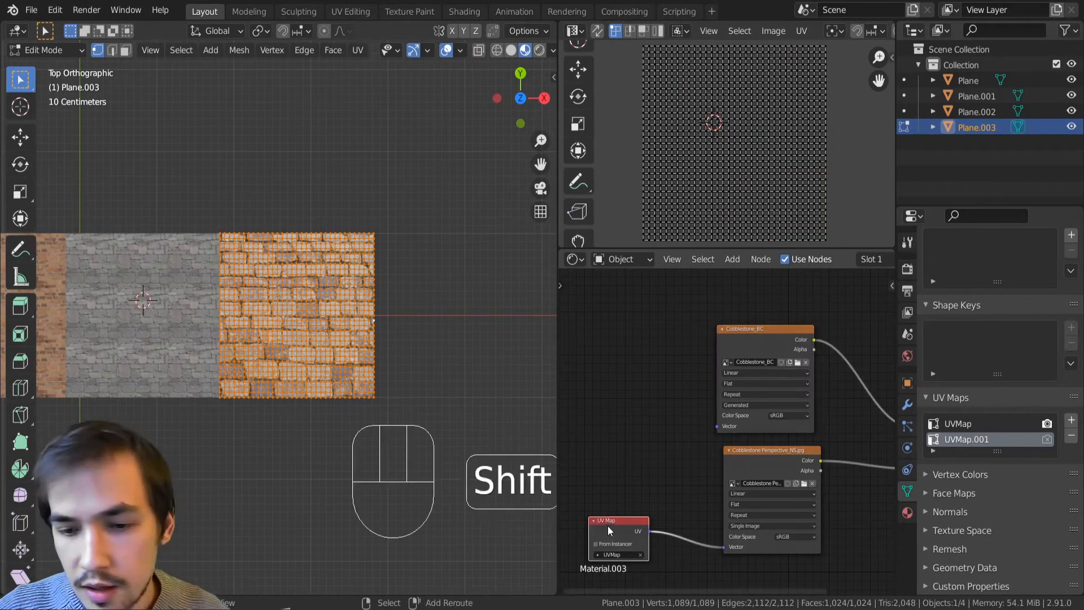
{"action": "key", "text": "shift+d"}
{"action": "left_click", "coordinate": [611, 410]}
{"action": "left_click_drag", "start_coordinate": [654, 416], "coordinate": [727, 422]}
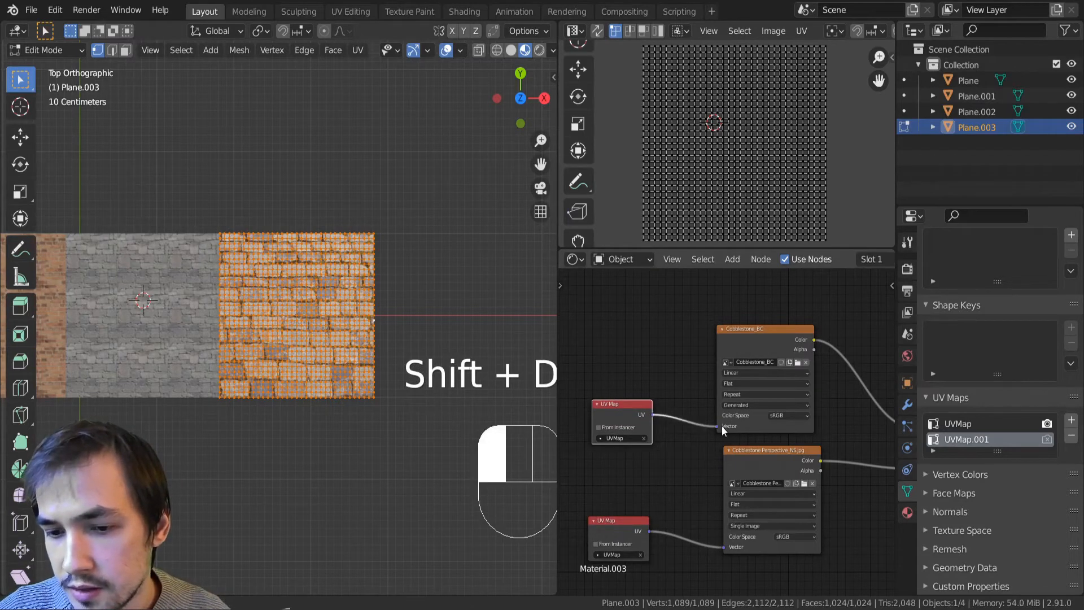
{"action": "left_click_drag", "start_coordinate": [602, 437], "coordinate": [618, 452]}
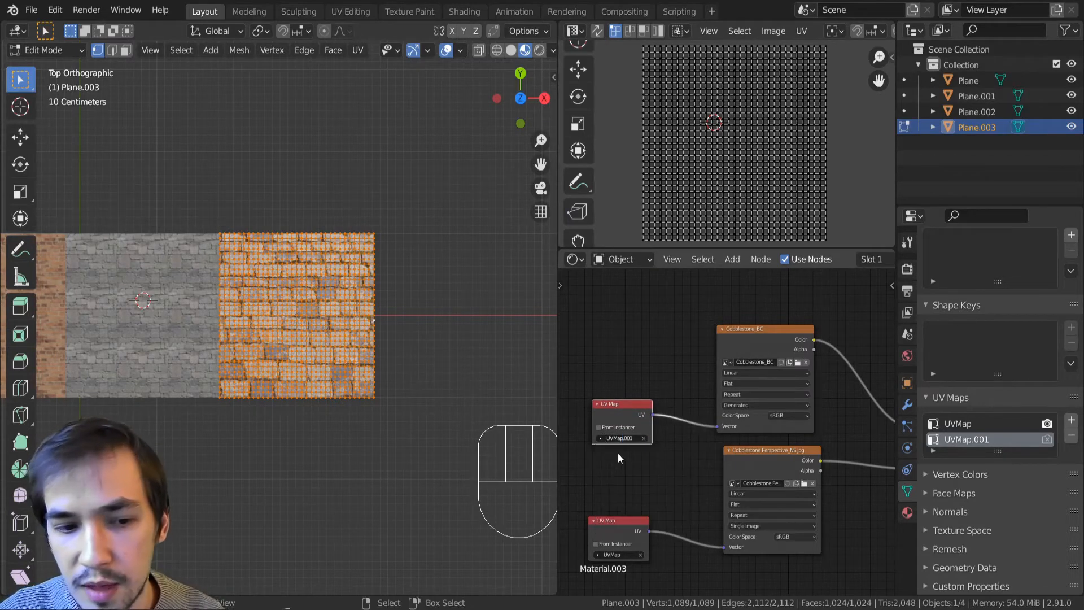
Step: Bake the plane's material with the Emit bake type into the Cobblestone_BC image and return to Object Mode
{"action": "middle_click_drag", "start_coordinate": [789, 336], "coordinate": [722, 379]}
{"action": "left_click", "coordinate": [908, 269]}
{"action": "scroll", "coordinate": [960, 263], "scroll_direction": "up", "scroll_amount": 3}
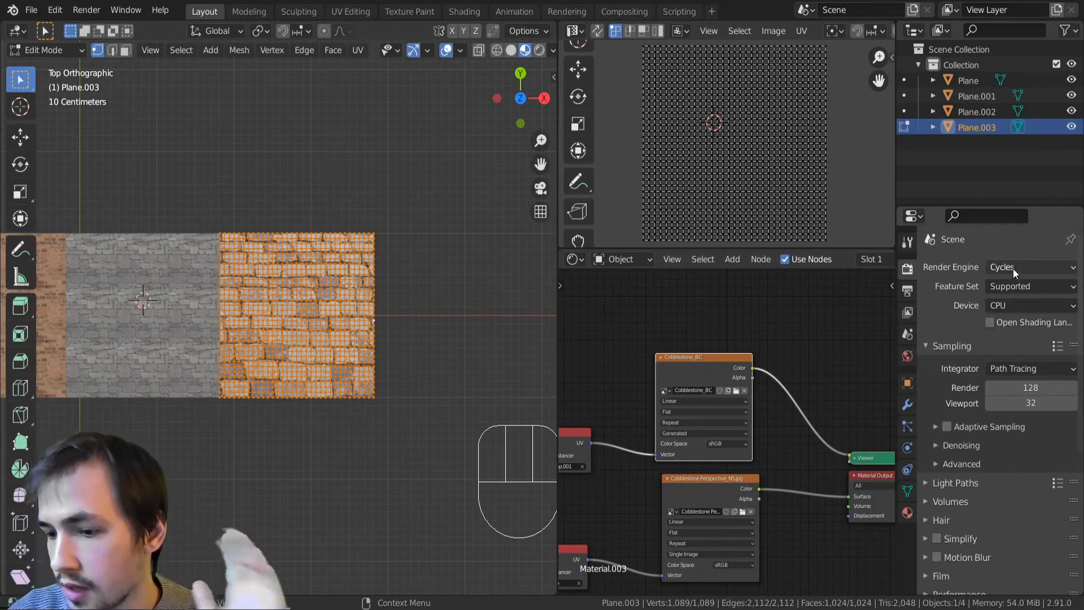
{"action": "scroll", "coordinate": [1013, 269], "scroll_direction": "down", "scroll_amount": 6}
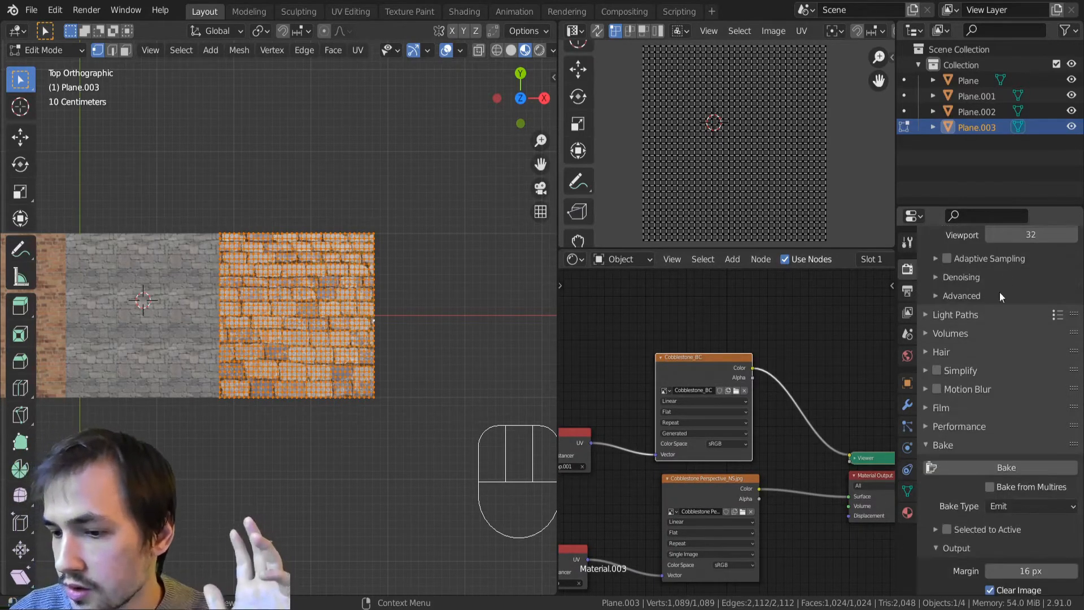
{"action": "left_click", "coordinate": [990, 466]}
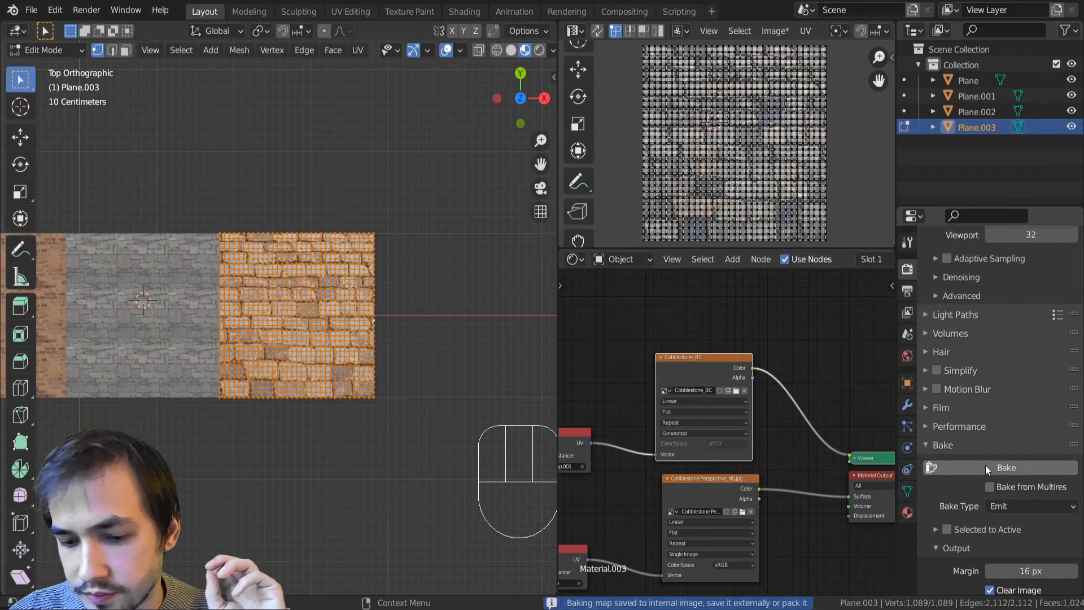
{"action": "key", "text": "Tab"}
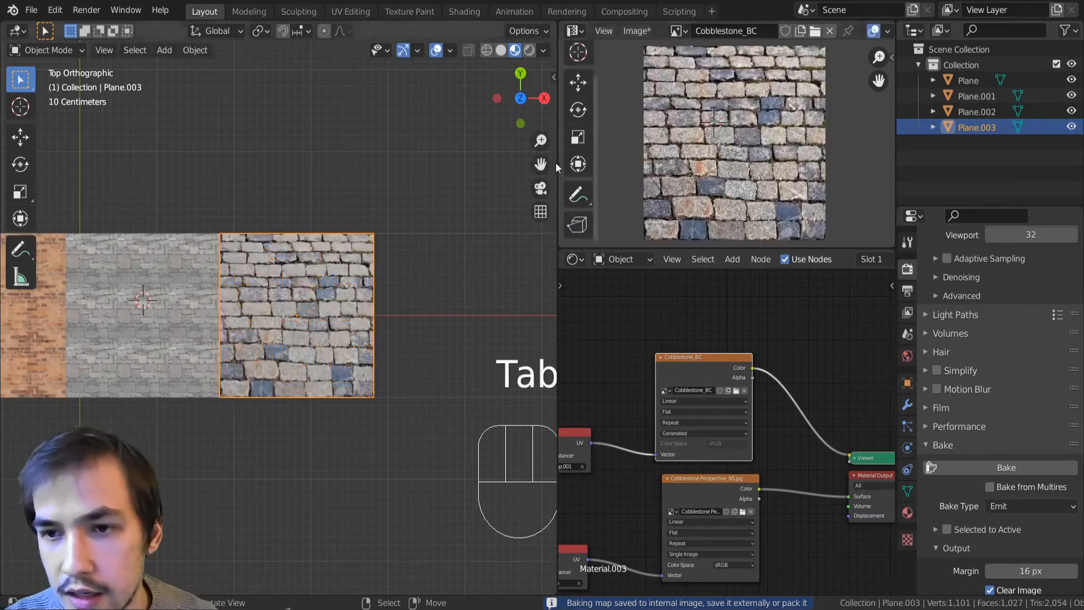
Step: Enlarge the image editor's height to show the baked Cobblestone_BC image in full
{"action": "scroll", "coordinate": [697, 148], "scroll_direction": "down", "scroll_amount": 1}
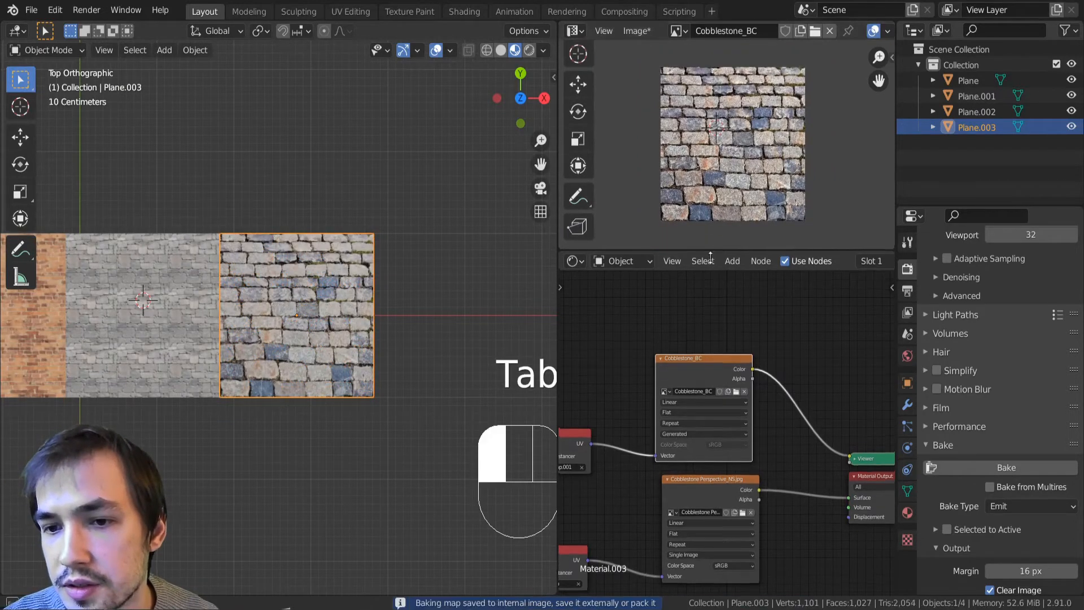
{"action": "left_click_drag", "start_coordinate": [717, 247], "coordinate": [716, 312]}
{"action": "scroll", "coordinate": [701, 185], "scroll_direction": "up", "scroll_amount": 1}
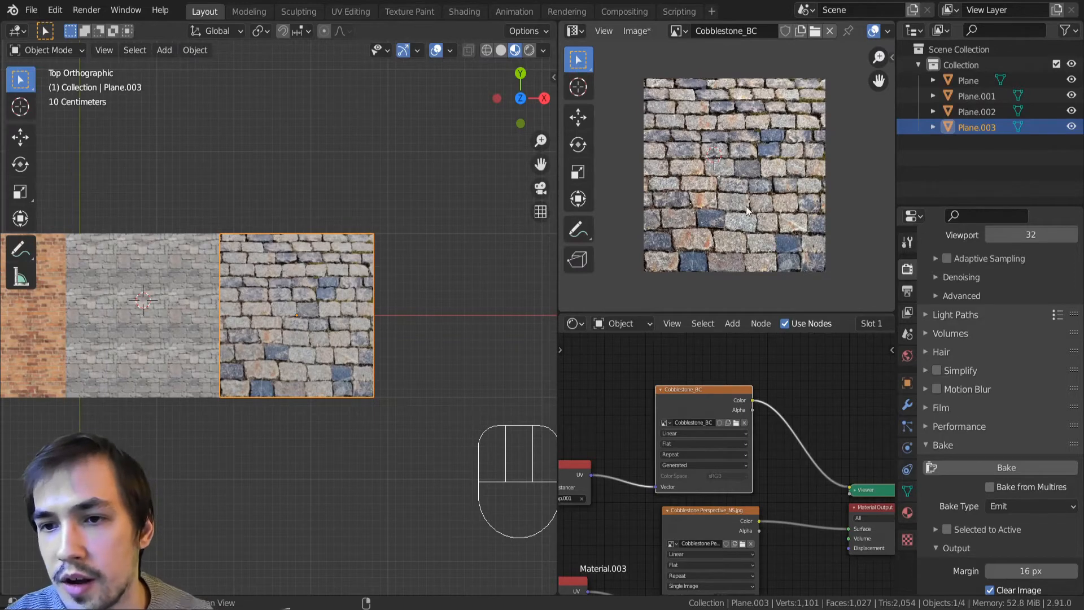
Step: Examine the baked Cobblestone_BC image up close and compare it with the texture on the cobblestone plane
{"action": "scroll", "coordinate": [691, 152], "scroll_direction": "up", "scroll_amount": 3}
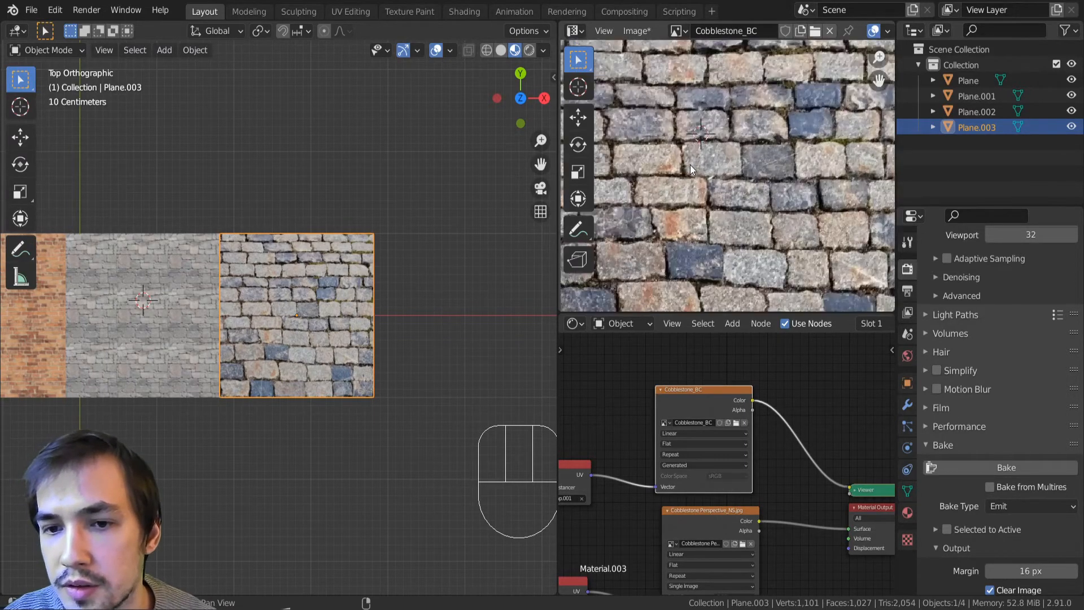
{"action": "scroll", "coordinate": [698, 159], "scroll_direction": "down", "scroll_amount": 3}
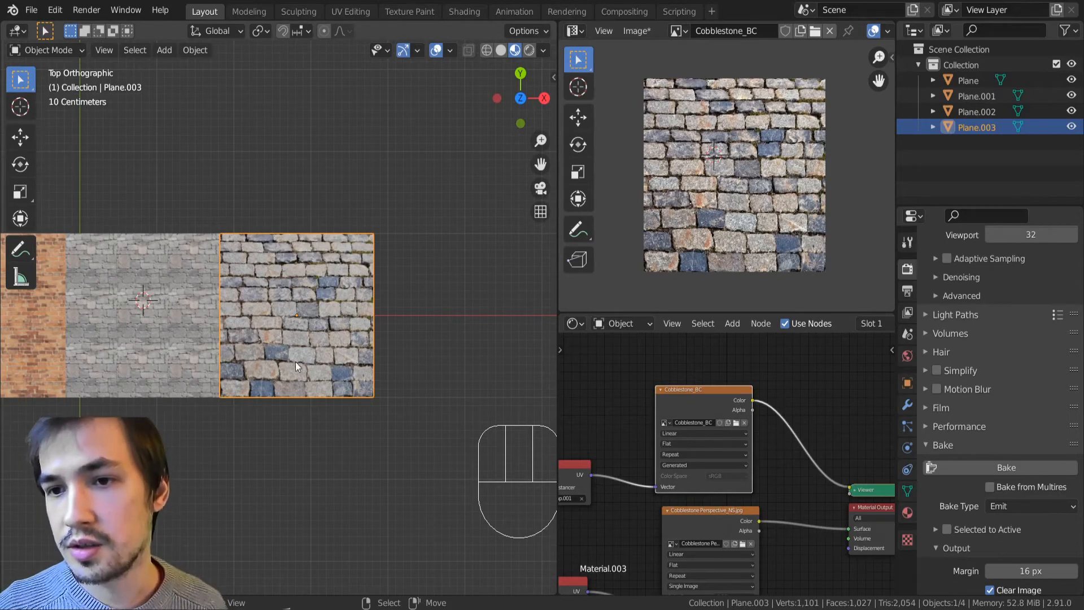
{"action": "scroll", "coordinate": [296, 362], "scroll_direction": "up", "scroll_amount": 1}
{"action": "scroll", "coordinate": [702, 238], "scroll_direction": "up", "scroll_amount": 2}
{"action": "scroll", "coordinate": [780, 186], "scroll_direction": "down", "scroll_amount": 2}
{"action": "middle_click_drag", "start_coordinate": [779, 186], "coordinate": [768, 179]}
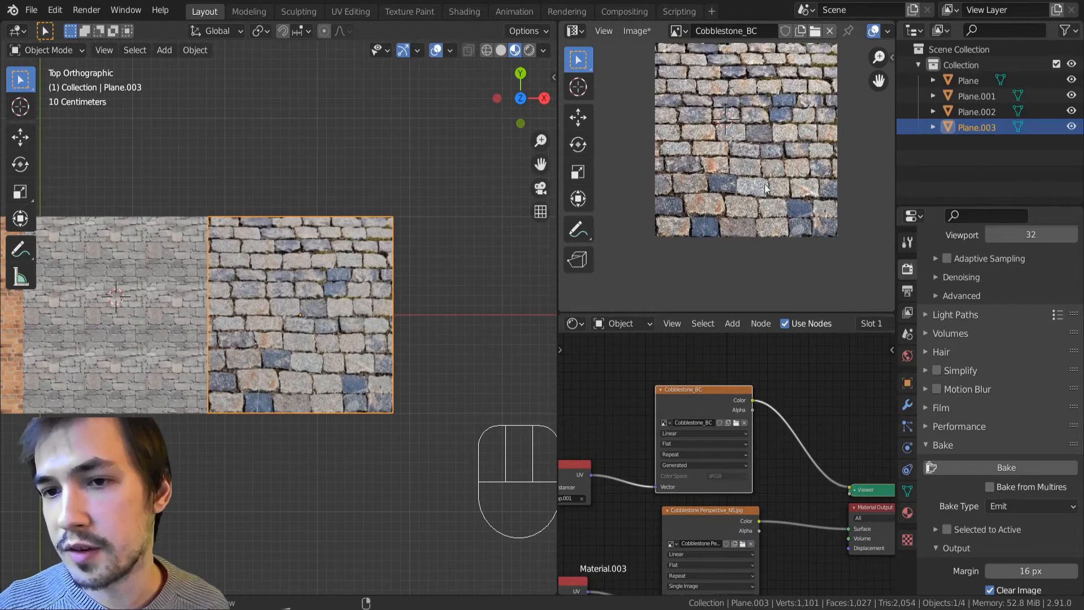
{"action": "scroll", "coordinate": [728, 138], "scroll_direction": "up", "scroll_amount": 1}
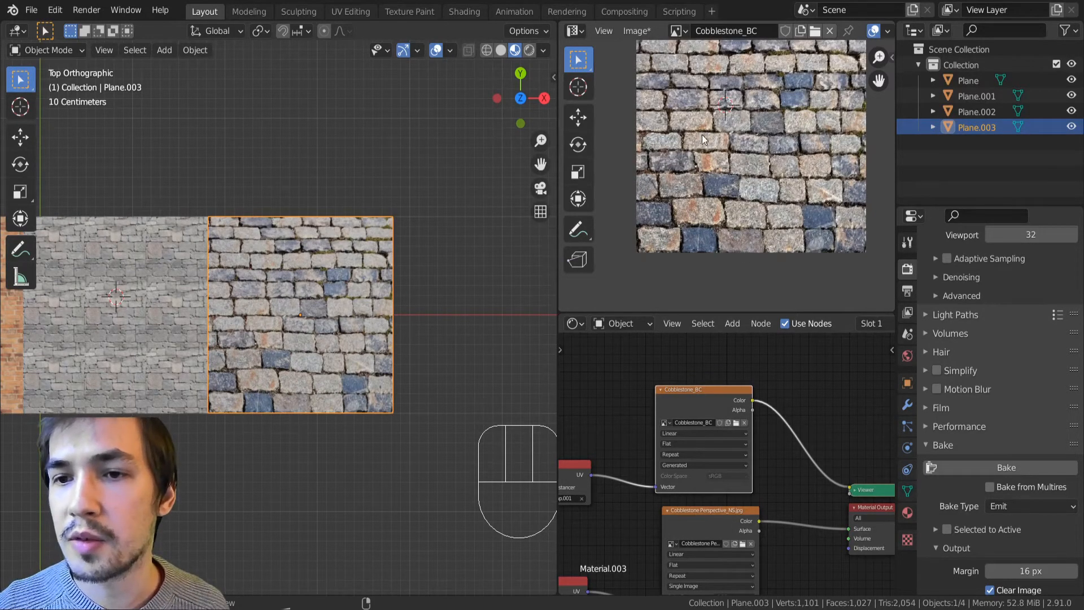
{"action": "scroll", "coordinate": [710, 137], "scroll_direction": "down", "scroll_amount": 3}
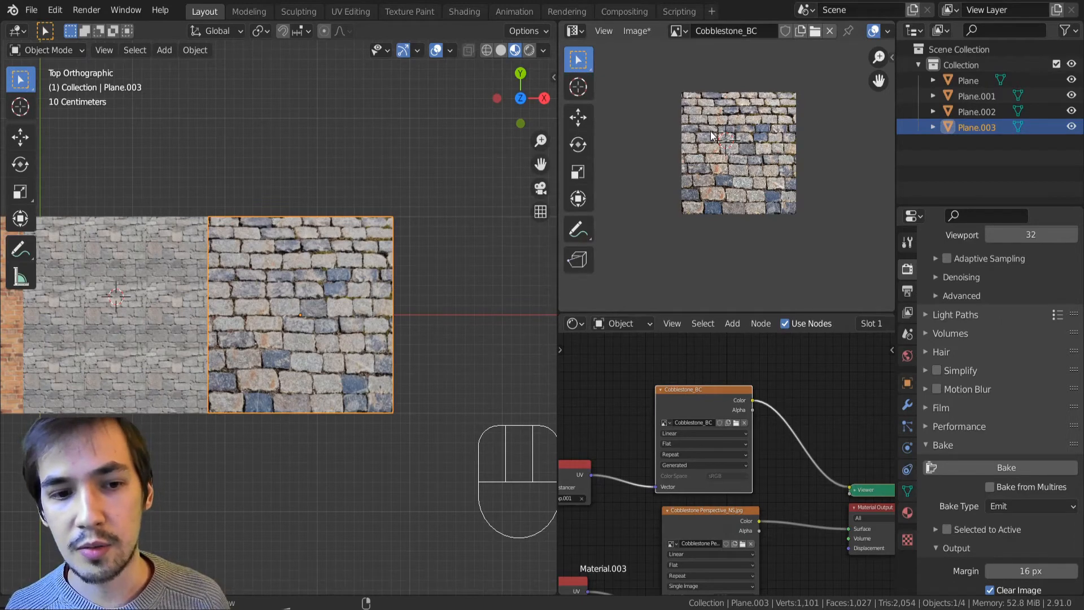
{"action": "scroll", "coordinate": [734, 153], "scroll_direction": "up", "scroll_amount": 2}
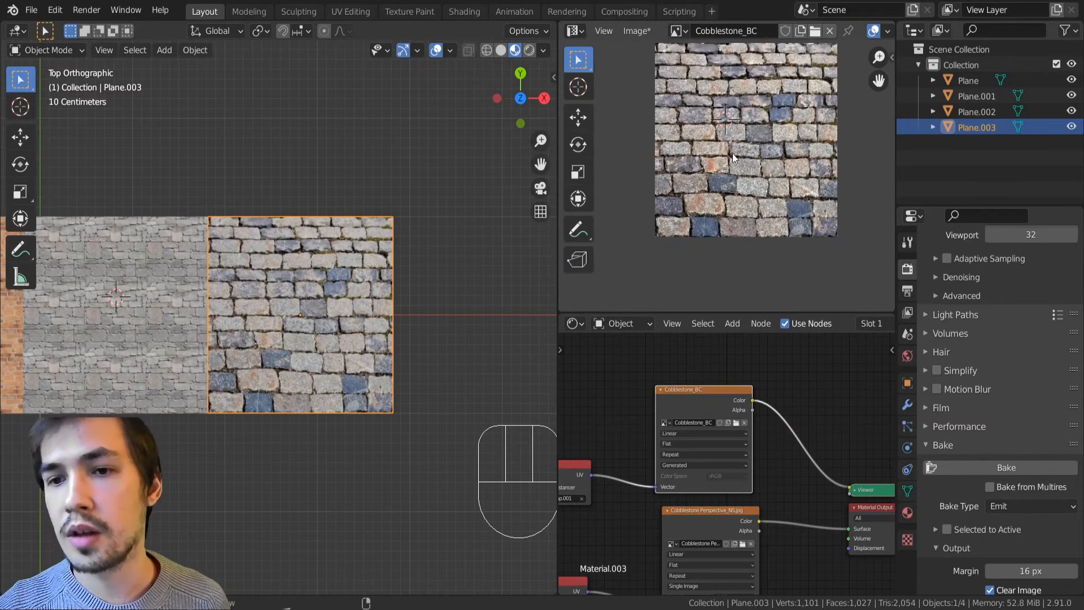
{"action": "key", "text": "Tab"}
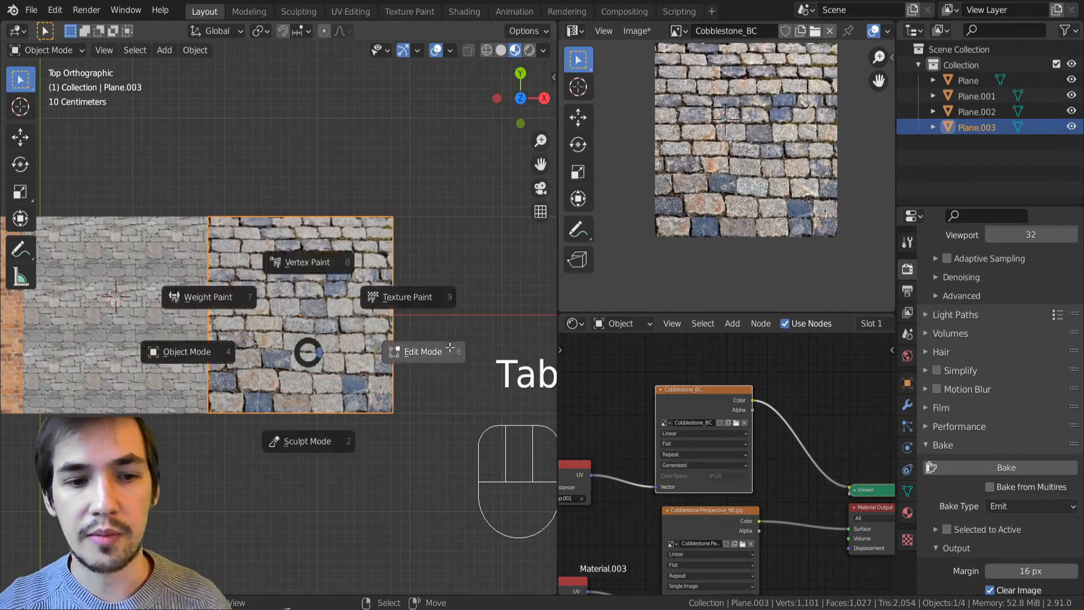
{"action": "key", "text": "g"}
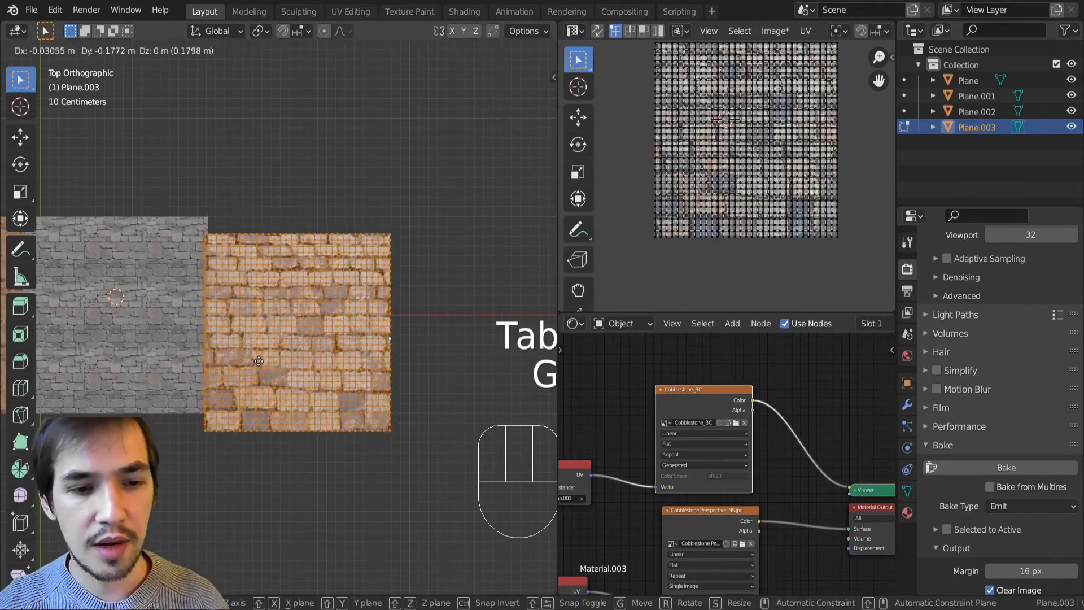
{"action": "right_click", "coordinate": [267, 349]}
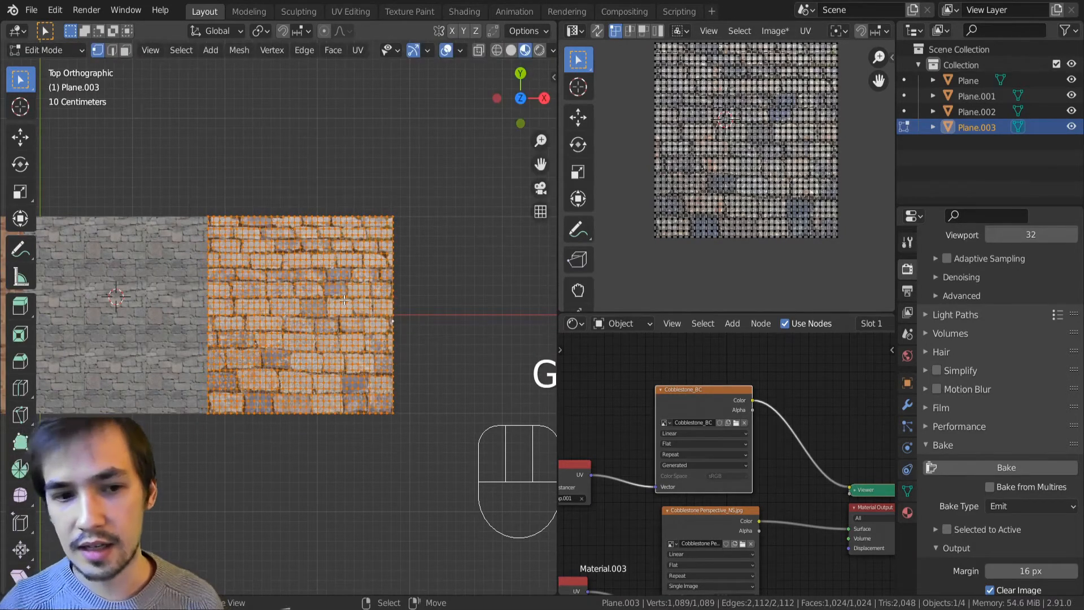
Step: Switch the cobblestone plane to Sculpt Mode, choose the Grab brush and enlarge its radius to 91 px
{"action": "key", "text": "Tab"}
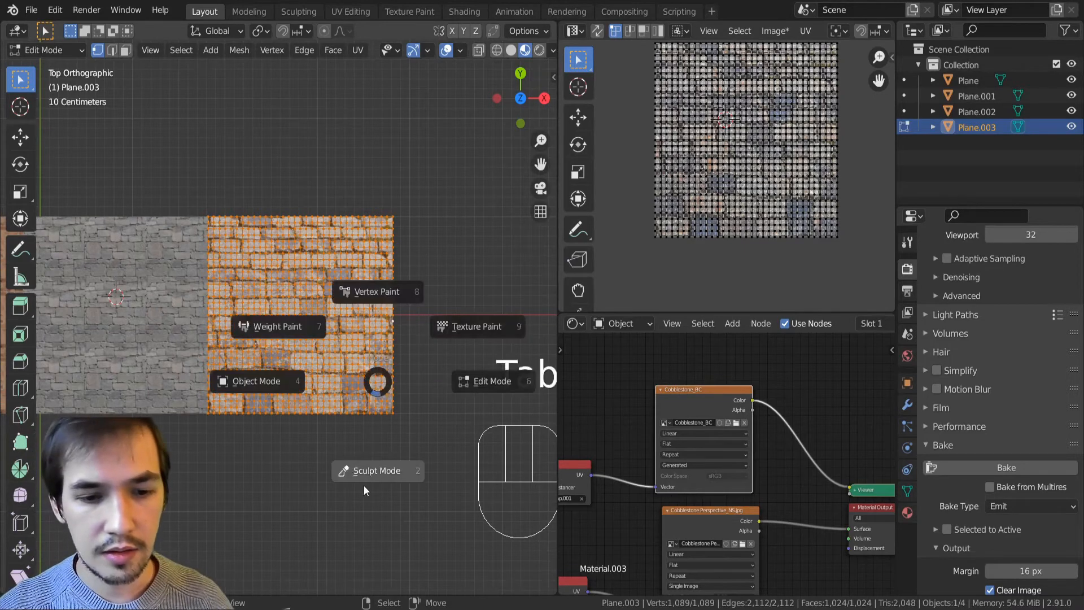
{"action": "left_click", "coordinate": [364, 486]}
{"action": "key", "text": "g"}
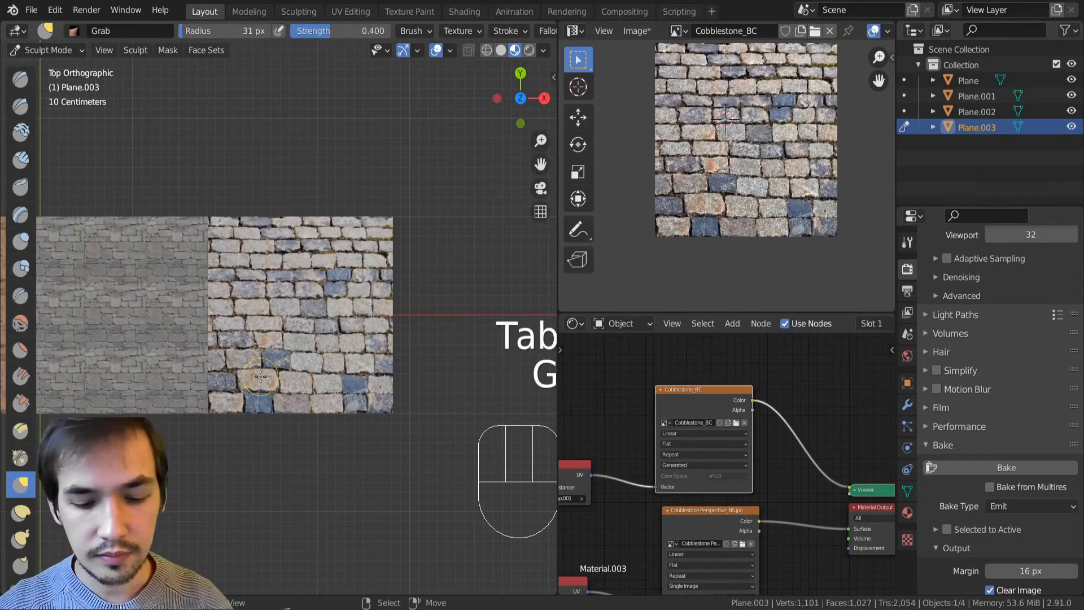
{"action": "key", "text": "bracketright"}
{"action": "key", "text": "bracketright"}
{"action": "key", "text": "bracketright"}
{"action": "key", "text": "bracketright"}
{"action": "key", "text": "bracketright"}
{"action": "key", "text": "bracketright"}
{"action": "key", "text": "bracketright"}
{"action": "key", "text": "bracketright"}
{"action": "key", "text": "bracketright"}
{"action": "key", "text": "bracketright"}
{"action": "key", "text": "bracketright"}
{"action": "key", "text": "bracketright"}
{"action": "key", "text": "bracketright"}
Step: Try pulling the stones near the plane's lower-left corner with the Grab brush, and undo those strokes
{"action": "left_click", "coordinate": [267, 362]}
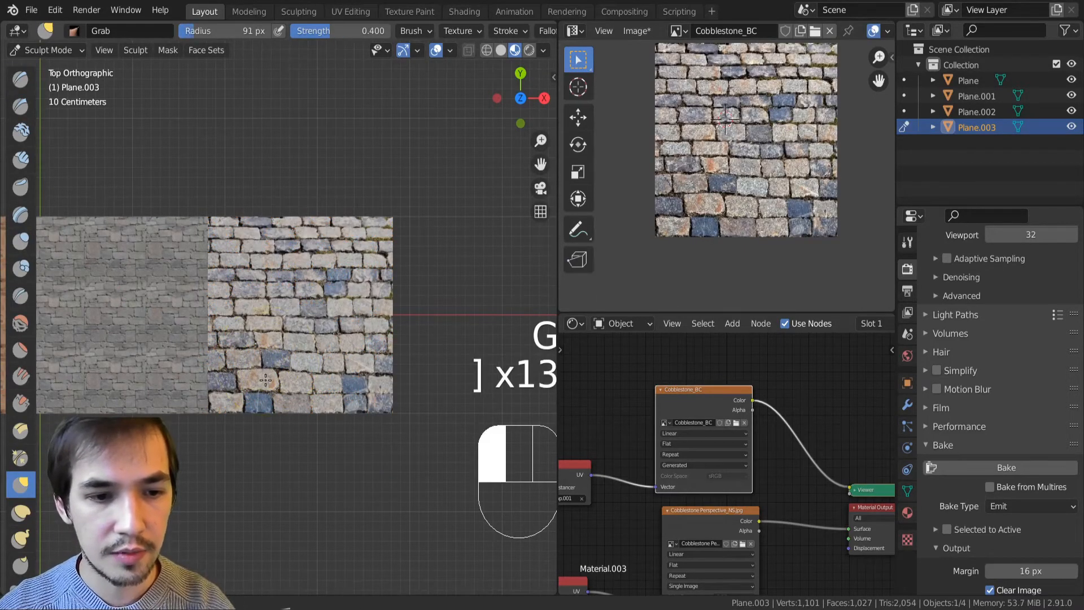
{"action": "left_click_drag", "start_coordinate": [269, 336], "coordinate": [248, 398]}
{"action": "left_click_drag", "start_coordinate": [244, 399], "coordinate": [239, 398]}
{"action": "key", "text": "ctrl+z"}
{"action": "key", "text": "ctrl+z"}
{"action": "key", "text": "ctrl+z"}
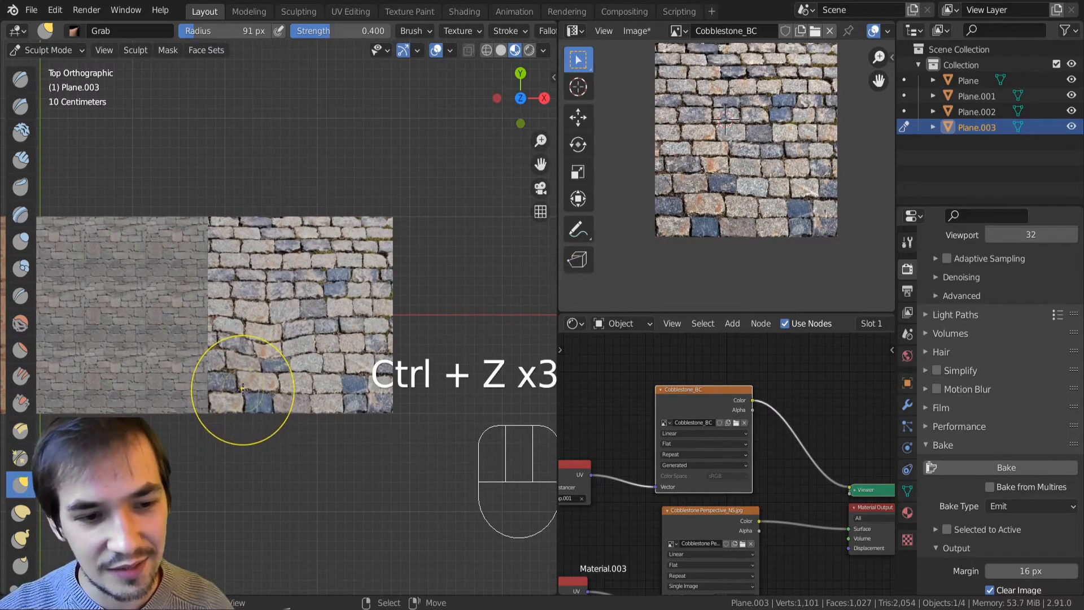
{"action": "scroll", "coordinate": [245, 390], "scroll_direction": "up", "scroll_amount": 6}
{"action": "middle_click_drag", "start_coordinate": [244, 390], "coordinate": [281, 307], "text": "shift"}
{"action": "scroll", "coordinate": [281, 307], "scroll_direction": "down", "scroll_amount": 2}
{"action": "key", "text": "ctrl+z"}
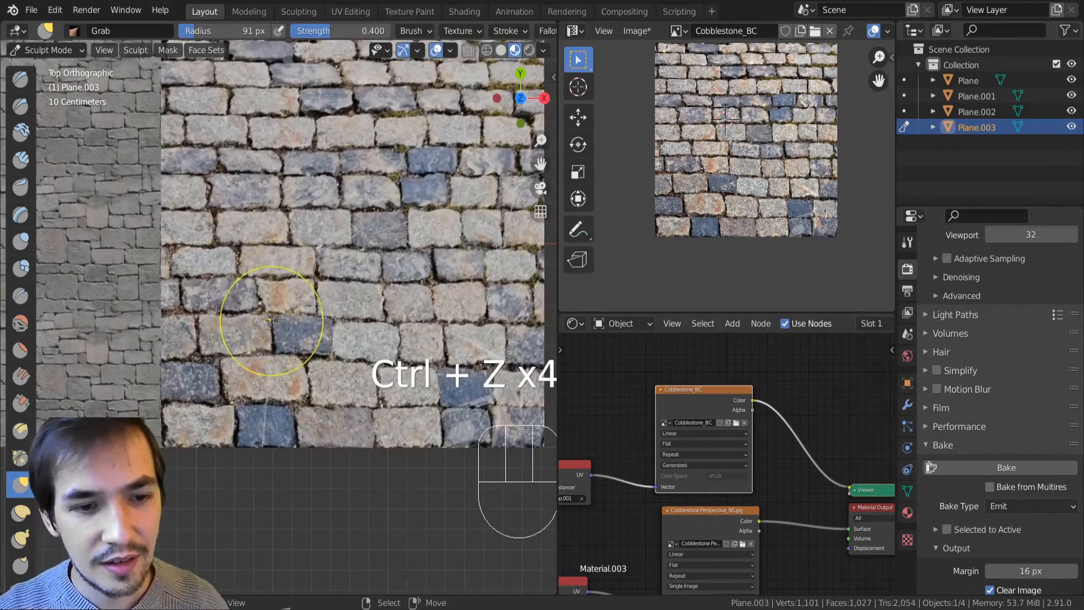
Step: Enlarge the Grab brush radius to 137 px and nudge cobblestone rows across the plane slightly downward with short strokes
{"action": "scroll", "coordinate": [265, 314], "scroll_direction": "down", "scroll_amount": 2}
{"action": "key", "text": "bracketright"}
{"action": "key", "text": "bracketright"}
{"action": "key", "text": "bracketright"}
{"action": "key", "text": "bracketright"}
{"action": "key", "text": "bracketright"}
{"action": "key", "text": "bracketright"}
{"action": "left_click", "coordinate": [251, 323]}
{"action": "left_click_drag", "start_coordinate": [250, 322], "coordinate": [251, 332]}
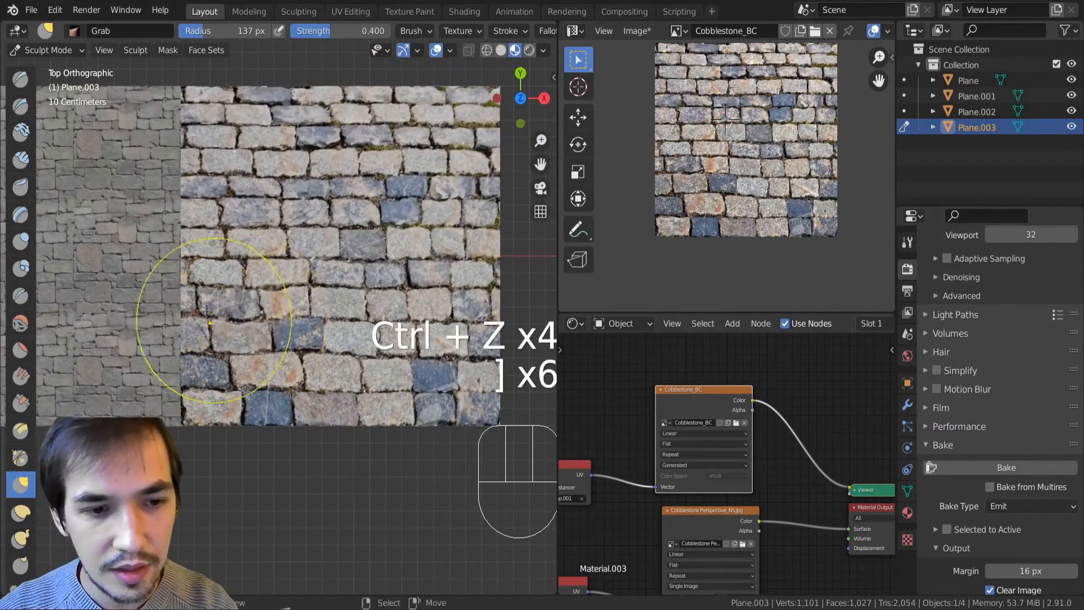
{"action": "left_click_drag", "start_coordinate": [195, 311], "coordinate": [195, 320]}
{"action": "left_click_drag", "start_coordinate": [311, 337], "coordinate": [314, 344]}
{"action": "left_click_drag", "start_coordinate": [375, 338], "coordinate": [376, 343]}
{"action": "left_click_drag", "start_coordinate": [312, 189], "coordinate": [312, 195]}
{"action": "left_click_drag", "start_coordinate": [310, 160], "coordinate": [262, 165]}
{"action": "left_click_drag", "start_coordinate": [379, 160], "coordinate": [381, 165]}
Step: Review how the two UV Map nodes feed the Cobblestone_BC and perspective photo texture nodes
{"action": "scroll", "coordinate": [610, 432], "scroll_direction": "down", "scroll_amount": 2}
{"action": "middle_click_drag", "start_coordinate": [686, 426], "coordinate": [819, 339]}
{"action": "scroll", "coordinate": [757, 390], "scroll_direction": "up", "scroll_amount": 1}
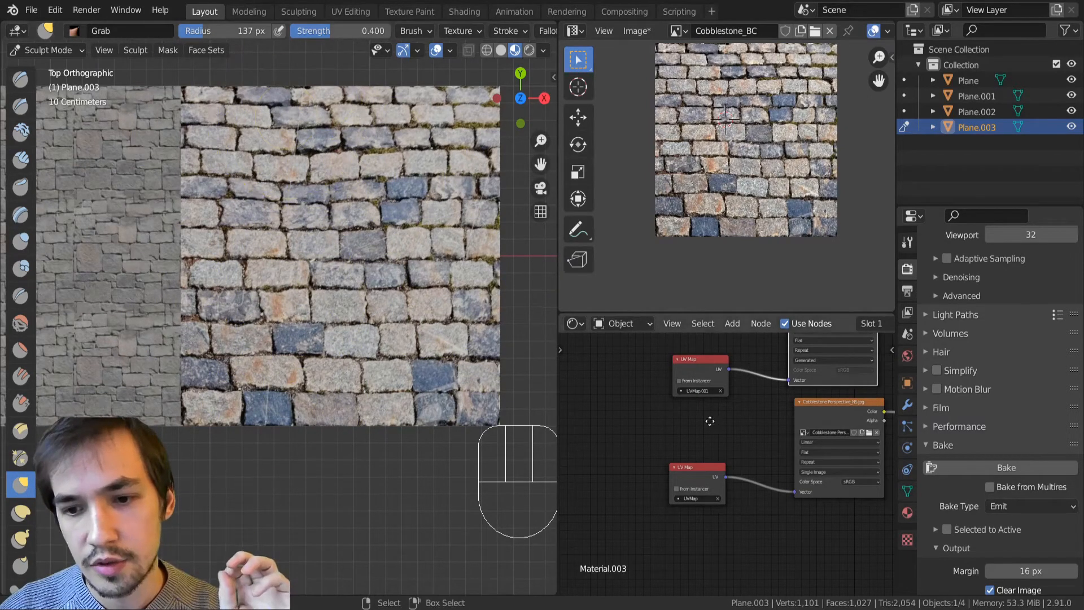
{"action": "middle_click_drag", "start_coordinate": [710, 417], "coordinate": [695, 464]}
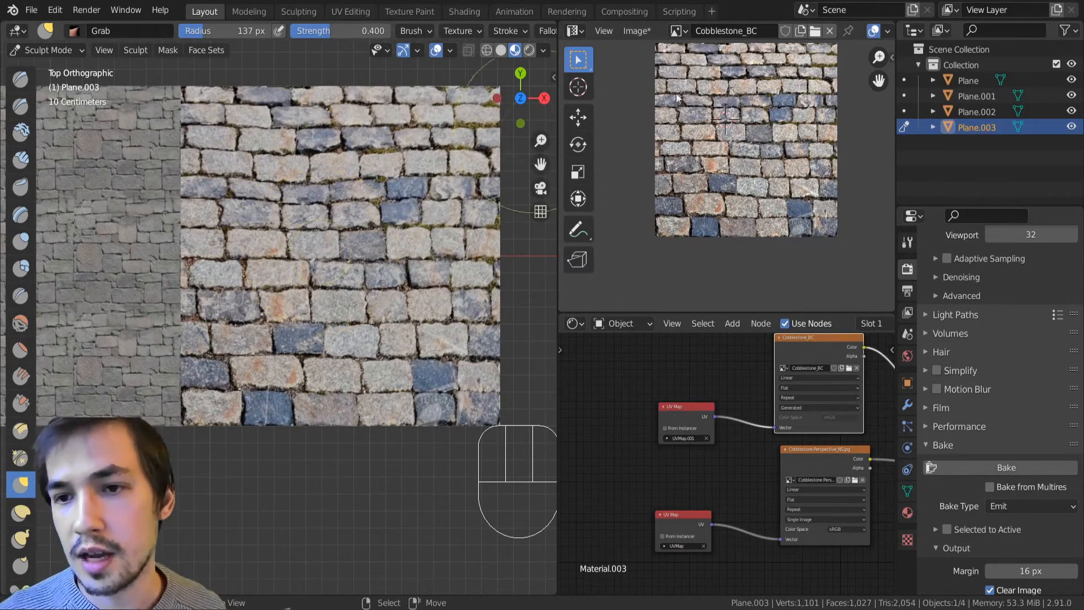
{"action": "scroll", "coordinate": [828, 455], "scroll_direction": "down", "scroll_amount": 2}
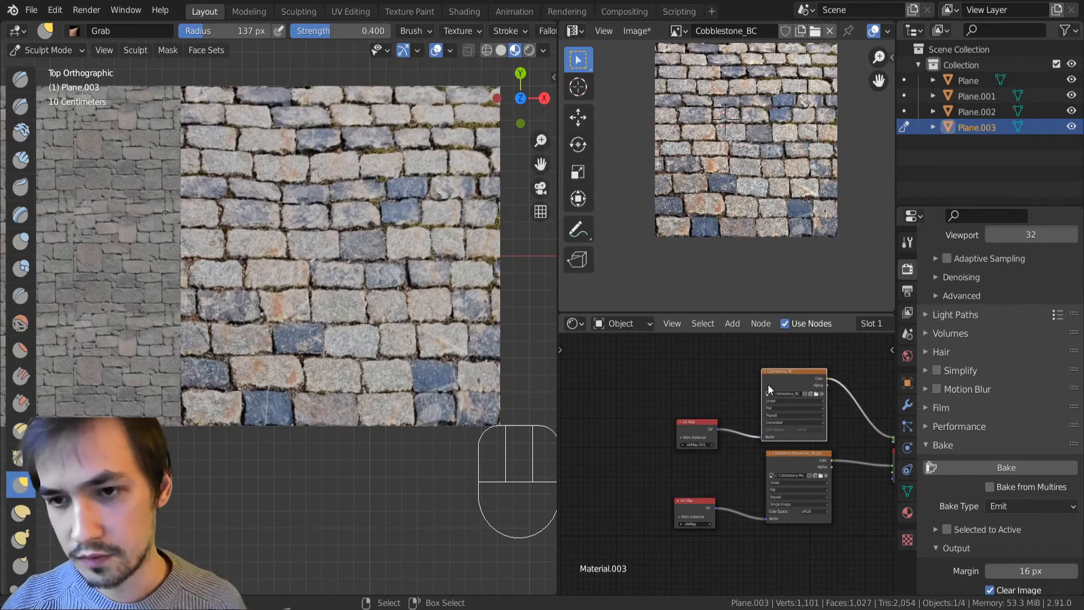
{"action": "middle_click_drag", "start_coordinate": [752, 388], "coordinate": [688, 377]}
{"action": "scroll", "coordinate": [768, 391], "scroll_direction": "up", "scroll_amount": 5}
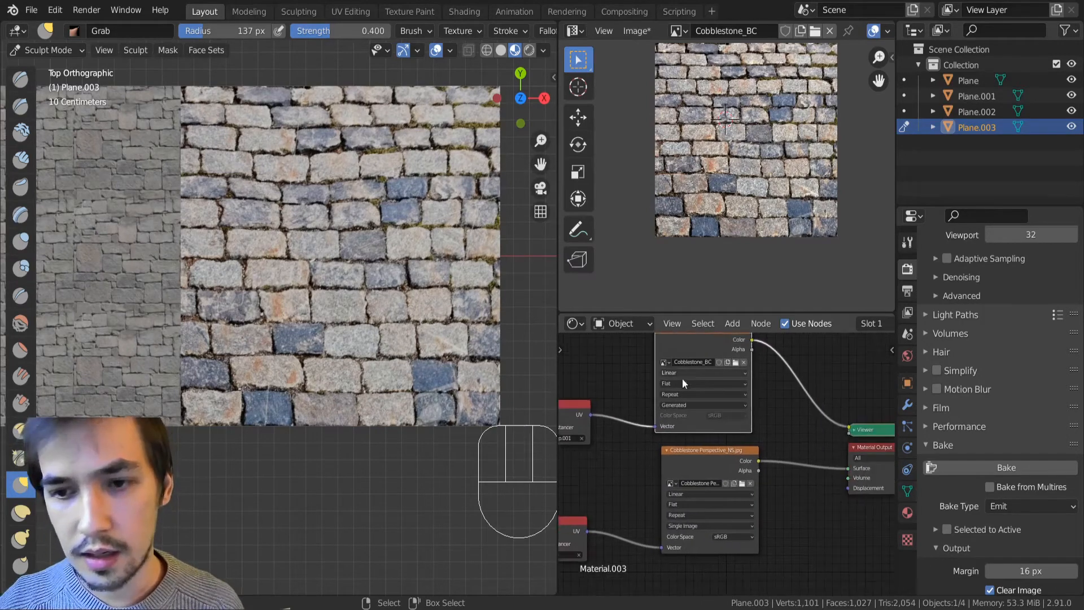
Step: Preview the perspective photo texture's output and the Cobblestone_BC texture on the plane, and review their UV Map nodes
{"action": "left_click", "coordinate": [740, 462], "text": "ctrl+shift"}
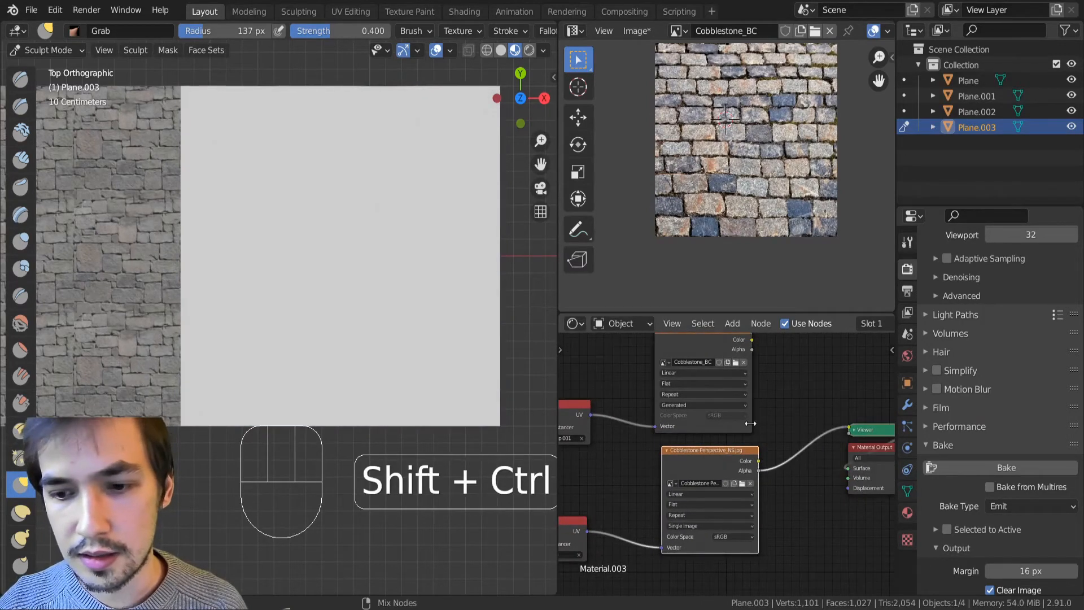
{"action": "left_click", "coordinate": [717, 351], "text": "ctrl+shift"}
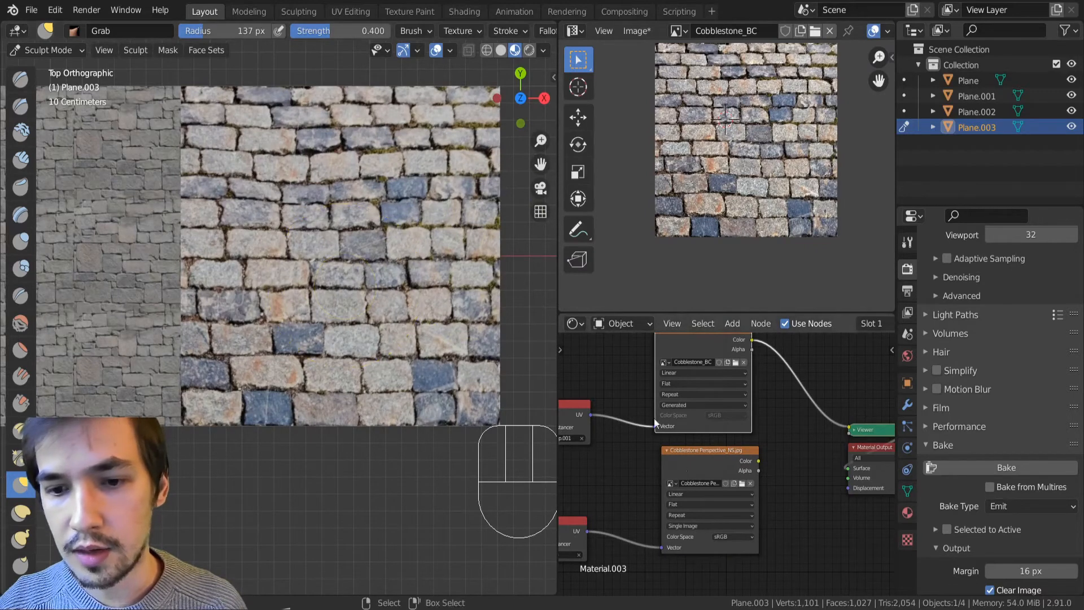
{"action": "middle_click_drag", "start_coordinate": [586, 422], "coordinate": [676, 412]}
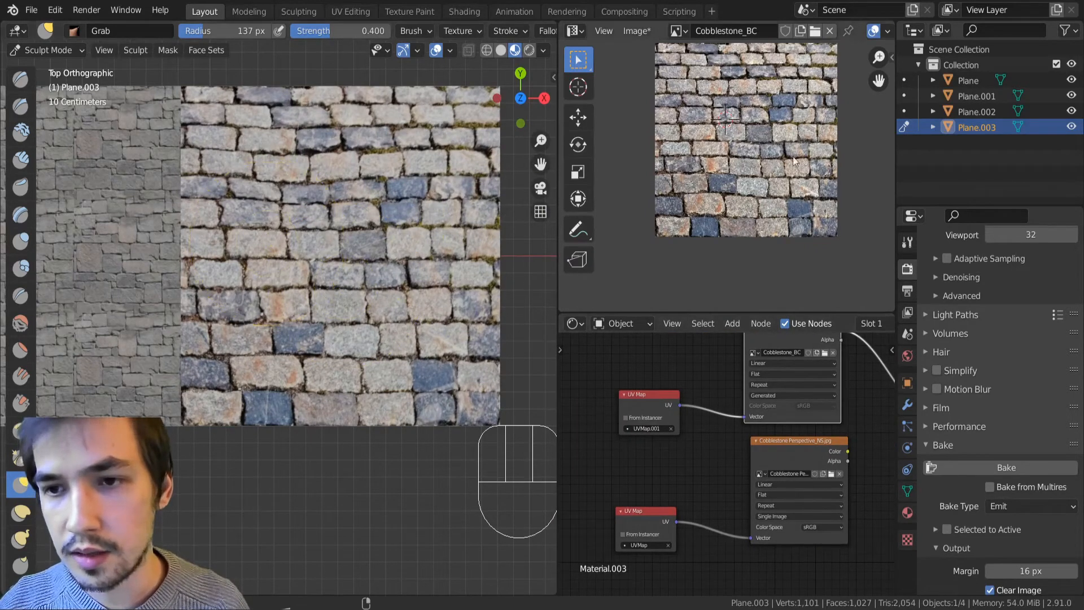
{"action": "middle_click_drag", "start_coordinate": [675, 64], "coordinate": [661, 113]}
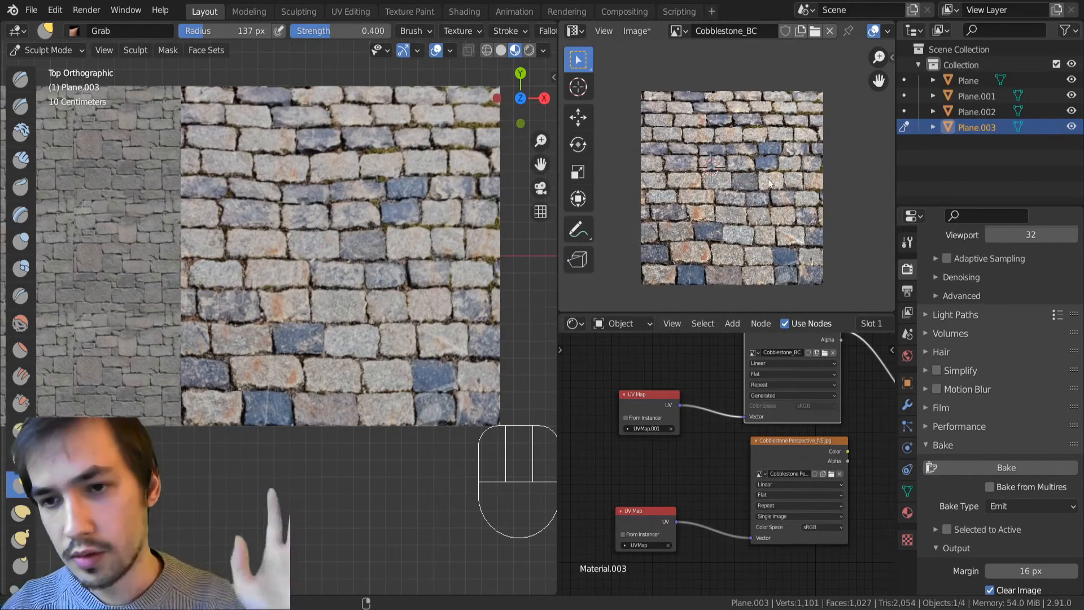
Step: Undo the Grab sculpting on the cobblestone plane, going back through the history to its Edit Mode state
{"action": "key", "text": "ctrl+z"}
{"action": "key", "text": "ctrl+z"}
{"action": "key", "text": "ctrl+z"}
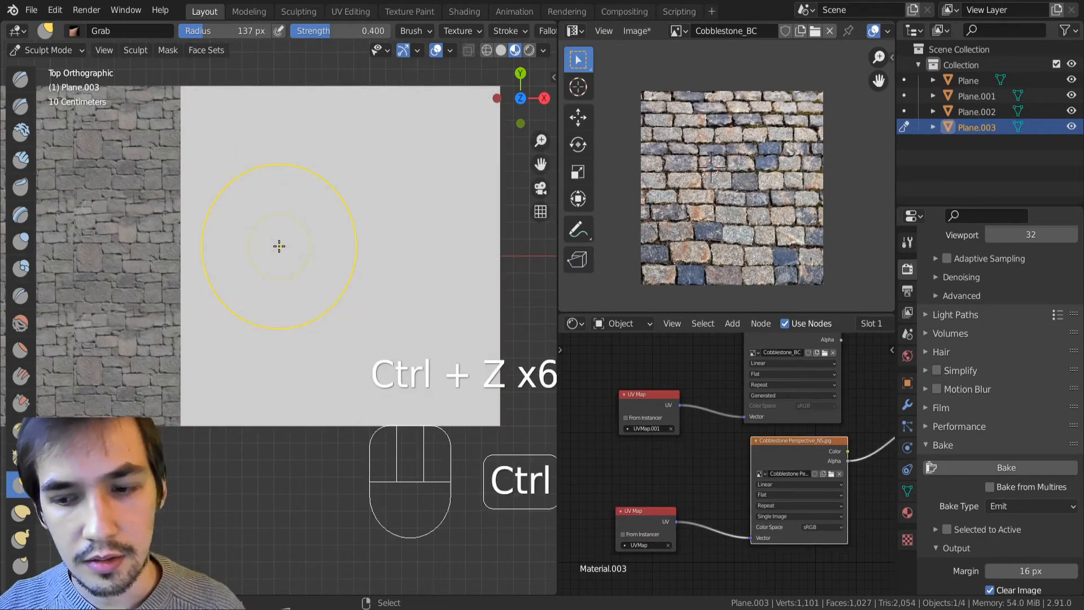
{"action": "key", "text": "ctrl+z"}
{"action": "key", "text": "ctrl+z"}
{"action": "key", "text": "ctrl+z"}
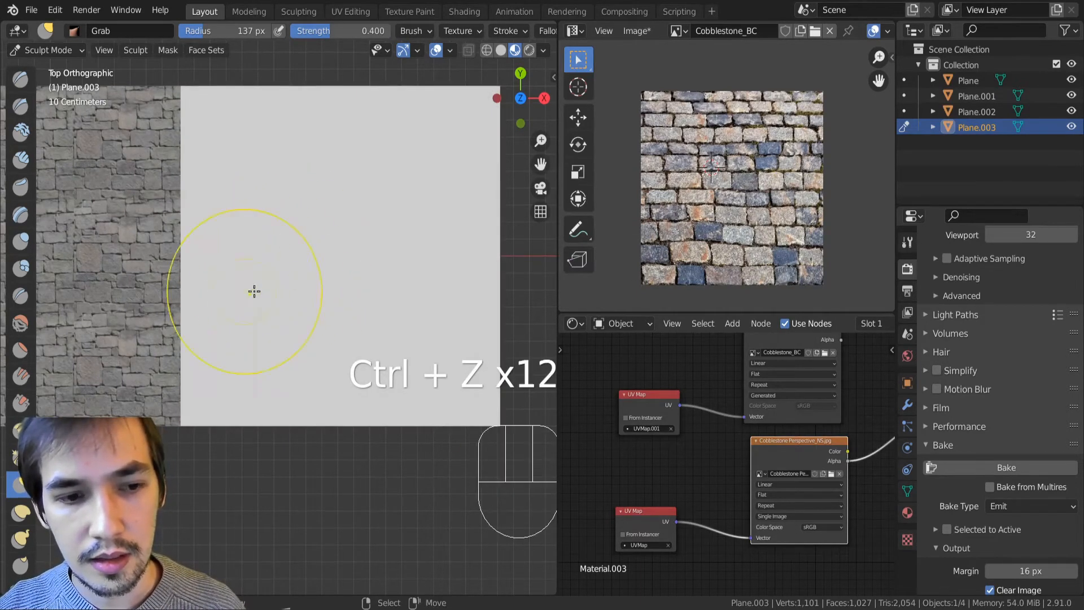
{"action": "key", "text": "ctrl+z"}
{"action": "key", "text": "ctrl+z"}
{"action": "key", "text": "ctrl+z"}
{"action": "key", "text": "ctrl+z"}
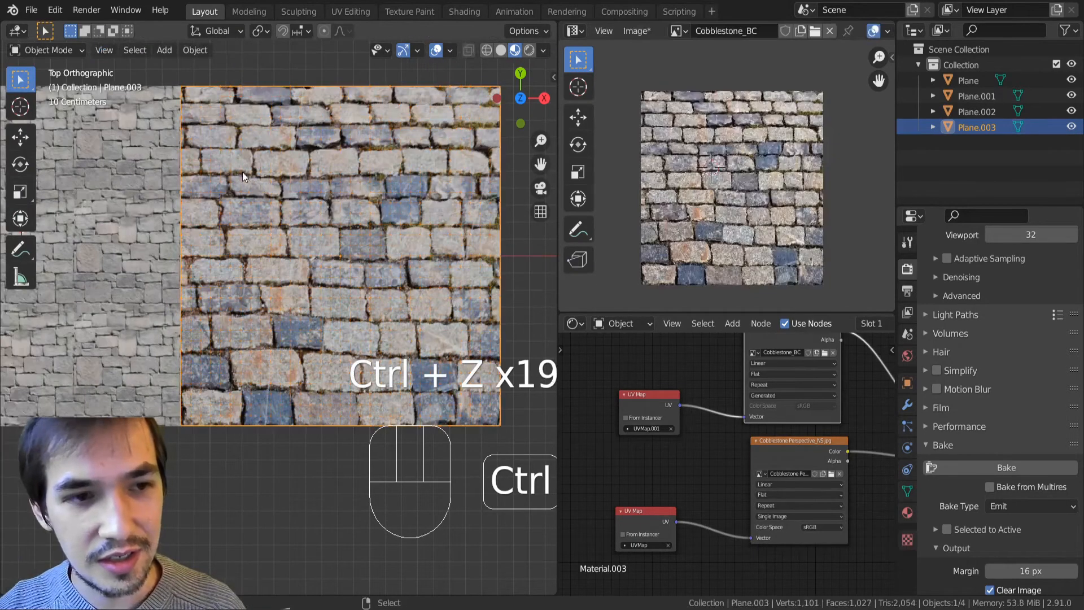
{"action": "key", "text": "ctrl+shift+z"}
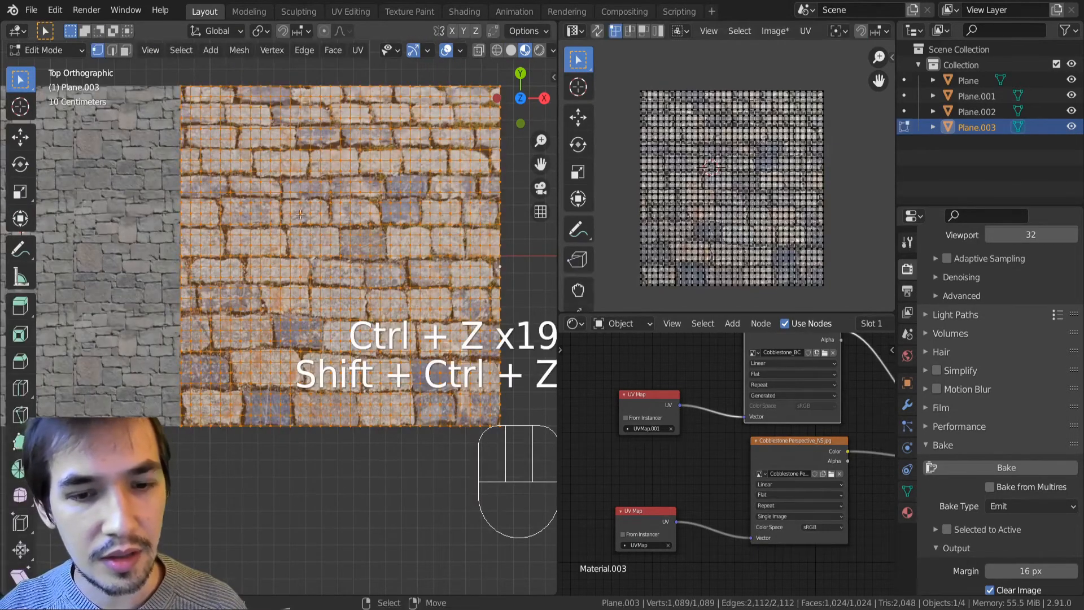
Step: Reduce the subdivided cobblestone plane to a single face by applying Limited Dissolve to all of its geometry
{"action": "key", "text": "Tab"}
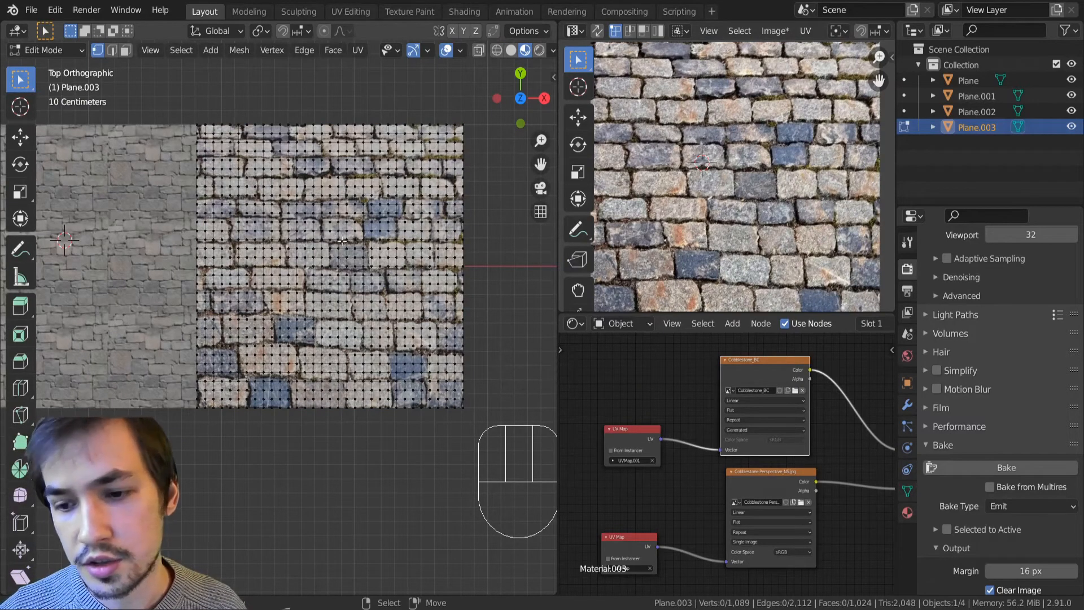
{"action": "key", "text": "a"}
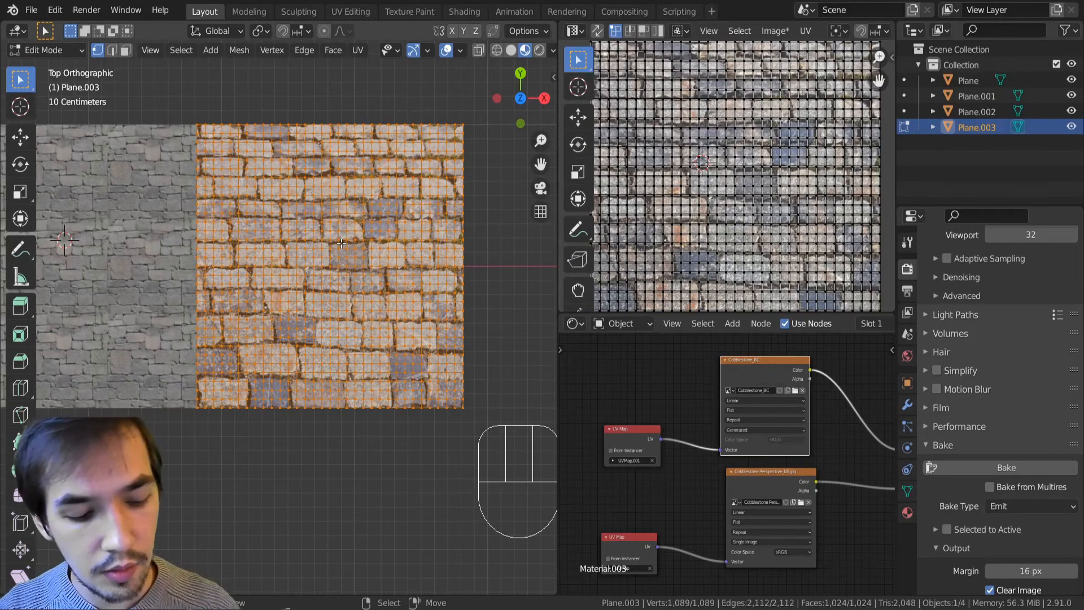
{"action": "key", "text": "Delete"}
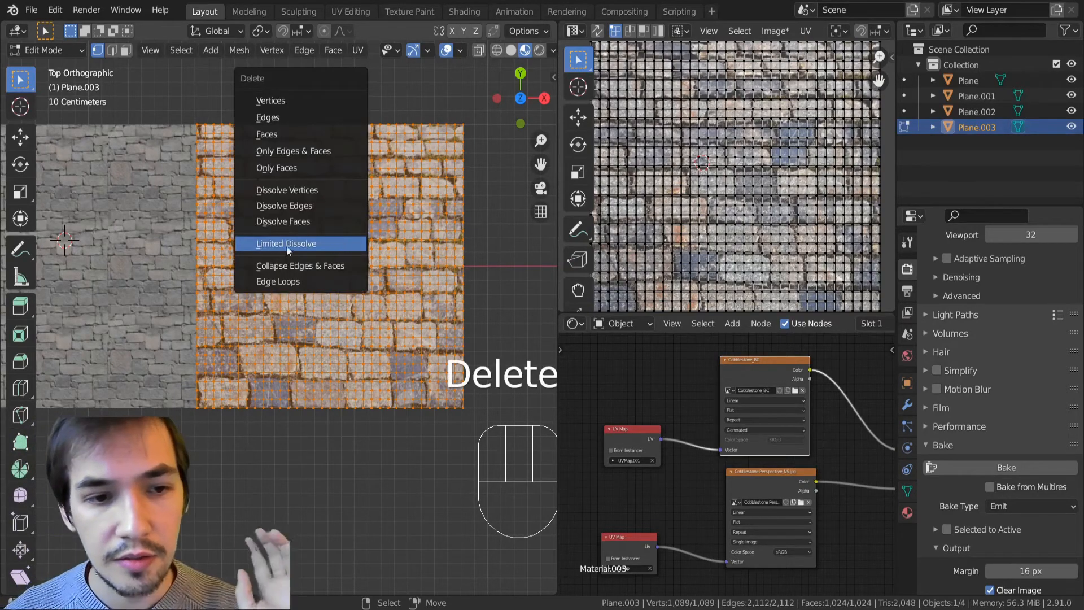
{"action": "left_click", "coordinate": [283, 244]}
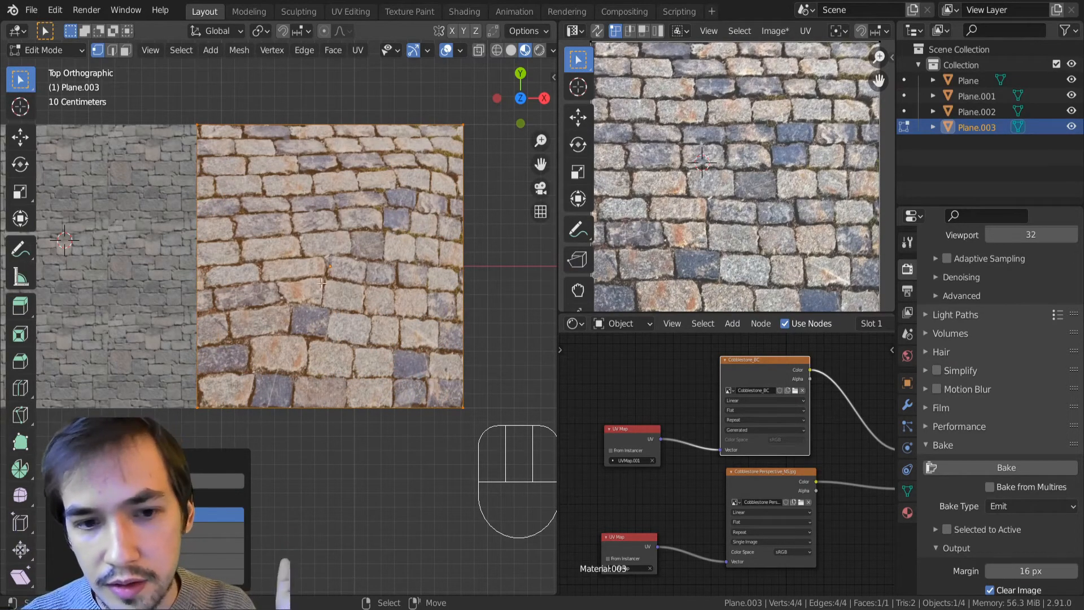
Step: Compare the plane's appearance with the perspective photo texture against the baked Cobblestone_BC texture by previewing each in turn
{"action": "left_click", "coordinate": [764, 473], "text": "ctrl+shift"}
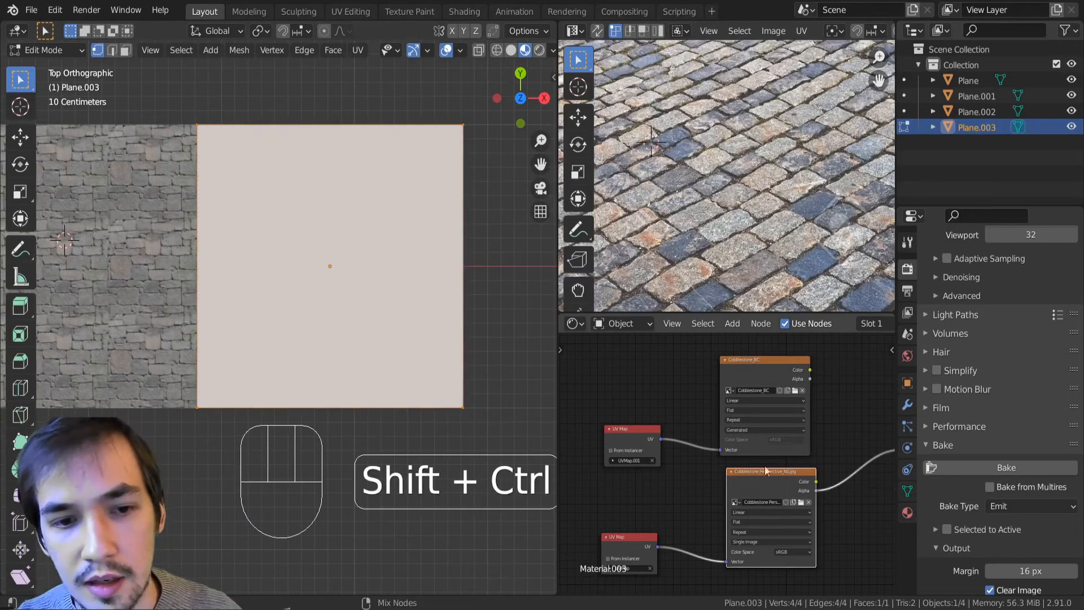
{"action": "left_click", "coordinate": [771, 486], "text": "ctrl+shift"}
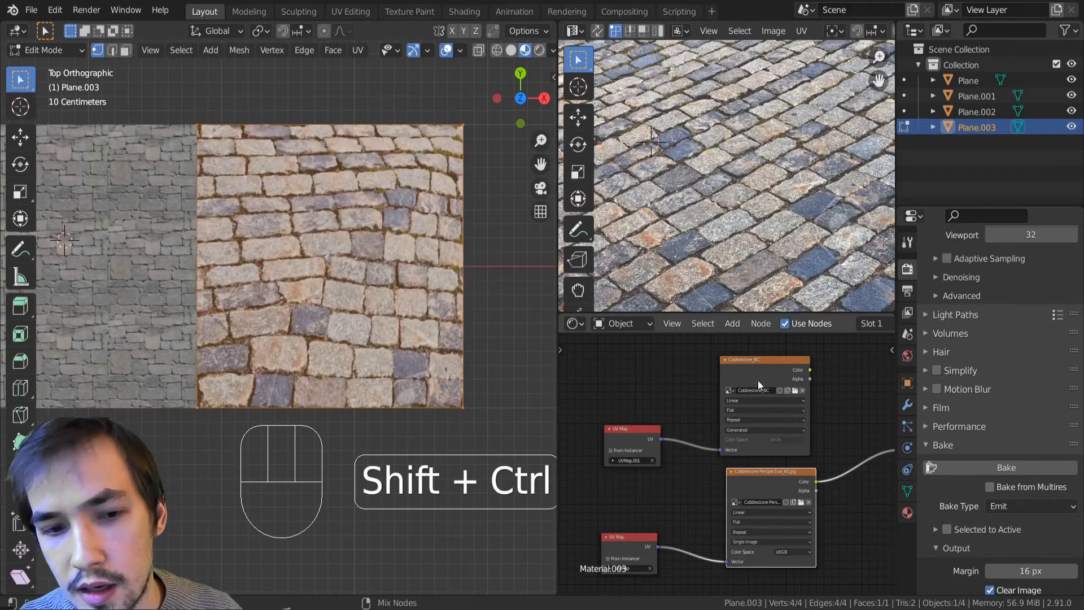
{"action": "scroll", "coordinate": [796, 501], "scroll_direction": "up", "scroll_amount": 2}
{"action": "middle_click_drag", "start_coordinate": [784, 489], "coordinate": [762, 561]}
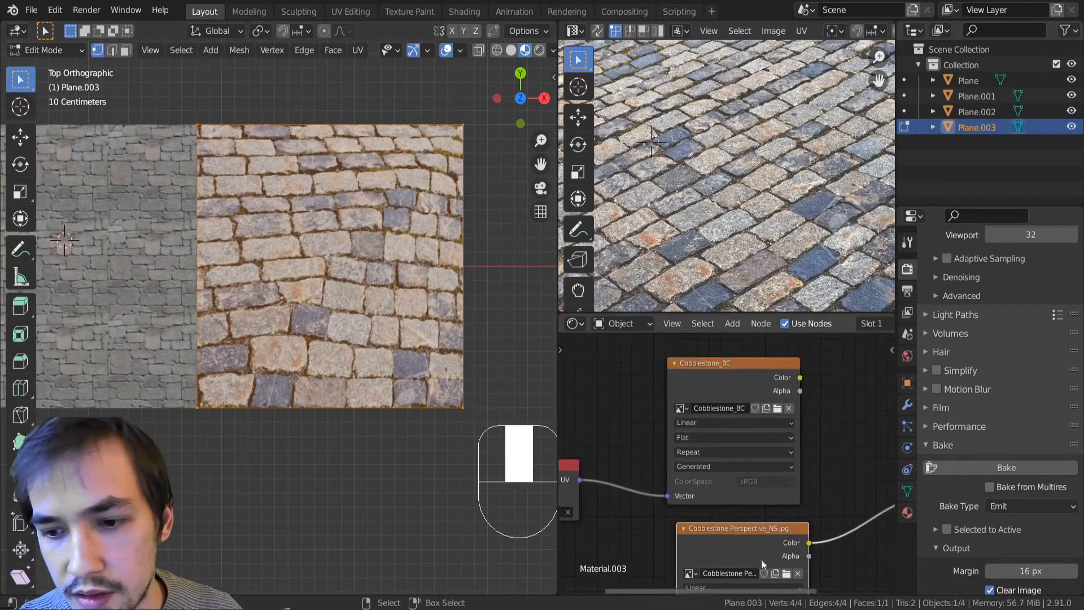
{"action": "left_click", "coordinate": [741, 372], "text": "ctrl+shift"}
{"action": "scroll", "coordinate": [728, 474], "scroll_direction": "down", "scroll_amount": 4}
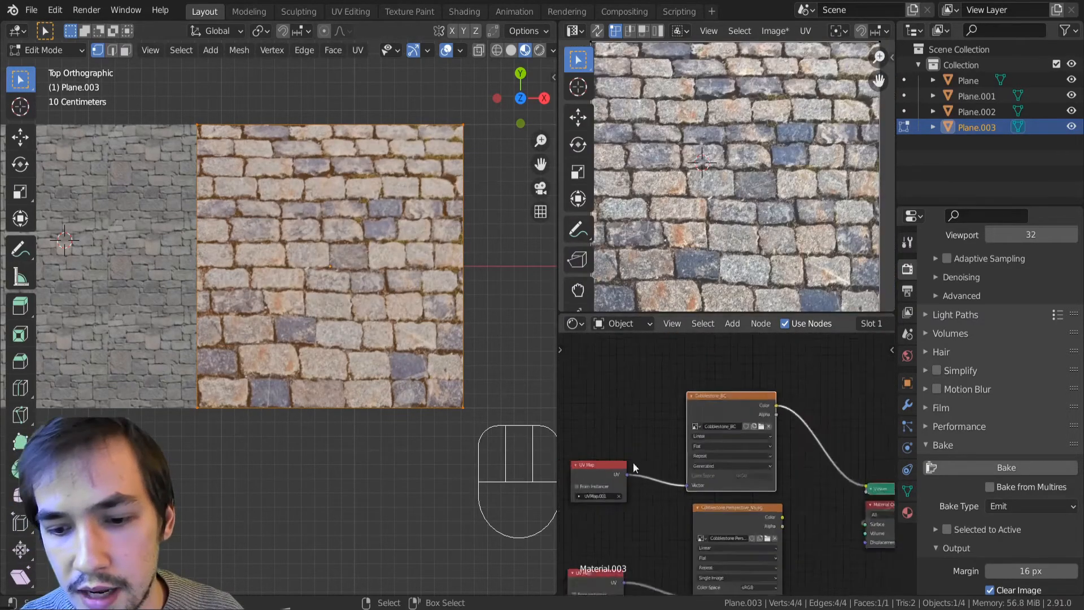
{"action": "mouse_move", "coordinate": [597, 479]}
{"action": "middle_mouse_down"}
{"action": "mouse_move", "coordinate": [644, 471]}
{"action": "mouse_move", "coordinate": [649, 446]}
{"action": "mouse_move", "coordinate": [640, 436]}
{"action": "mouse_move", "coordinate": [592, 475]}
{"action": "middle_mouse_up"}
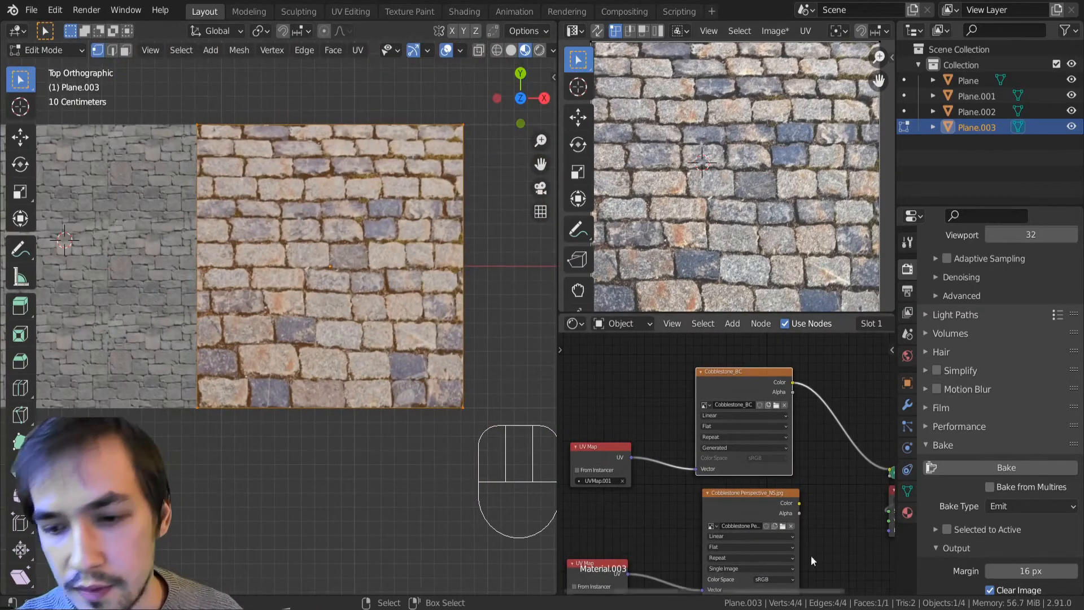
{"action": "left_click", "coordinate": [774, 503], "text": "ctrl+shift"}
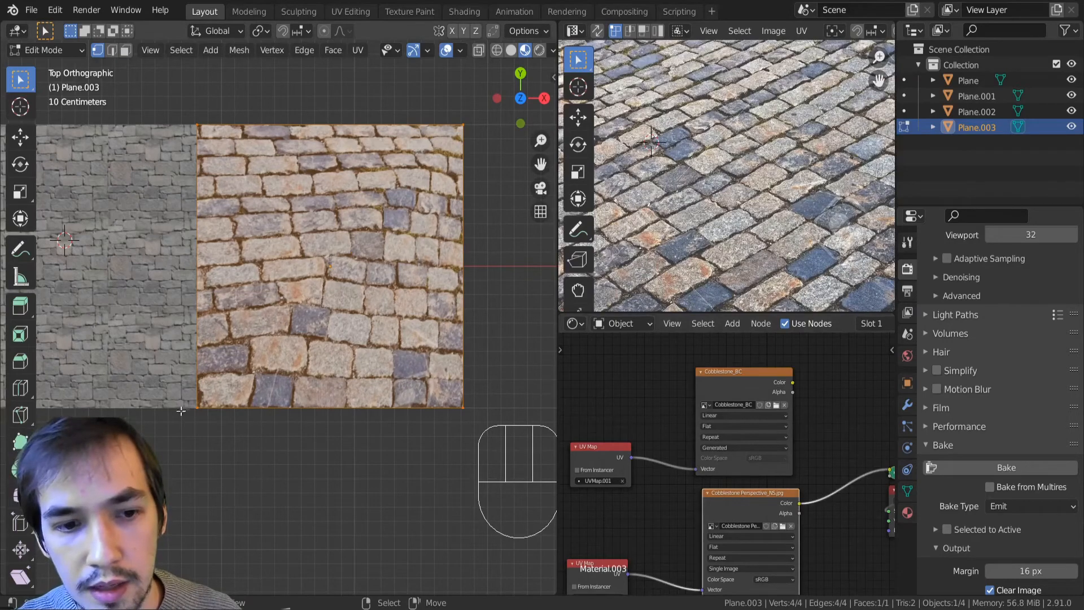
{"action": "scroll", "coordinate": [791, 219], "scroll_direction": "down", "scroll_amount": 2}
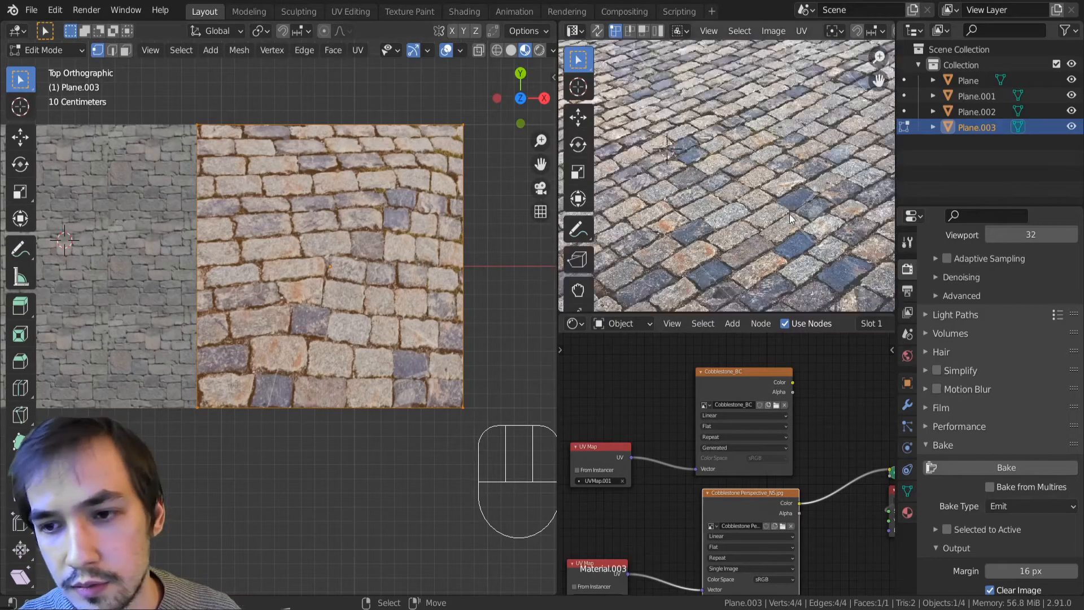
{"action": "left_click", "coordinate": [765, 378], "text": "ctrl+shift"}
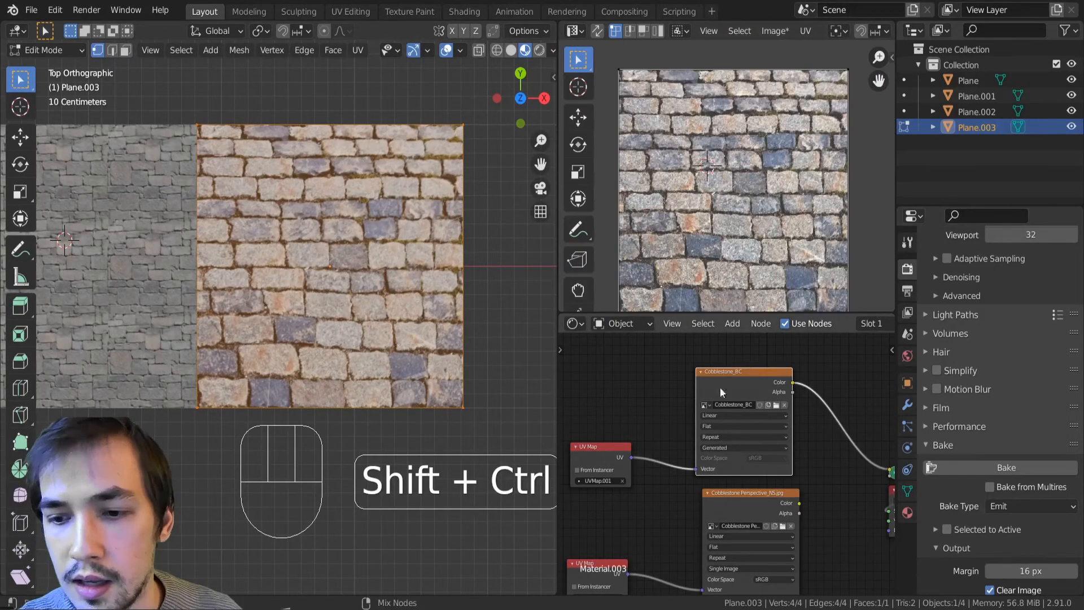
{"action": "scroll", "coordinate": [693, 225], "scroll_direction": "down", "scroll_amount": 2}
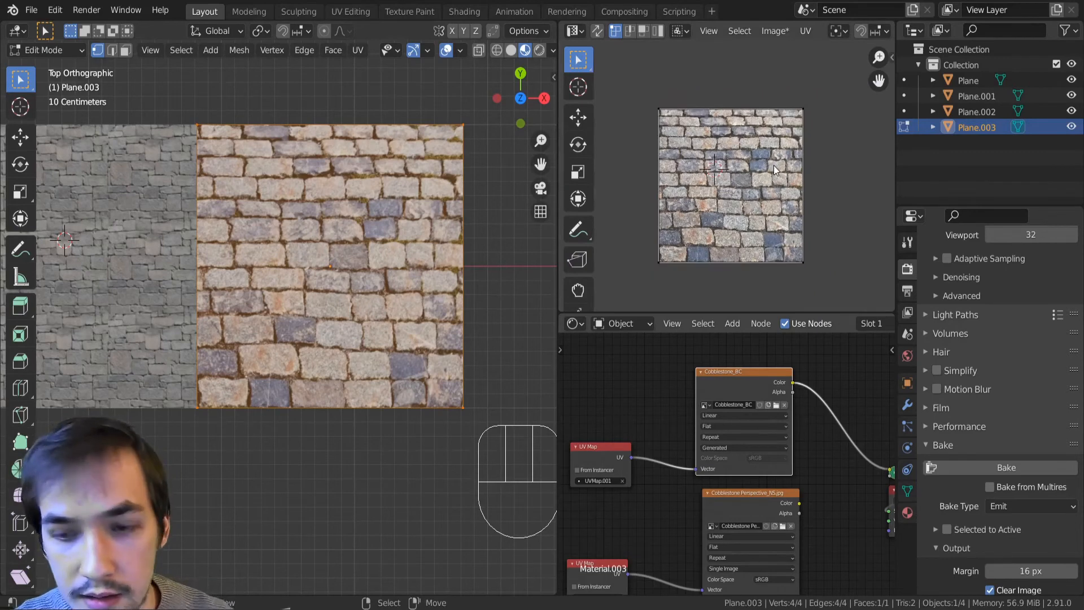
Step: Scale the plane's UVs in UVMap.001 by 3 so that Cobblestone_BC repeats across the surface
{"action": "left_click", "coordinate": [907, 490]}
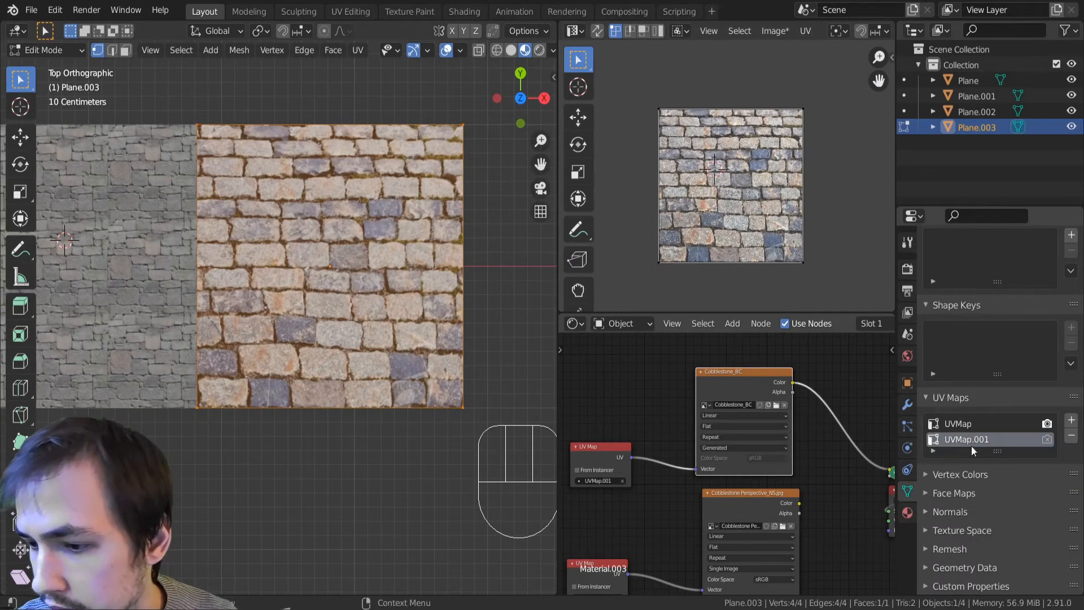
{"action": "scroll", "coordinate": [684, 138], "scroll_direction": "up", "scroll_amount": 3}
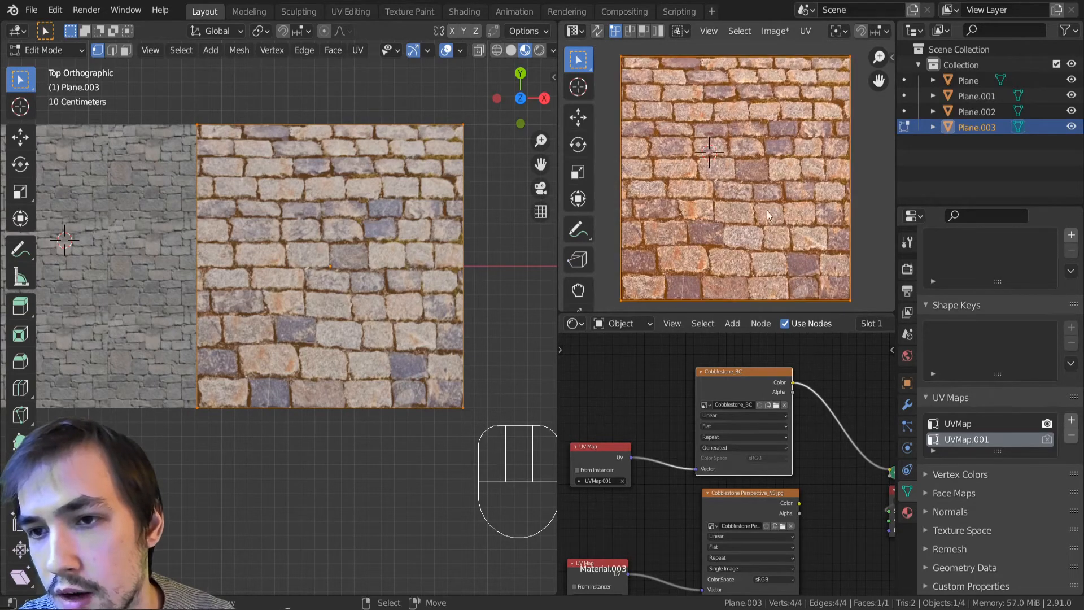
{"action": "scroll", "coordinate": [767, 169], "scroll_direction": "down", "scroll_amount": 3}
{"action": "key", "text": "s"}
{"action": "key", "text": "3"}
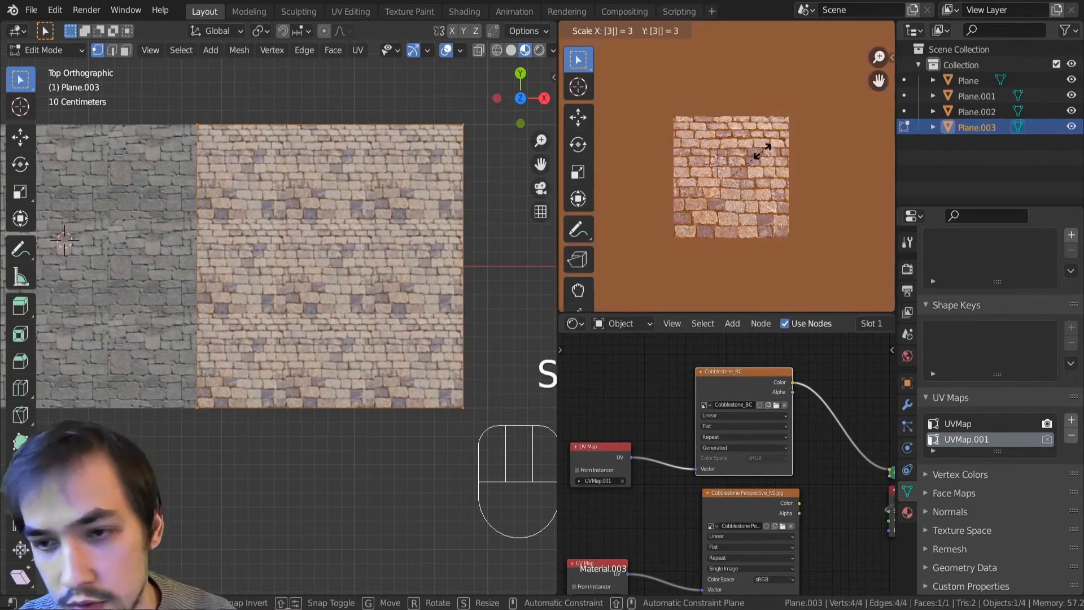
{"action": "key", "text": "Return"}
{"action": "scroll", "coordinate": [776, 177], "scroll_direction": "down", "scroll_amount": 4}
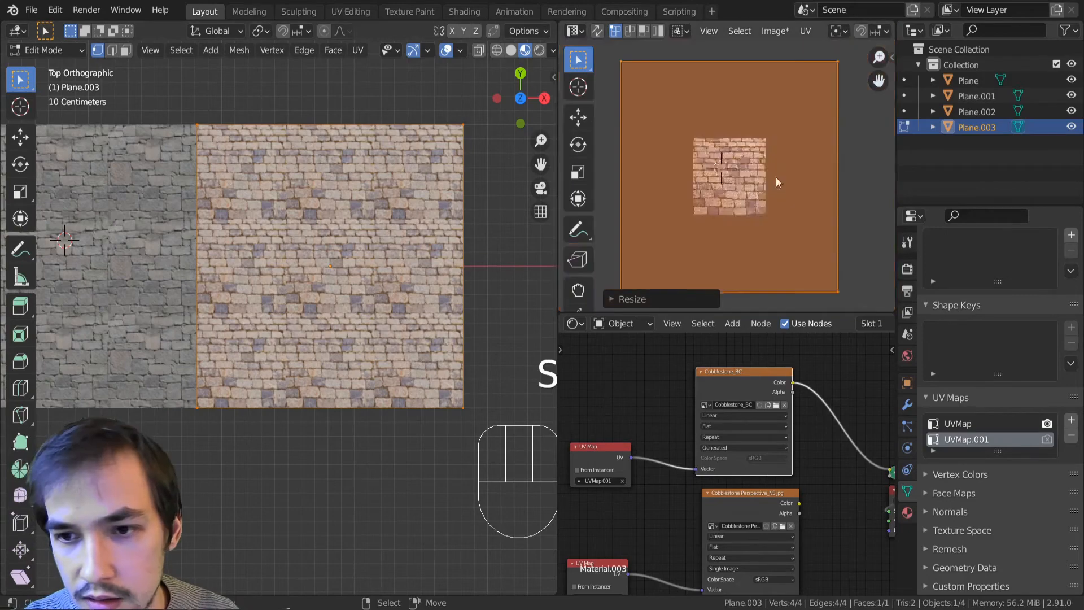
Step: Switch the cobblestone plane to Texture Paint mode and use the Clone brush at the vertical seam
{"action": "key", "text": "Tab"}
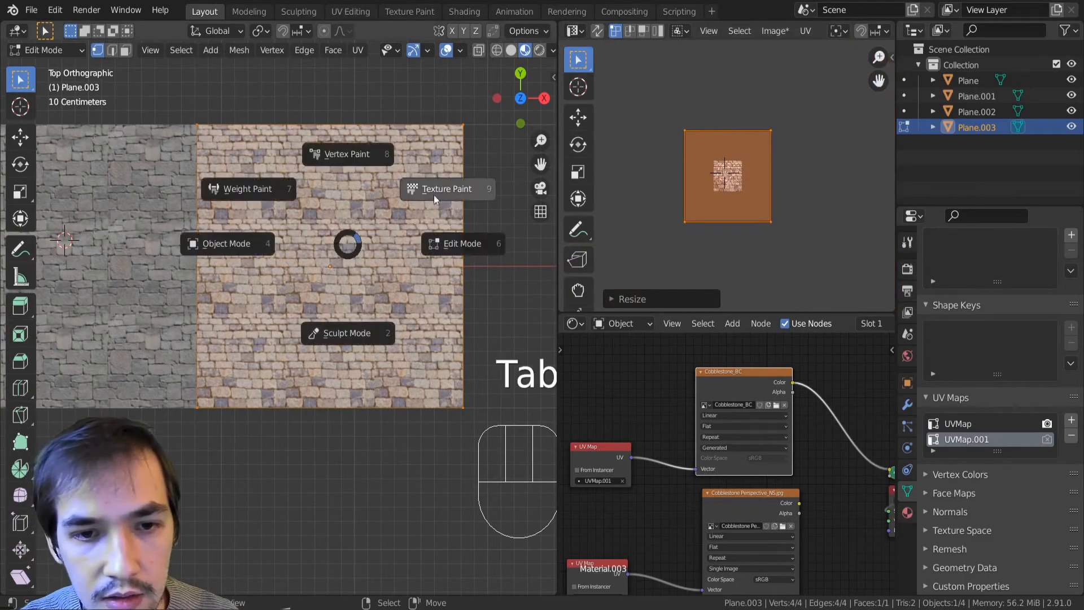
{"action": "left_click", "coordinate": [434, 195]}
{"action": "scroll", "coordinate": [361, 271], "scroll_direction": "up", "scroll_amount": 5}
{"action": "middle_click_drag", "start_coordinate": [402, 244], "coordinate": [215, 321], "text": "shift"}
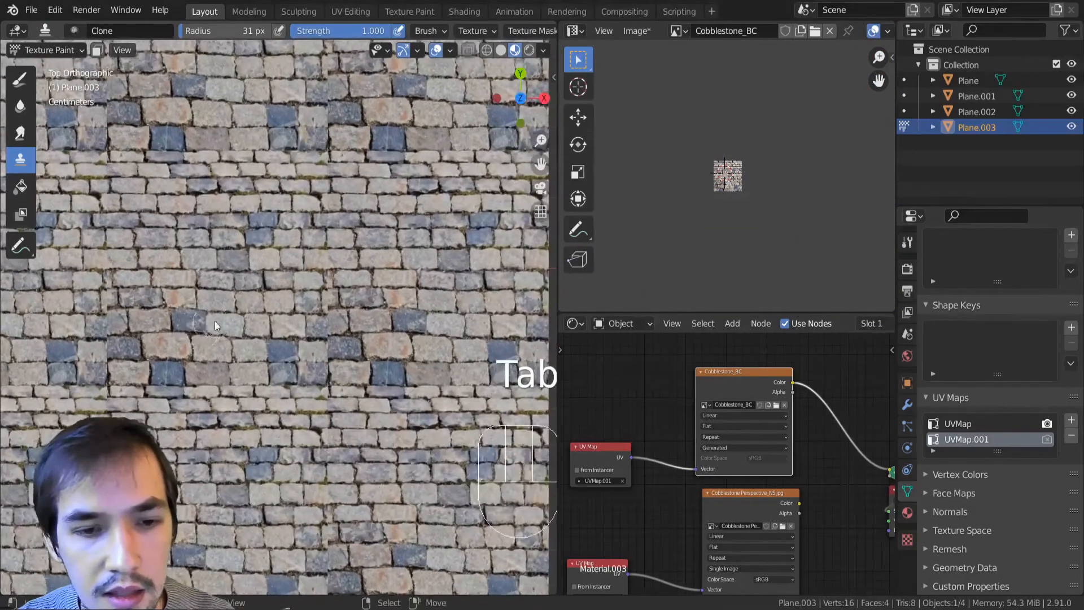
{"action": "scroll", "coordinate": [218, 320], "scroll_direction": "down", "scroll_amount": 2}
{"action": "scroll", "coordinate": [276, 259], "scroll_direction": "up", "scroll_amount": 3}
{"action": "middle_click_drag", "start_coordinate": [276, 260], "coordinate": [263, 335], "text": "shift"}
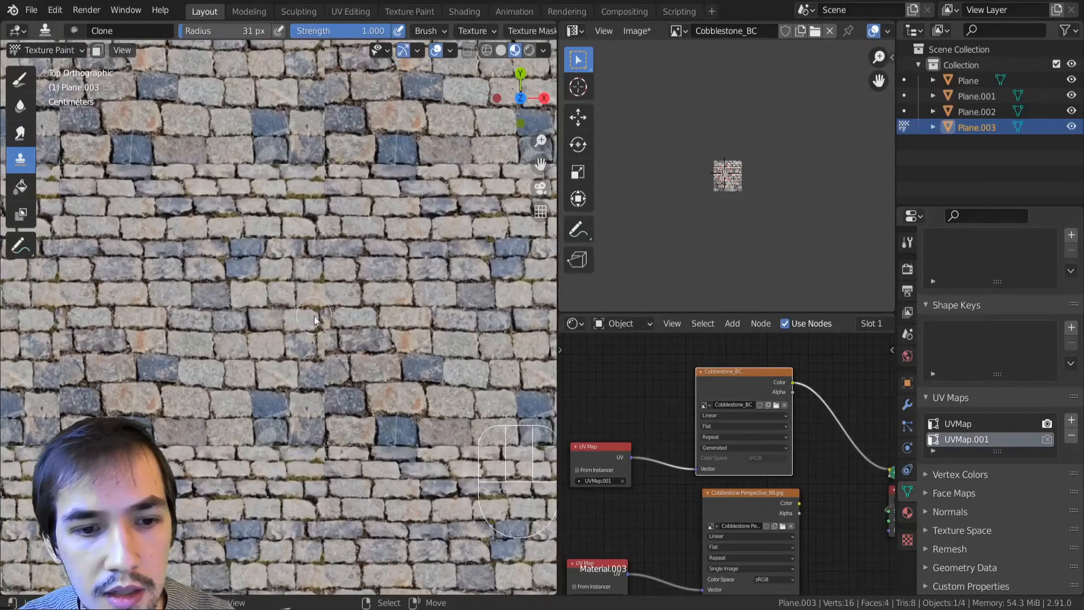
{"action": "scroll", "coordinate": [314, 316], "scroll_direction": "up", "scroll_amount": 3}
{"action": "scroll", "coordinate": [339, 286], "scroll_direction": "down", "scroll_amount": 1}
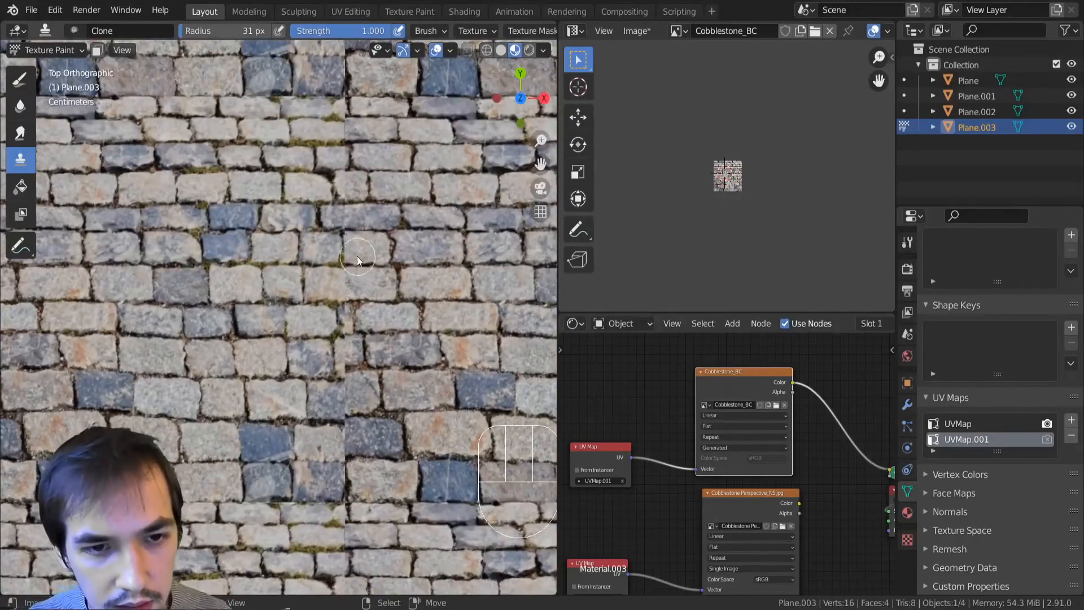
{"action": "scroll", "coordinate": [343, 204], "scroll_direction": "down", "scroll_amount": 1}
{"action": "scroll", "coordinate": [344, 203], "scroll_direction": "up", "scroll_amount": 3}
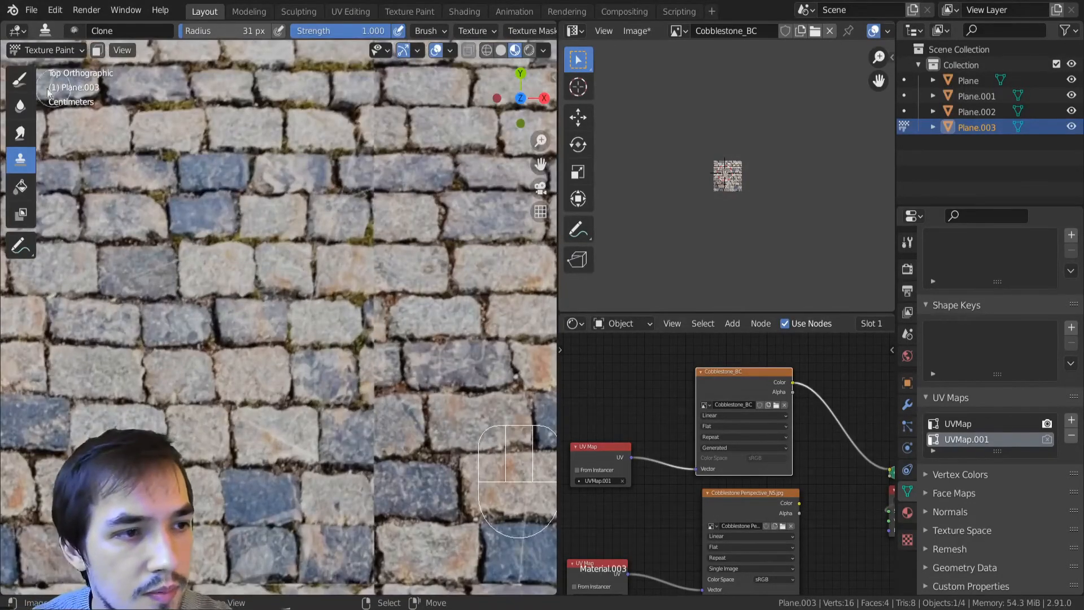
{"action": "left_click", "coordinate": [24, 83]}
{"action": "left_click", "coordinate": [20, 159]}
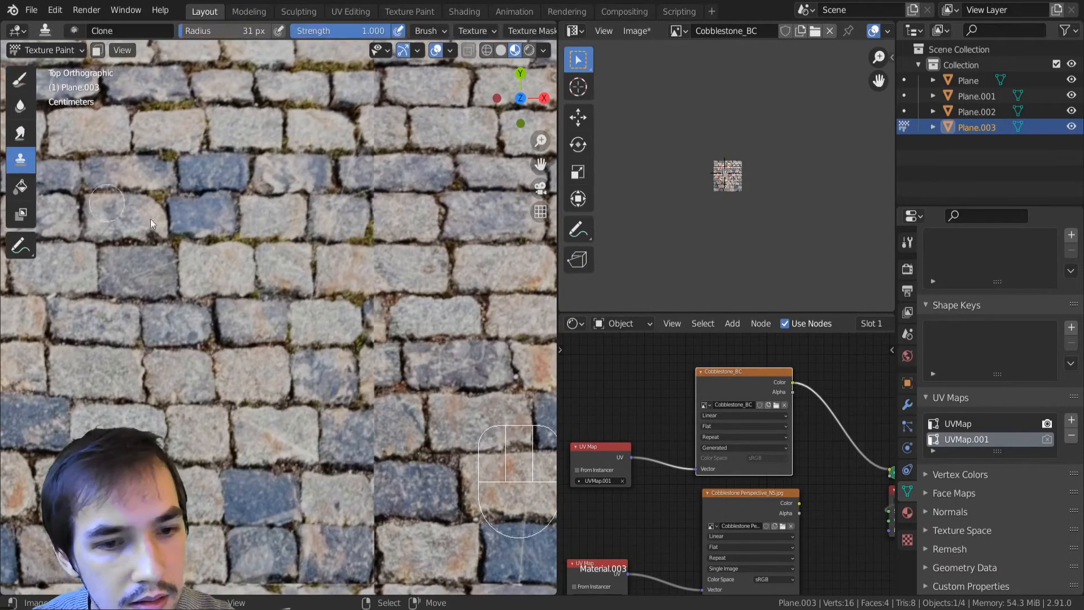
Step: Try cloning a neighbouring stone over the vertical seam, and undo the stroke
{"action": "left_click", "coordinate": [431, 317], "text": "ctrl"}
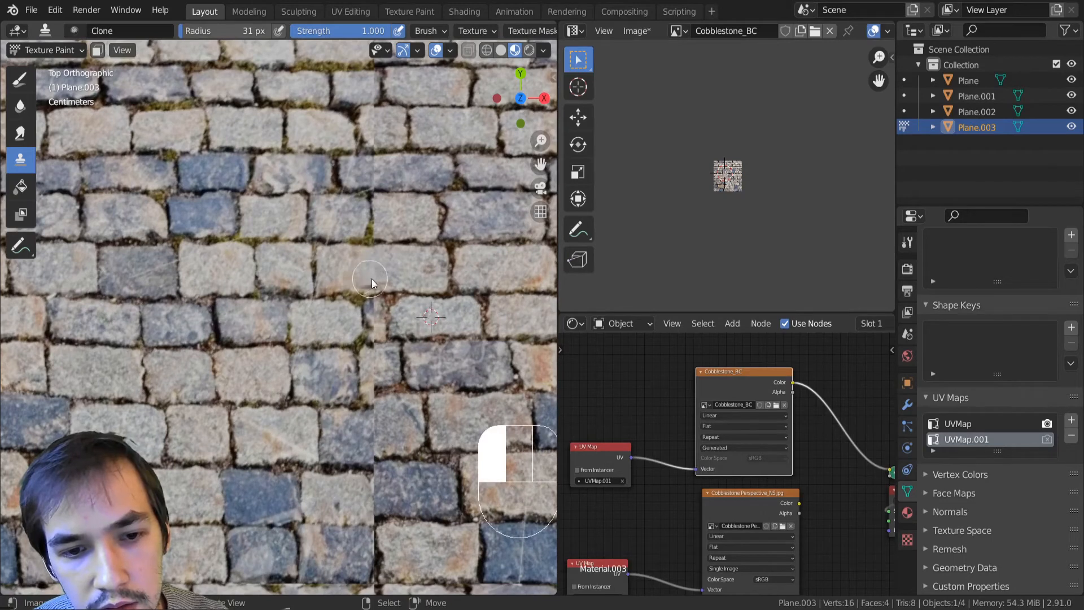
{"action": "left_click_drag", "start_coordinate": [371, 279], "coordinate": [380, 294]}
{"action": "key", "text": "ctrl+z"}
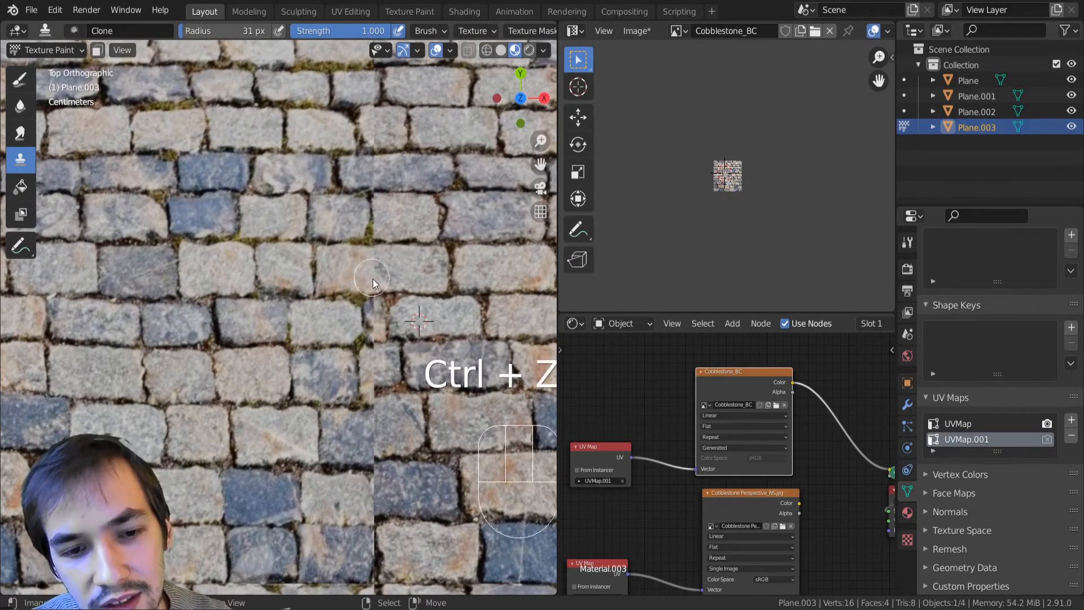
Step: Clone neighbouring stones over the vertical seam in adjacent rows, sampling a fresh source stone for each row
{"action": "mouse_move", "coordinate": [373, 279]}
{"action": "left_mouse_down"}
{"action": "mouse_move", "coordinate": [367, 255]}
{"action": "mouse_move", "coordinate": [381, 257]}
{"action": "mouse_move", "coordinate": [365, 257]}
{"action": "left_mouse_up"}
{"action": "left_click", "coordinate": [418, 270], "text": "ctrl"}
{"action": "left_click", "coordinate": [401, 214], "text": "ctrl"}
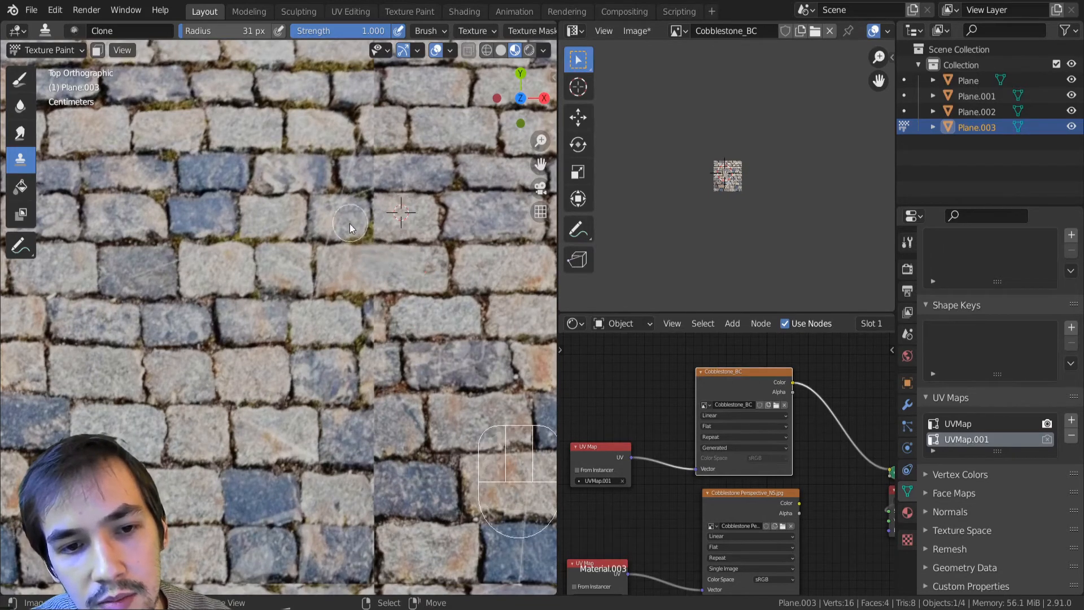
{"action": "left_click", "coordinate": [412, 170], "text": "ctrl"}
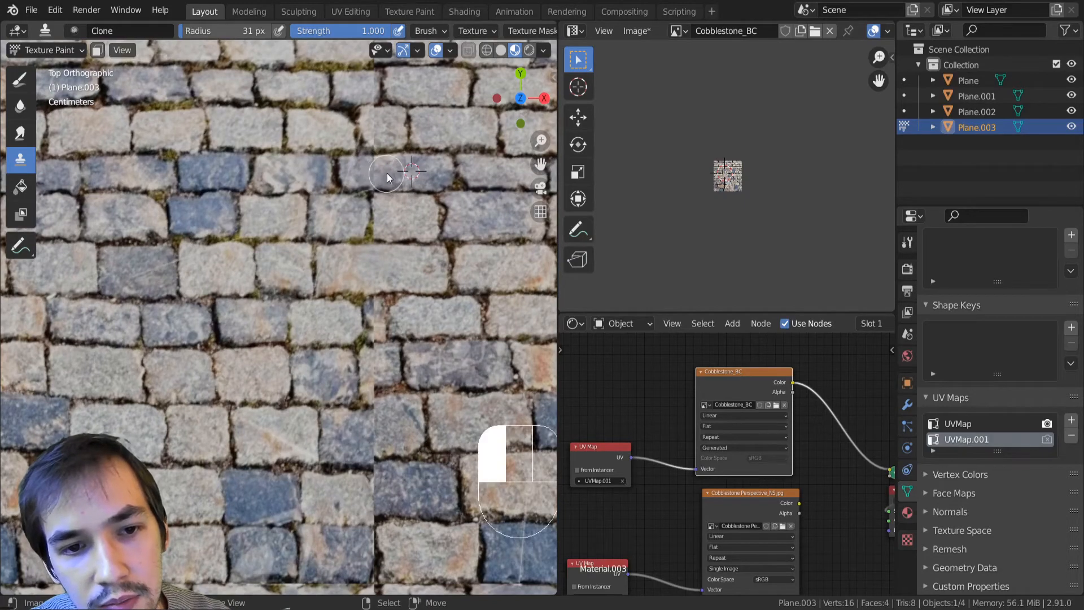
{"action": "middle_click_drag", "start_coordinate": [367, 183], "coordinate": [324, 240], "text": "shift"}
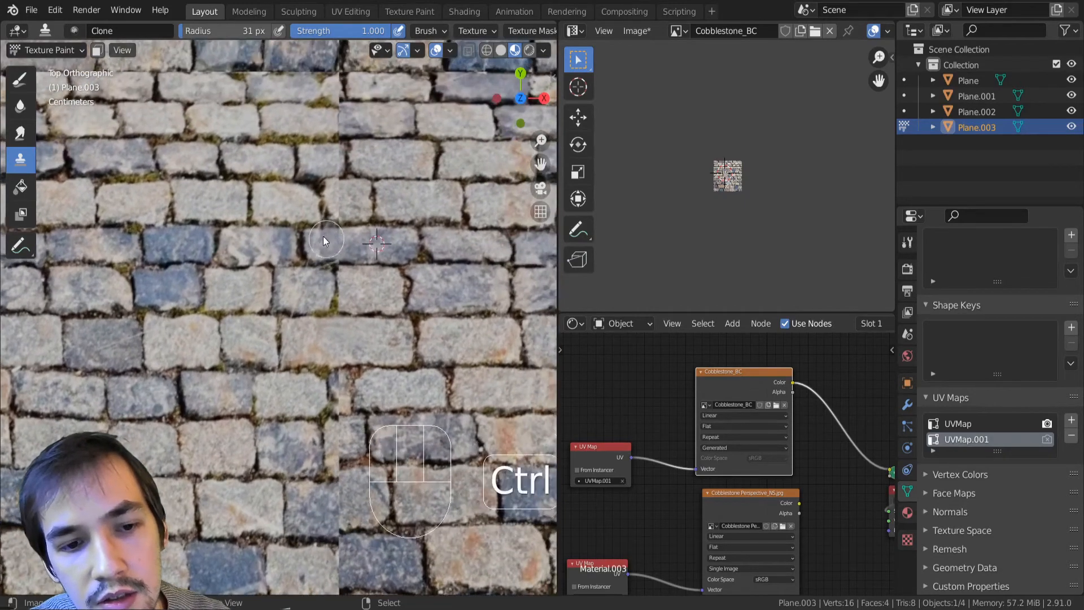
{"action": "left_click", "coordinate": [186, 247], "text": "ctrl"}
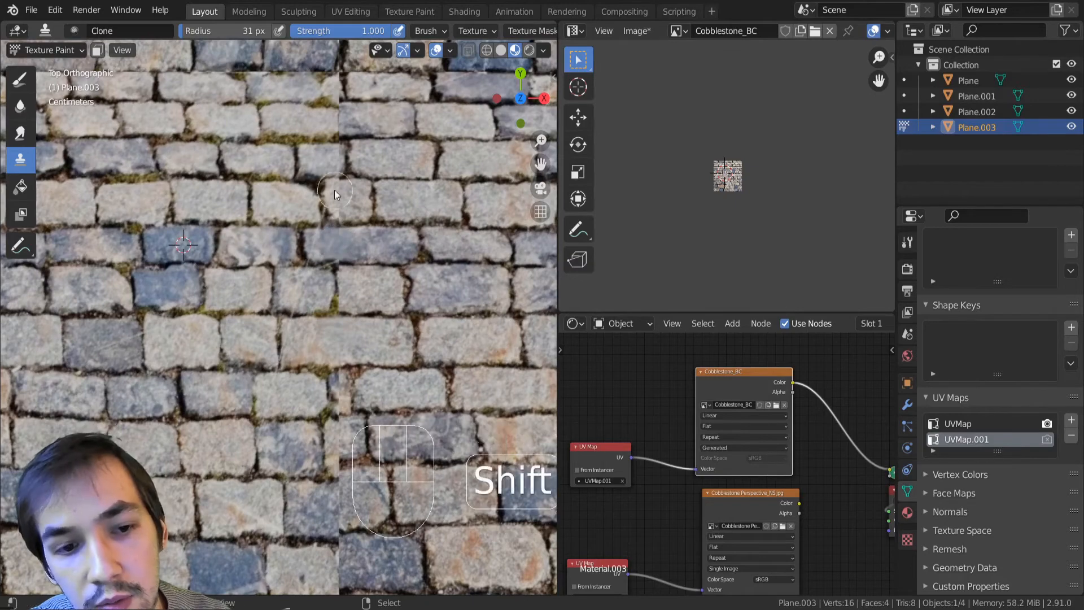
Step: Clone light stones over the vertical seam in the narrow rows just beneath the horizontal seam
{"action": "middle_click_drag", "start_coordinate": [334, 190], "coordinate": [280, 251], "text": "shift"}
{"action": "left_click", "coordinate": [238, 278], "text": "ctrl"}
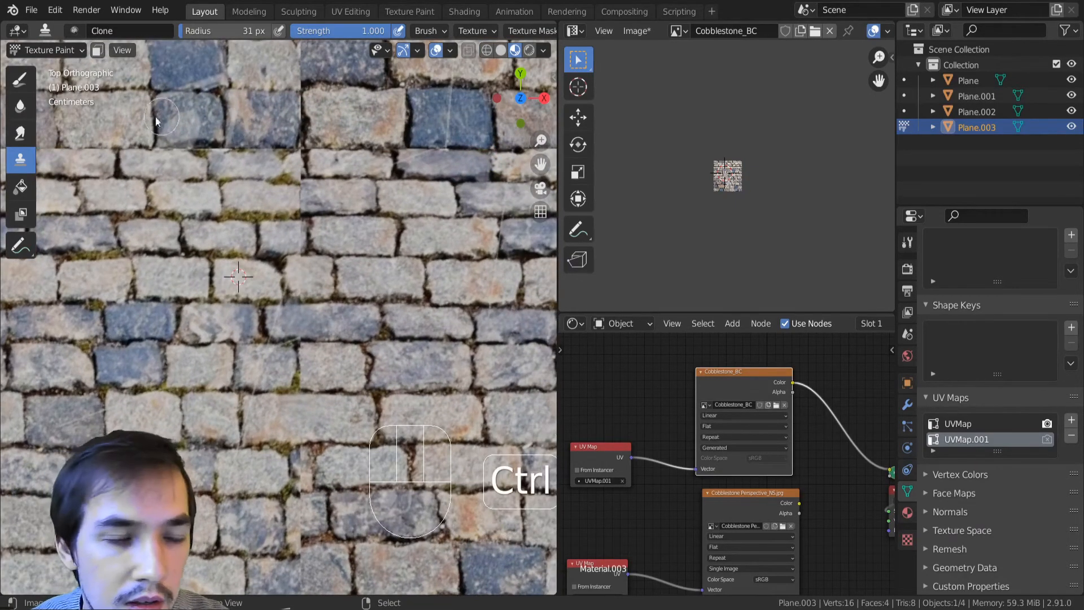
{"action": "left_click", "coordinate": [99, 122], "text": "ctrl"}
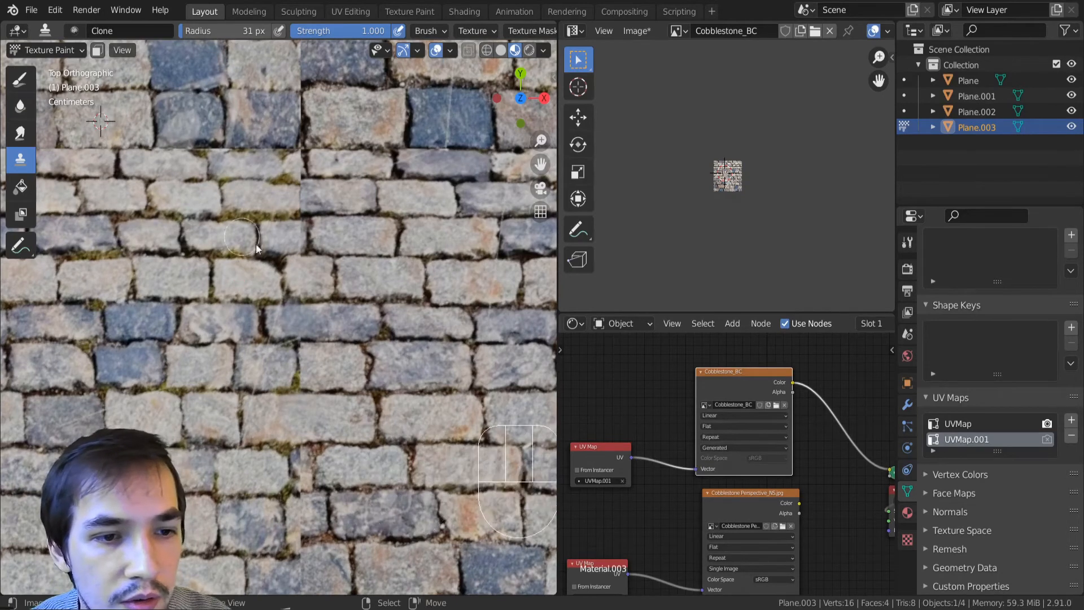
{"action": "left_click", "coordinate": [248, 198], "text": "ctrl"}
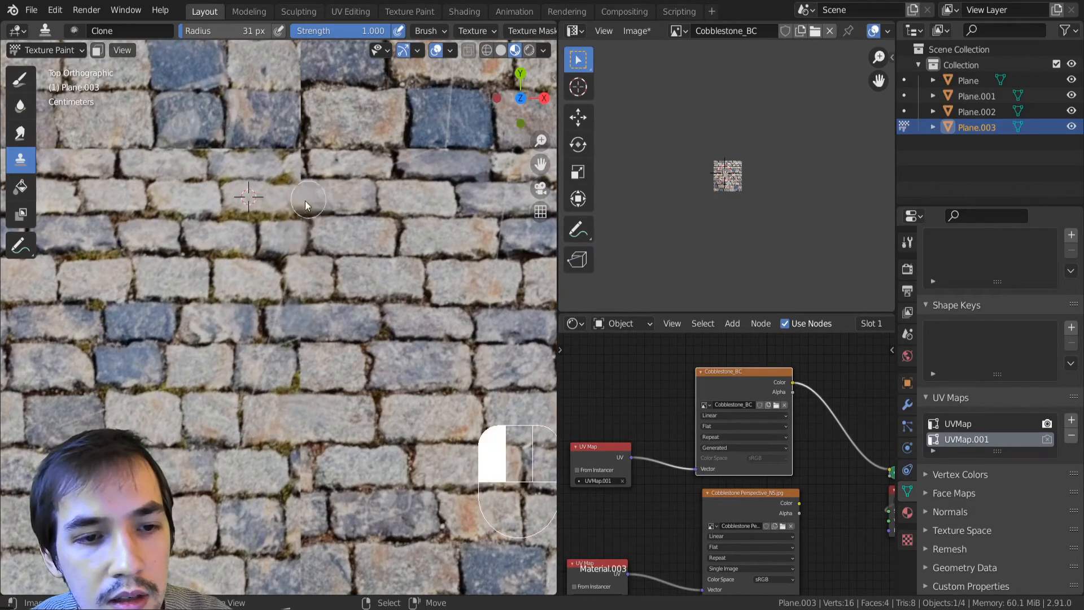
Step: Set the Clone brush radius to 37 px and clone a light stone across the vertical seam near its crossing with the horizontal seam
{"action": "mouse_move", "coordinate": [311, 168]}
{"action": "middle_mouse_down", "text": "ctrl"}
{"action": "mouse_move", "coordinate": [314, 307]}
{"action": "mouse_move", "coordinate": [289, 223]}
{"action": "mouse_move", "coordinate": [299, 239]}
{"action": "mouse_move", "coordinate": [311, 203]}
{"action": "middle_mouse_up", "text": "ctrl"}
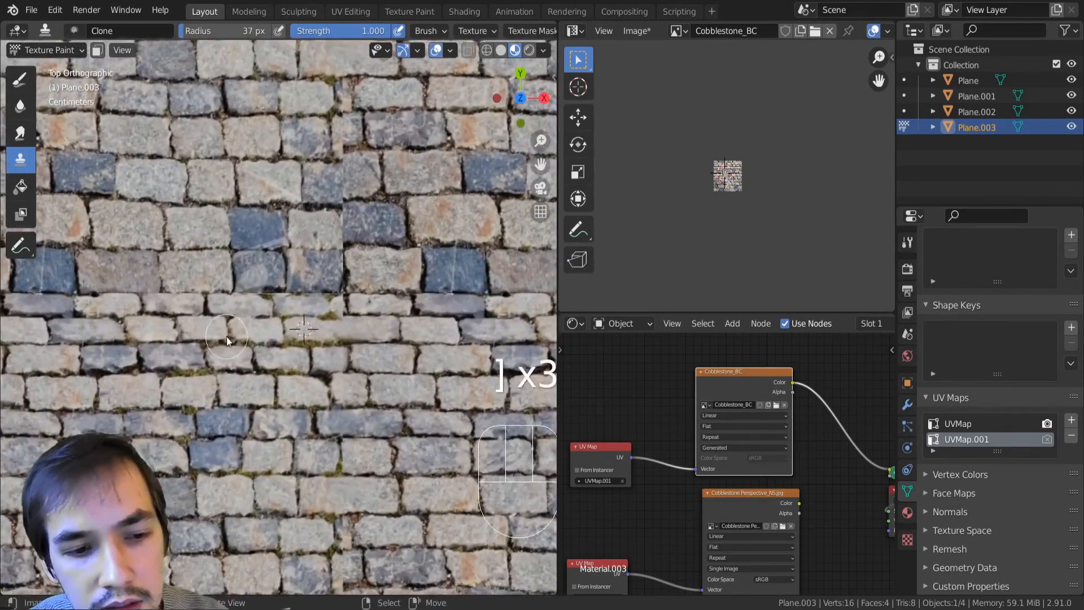
{"action": "left_click", "coordinate": [226, 329], "text": "ctrl"}
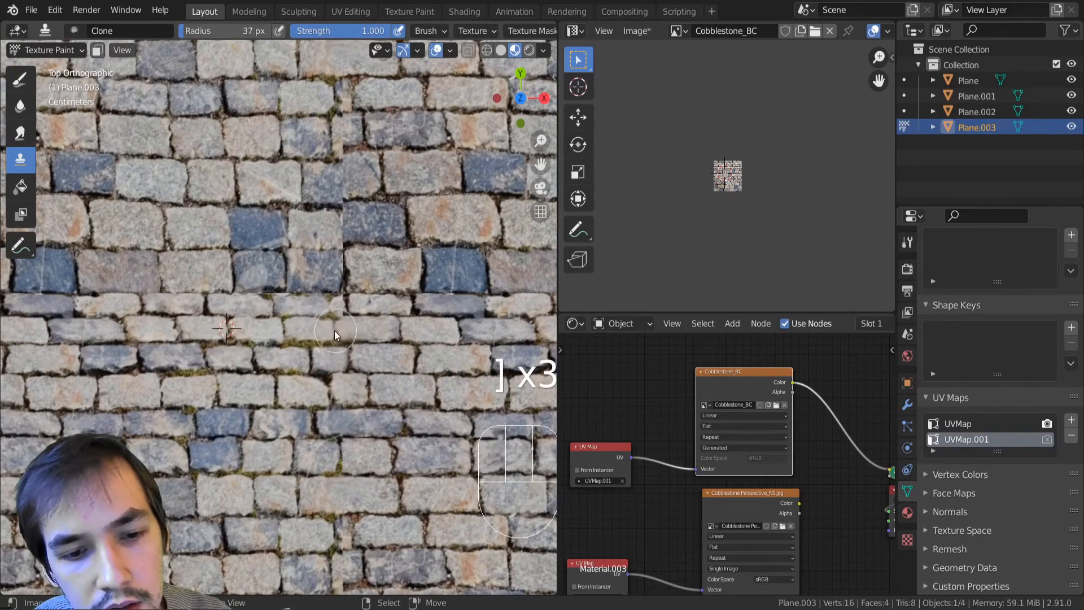
{"action": "middle_click_drag", "start_coordinate": [341, 309], "coordinate": [178, 239], "text": "ctrl"}
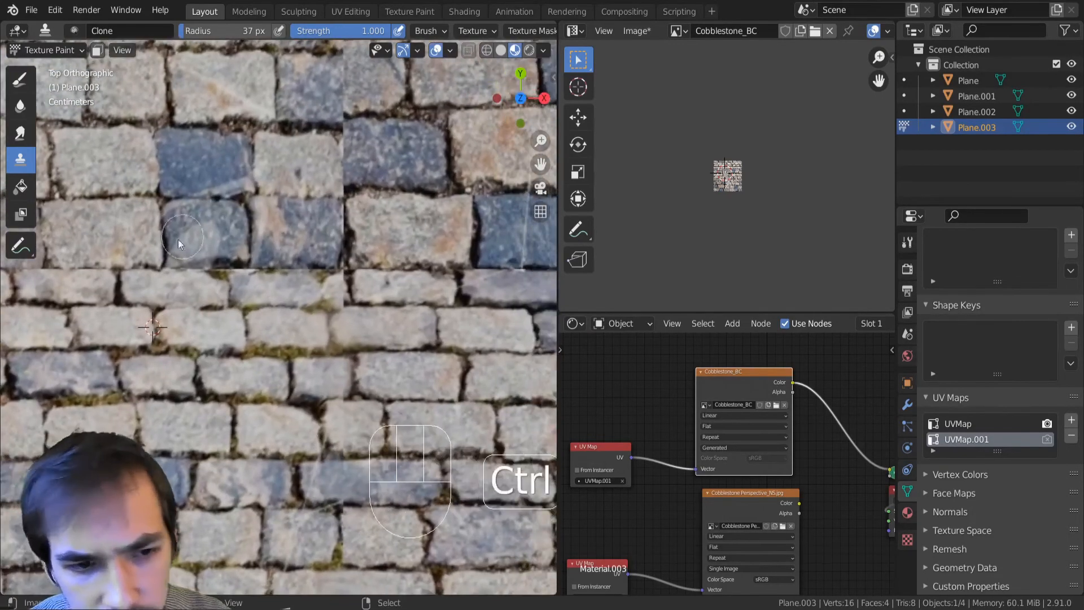
{"action": "middle_click_drag", "start_coordinate": [320, 283], "coordinate": [282, 182], "text": "ctrl"}
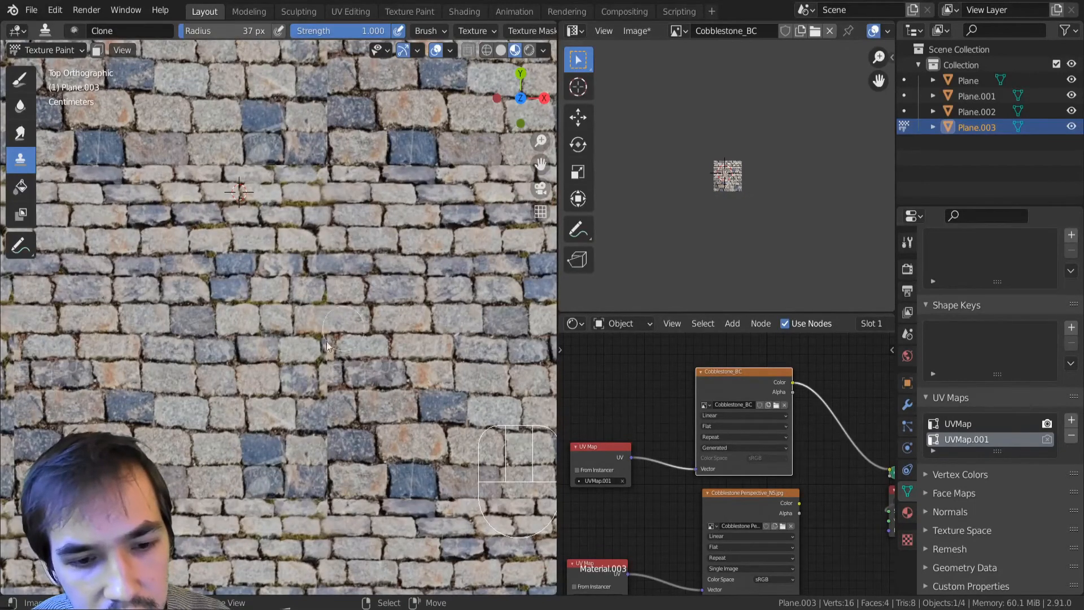
{"action": "mouse_move", "coordinate": [326, 344]}
{"action": "middle_mouse_down", "text": "shift"}
{"action": "mouse_move", "coordinate": [293, 404]}
{"action": "mouse_move", "coordinate": [234, 292]}
{"action": "middle_mouse_up", "text": "shift"}
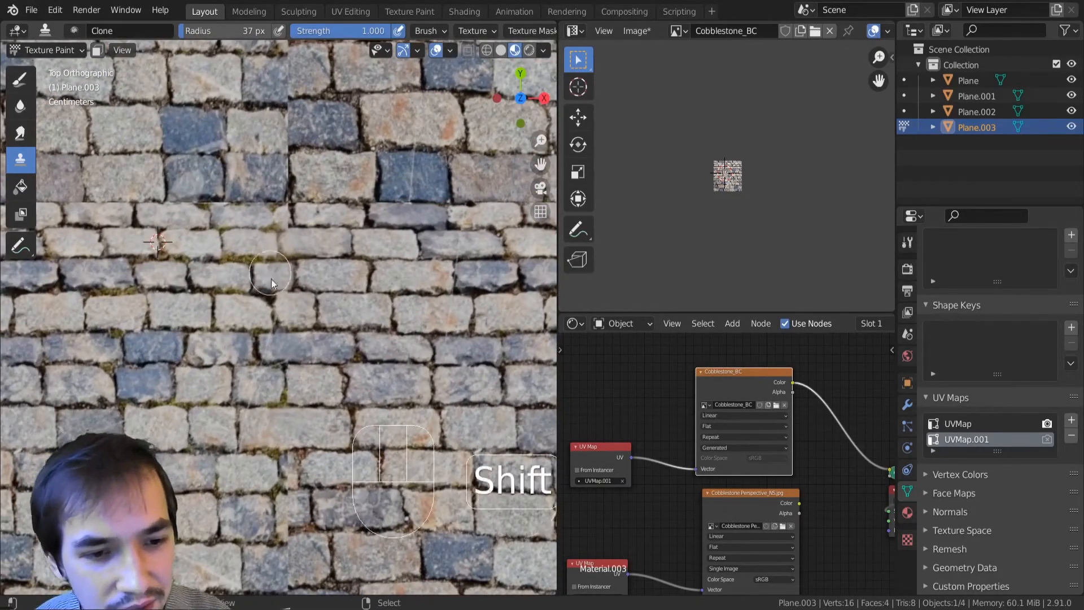
{"action": "mouse_move", "coordinate": [271, 279]}
{"action": "middle_mouse_down", "text": "shift"}
{"action": "mouse_move", "coordinate": [238, 321]}
{"action": "mouse_move", "coordinate": [308, 367]}
{"action": "mouse_move", "coordinate": [314, 424]}
{"action": "mouse_move", "coordinate": [345, 371]}
{"action": "mouse_move", "coordinate": [330, 315]}
{"action": "mouse_move", "coordinate": [266, 294]}
{"action": "mouse_move", "coordinate": [251, 200]}
{"action": "mouse_move", "coordinate": [256, 341]}
{"action": "middle_mouse_up", "text": "shift"}
Step: Set the Clone brush radius to 48 px and sample the dark joint above the purplish stone as source for the horizontal seam
{"action": "key", "text": "bracketright"}
{"action": "key", "text": "bracketright"}
{"action": "key", "text": "bracketright"}
{"action": "key", "text": "bracketright"}
{"action": "key", "text": "bracketright"}
{"action": "key", "text": "bracketright"}
{"action": "key", "text": "bracketright"}
{"action": "key", "text": "bracketright"}
{"action": "mouse_move", "coordinate": [222, 292]}
{"action": "middle_mouse_down", "text": "ctrl"}
{"action": "mouse_move", "coordinate": [256, 333]}
{"action": "mouse_move", "coordinate": [240, 299]}
{"action": "middle_mouse_up", "text": "ctrl"}
{"action": "key", "text": "bracketleft"}
{"action": "key", "text": "bracketleft"}
{"action": "key", "text": "bracketleft"}
{"action": "key", "text": "bracketleft"}
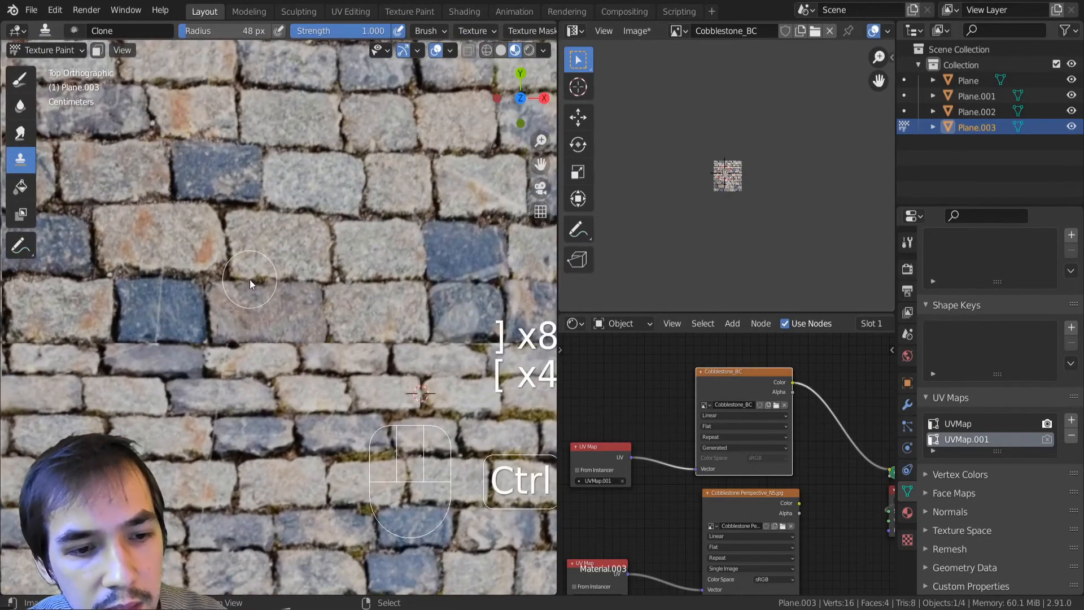
{"action": "left_click", "coordinate": [265, 280], "text": "ctrl"}
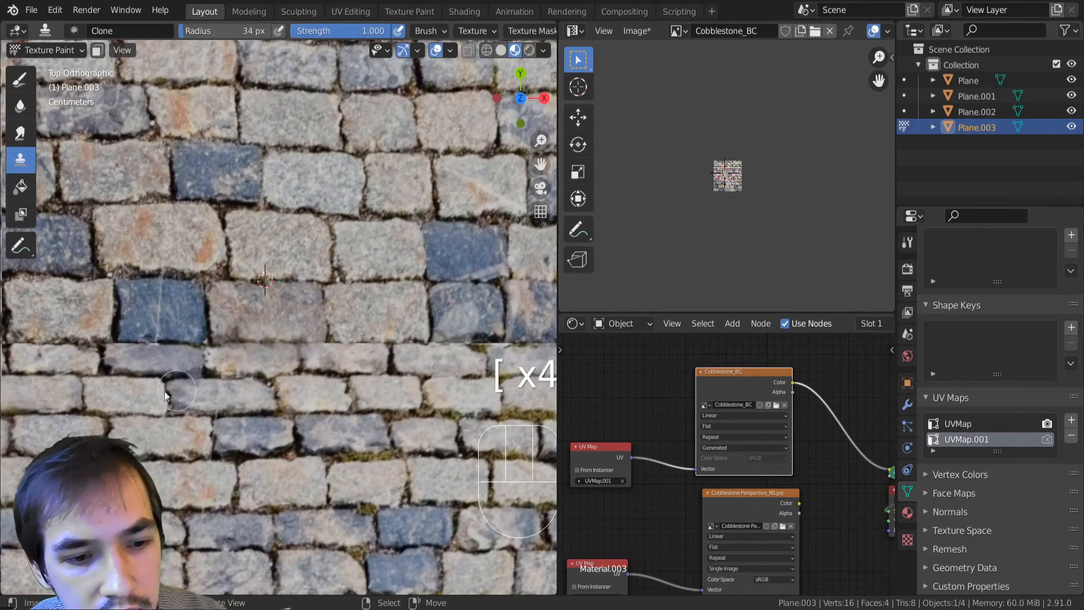
Step: Reduce the Clone brush radius to 24 px and clone nearby light stones over the row just below the horizontal seam
{"action": "key", "text": "bracketleft"}
{"action": "key", "text": "bracketleft"}
{"action": "left_click", "coordinate": [119, 390], "text": "ctrl"}
{"action": "key", "text": "bracketleft"}
{"action": "key", "text": "bracketleft"}
{"action": "key", "text": "bracketleft"}
{"action": "mouse_move", "coordinate": [236, 358]}
{"action": "left_mouse_down"}
{"action": "mouse_move", "coordinate": [289, 357]}
{"action": "mouse_move", "coordinate": [243, 360]}
{"action": "left_mouse_up"}
{"action": "left_click_drag", "start_coordinate": [218, 359], "coordinate": [247, 359]}
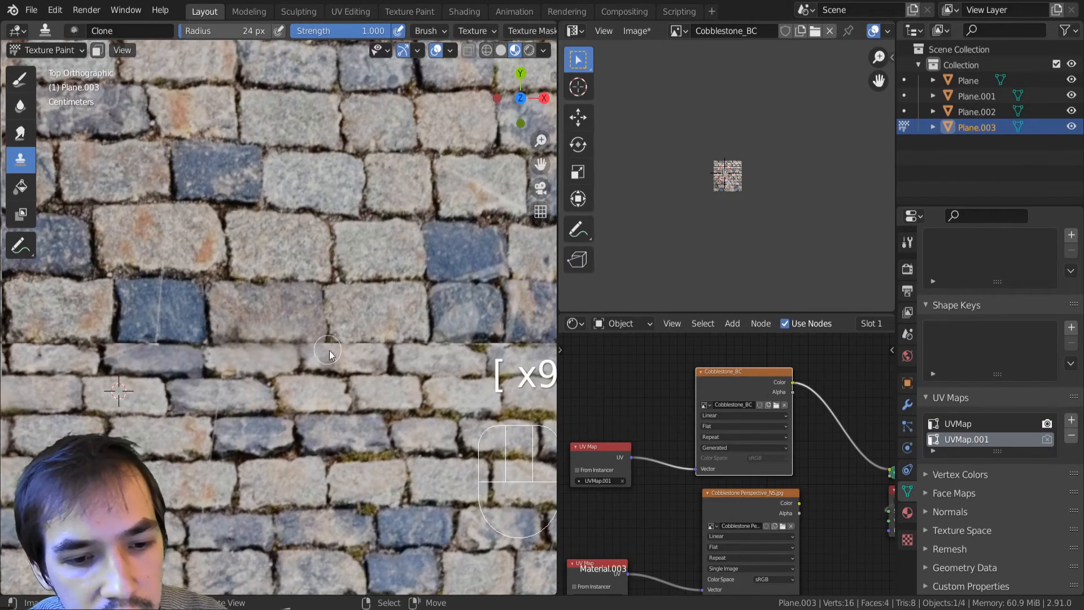
{"action": "left_click", "coordinate": [328, 350]}
{"action": "left_click", "coordinate": [318, 391], "text": "ctrl"}
{"action": "left_click_drag", "start_coordinate": [312, 353], "coordinate": [322, 357]}
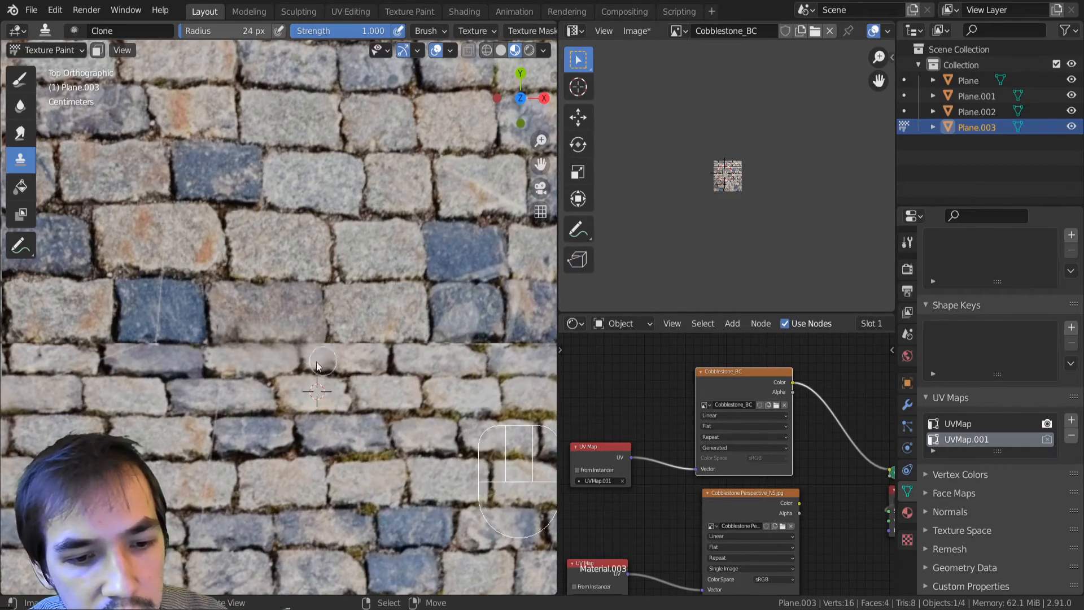
Step: Set the Clone brush radius to 18 px and clone a dark joint along the horizontal seam under the purplish stone
{"action": "middle_click_drag", "start_coordinate": [202, 317], "coordinate": [359, 360], "text": "shift"}
{"action": "key", "text": "bracketleft"}
{"action": "key", "text": "bracketleft"}
{"action": "key", "text": "bracketleft"}
{"action": "key", "text": "bracketleft"}
{"action": "key", "text": "bracketleft"}
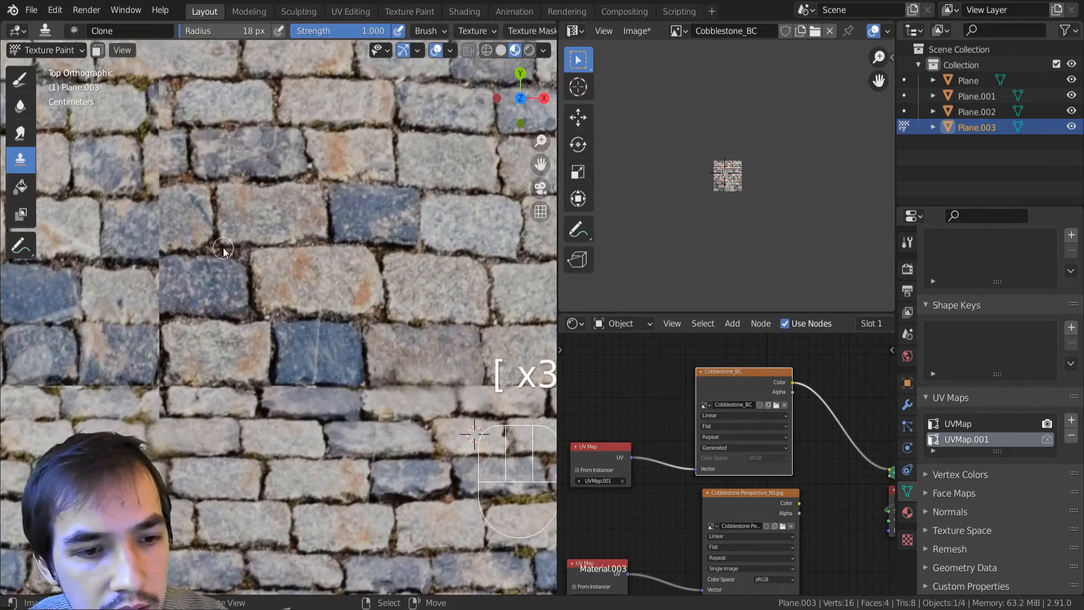
{"action": "left_click", "coordinate": [230, 253], "text": "ctrl"}
{"action": "left_click_drag", "start_coordinate": [389, 385], "coordinate": [370, 387]}
{"action": "left_click", "coordinate": [391, 387]}
Step: Refine the joint under the purplish stone with a 9 px Clone brush, sampling a fresh spot on the dark gap
{"action": "key", "text": "bracketleft"}
{"action": "key", "text": "bracketleft"}
{"action": "key", "text": "bracketleft"}
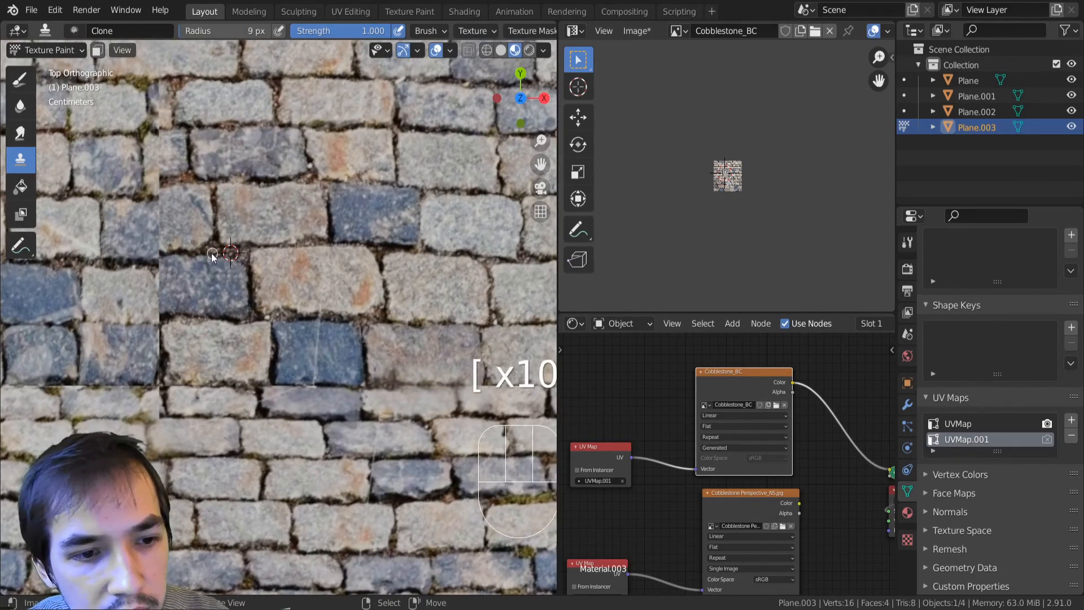
{"action": "left_click", "coordinate": [214, 250], "text": "ctrl"}
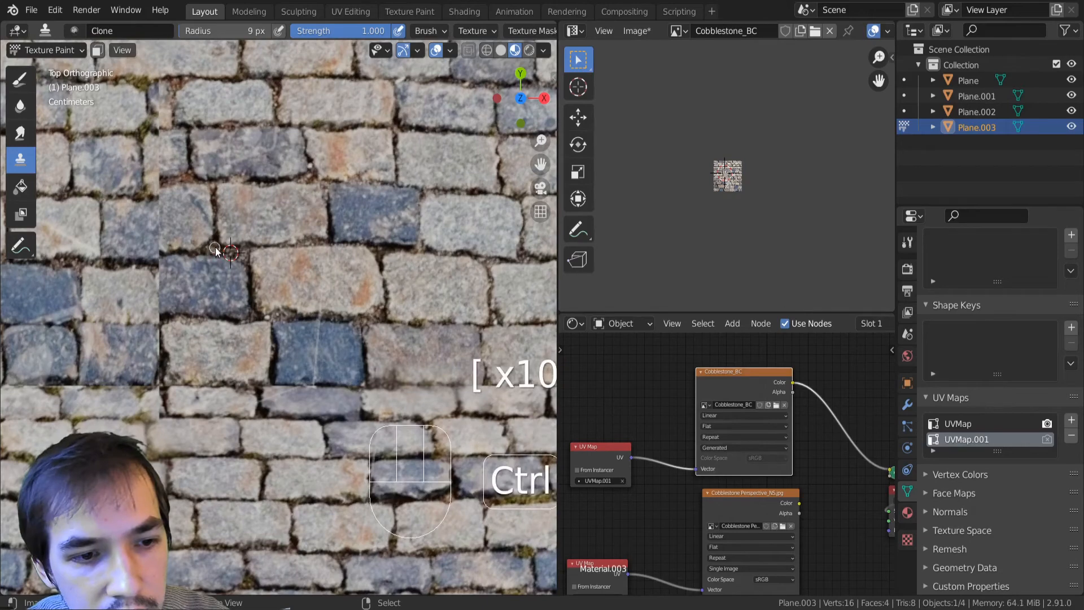
{"action": "left_click", "coordinate": [388, 384]}
{"action": "left_click_drag", "start_coordinate": [425, 384], "coordinate": [432, 384]}
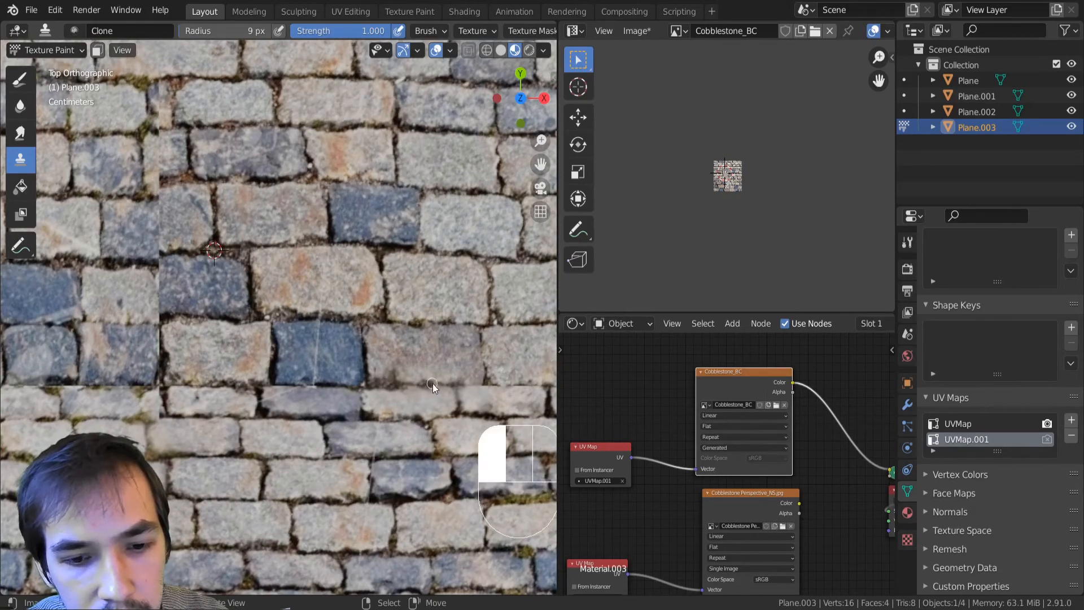
{"action": "left_click", "coordinate": [452, 385]}
Step: Examine the tiled cobblestone plane for visible seams and repetition, up close and beside the other textured planes
{"action": "middle_click_drag", "start_coordinate": [395, 384], "coordinate": [374, 408], "text": "ctrl"}
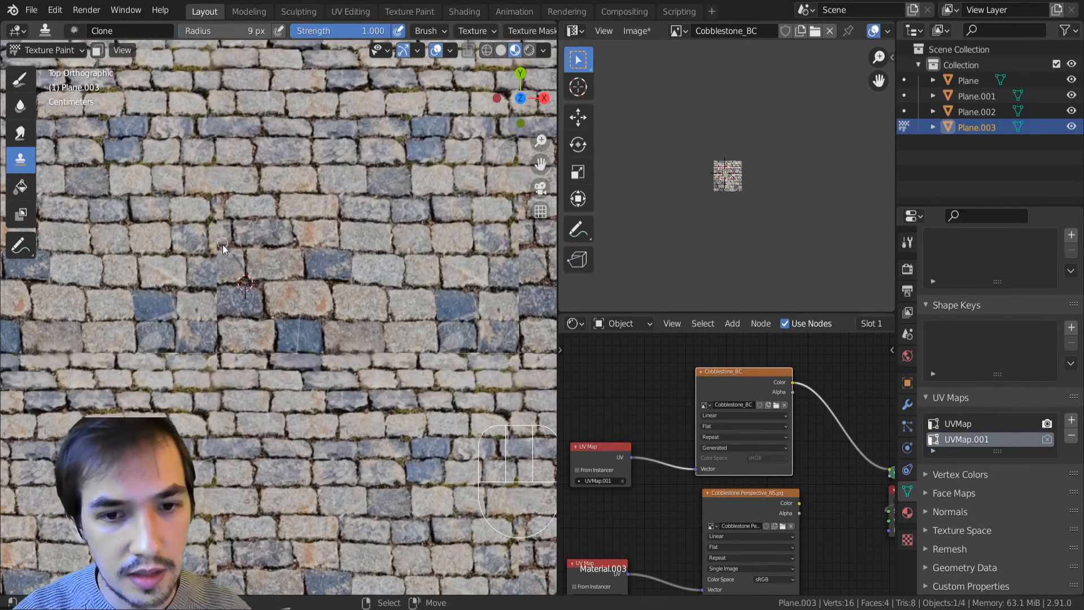
{"action": "mouse_move", "coordinate": [222, 245]}
{"action": "middle_mouse_down", "text": "shift"}
{"action": "mouse_move", "coordinate": [274, 348]}
{"action": "mouse_move", "coordinate": [264, 320]}
{"action": "mouse_move", "coordinate": [281, 291]}
{"action": "mouse_move", "coordinate": [350, 398]}
{"action": "mouse_move", "coordinate": [252, 266]}
{"action": "mouse_move", "coordinate": [260, 343]}
{"action": "mouse_move", "coordinate": [249, 244]}
{"action": "middle_mouse_up", "text": "shift"}
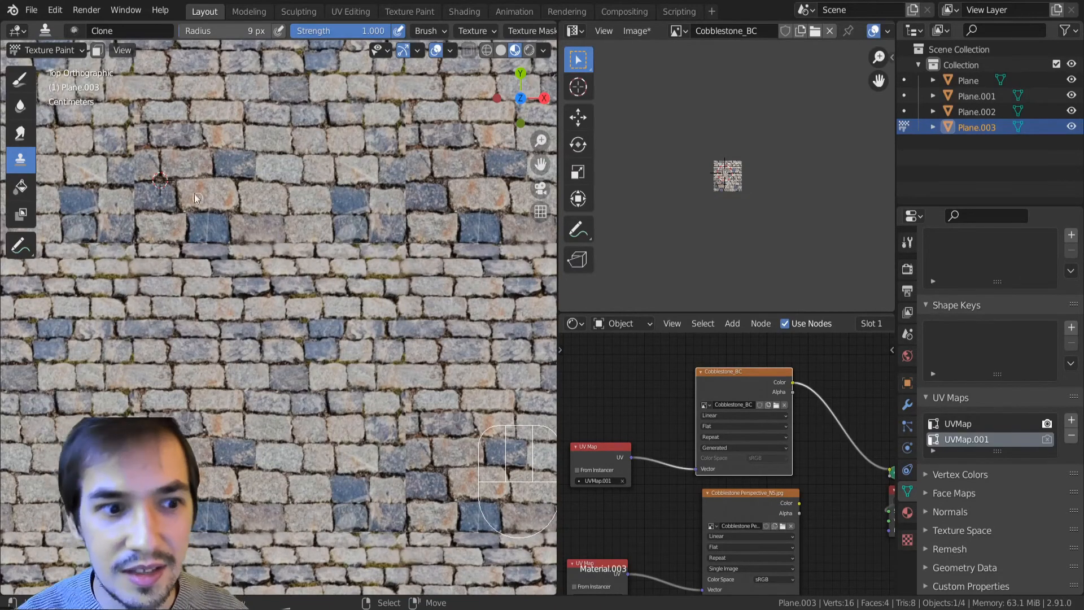
{"action": "mouse_move", "coordinate": [382, 324]}
{"action": "middle_mouse_down", "text": "shift"}
{"action": "mouse_move", "coordinate": [296, 284]}
{"action": "mouse_move", "coordinate": [312, 222]}
{"action": "mouse_move", "coordinate": [314, 306]}
{"action": "mouse_move", "coordinate": [351, 311]}
{"action": "mouse_move", "coordinate": [283, 311]}
{"action": "mouse_move", "coordinate": [266, 362]}
{"action": "mouse_move", "coordinate": [297, 357]}
{"action": "middle_mouse_up", "text": "shift"}
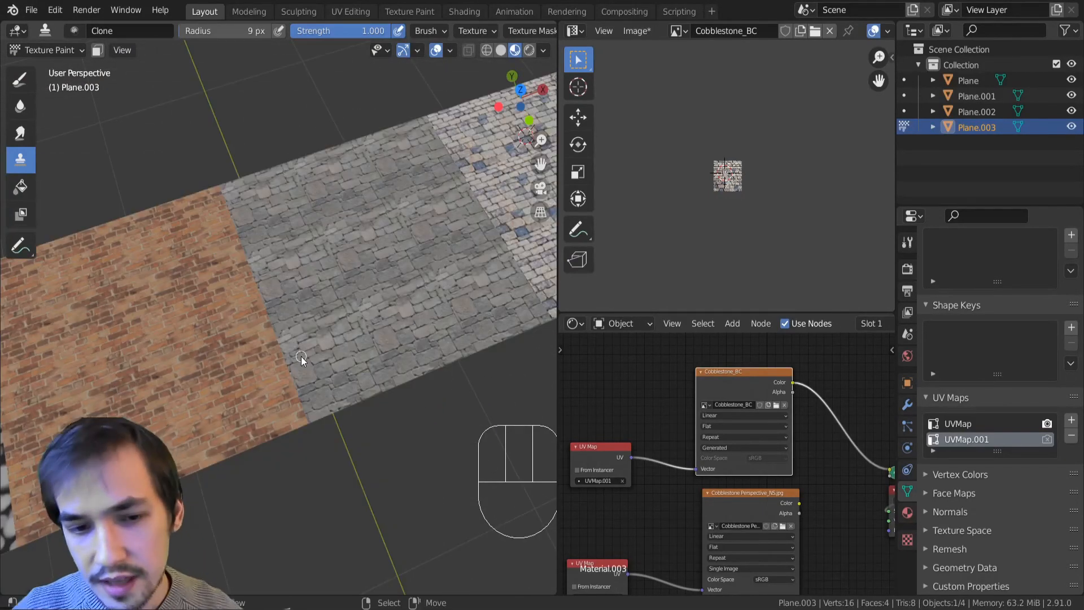
{"action": "middle_click_drag", "start_coordinate": [344, 311], "coordinate": [270, 400], "text": "shift"}
{"action": "middle_click_drag", "start_coordinate": [270, 400], "coordinate": [421, 436]}
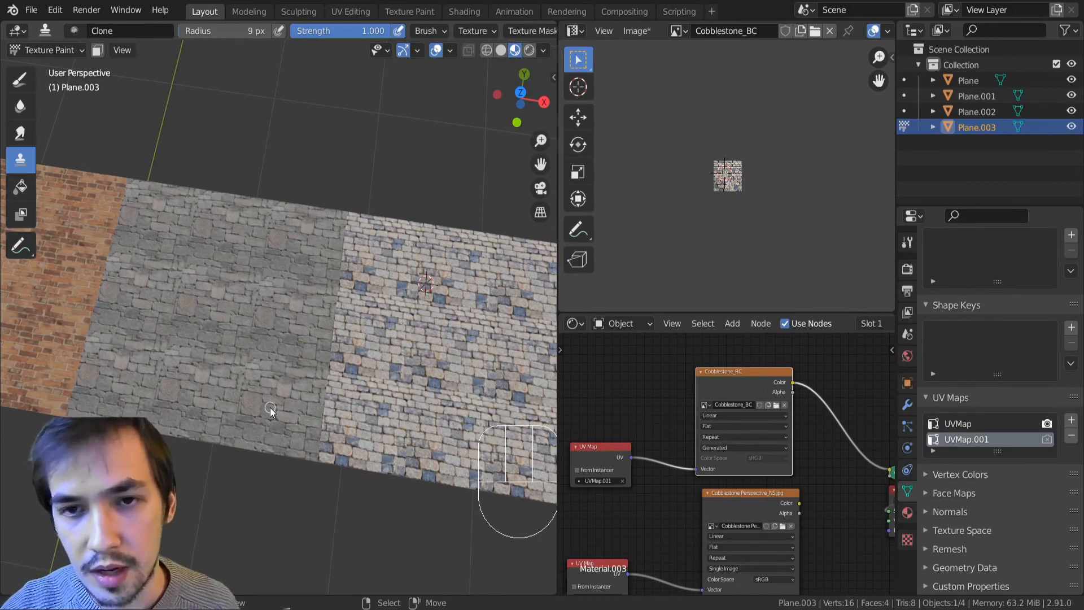
{"action": "scroll", "coordinate": [260, 400], "scroll_direction": "down", "scroll_amount": 4}
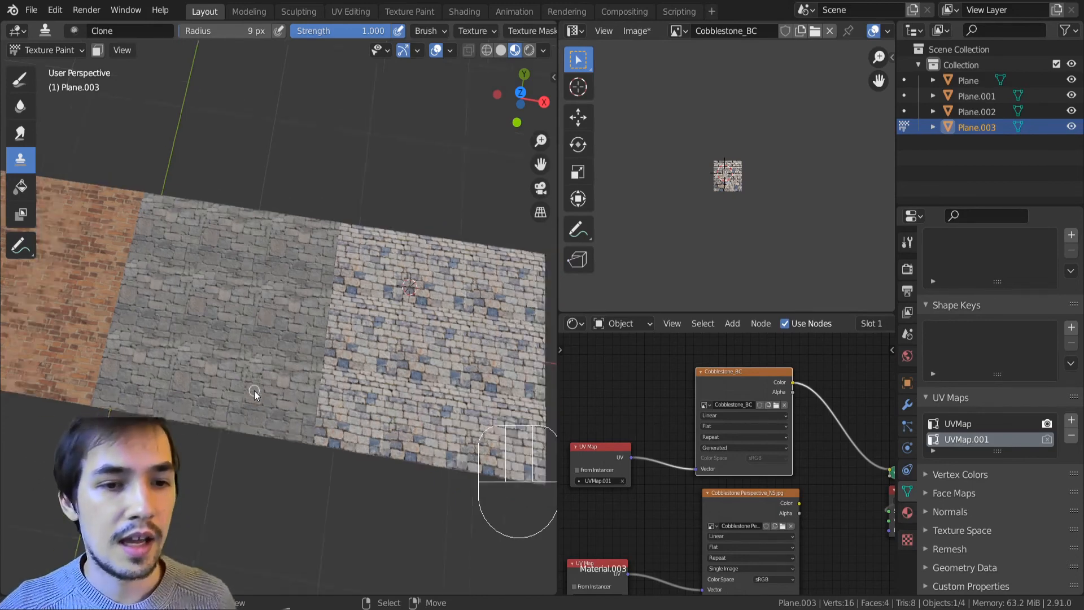
{"action": "middle_click_drag", "start_coordinate": [240, 396], "coordinate": [245, 371]}
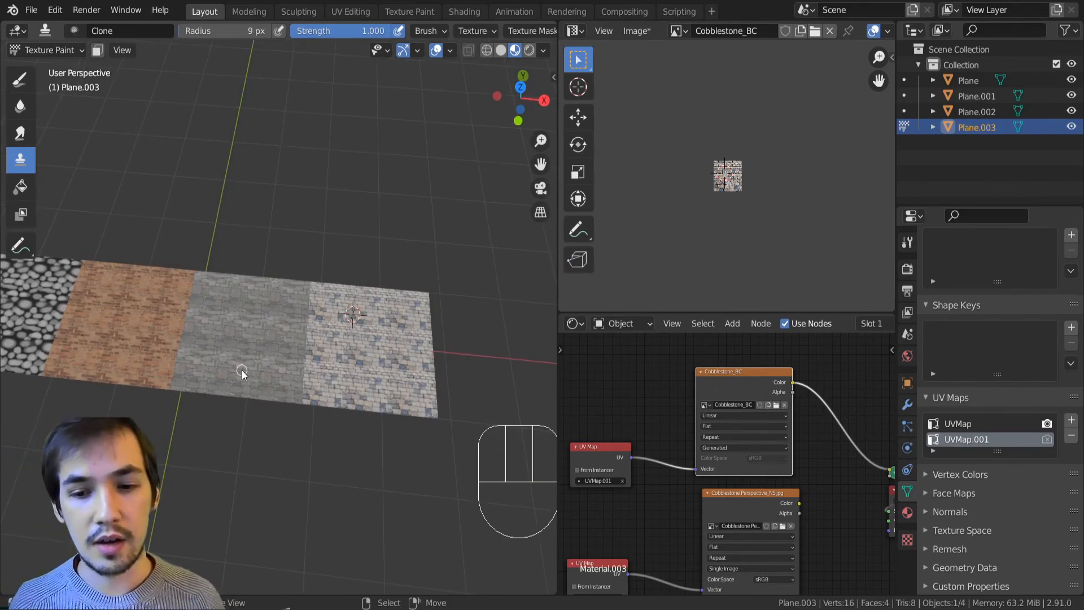
Step: Add a Noise Texture node to the cobblestone plane's material and preview its output on the plane
{"action": "scroll", "coordinate": [652, 401], "scroll_direction": "down", "scroll_amount": 2}
{"action": "middle_click_drag", "start_coordinate": [652, 401], "coordinate": [697, 418]}
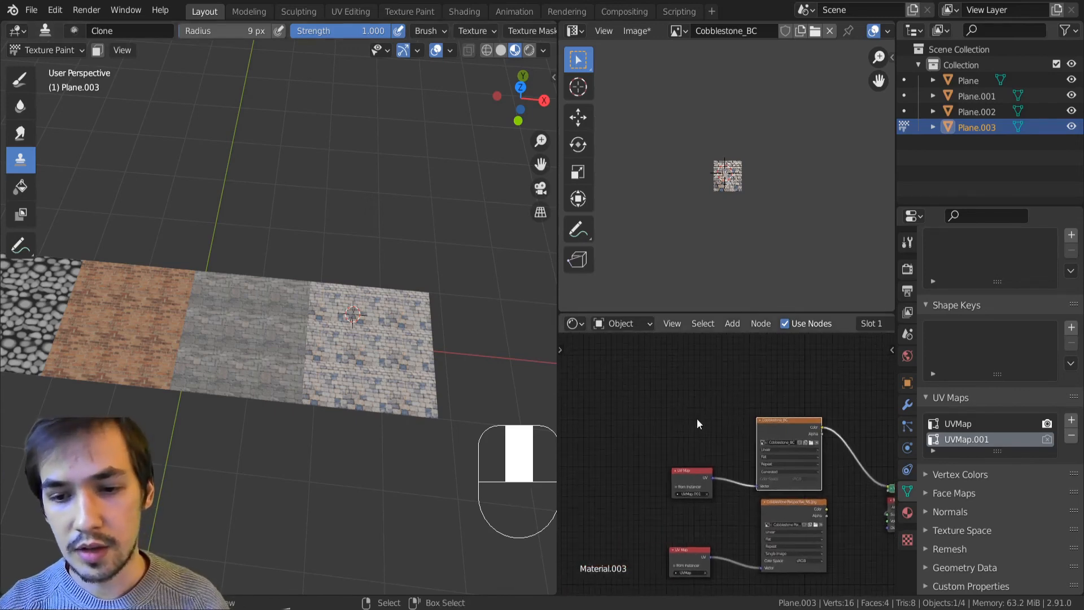
{"action": "key", "text": "shift+a"}
{"action": "key", "text": "t"}
{"action": "key", "text": "n"}
{"action": "left_click", "coordinate": [670, 385]}
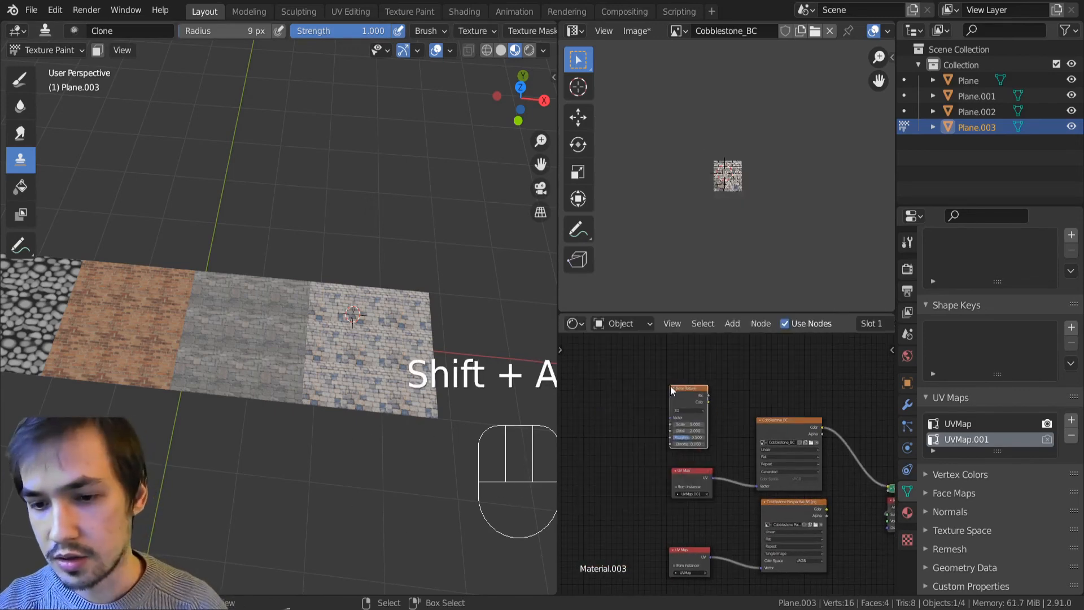
{"action": "scroll", "coordinate": [676, 368], "scroll_direction": "up", "scroll_amount": 6}
{"action": "left_click", "coordinate": [670, 363], "text": "ctrl+shift"}
Step: In Object Mode, duplicate the noise-textured plane 2 m along X to check how the noise tiles, and delete the copy
{"action": "middle_click_drag", "start_coordinate": [394, 360], "coordinate": [287, 402]}
{"action": "key", "text": "Tab"}
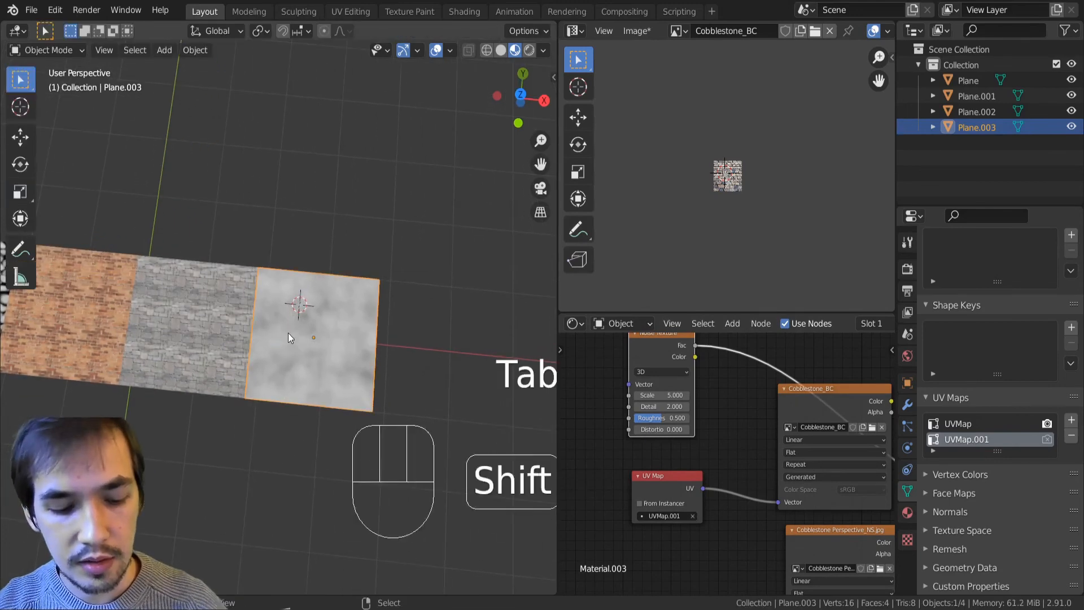
{"action": "key", "text": "shift+d"}
{"action": "key", "text": "x"}
{"action": "key", "text": "2"}
{"action": "key", "text": "Return"}
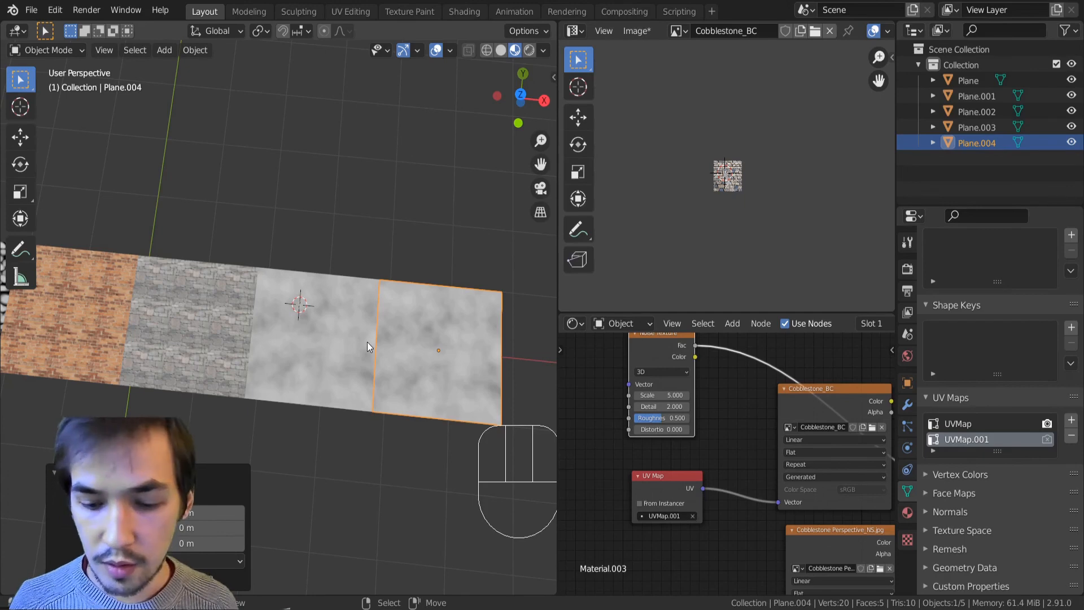
{"action": "key", "text": "Delete"}
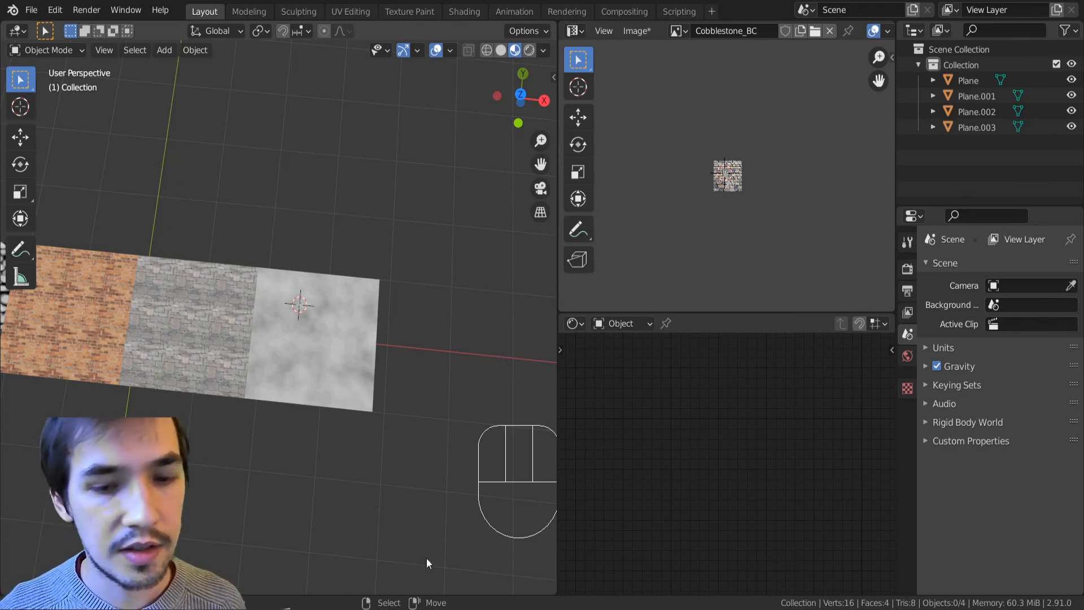
{"action": "key", "text": "alt+Tab"}
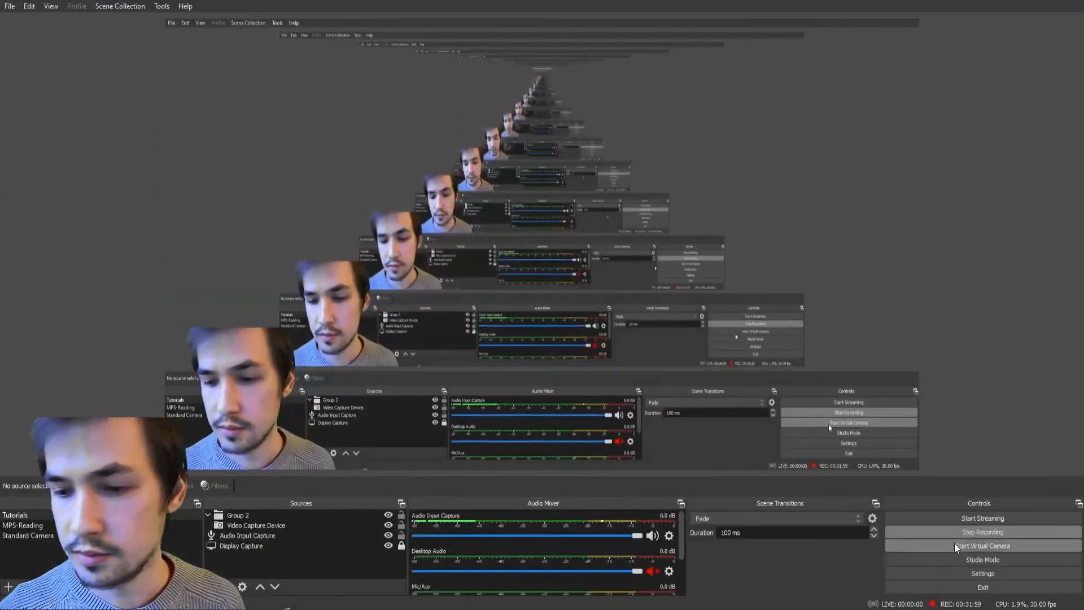